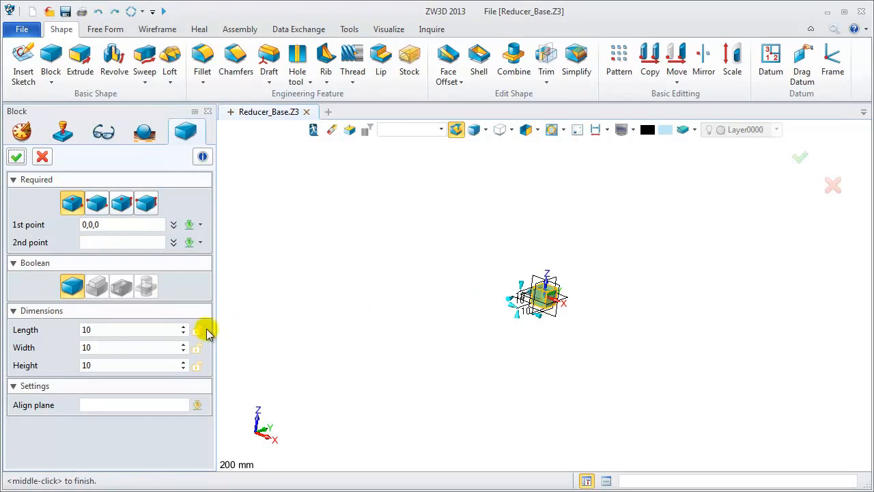
- Create the base block centred at the origin with length 400, width 175 and height 25 mm
type("40")
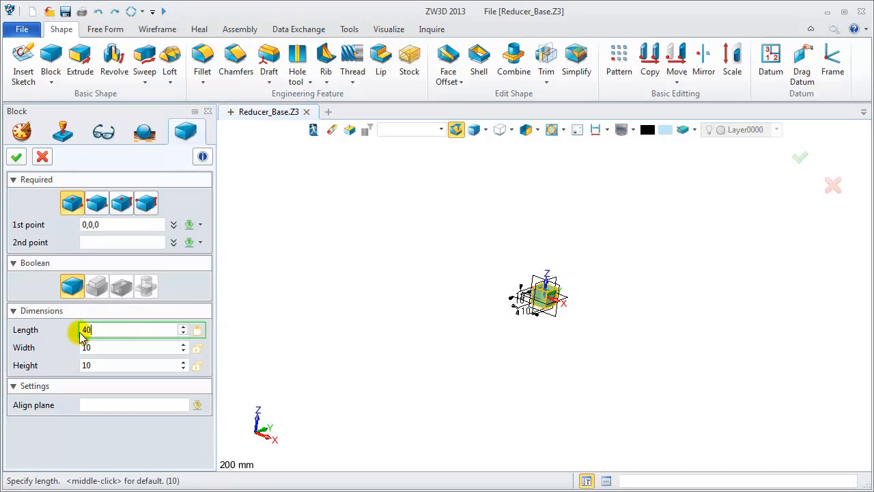
type("0")
key("Tab")
type("17")
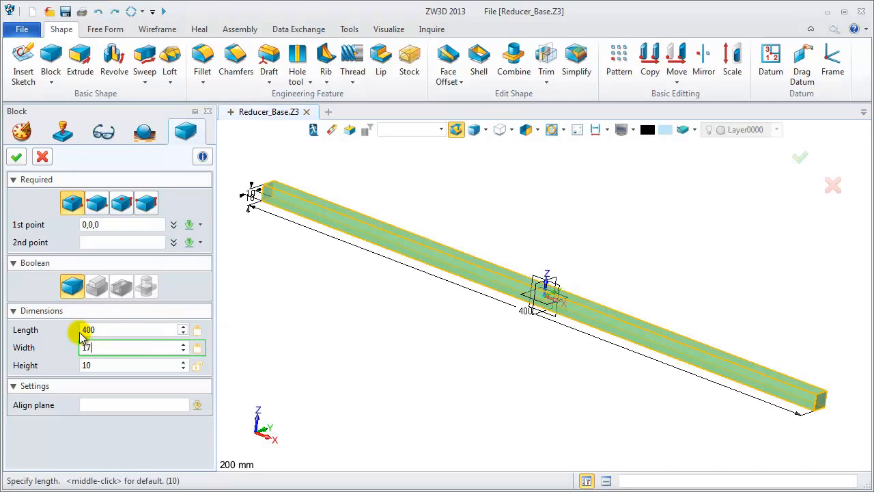
type("5")
key("Return")
left_click(95, 366)
type("25")
key("Return")
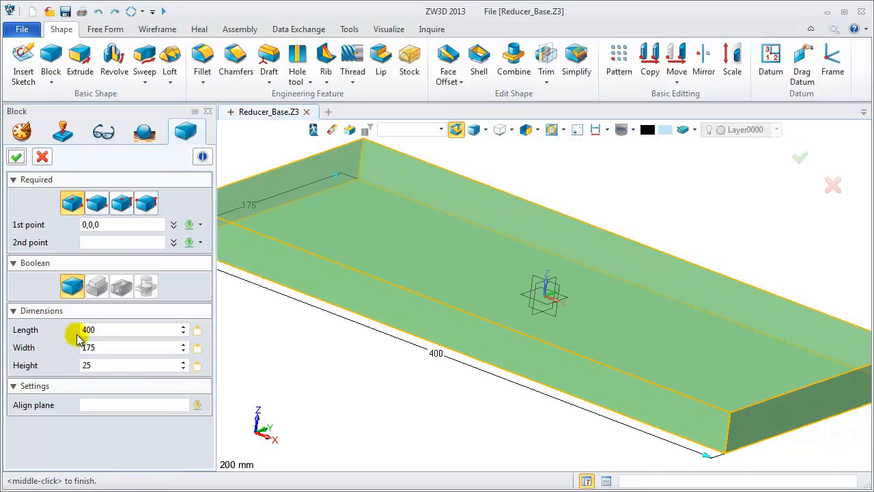
left_click(19, 156)
- Set up an added corner-defined block from the base's rear top corner at -200,87.5,12.5, with length 400 mm and aligned to the top face
left_click(51, 62)
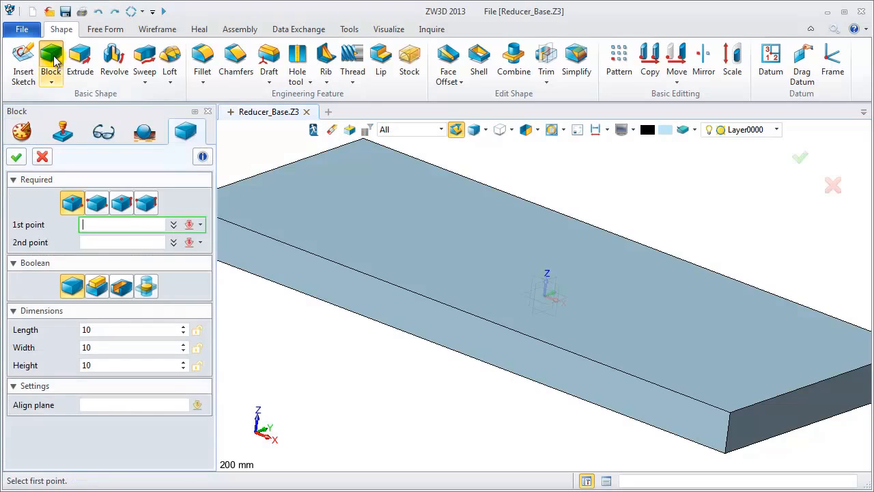
scroll(376, 158, "down", 2)
left_click(375, 158)
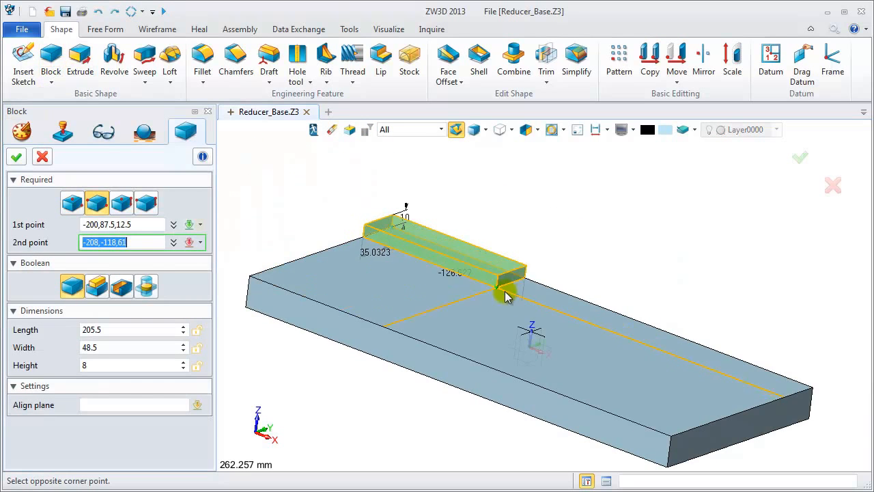
left_click(689, 384)
left_click_drag(116, 330, 47, 330)
left_click(93, 289)
left_click_drag(124, 327, 56, 328)
type("400")
key("Return")
left_click_drag(115, 348, 85, 349)
left_click(98, 404)
left_click(636, 403)
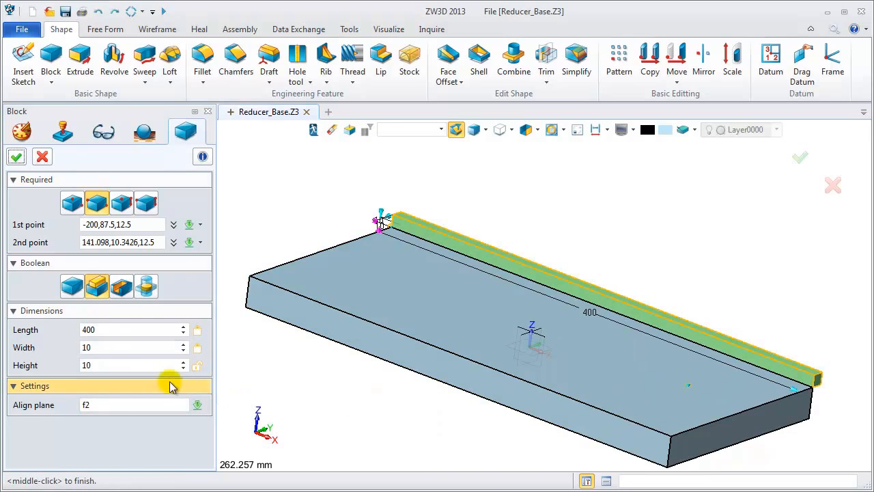
- Set the second block's width to -115 and height to 205 mm, and create it on the base
left_click_drag(111, 347, 64, 349)
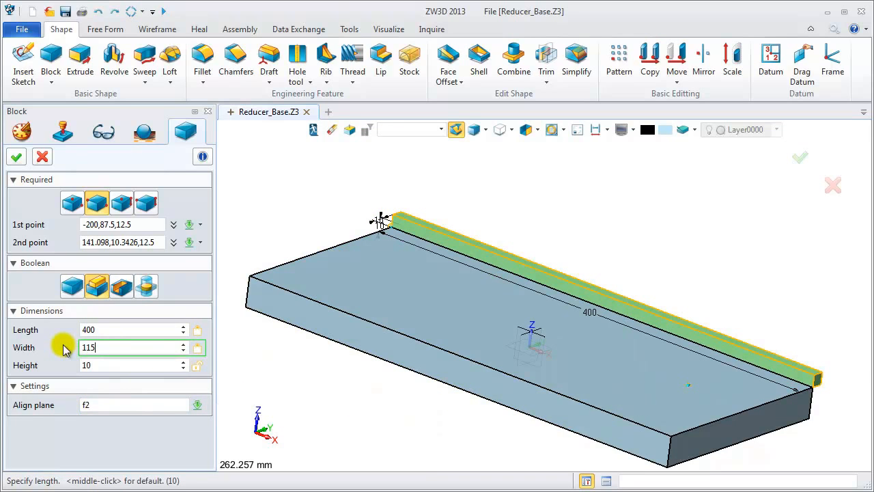
key("Return")
left_click(102, 349)
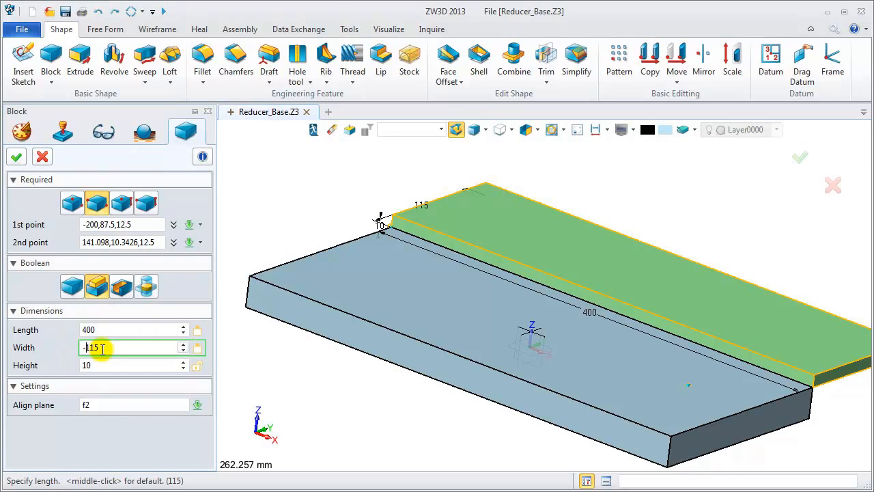
key("Return")
left_click(110, 364)
left_click_drag(111, 364, 78, 367)
key("Return")
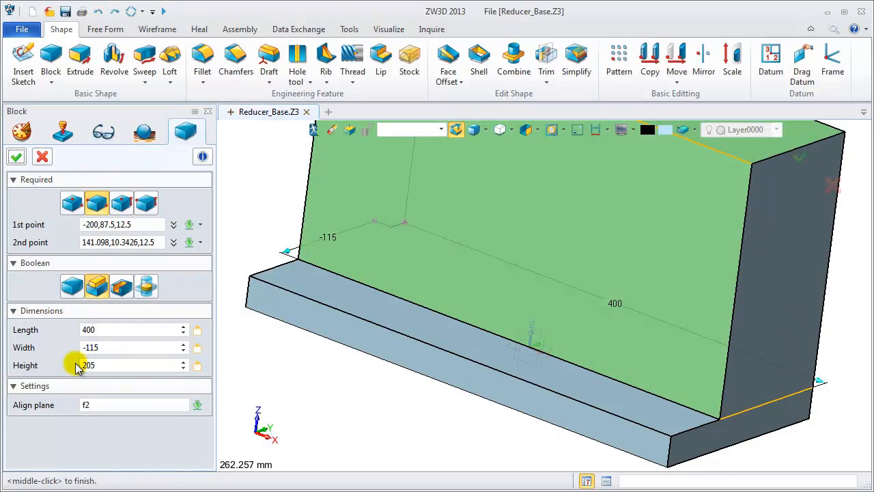
scroll(329, 353, "down", 2)
scroll(330, 360, "down", 2)
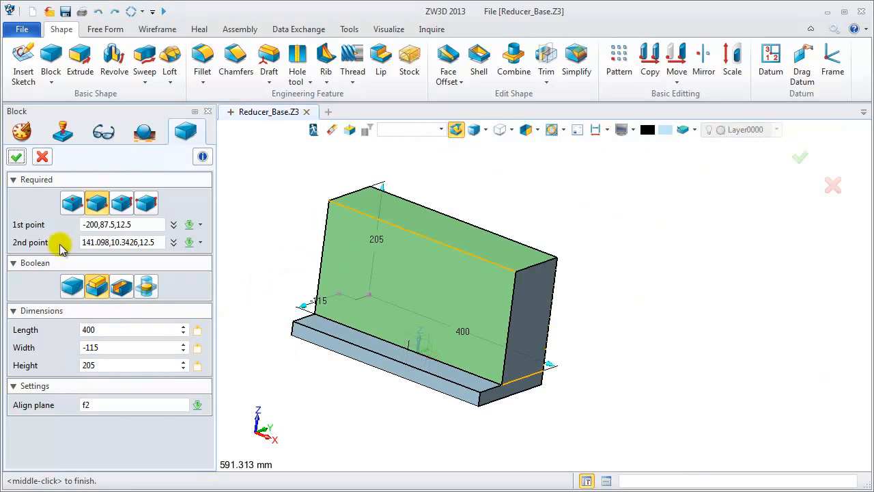
left_click(17, 156)
- Set up an added cylinder centred on the midpoint of the upright block's upper front edge, aligned to its front face
left_click(52, 84)
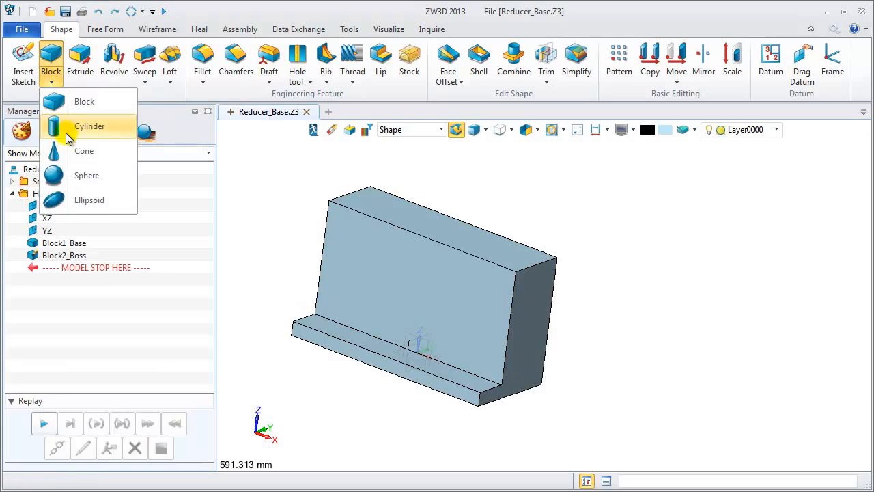
left_click(83, 123)
right_click(295, 234)
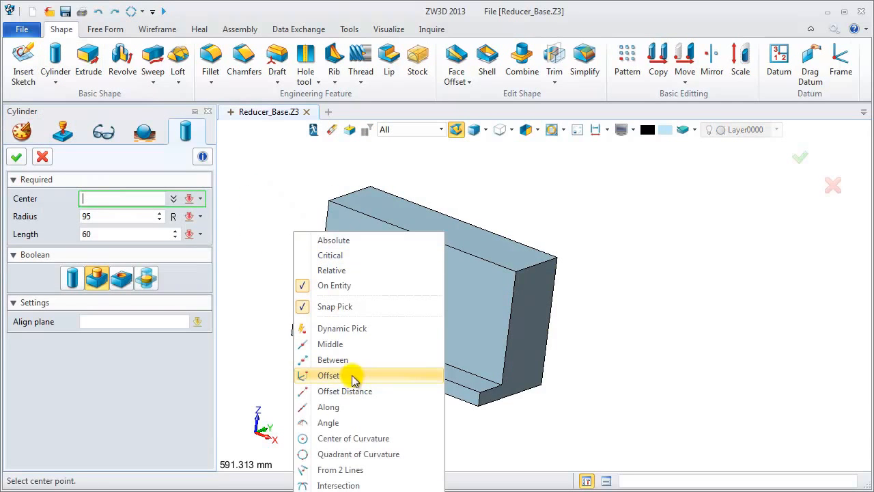
left_click(334, 344)
left_click(423, 239)
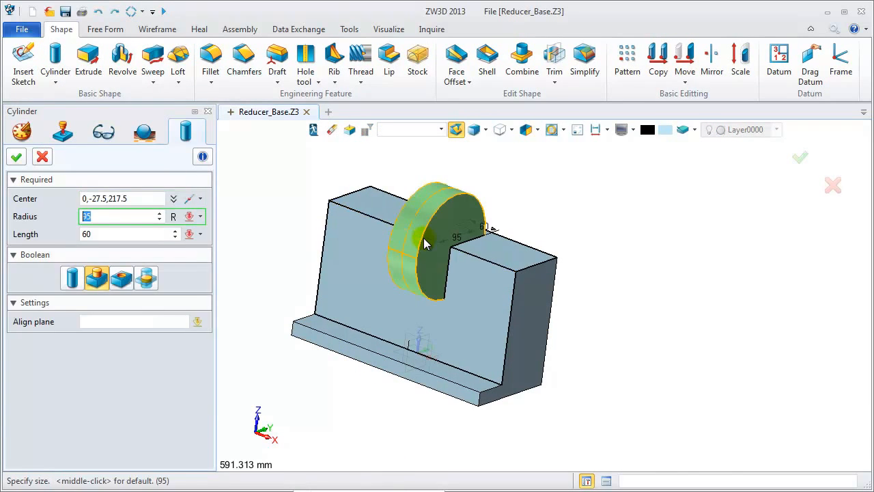
left_click(424, 239)
left_click(403, 264)
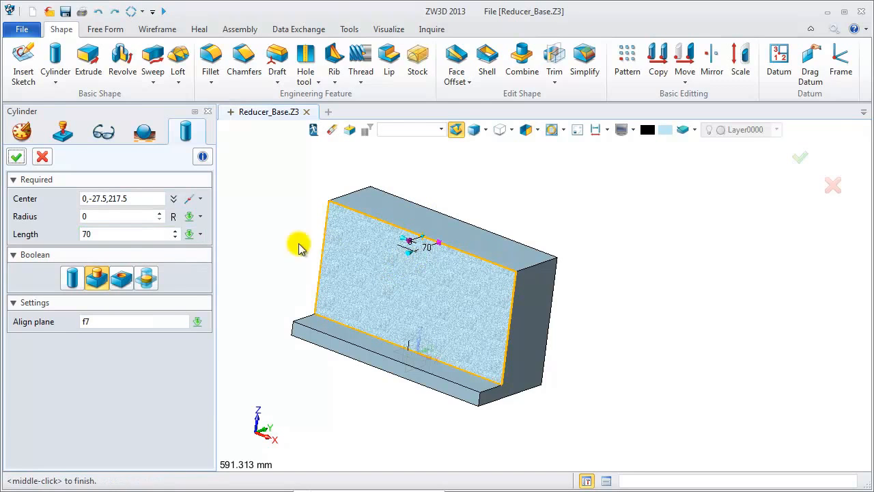
- Set the cylinder's radius to 95 and length to 60 mm, and create it as a boss
left_click_drag(119, 216, 62, 219)
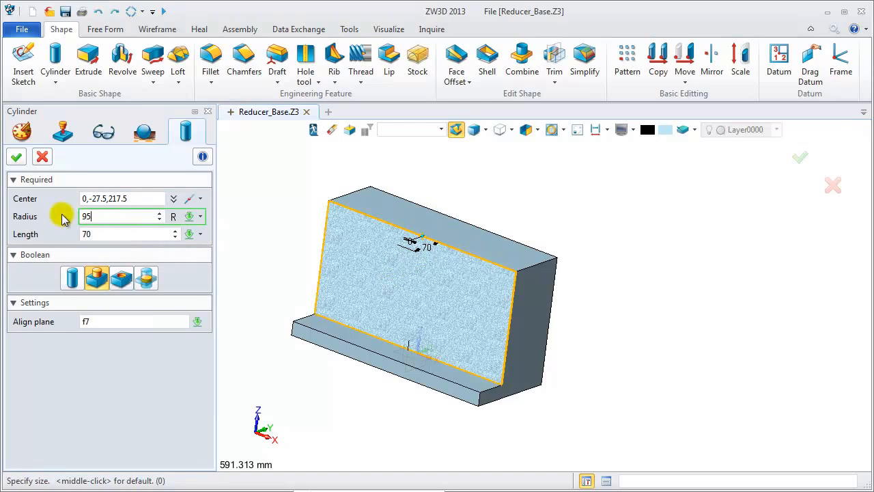
type("95")
key("Return")
left_click(104, 233)
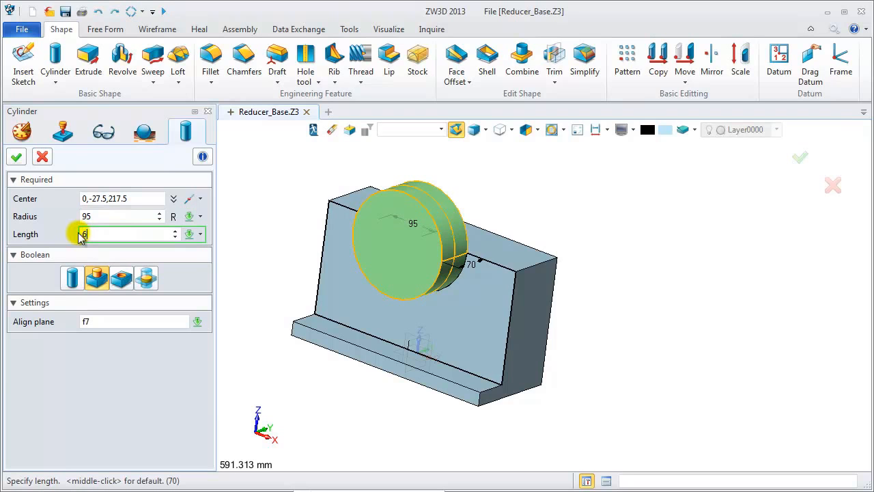
key("Return")
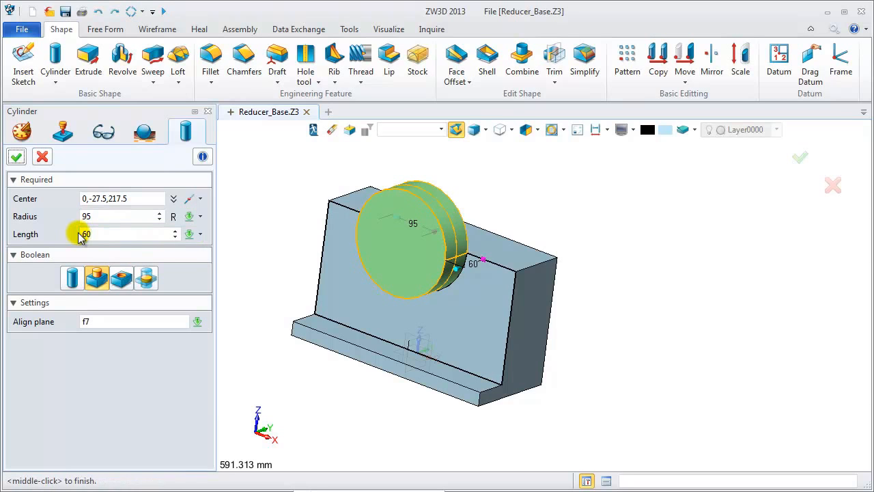
left_click(17, 158)
- Set up an extrusion of the upright block's upper rear edge in direction 0,1,0
right_click_drag(493, 331, 455, 330)
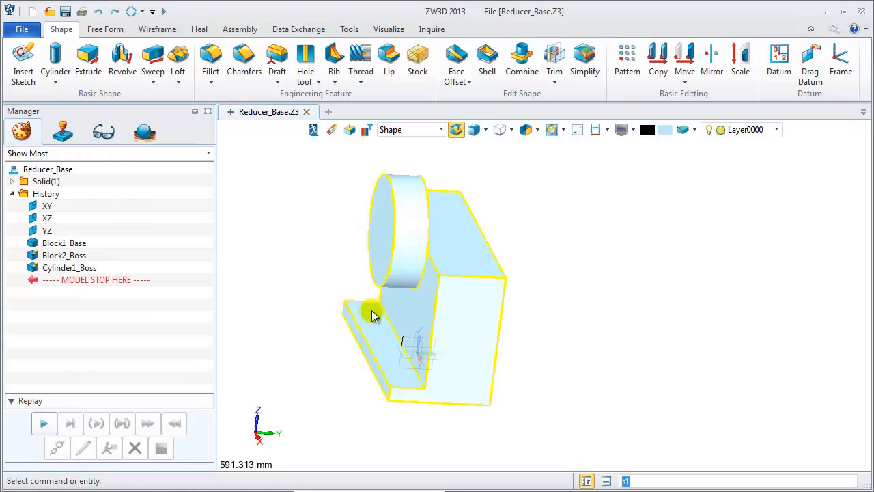
left_click(88, 61)
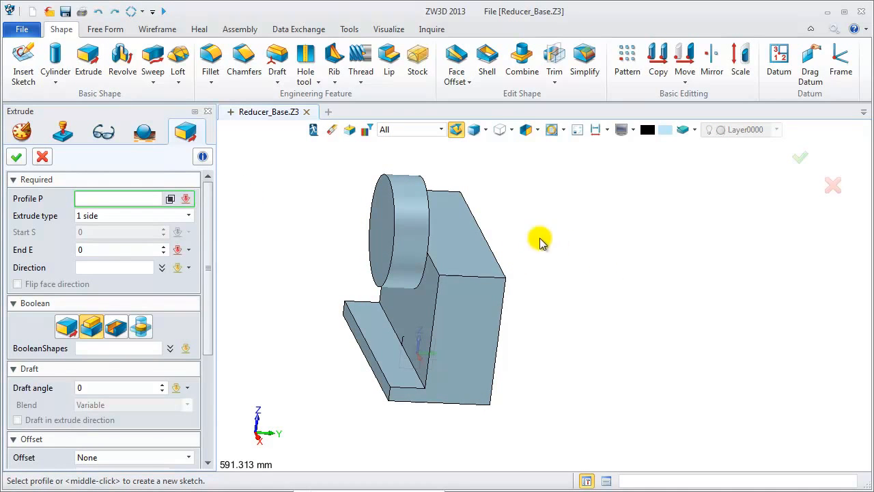
left_click(498, 253)
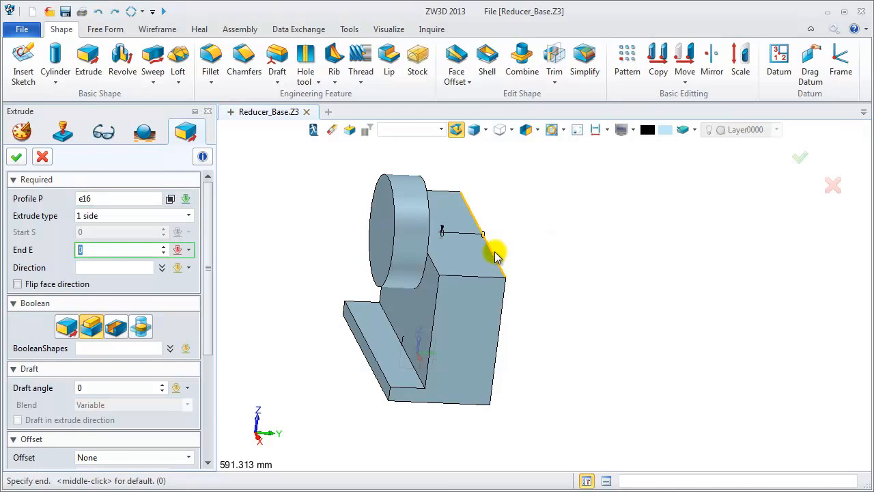
left_click(606, 262)
left_click(122, 268)
left_click(463, 274)
- Set the extrusion end to -330 mm and cut away the cylinder's upper half with the face direction flipped
left_click(117, 249)
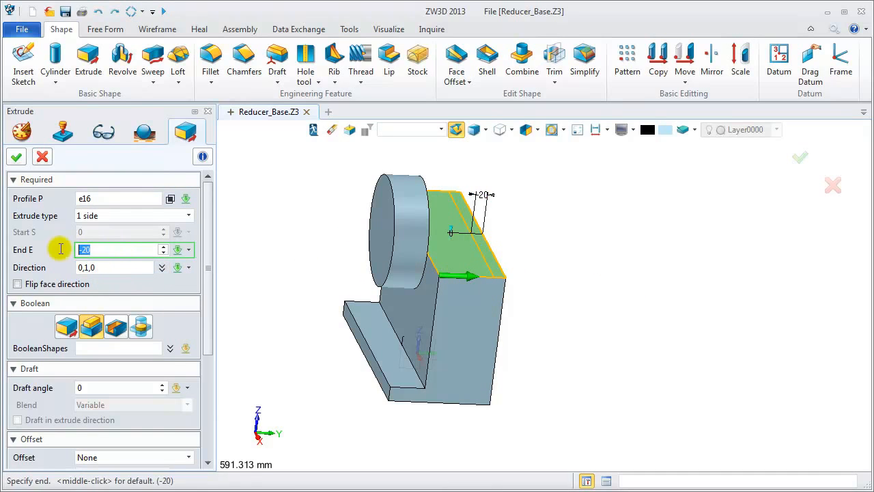
left_click(283, 251)
left_click(118, 318)
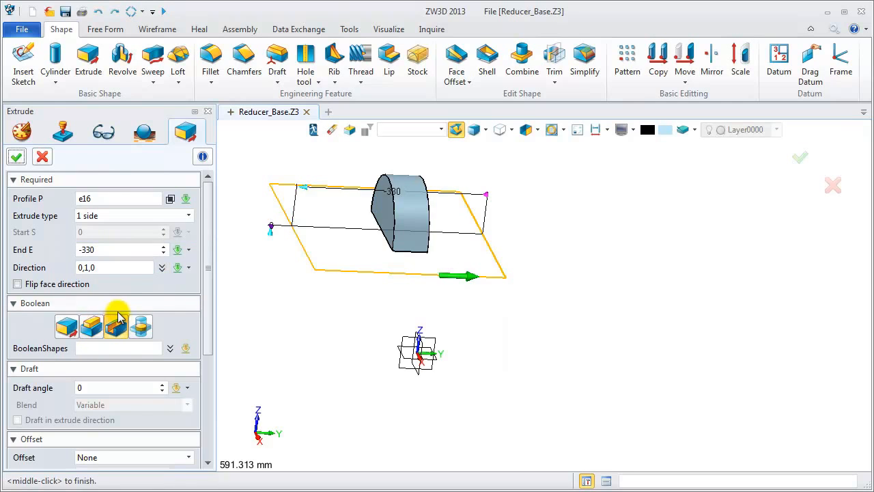
left_click(32, 284)
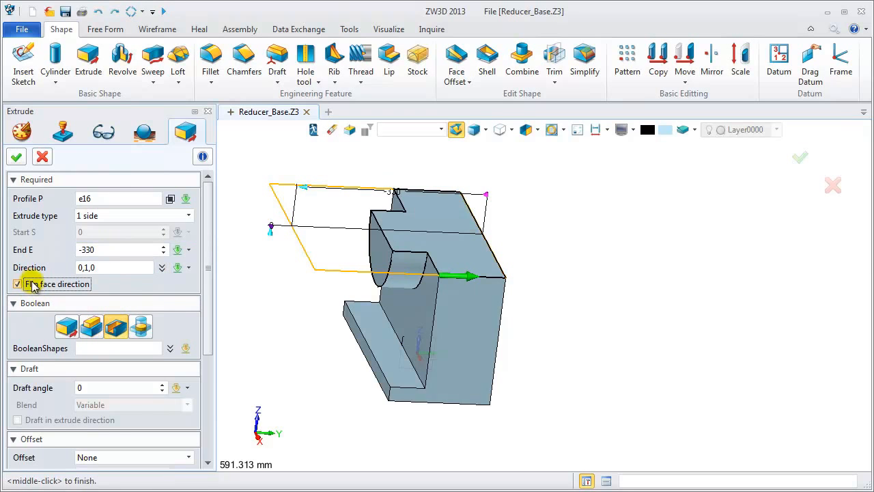
left_click(15, 161)
- Start a corner-defined block with its first point offset -40 mm in X from the upright block's upper rear corner at -200,87.5,217.5
right_click_drag(283, 347, 354, 408)
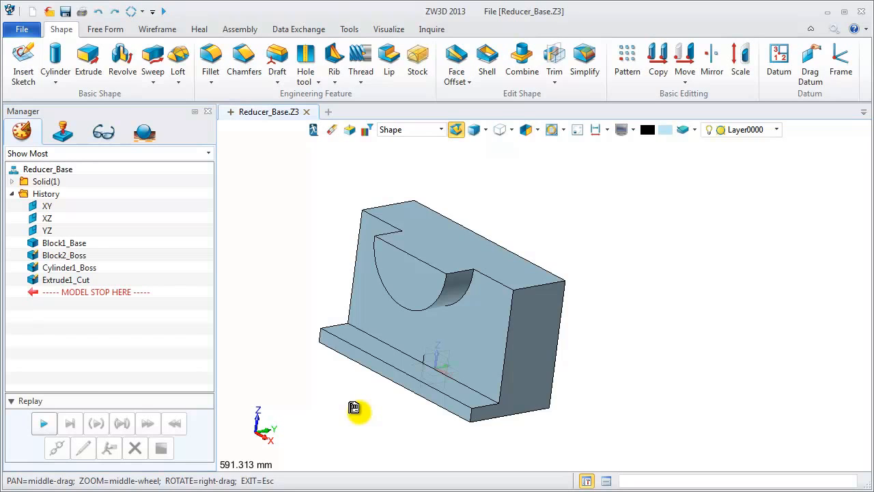
left_click(55, 77)
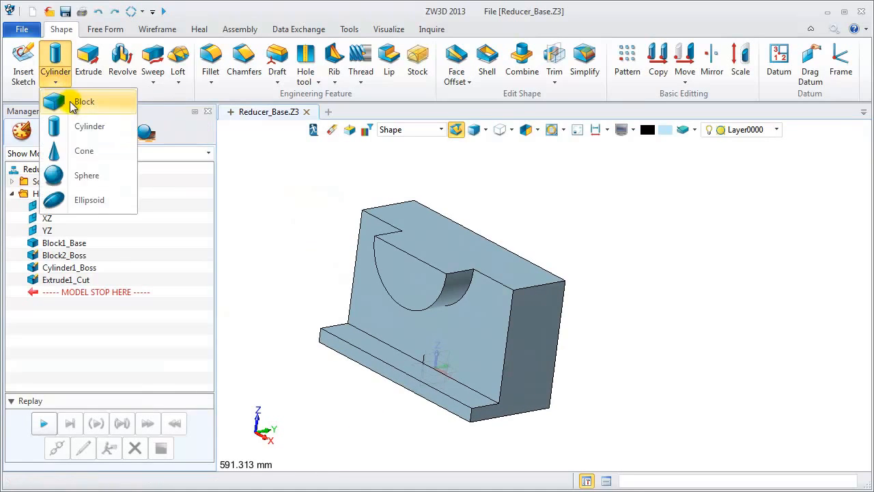
left_click(75, 102)
right_click(280, 181)
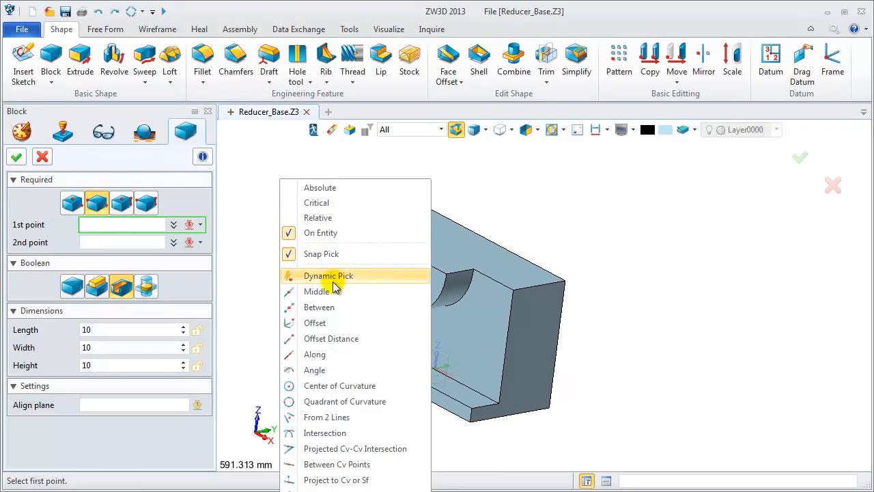
left_click(316, 323)
left_click(412, 200)
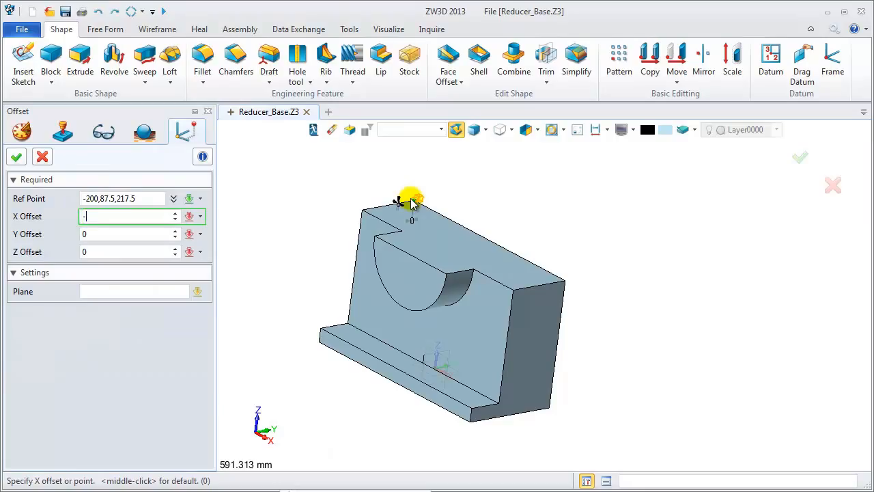
key("Return")
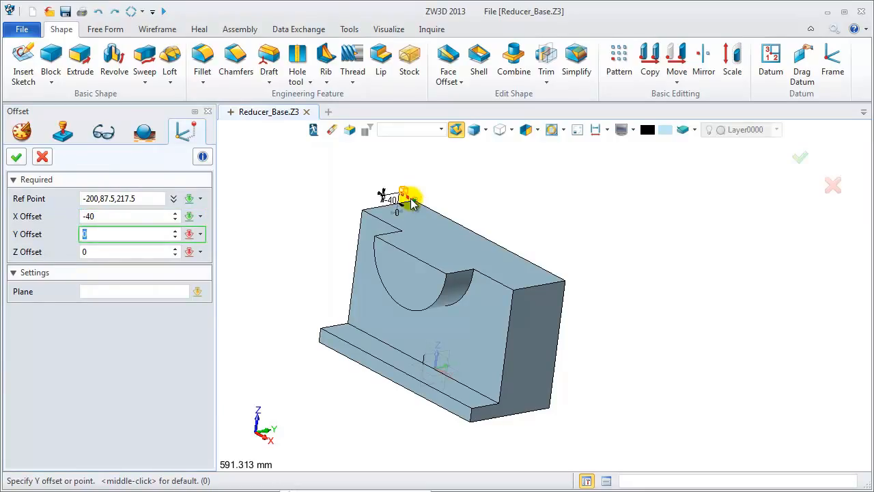
key("Return")
left_click(15, 158)
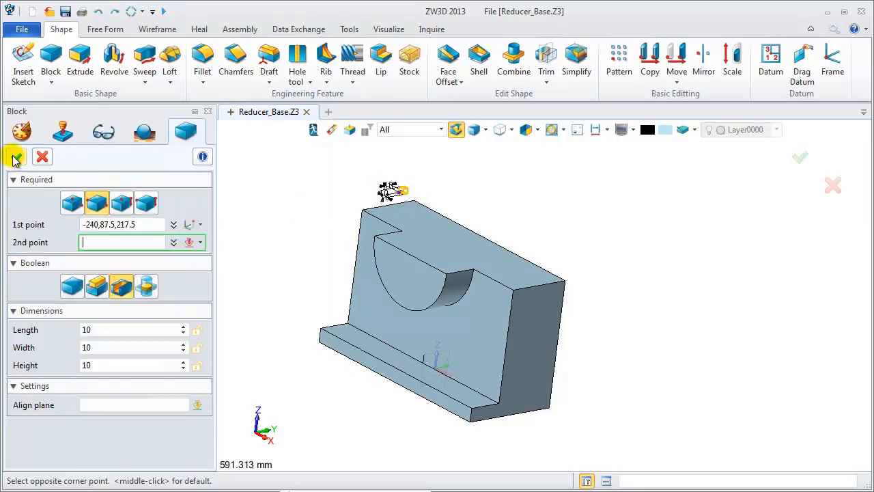
- Add the flange plate to the body with length 570, width -170 and height -15 mm
left_click(93, 331)
left_click(96, 287)
left_click_drag(104, 332, 74, 364)
key("Return")
type("170")
key("Return")
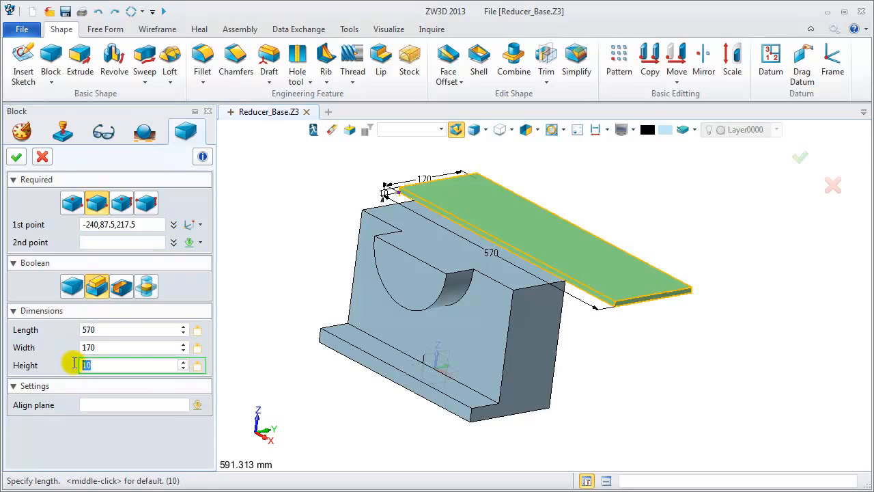
left_click(85, 348)
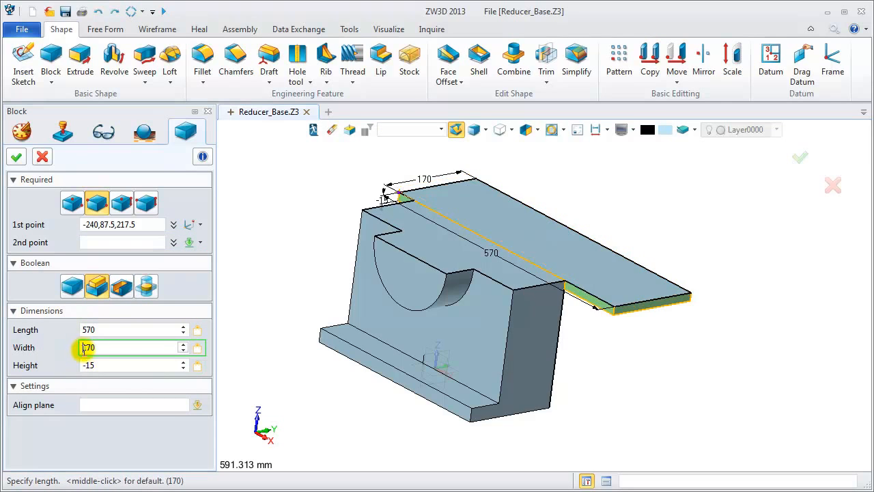
type("-")
key("Return")
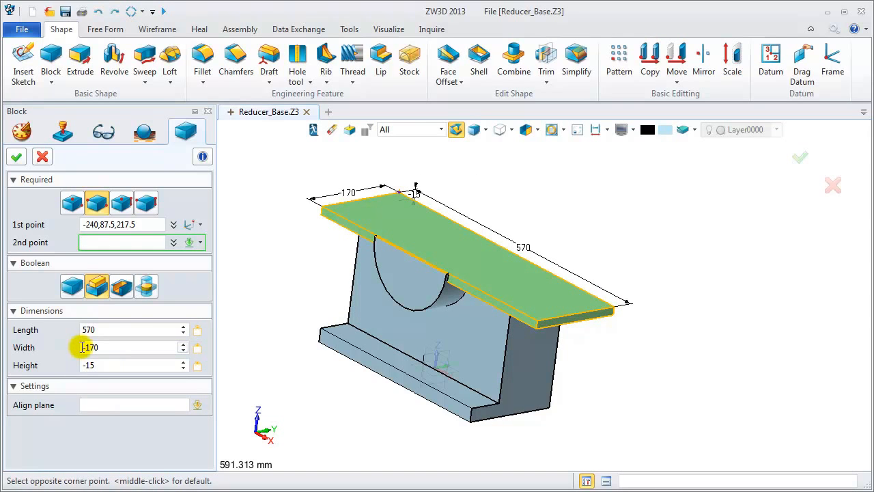
left_click(18, 157)
- Start a center-height block aligned to the flange plate's top face
right_click_drag(437, 406, 328, 359)
left_click(53, 65)
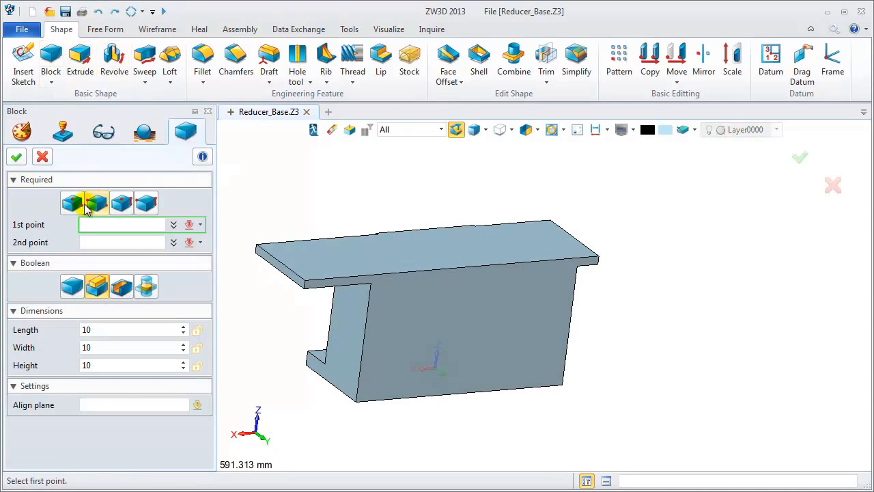
left_click(121, 203)
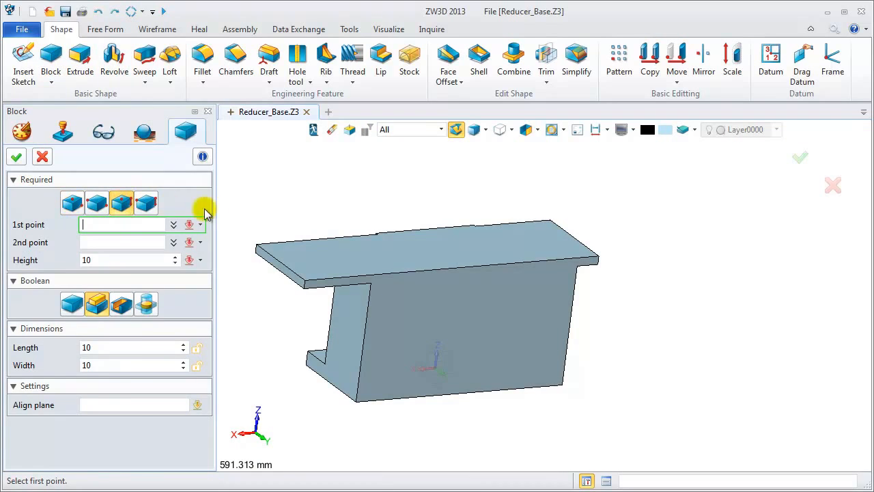
left_click(116, 404)
left_click(414, 256)
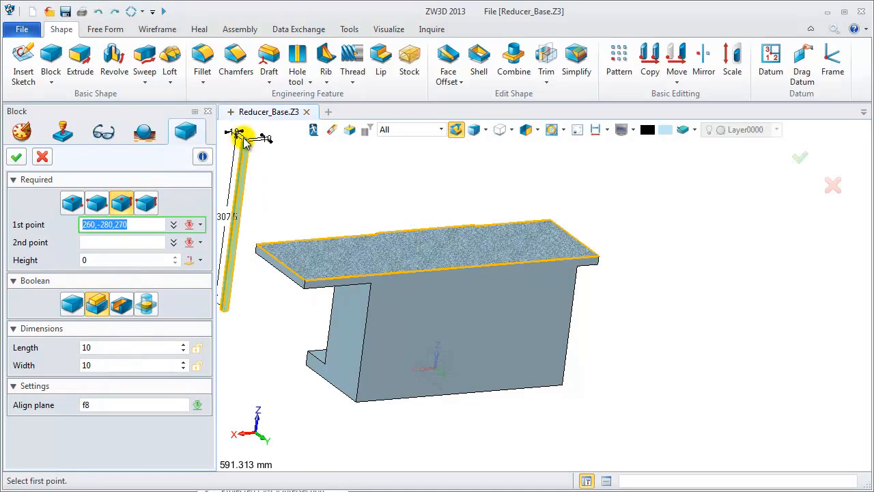
- Place the block's first point at 0,87.5,217.5, where the body's upper long edge on the open side intersects the YZ plane
right_click(242, 134)
left_click(280, 448)
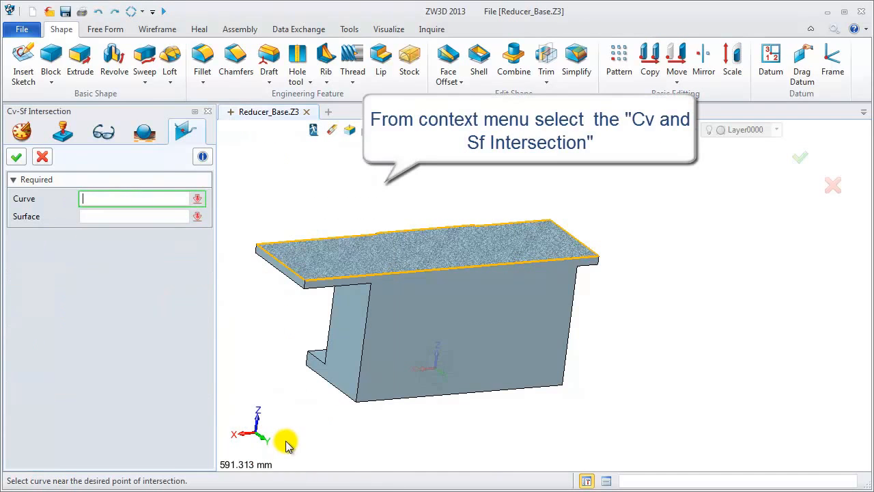
right_click_drag(314, 444, 314, 424)
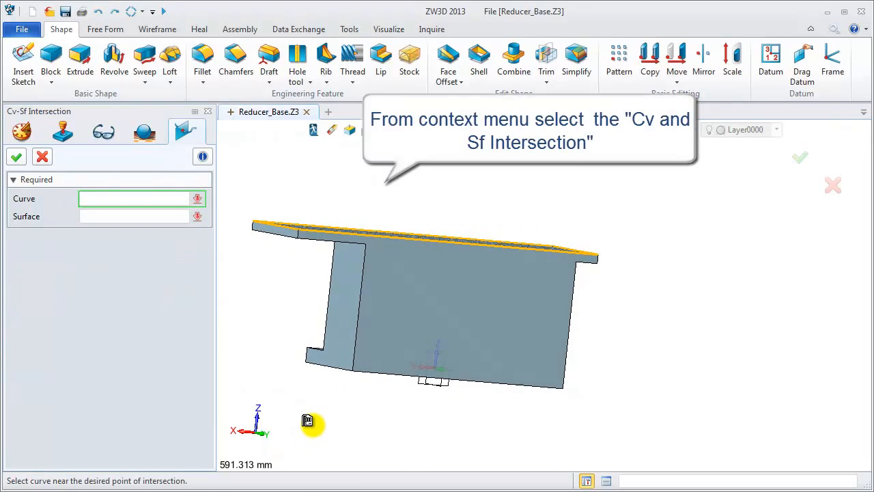
left_click(451, 244)
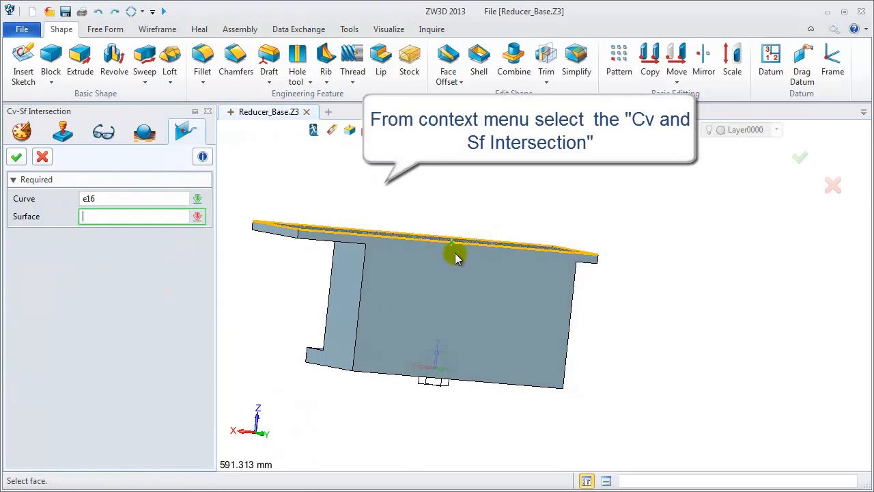
left_click(444, 391)
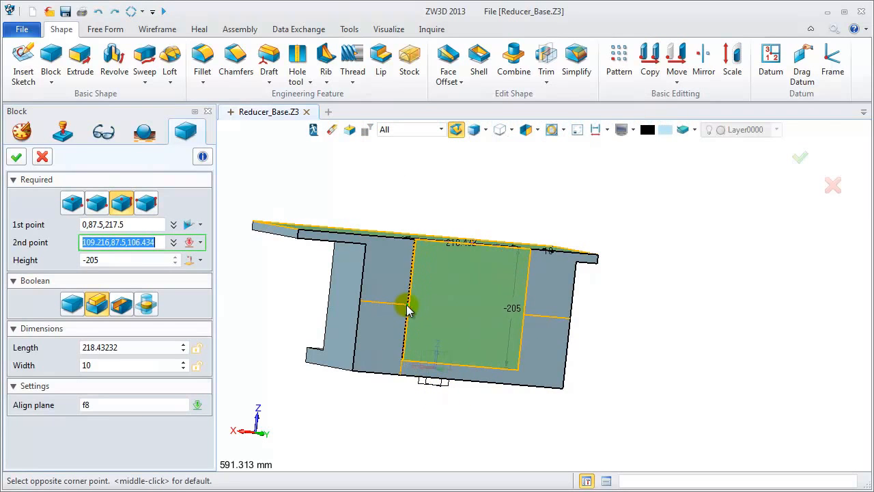
- Pick the block's second point at 162.19,87.5,115.18 with a height of -205 mm
left_click(380, 298)
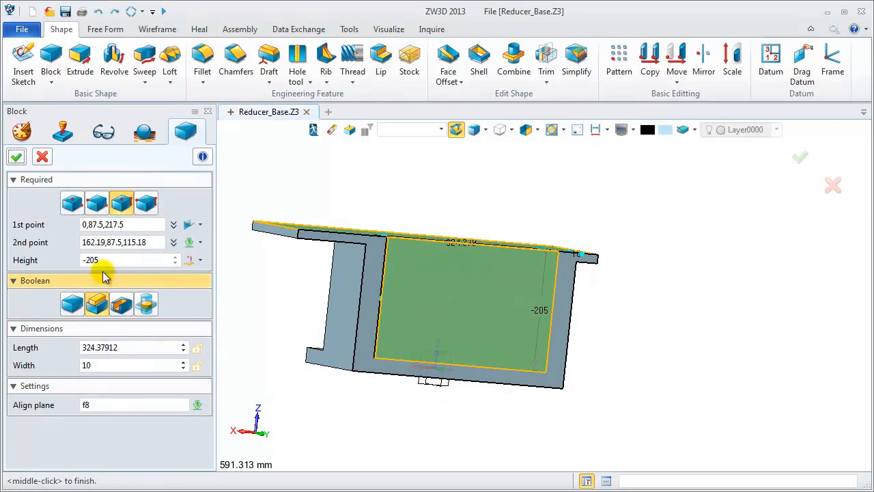
right_click_drag(263, 325, 293, 332)
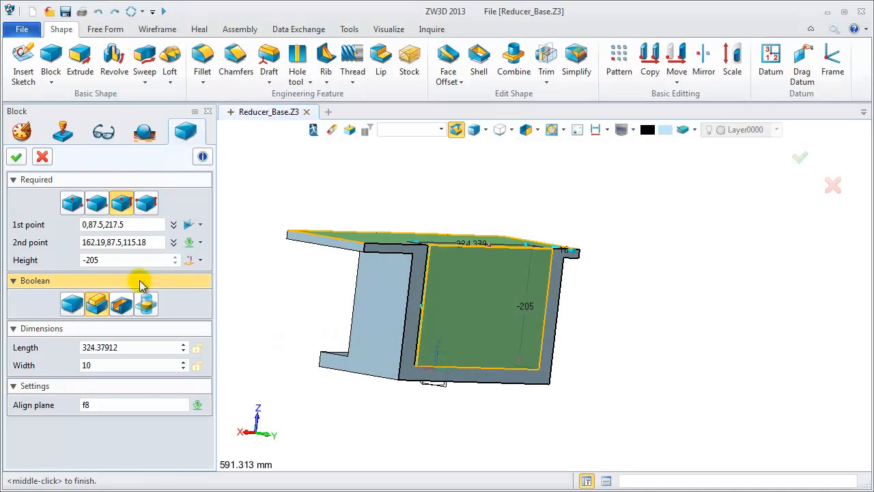
left_click(159, 260)
right_click(240, 272)
left_click(279, 343)
left_click(328, 358)
- Set the block's length to 380 mm and width to 210 mm, and subtract it from the body to hollow the housing
left_click(145, 347)
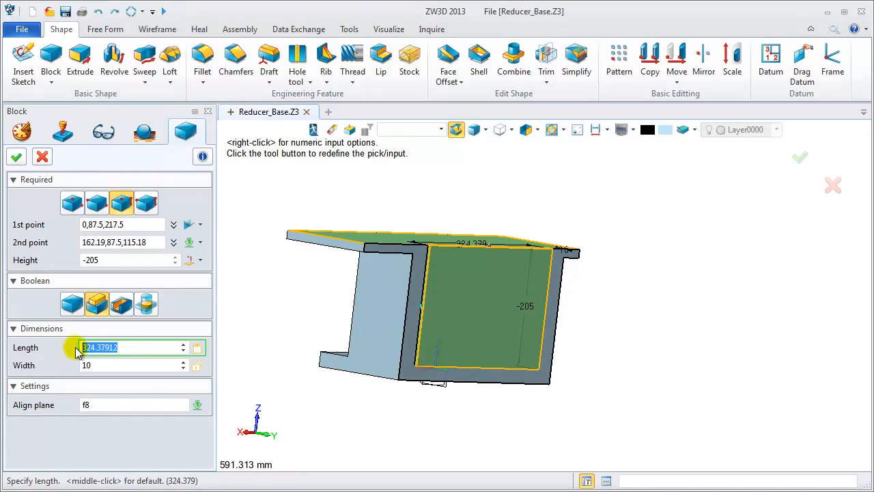
type("380")
key("Return")
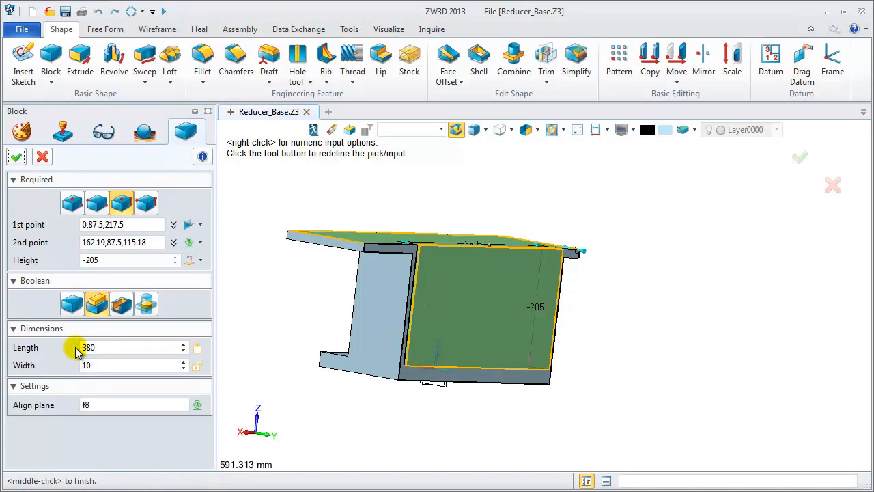
left_click(78, 365)
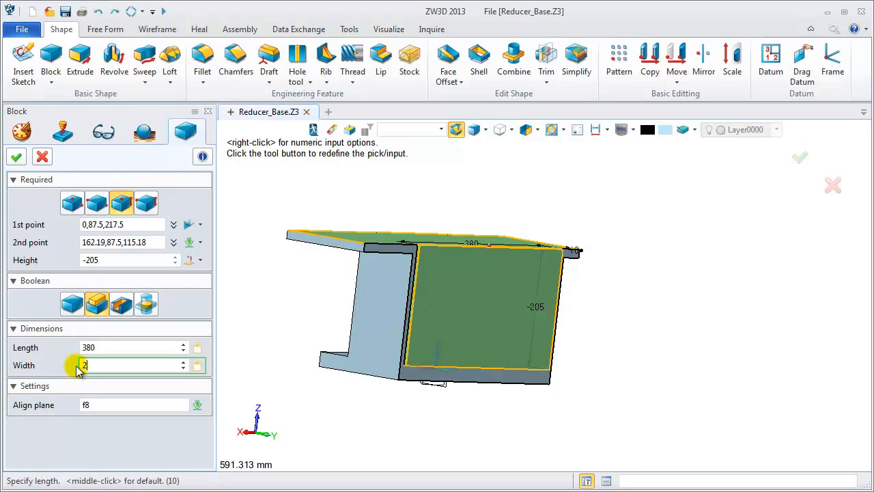
key("Return")
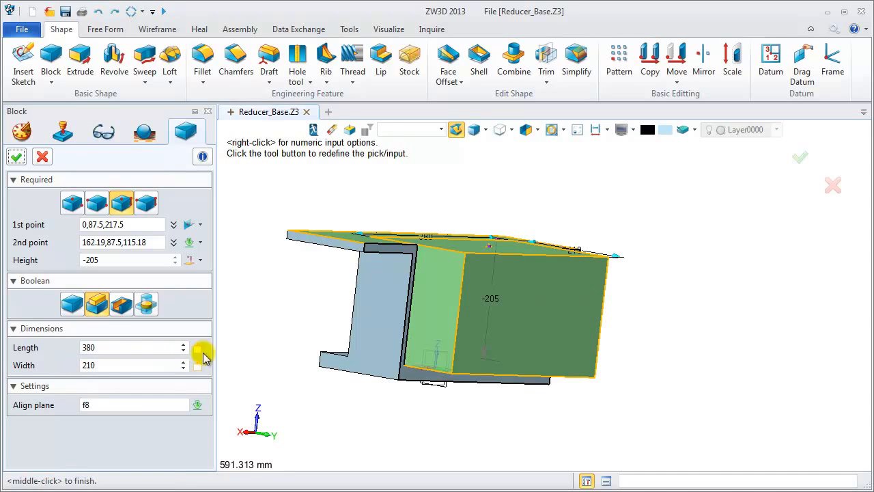
mouse_move(257, 347)
right_mouse_down()
mouse_move(256, 363)
mouse_move(255, 344)
right_mouse_up()
left_click(121, 306)
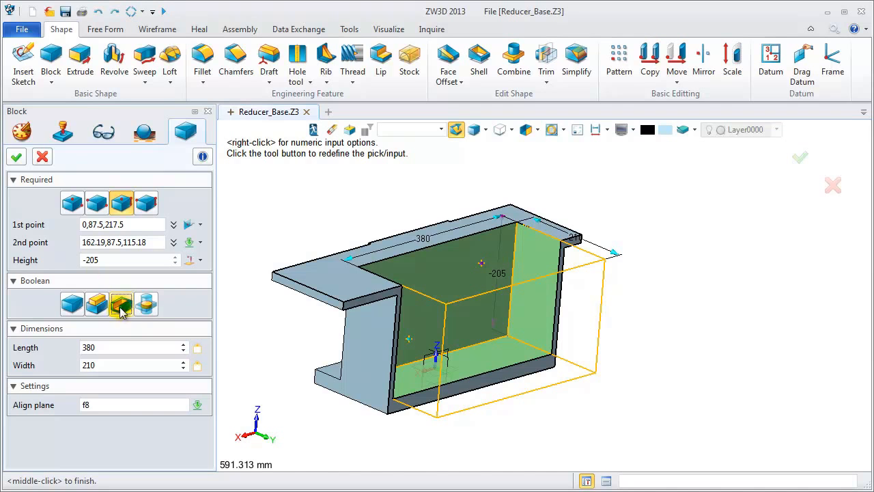
left_click(18, 157)
- Start a cylinder centered at 200,87.5,217.5, located from the end wall's vertical corner edge and the upper long edge
mouse_move(259, 250)
right_mouse_down()
mouse_move(291, 252)
mouse_move(266, 242)
right_mouse_up()
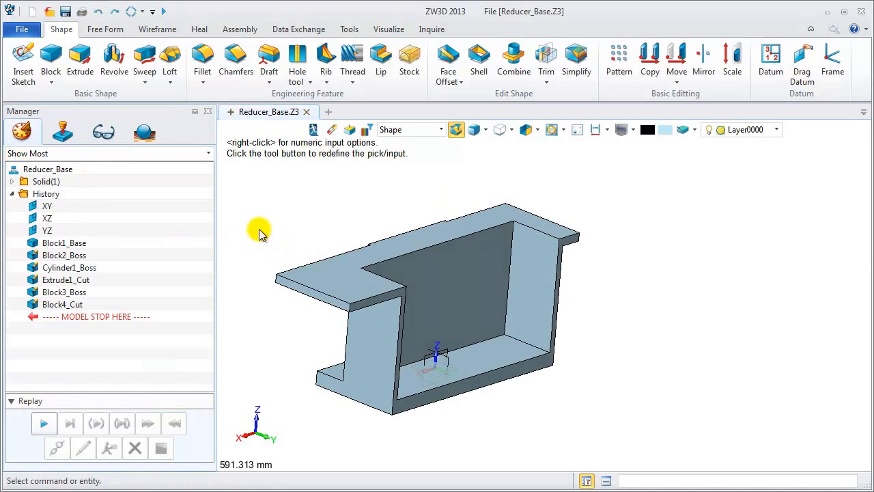
left_click(50, 82)
left_click(75, 127)
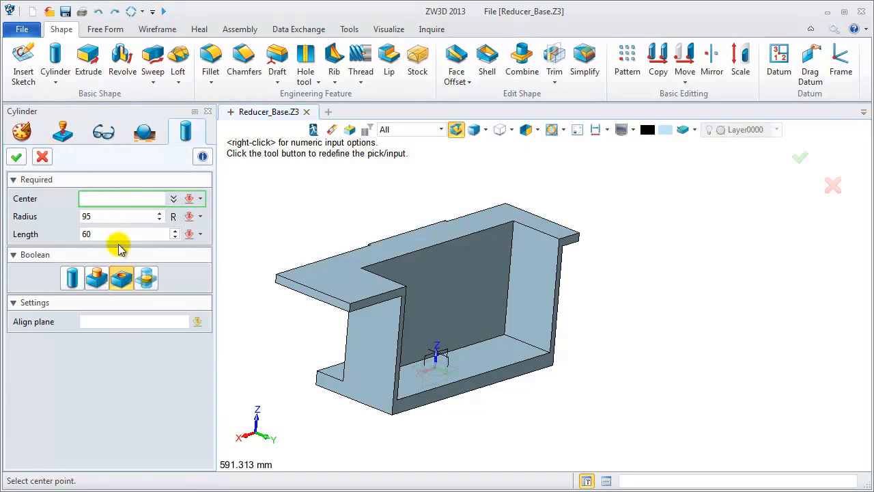
right_click(245, 182)
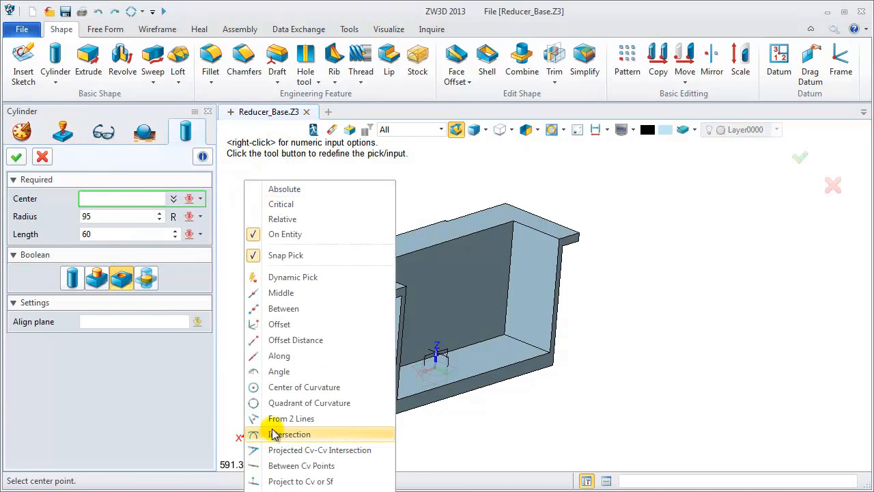
left_click(274, 419)
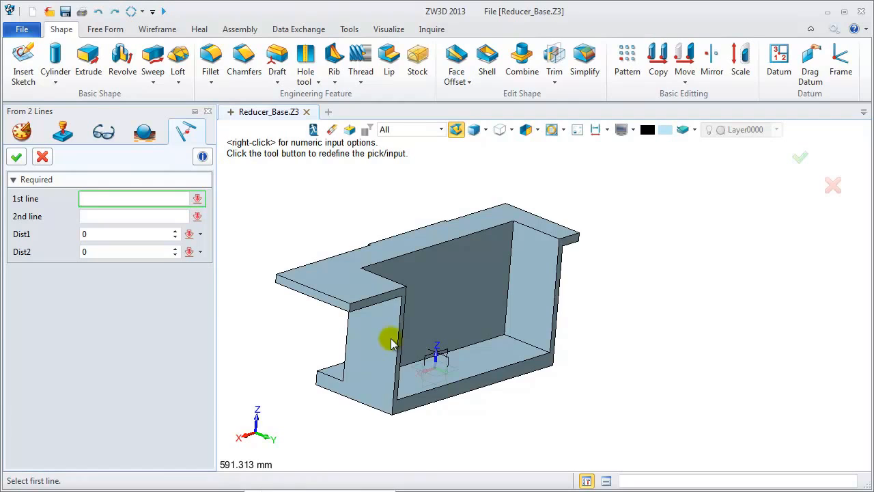
left_click(400, 319)
left_click(397, 307)
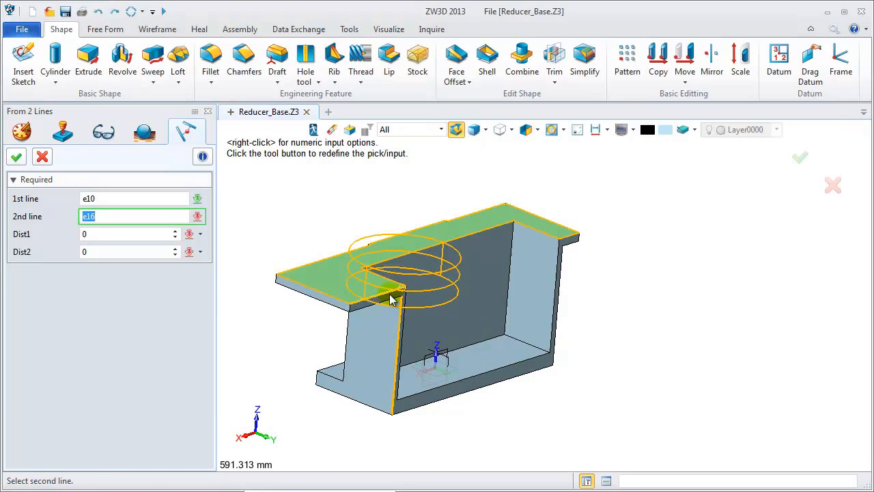
left_click(17, 156)
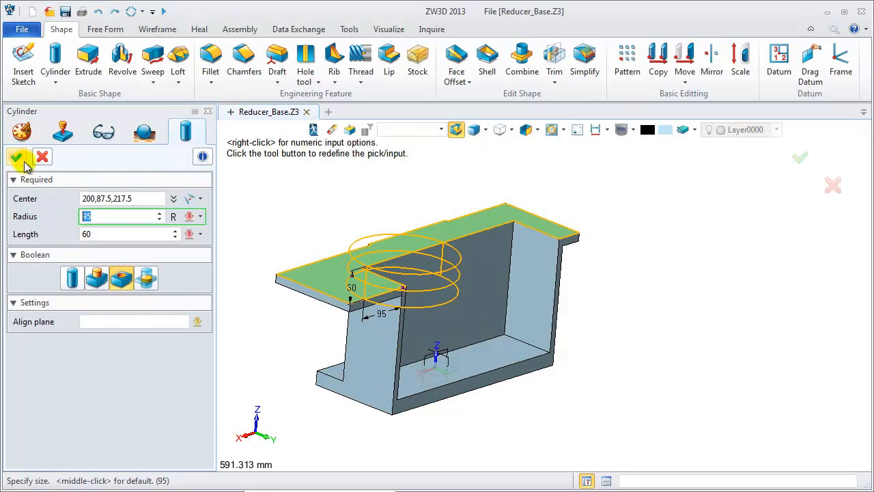
- Add the cylinder to the body with radius 95 mm and length 150 mm, aligned to the outer end wall face
left_click(96, 280)
left_click(93, 321)
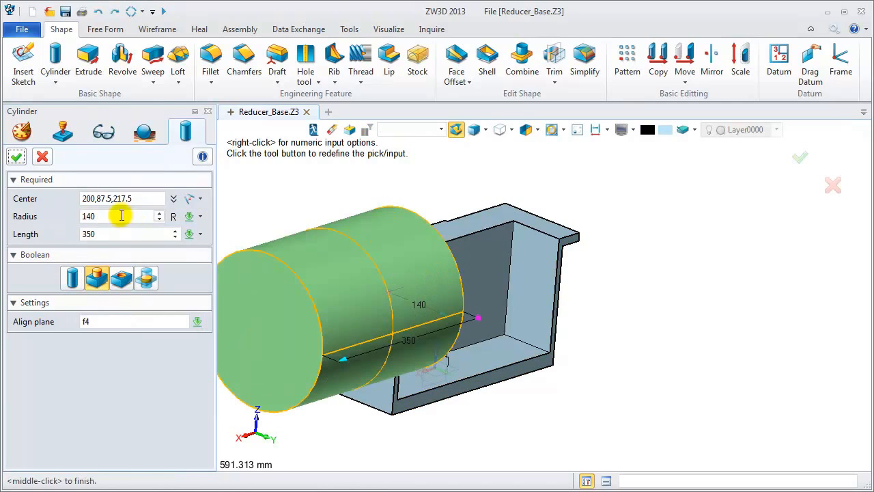
left_click(122, 215)
type("95")
key("Return")
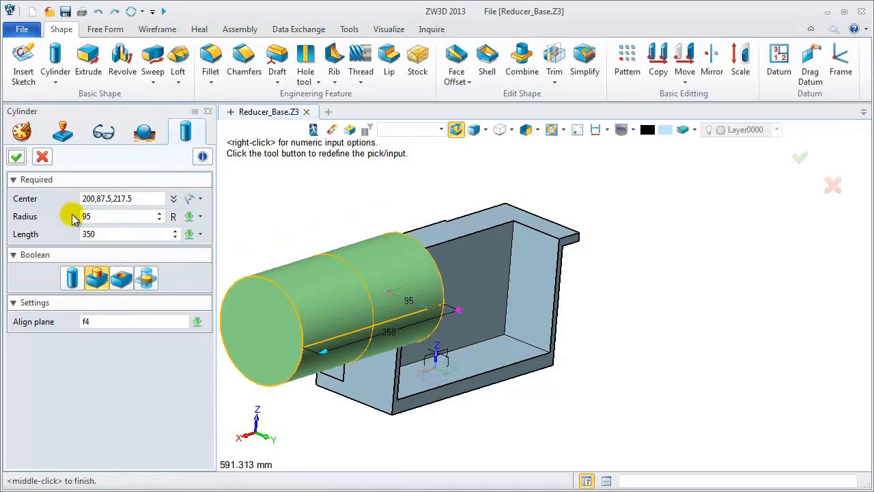
left_click(113, 233)
type("150")
key("Return")
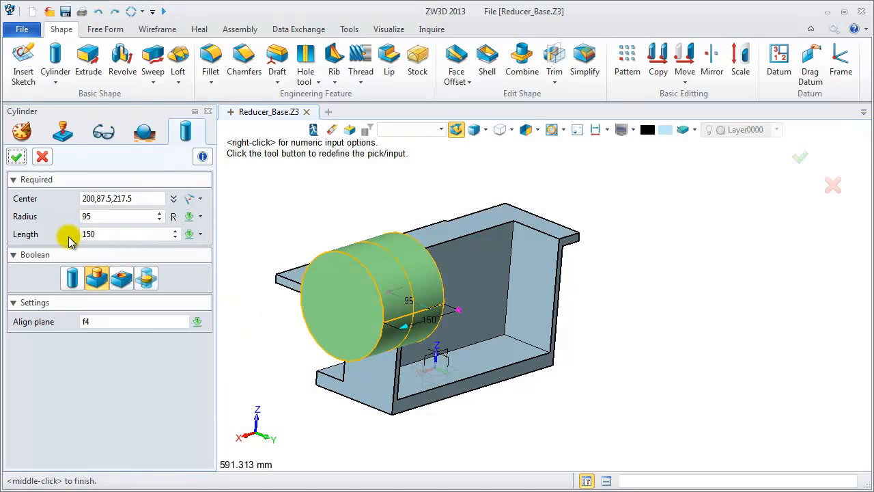
left_click(16, 158)
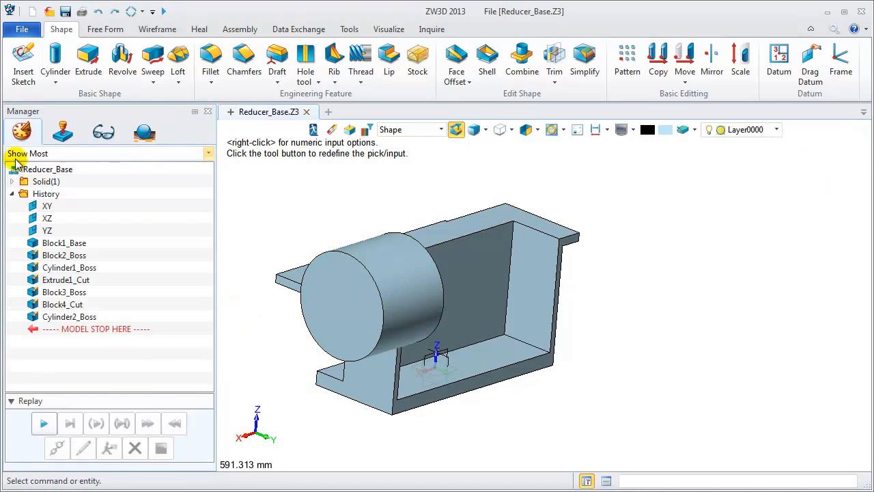
- Set up an extrusion from a curve list of the end wall's outer upper edge and vertical corner edge
right_click_drag(449, 369, 385, 373)
middle_click_drag(335, 304, 451, 359)
left_click(88, 65)
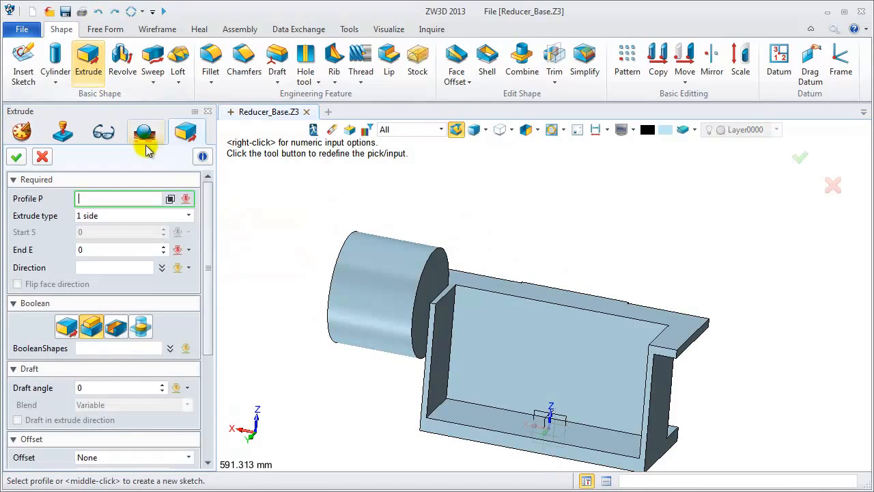
right_click(274, 197)
left_click(301, 208)
scroll(450, 284, "up", 3)
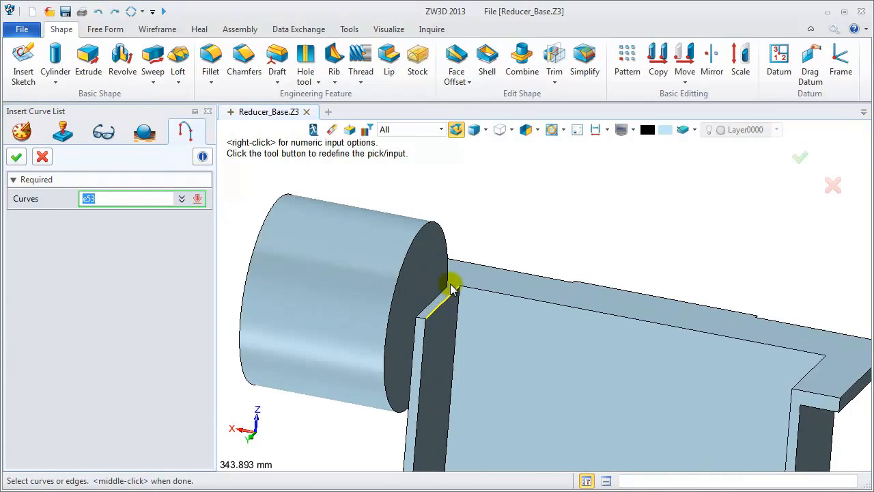
scroll(401, 363, "down", 3)
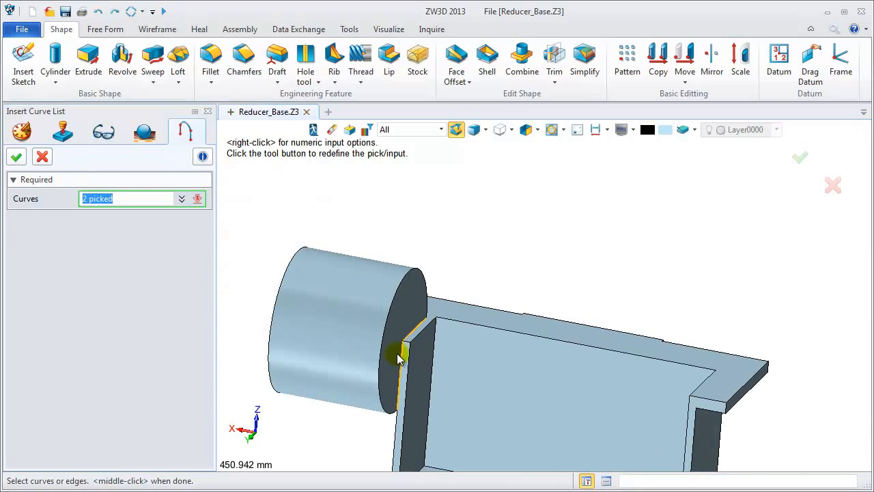
left_click(397, 331)
left_click(15, 158)
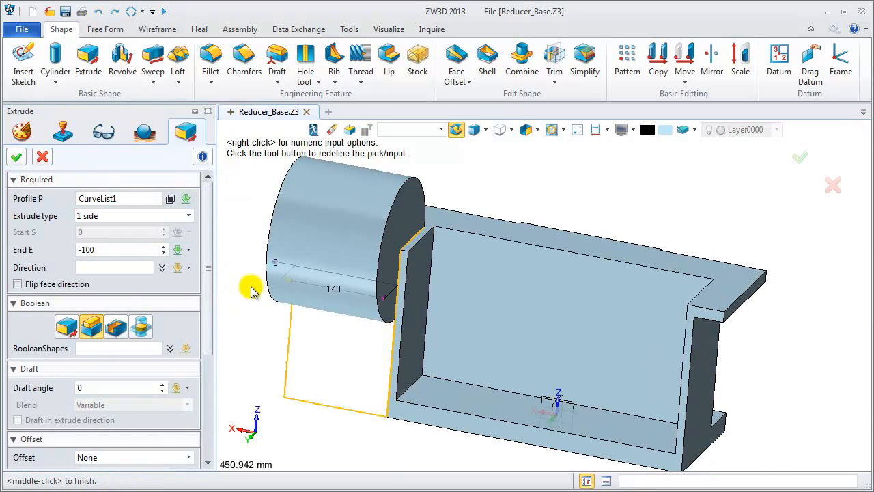
- Set the extrusion end to 170 mm and cut away the excess of the end cylinder with the face direction flipped
left_click(115, 327)
left_click(17, 284)
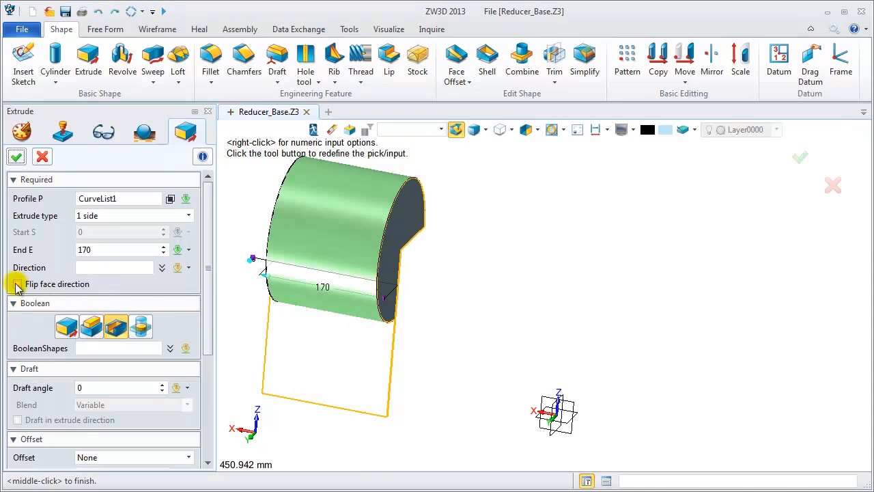
left_click(16, 156)
- Hide CurveList1 used for the extruded cut
right_click_drag(348, 345, 414, 352)
right_click_drag(351, 355, 333, 319)
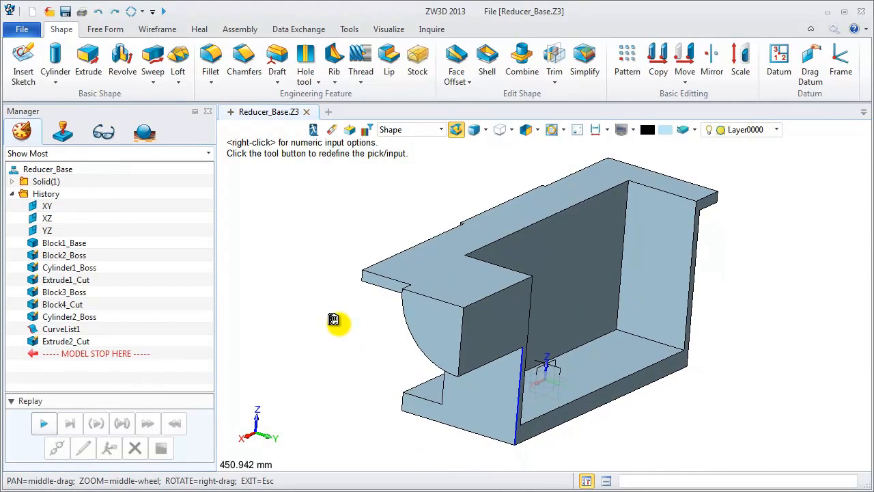
right_click(60, 329)
left_click(88, 402)
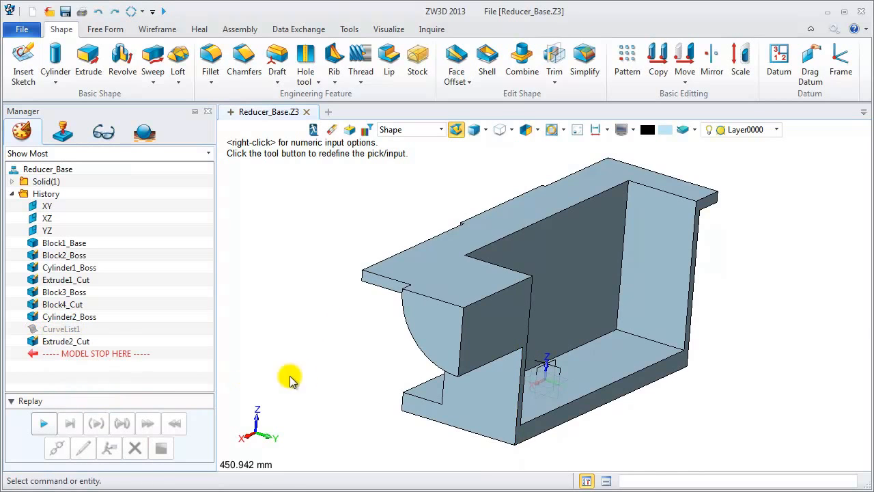
- Set up a block centred on the midpoint of the cavity's long upper edge and aligned to the flange's top face
key("ctrl+Left")
key("ctrl+Up")
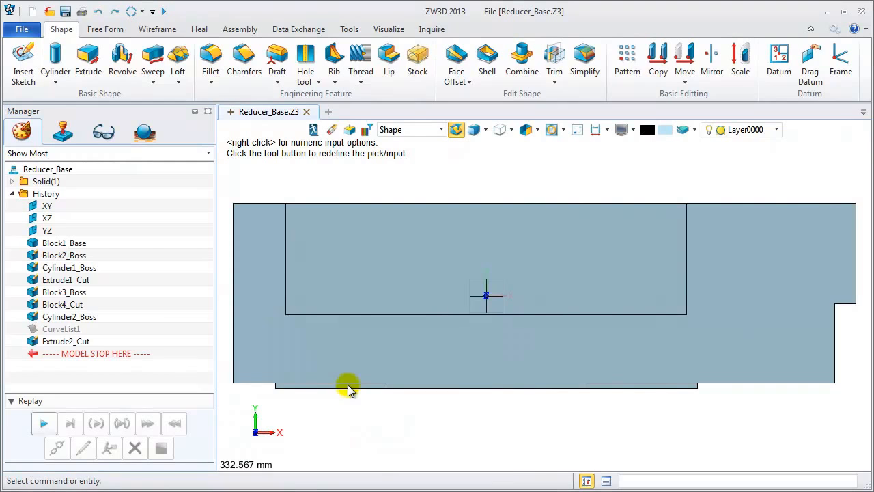
left_click(55, 82)
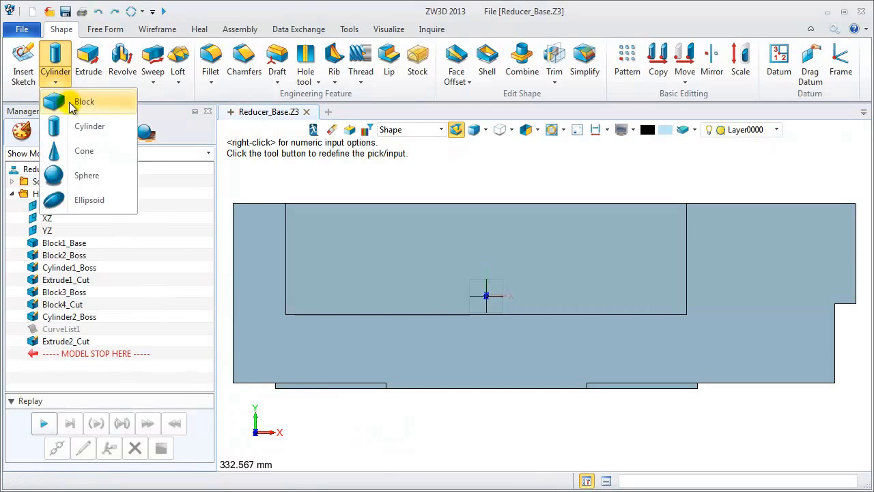
left_click(80, 103)
right_click(445, 312)
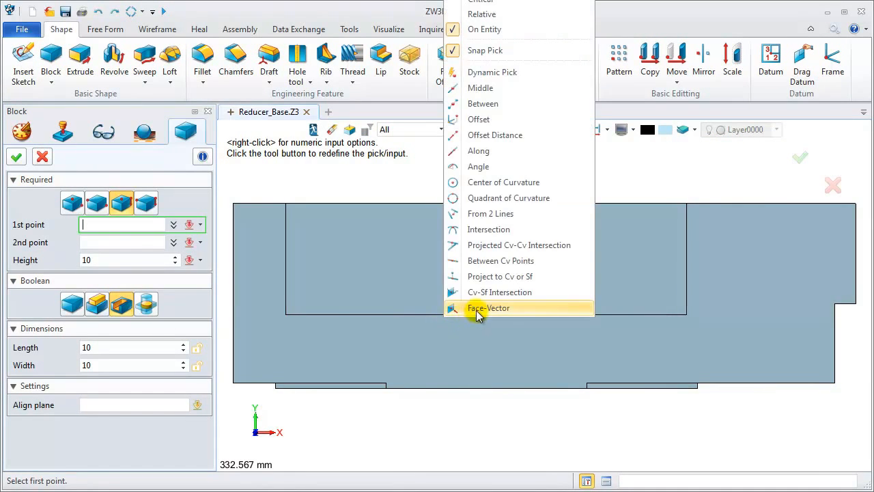
left_click(480, 88)
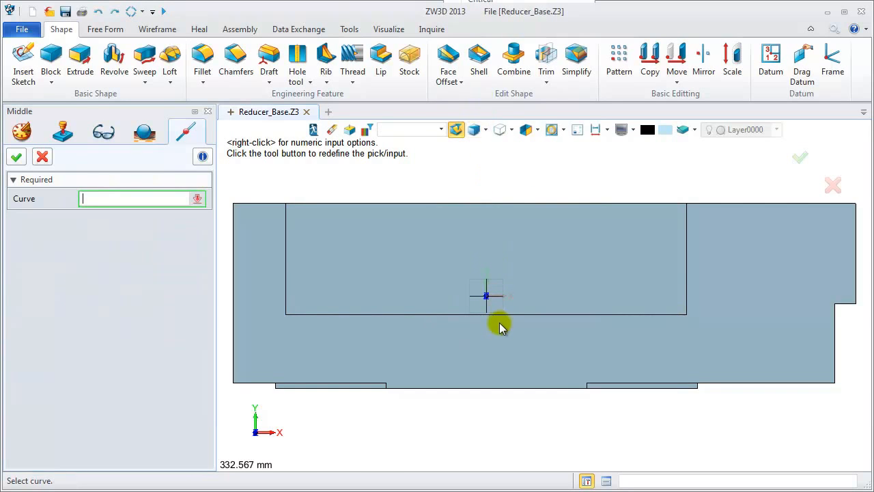
left_click(487, 314)
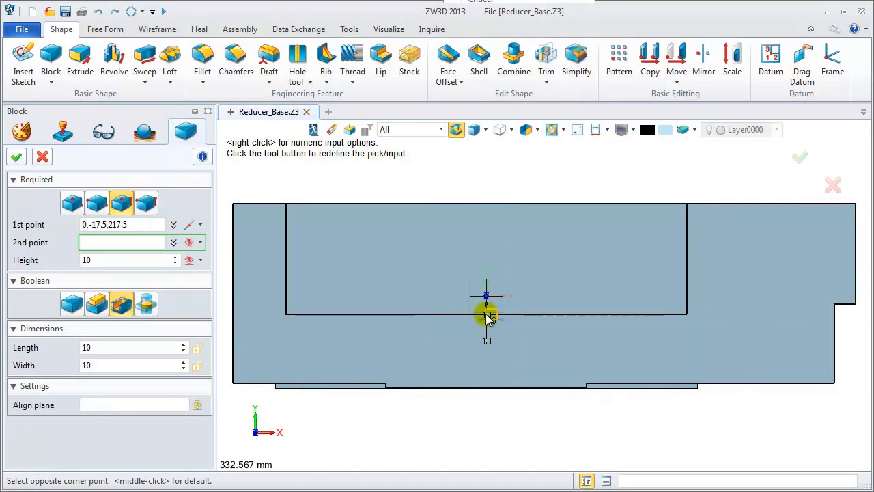
middle_click(483, 311)
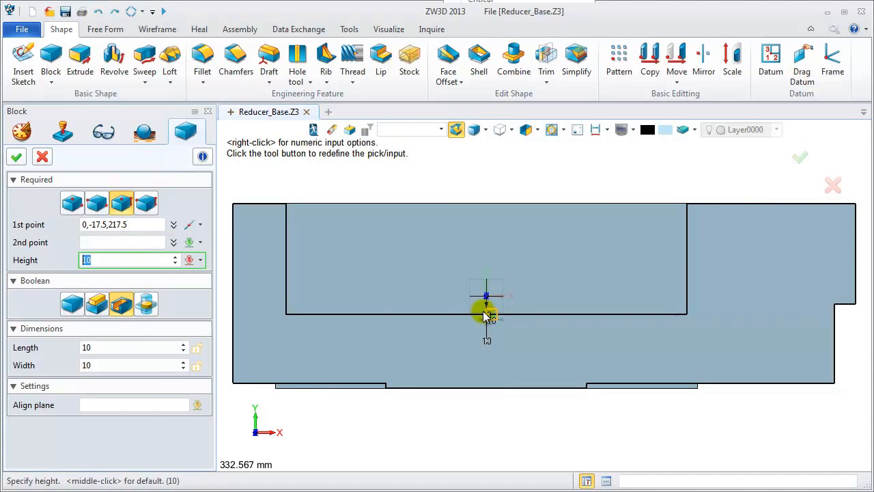
left_click(113, 404)
left_click(341, 354)
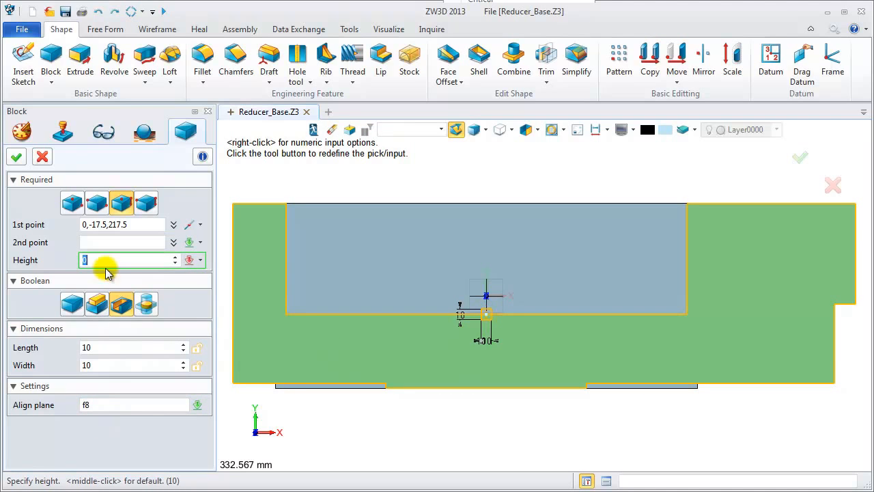
- Set the block to length 240 mm, width 125 mm and height -60 mm, and add it to the body
left_click(107, 347)
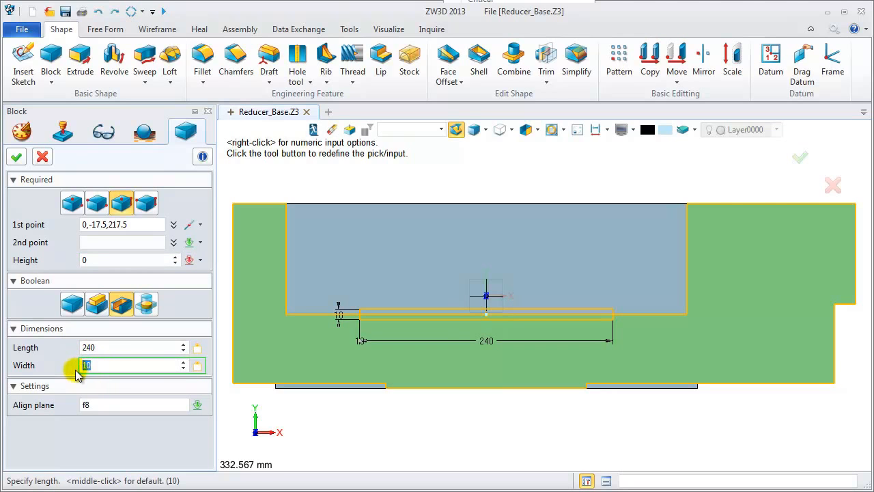
type("5")
key("Return")
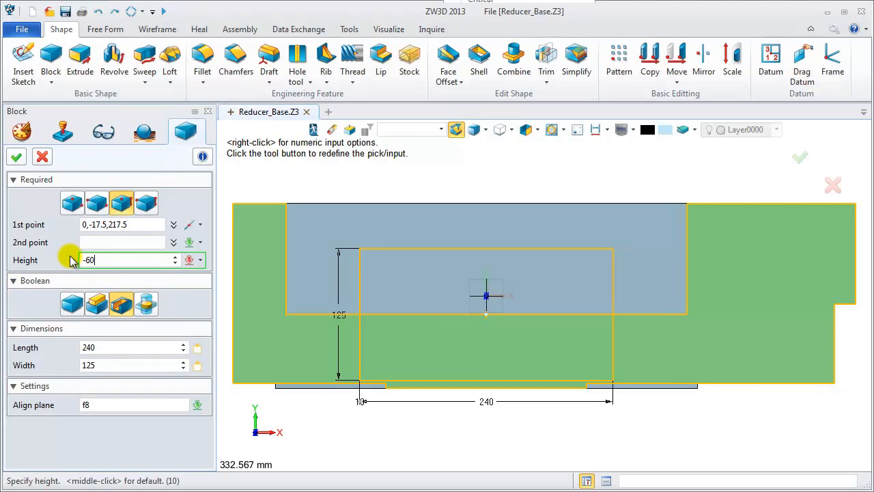
key("Return")
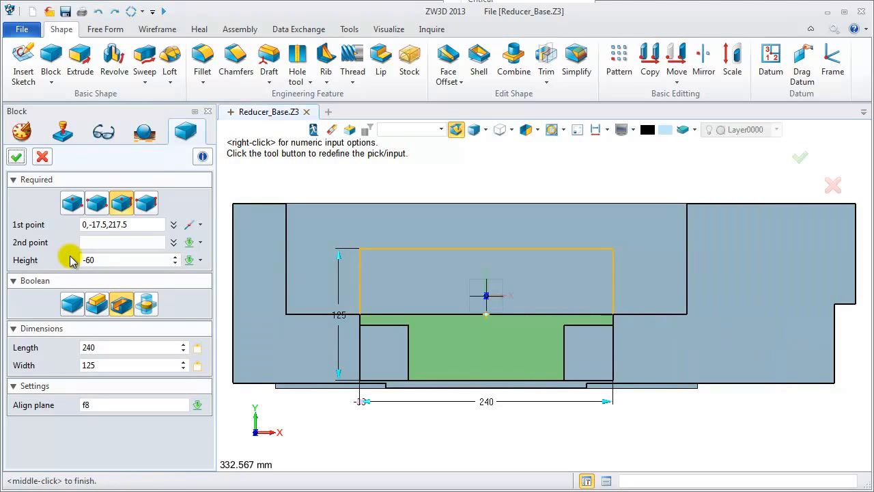
left_click(96, 306)
right_click_drag(319, 369, 390, 332)
scroll(330, 315, "down", 4)
left_click(16, 156)
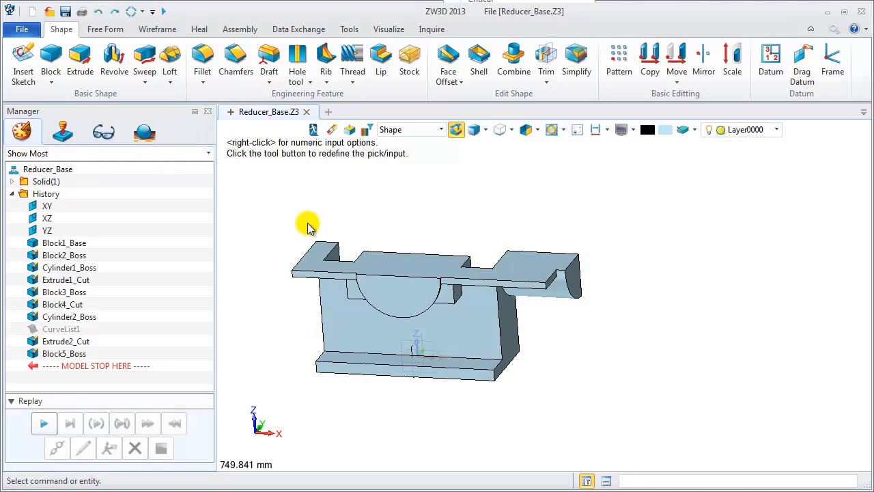
- Set the pick filter to All
right_click(247, 217, "shift")
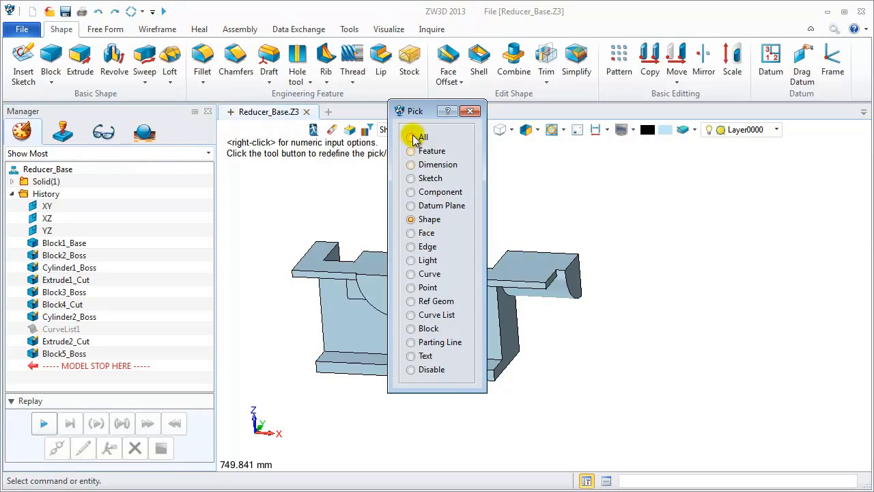
left_click(412, 137)
left_click(405, 130)
left_click(405, 143)
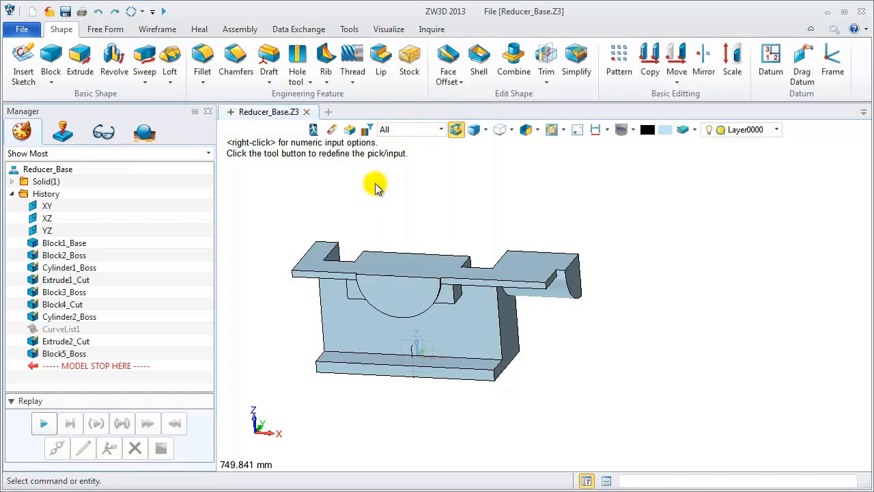
- Fillet the two outer vertical edges of the block behind the half-round boss with a 25 mm radius
scroll(344, 301, "up", 3)
left_click(348, 289)
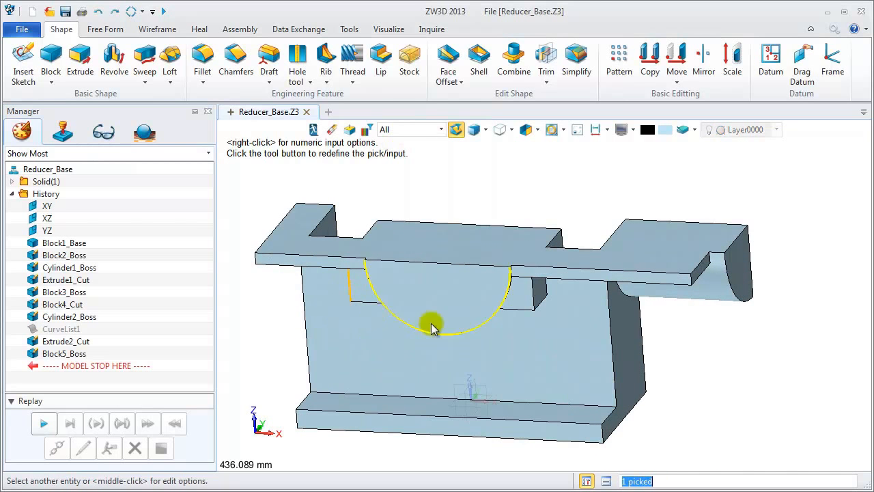
middle_click(535, 292)
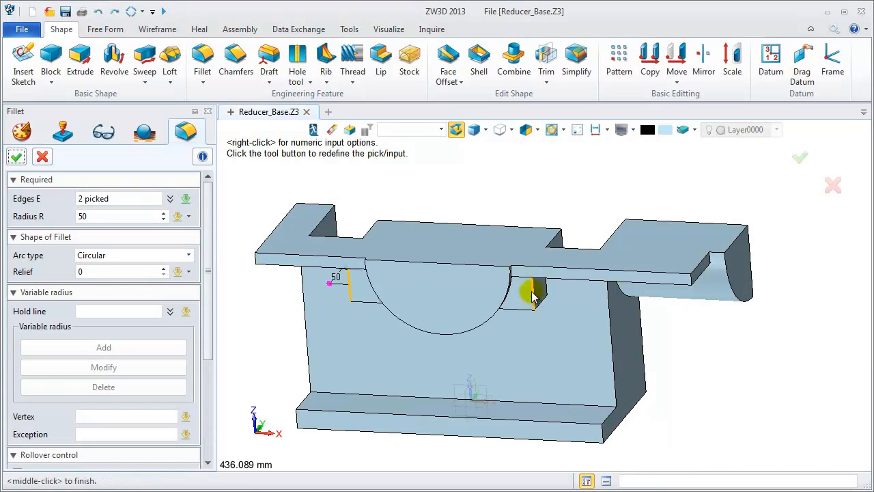
left_click(79, 216)
key("Return")
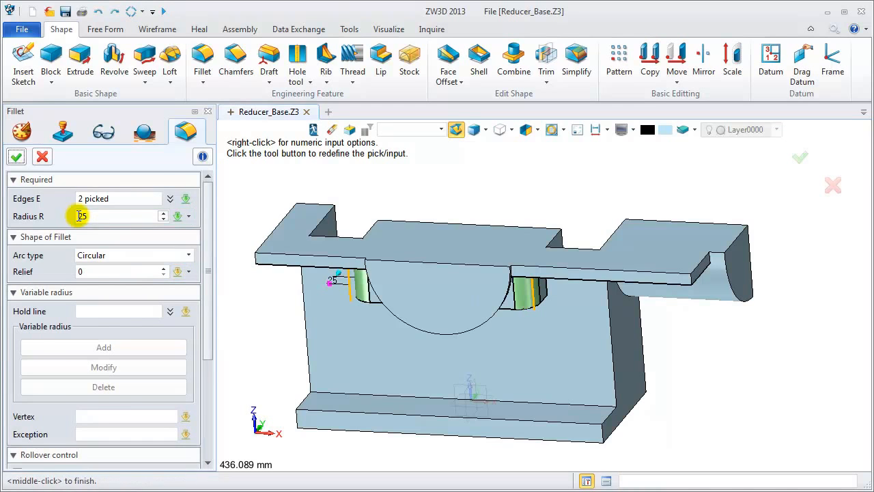
left_click(17, 157)
- Start another block with its first point at the From 2 Lines intersection of the end wall's vertical edge and the flange's upper edge
right_click_drag(273, 318, 292, 321)
left_click(50, 82)
left_click(76, 101)
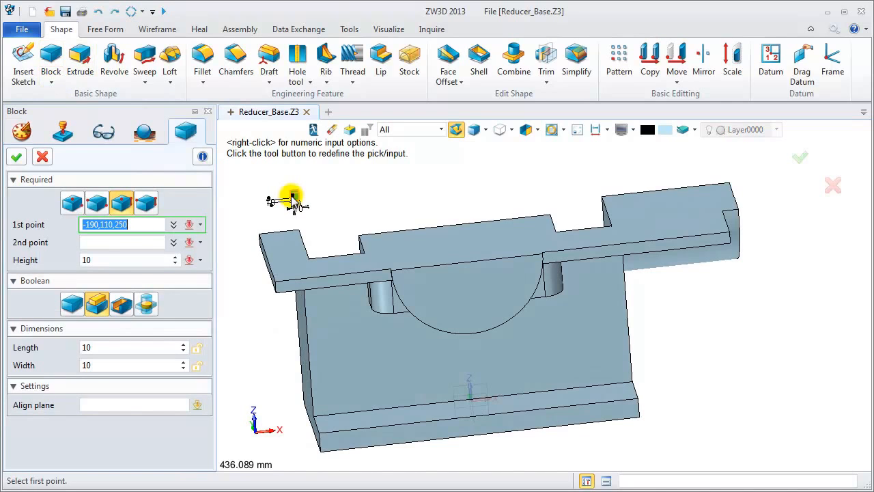
right_click(292, 199)
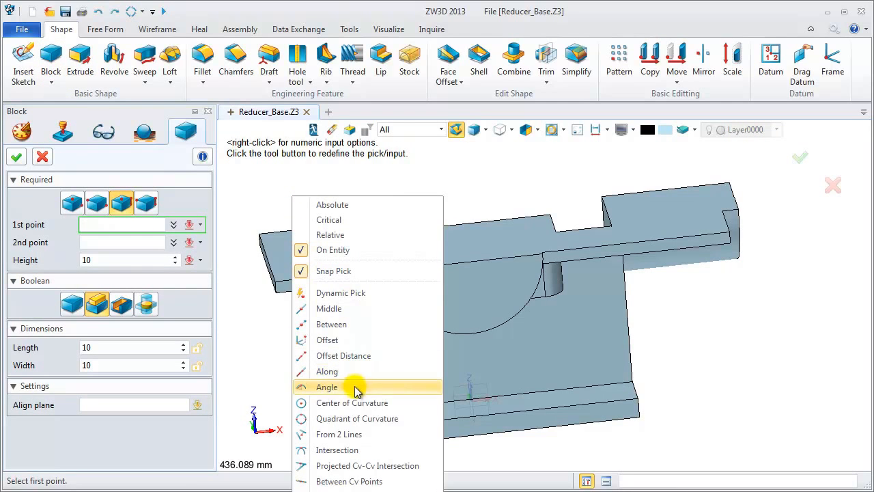
left_click(343, 434)
middle_click_drag(420, 390, 572, 425)
middle_click_drag(353, 376, 400, 316)
left_click(402, 315)
left_click(412, 212)
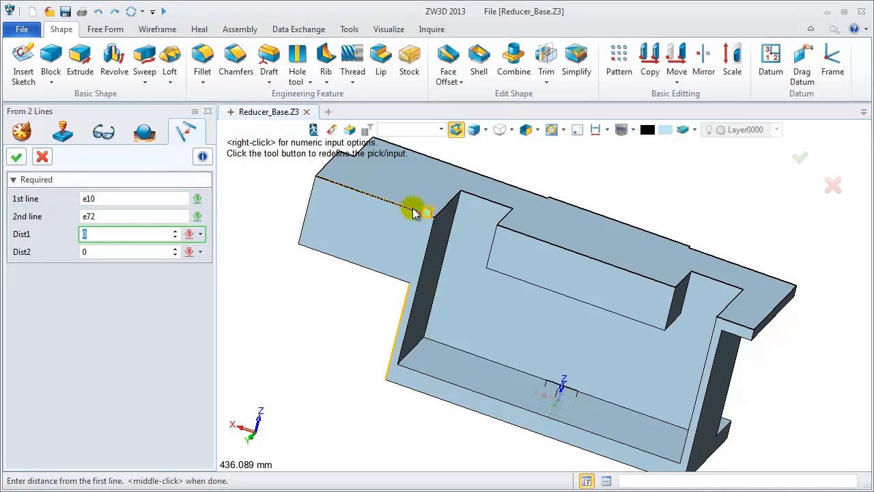
left_click(16, 158)
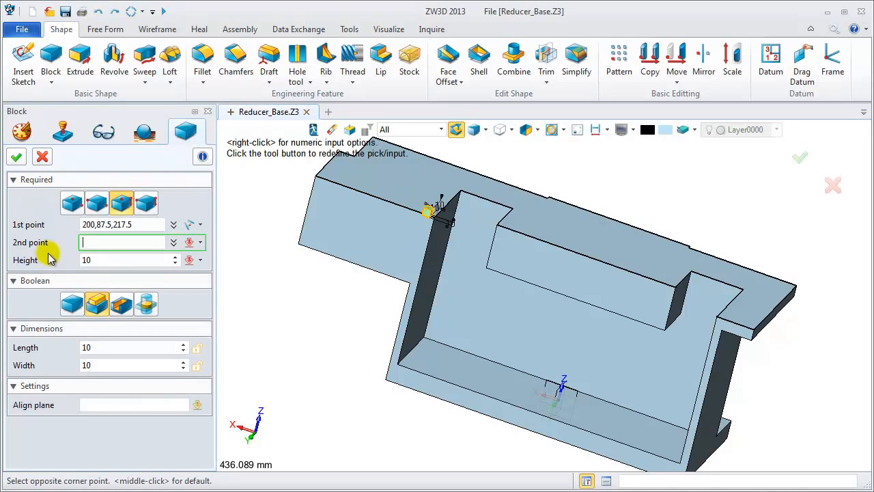
- Align the block to the flange's top face and switch its definition to two corner points
left_click(105, 347)
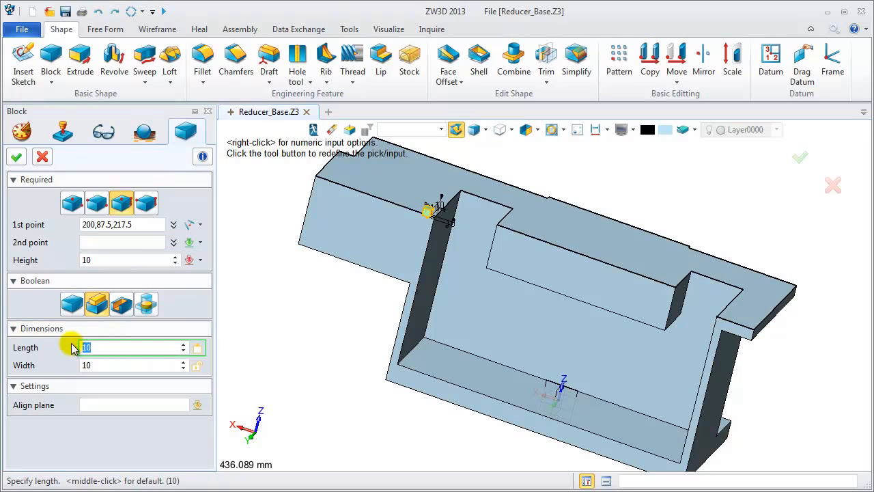
left_click(140, 405)
left_click(410, 186)
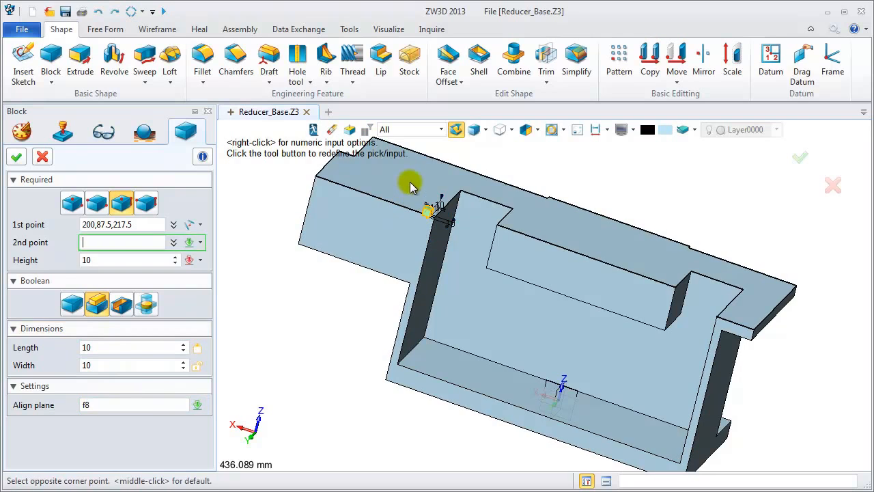
left_click(97, 202)
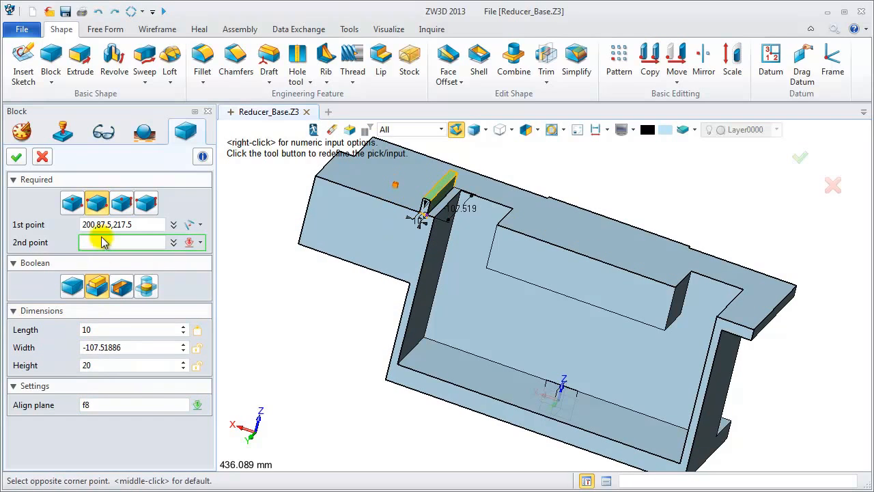
- Create the block as a separate base body with length 45 mm, width -120 mm and height -60 mm
left_click(107, 332)
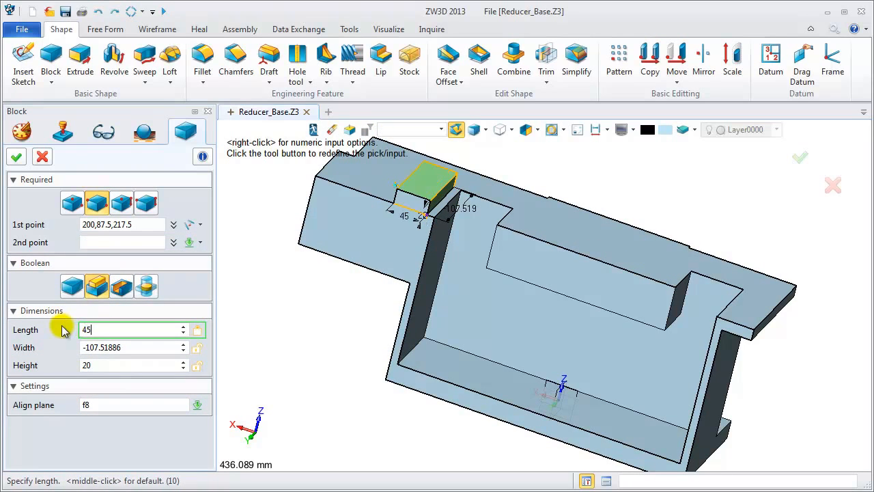
left_click(80, 347)
key("Return")
left_click(93, 365)
type("-")
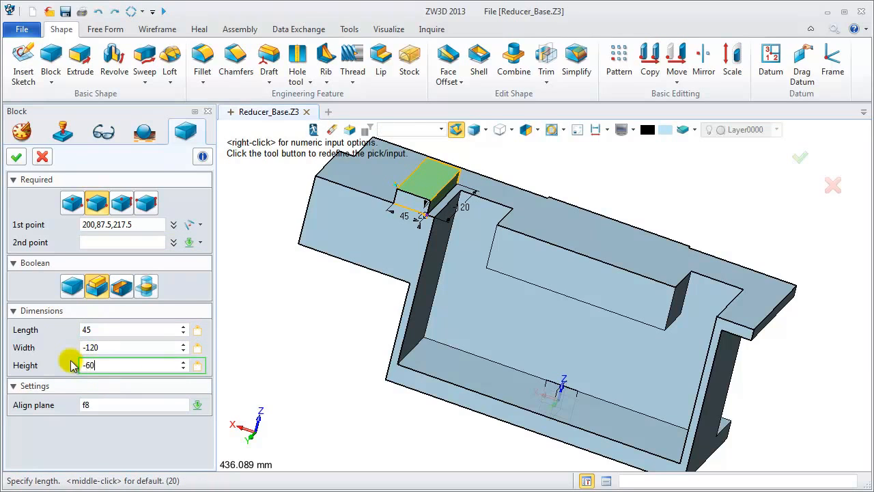
type("60")
key("Return")
left_click(72, 285)
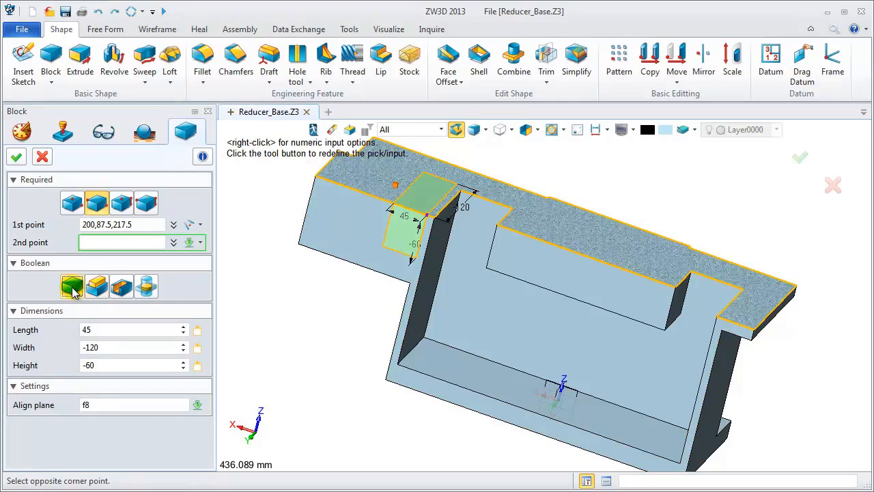
right_click_drag(509, 315, 334, 304)
right_click_drag(422, 284, 622, 277)
left_click(17, 156)
- Apply an asymmetric chamfer with 5 mm and 20 mm setbacks to the new block's outer vertical edge nearest the half-round boss
right_click_drag(520, 328, 601, 279)
middle_click_drag(575, 265, 550, 218)
scroll(617, 287, "up", 5)
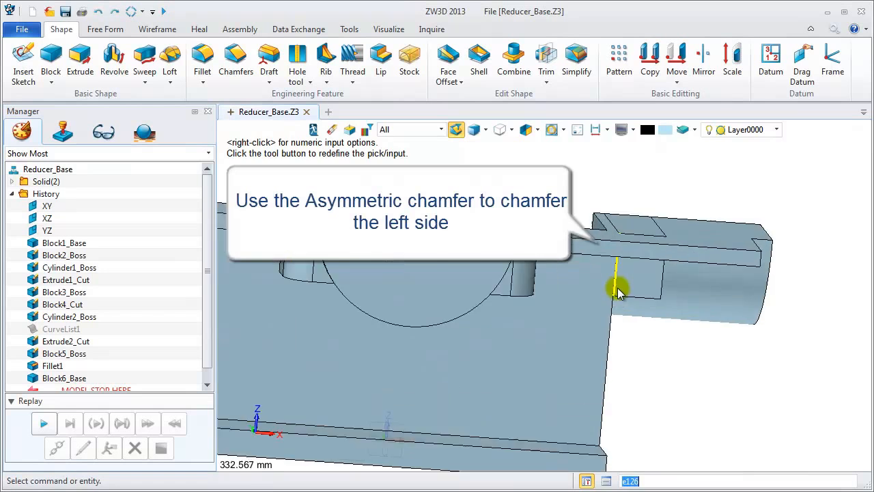
left_click(237, 64)
left_click(103, 202)
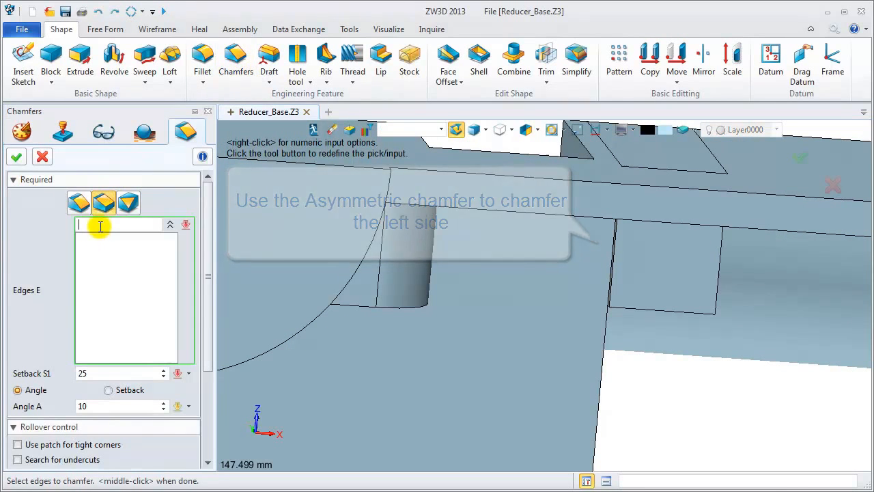
left_click(615, 265)
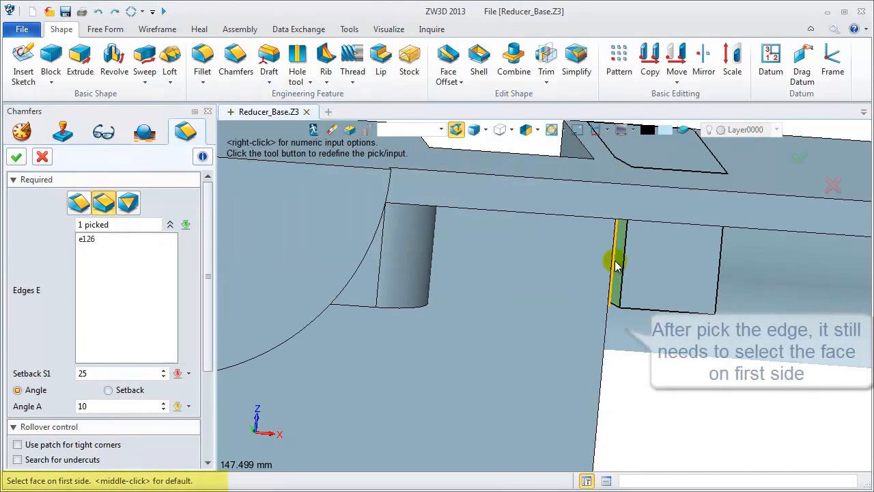
left_click(611, 259)
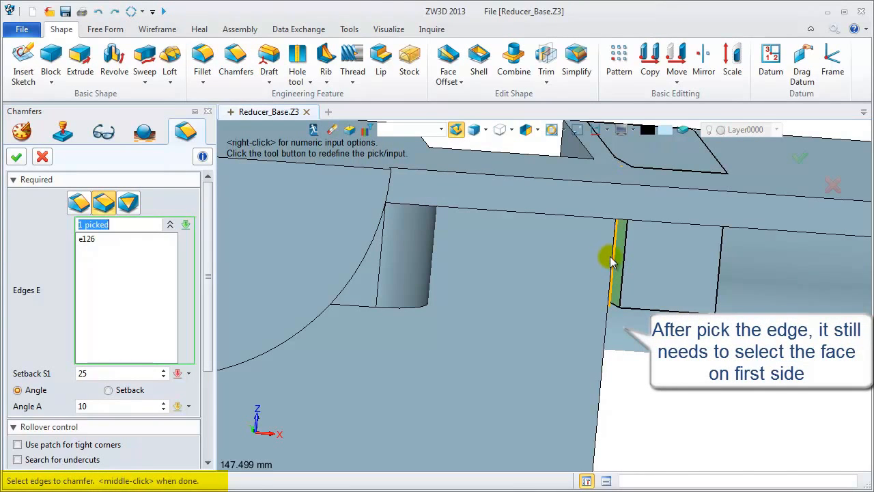
left_click(89, 373)
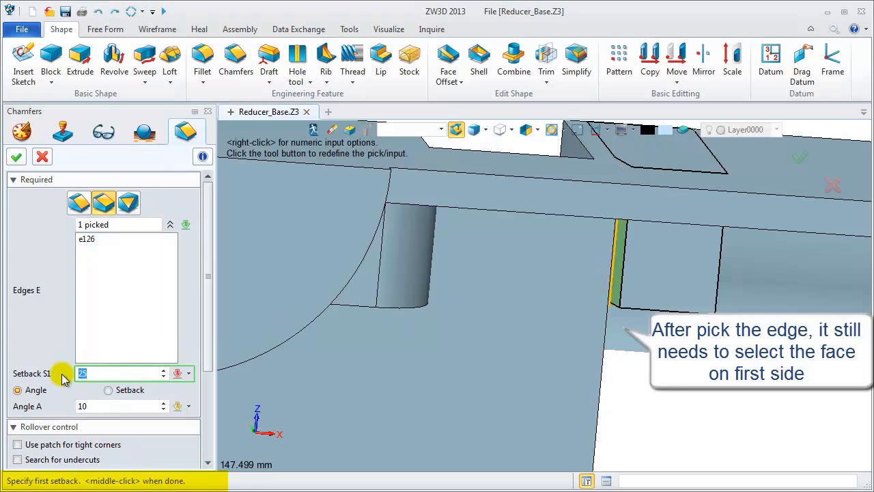
left_click(111, 390)
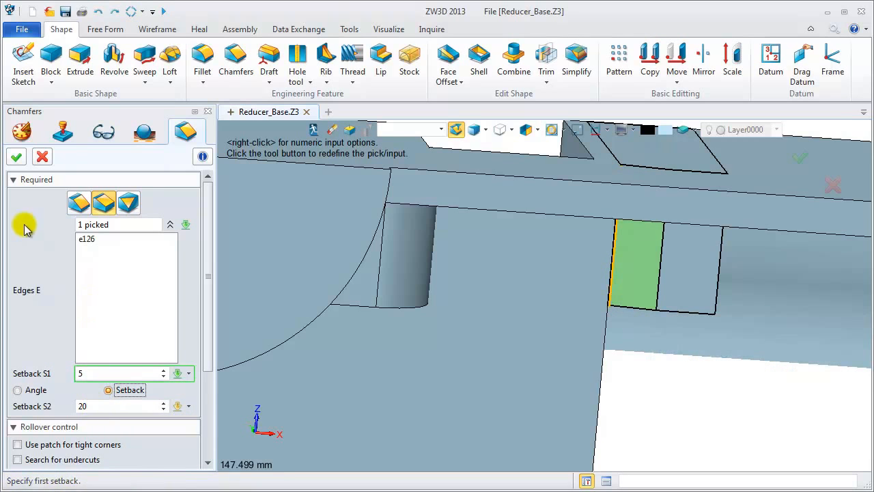
left_click(18, 158)
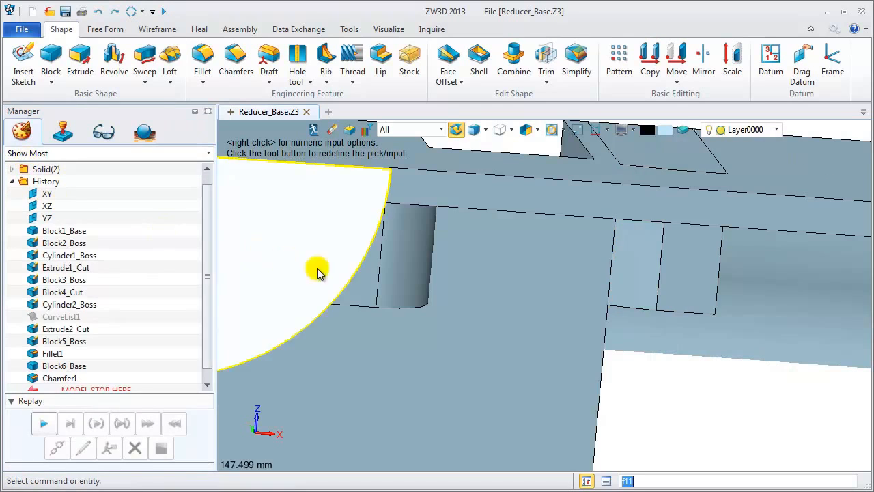
- Fillet the other outer vertical edge of the separate support block, farther from the half-round boss, with a 25 mm radius
right_click_drag(685, 303, 658, 296)
left_click(673, 298)
key("Escape")
left_click(672, 298)
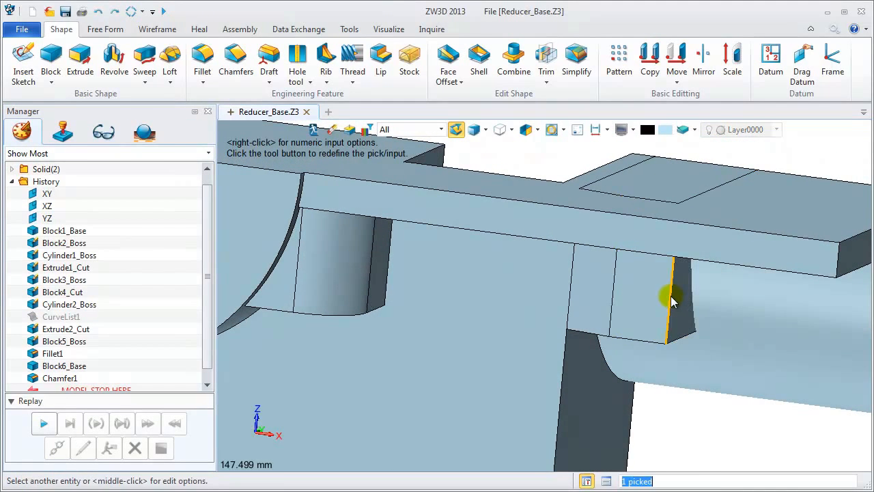
middle_click(673, 298)
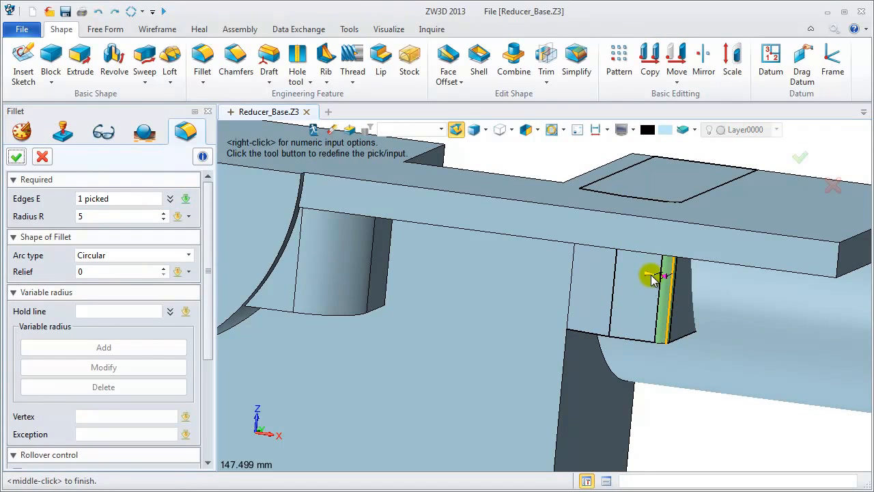
left_click(94, 215)
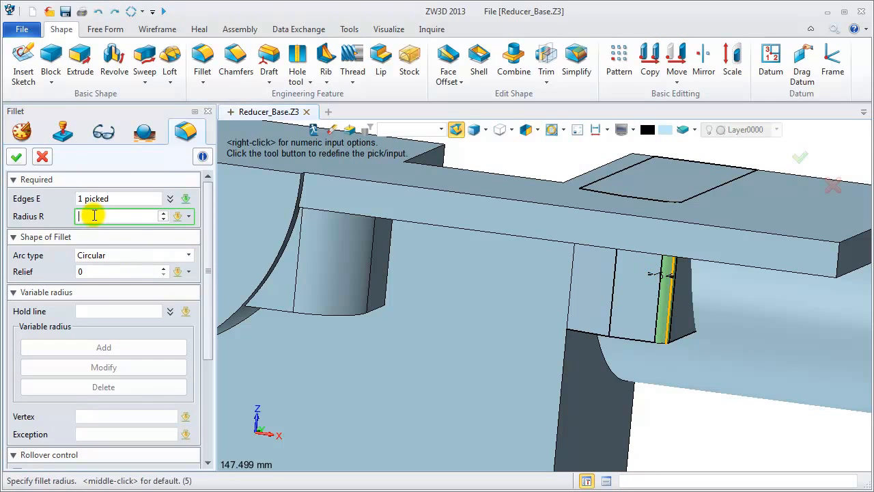
key("Return")
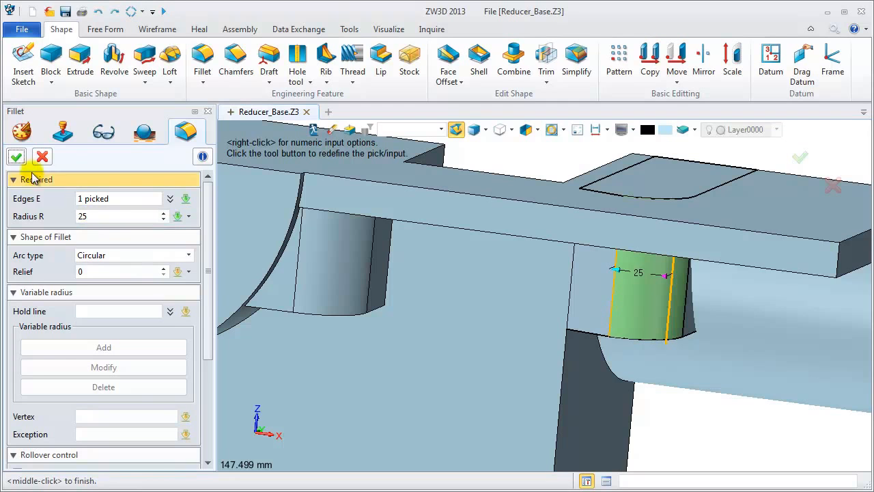
left_click(16, 157)
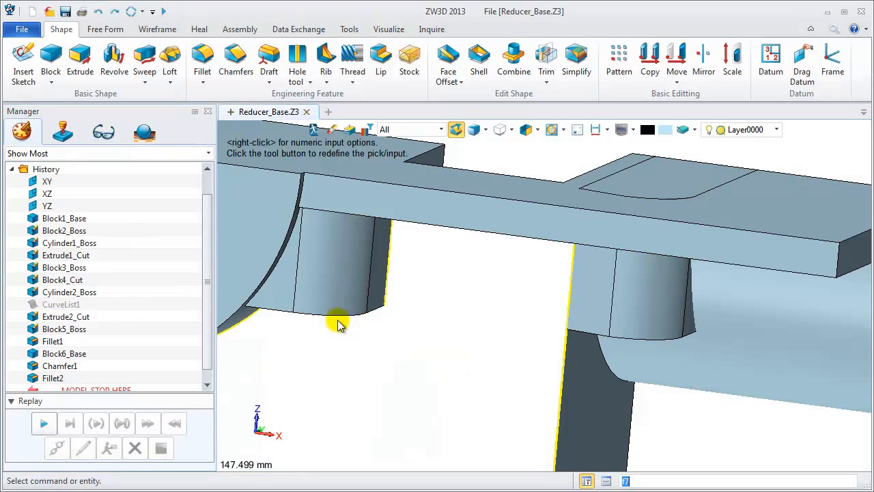
- Start another block with its first point 95 mm along the flange's rear top edge, measured from the separate support block's corner
scroll(442, 333, "down", 5)
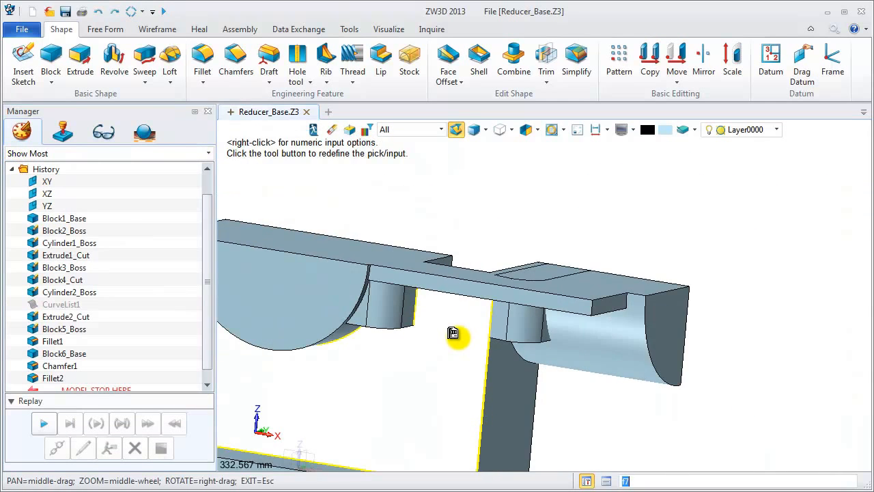
scroll(441, 336, "down", 3)
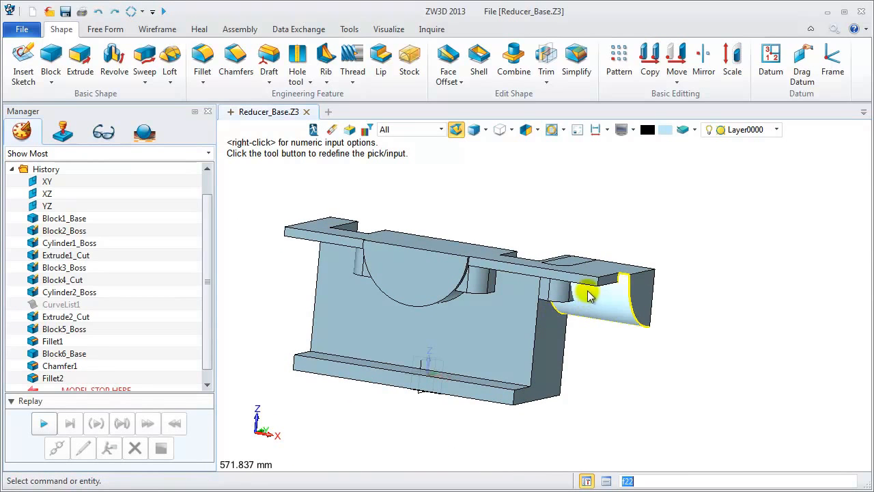
left_click(51, 68)
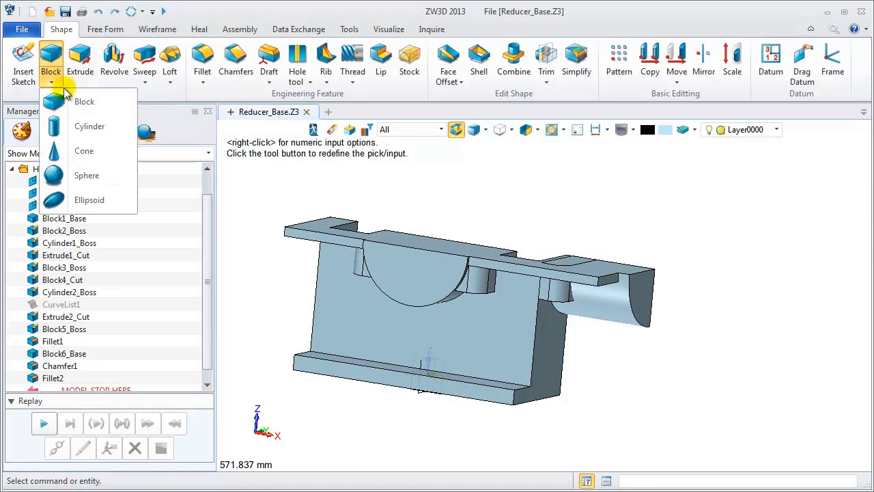
left_click(77, 104)
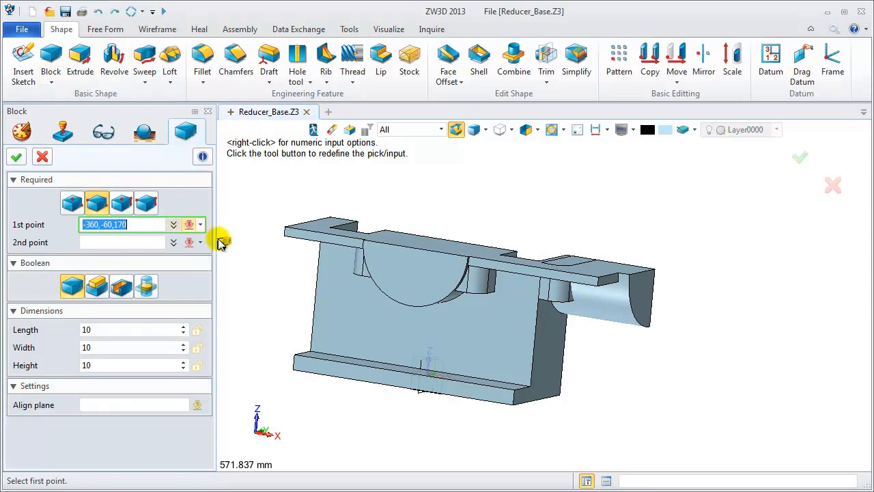
right_click(272, 173)
left_click(319, 346)
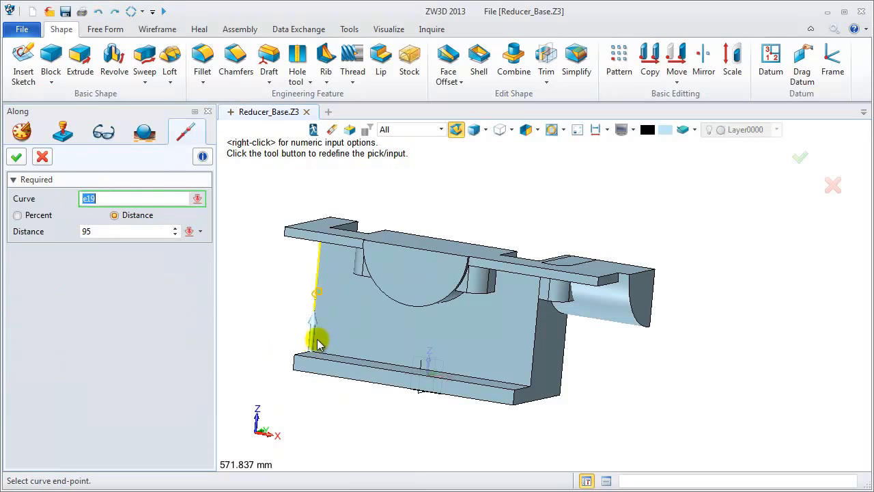
middle_click_drag(348, 289, 342, 321)
left_click(578, 293)
scroll(562, 273, "up", 5)
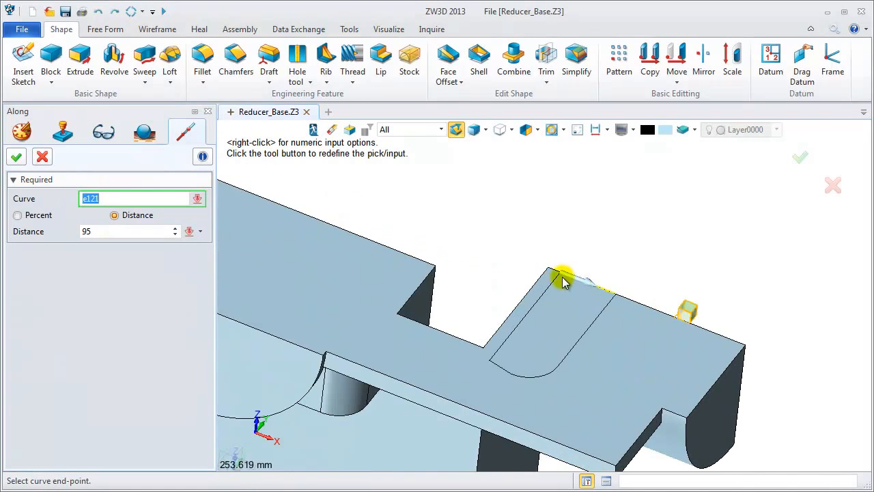
left_click(584, 286)
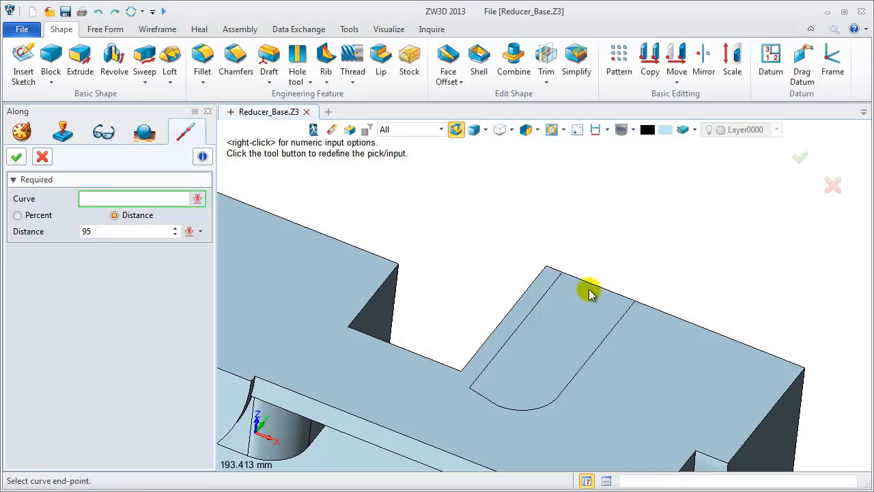
left_click(591, 290)
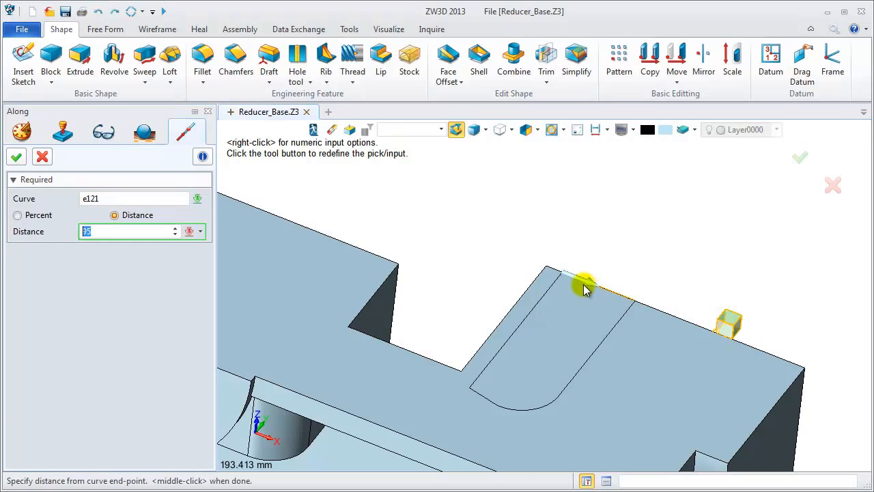
middle_click(582, 288)
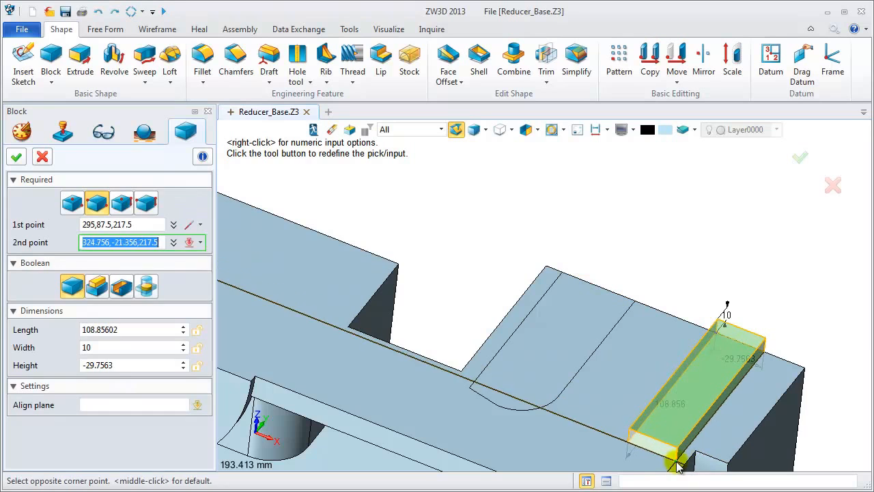
- Place the block's second point toward the flange's front, set its length to 50 mm and align it to the flange's top face
left_click(676, 460)
left_click(79, 329)
type("50")
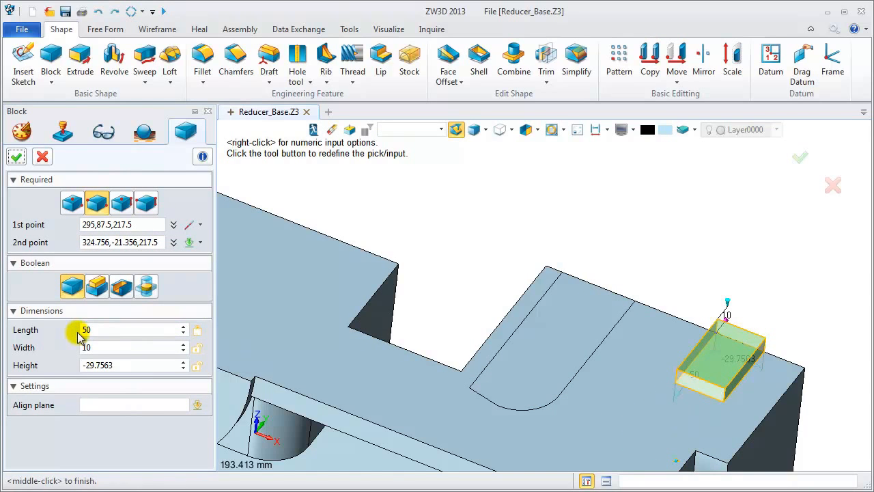
left_click(122, 405)
left_click(438, 402)
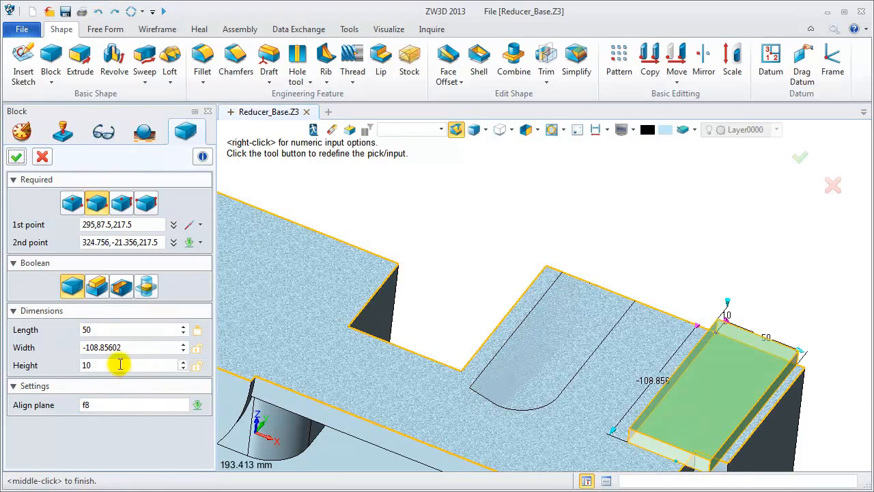
- Set the block's width to -95 mm and height to -60 mm, and add it to the base body
left_click_drag(121, 347, 102, 347)
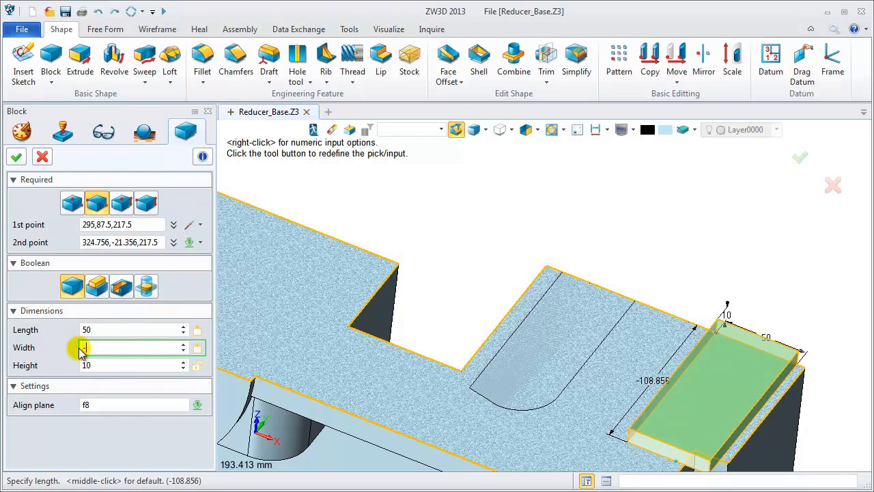
key("Return")
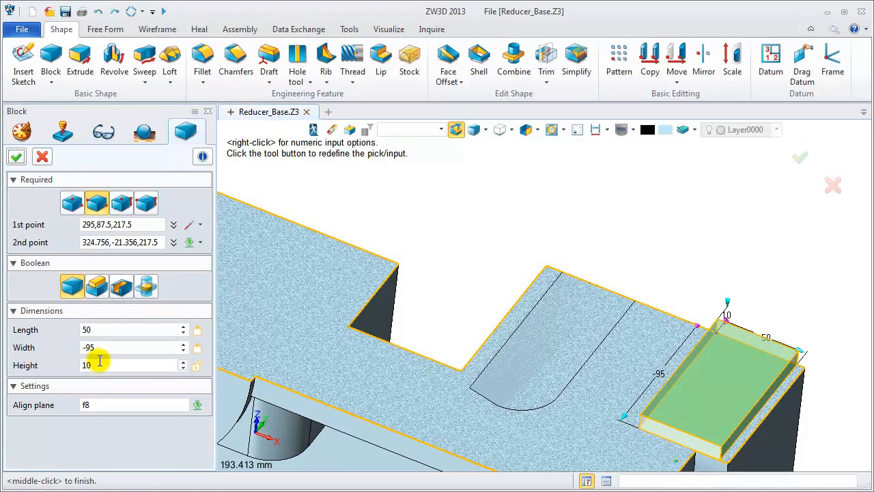
left_click_drag(100, 363, 82, 365)
type("-6")
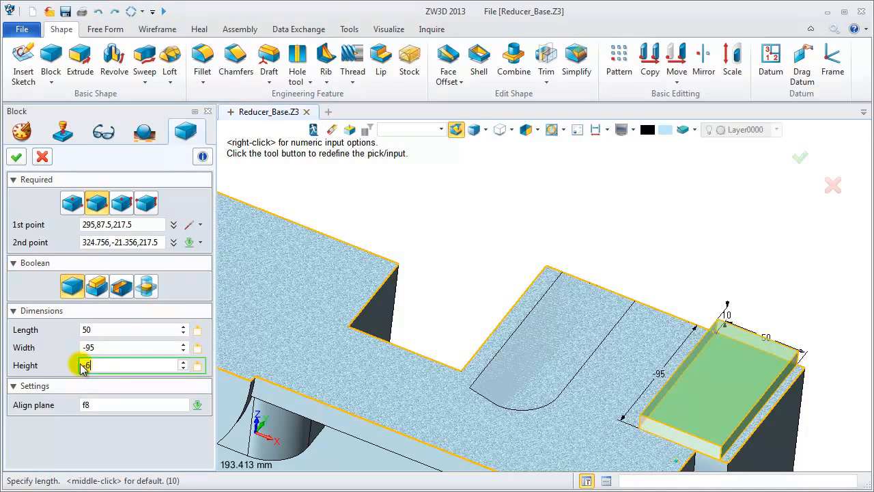
type("0")
key("Return")
left_click(96, 286)
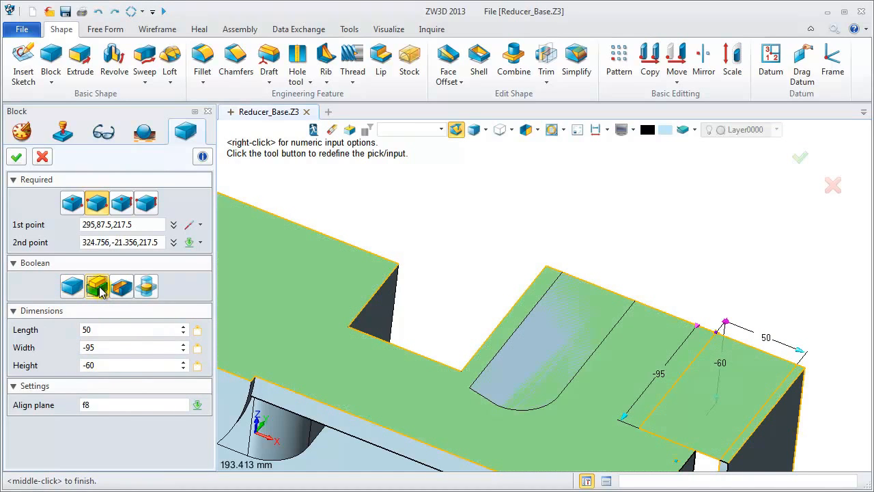
left_click(20, 160)
- Start a cylinder centred at the midpoint of the new end block's lower front edge, aligned to the flange's top face
right_click_drag(358, 306, 358, 278)
scroll(359, 278, "down", 3)
scroll(366, 301, "down", 2)
middle_click_drag(366, 304, 516, 268)
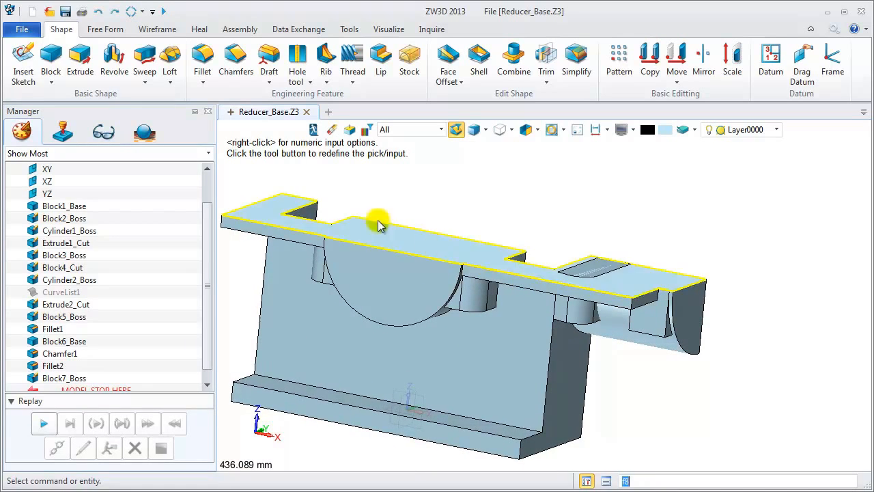
left_click(52, 80)
left_click(82, 125)
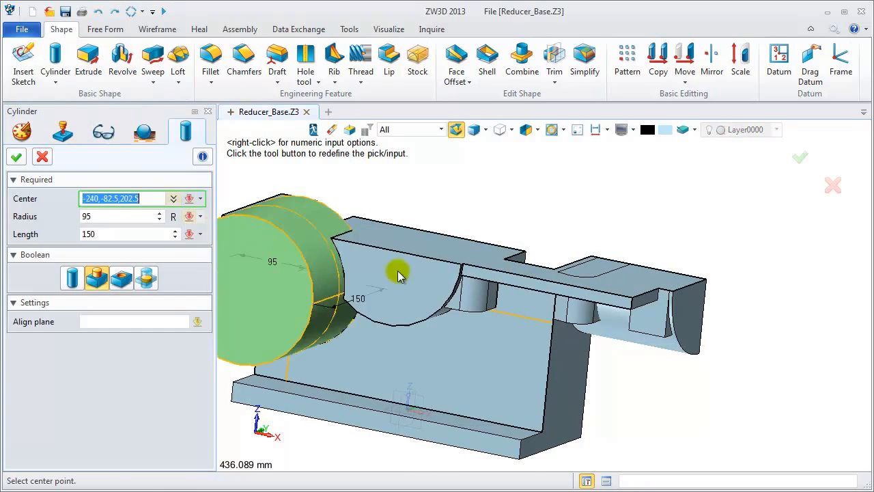
right_click(460, 208)
left_click(503, 336)
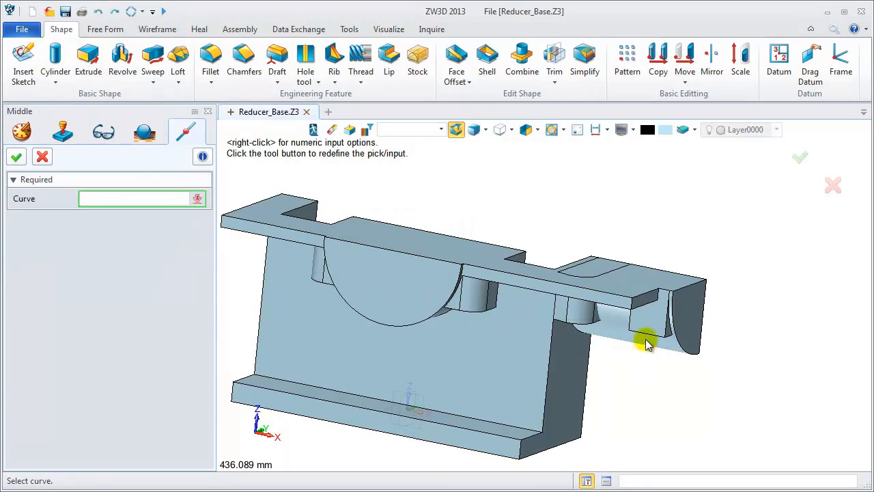
left_click(646, 332)
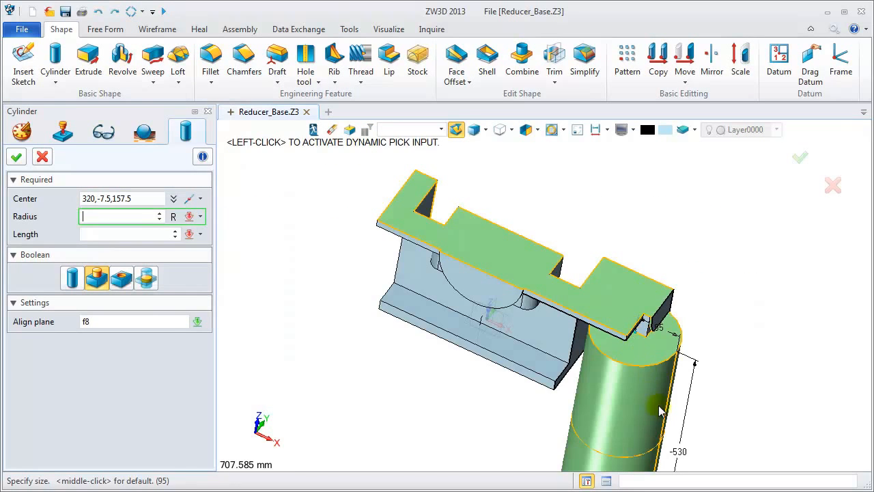
- Create the cylinder as an added boss with radius 25 mm and a 60 mm length defined to a point on the flange's top face
type("25")
key("Return")
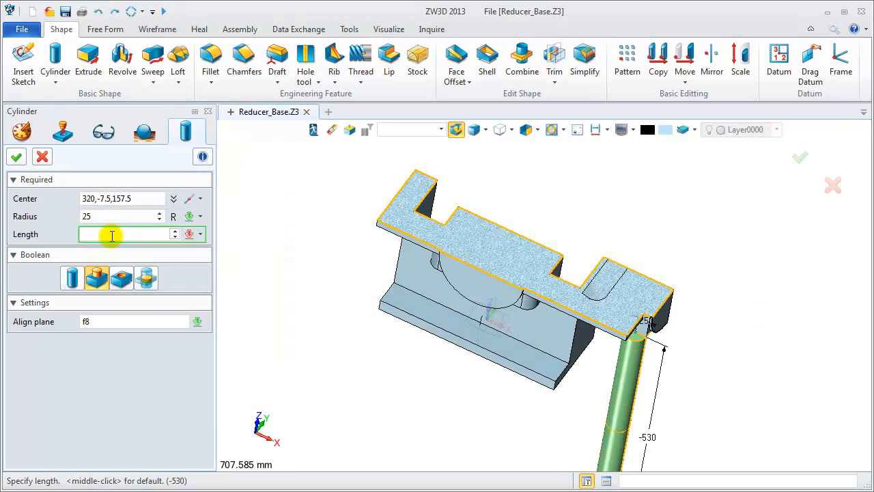
right_click(345, 280)
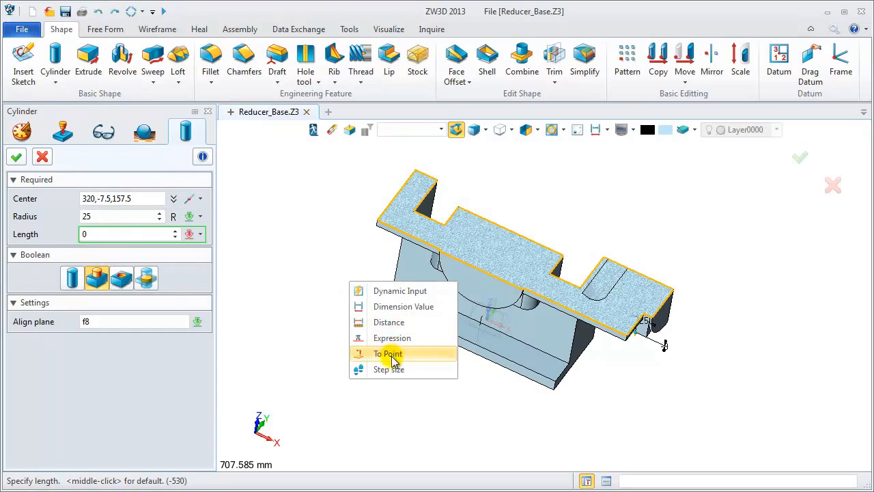
left_click(393, 354)
left_click(599, 303)
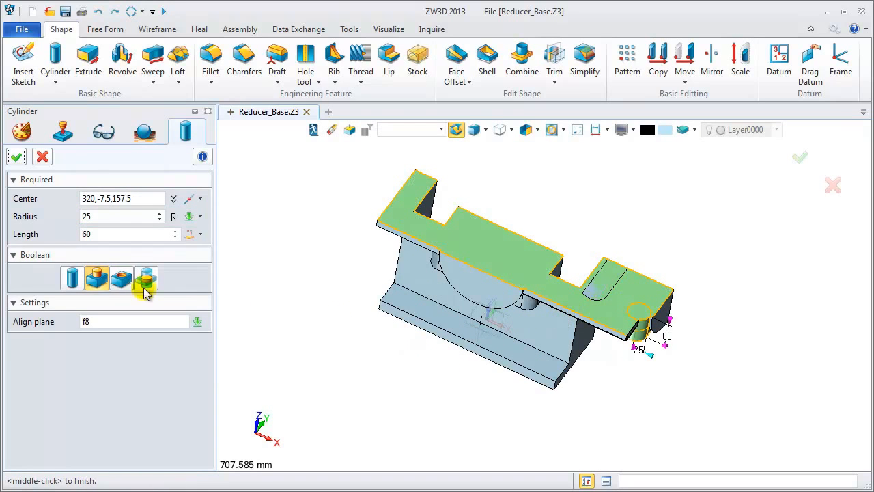
left_click(17, 156)
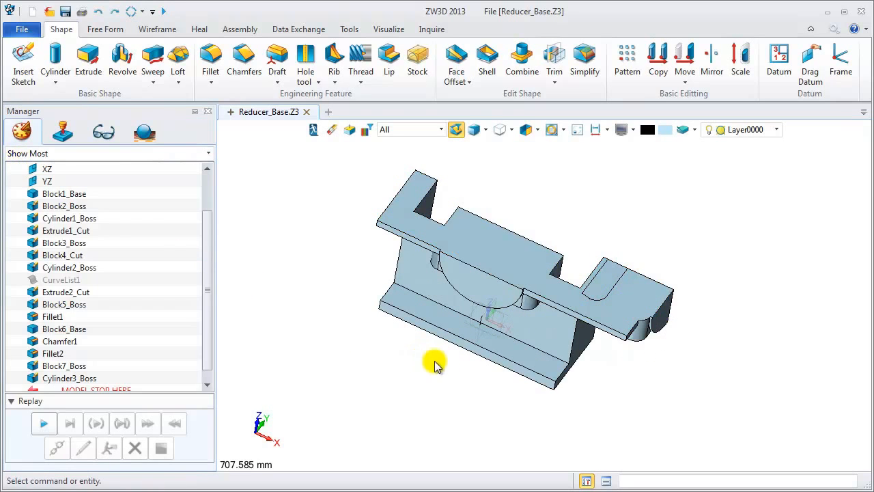
- Combine the separate chamfered and filleted support block with the main base body using the Add operation
right_click_drag(537, 373, 521, 367)
right_click_drag(580, 394, 584, 267)
scroll(584, 267, "up", 3)
scroll(585, 267, "up", 2)
middle_click_drag(551, 297, 521, 328)
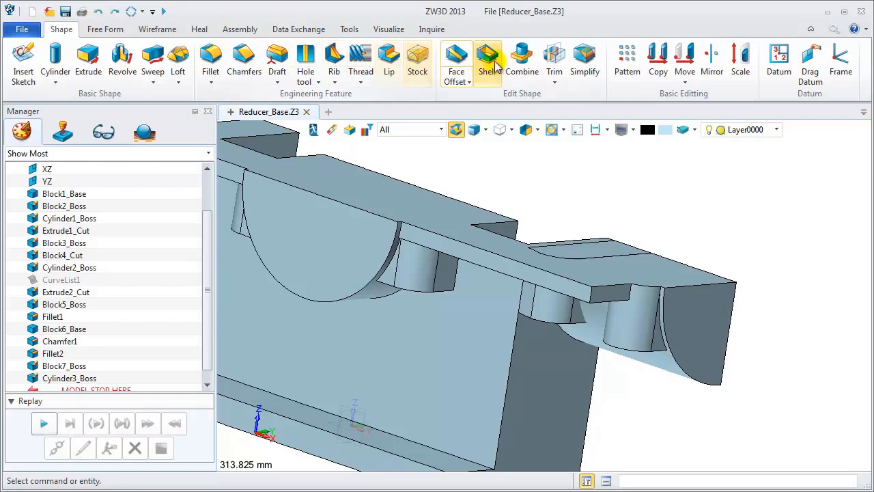
left_click(517, 67)
left_click(483, 244)
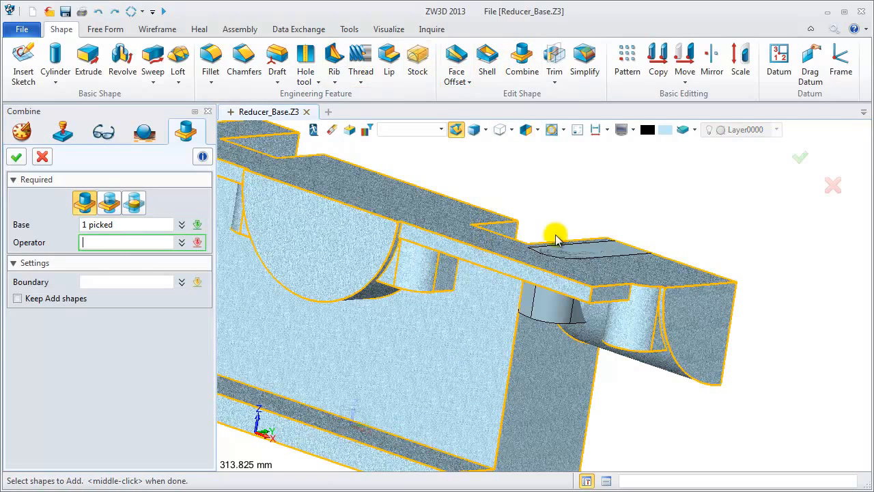
left_click(577, 255)
left_click(17, 157)
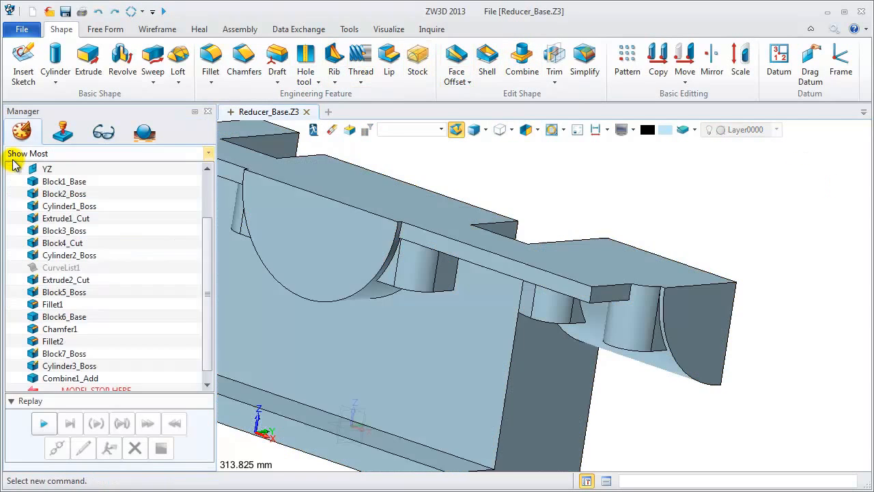
- Extrude the interior cavity's floor face 260 mm upward as a cut with a 0.5° draft angle
scroll(387, 326, "down", 5)
right_click_drag(415, 348, 281, 335)
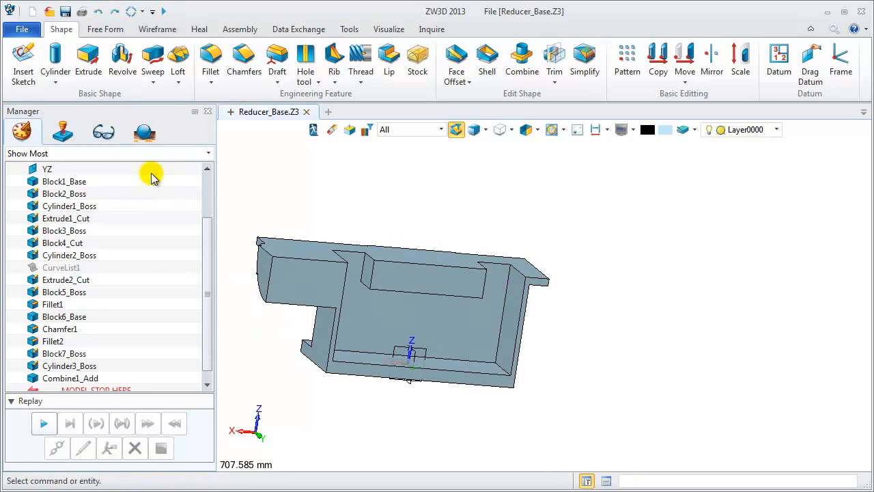
left_click(86, 62)
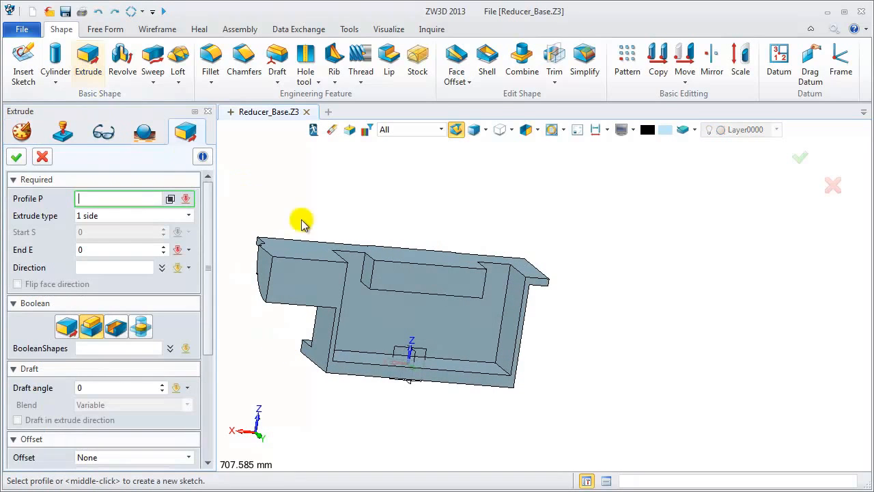
left_click(372, 359)
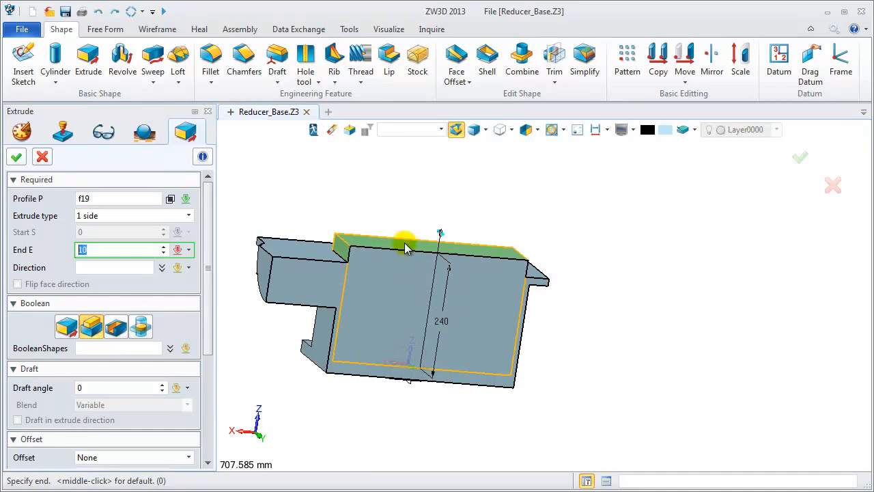
left_click(405, 242)
left_click(116, 326)
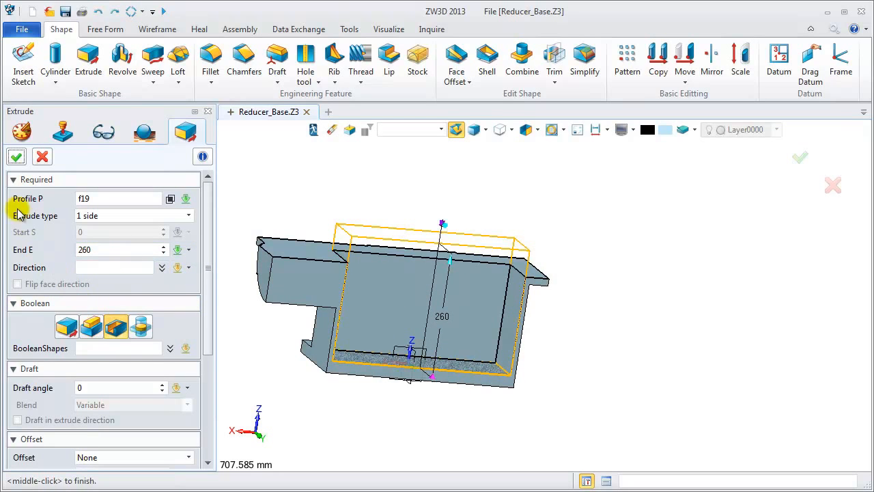
left_click(117, 387)
key("Return")
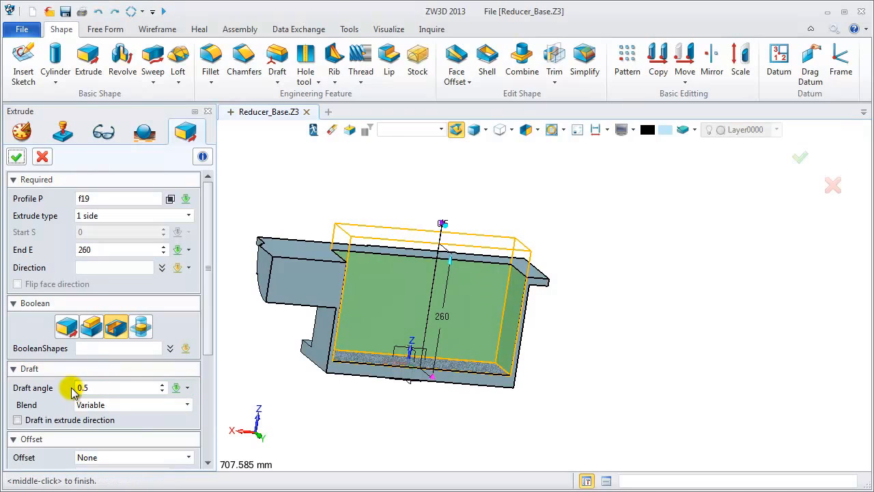
left_click(17, 158)
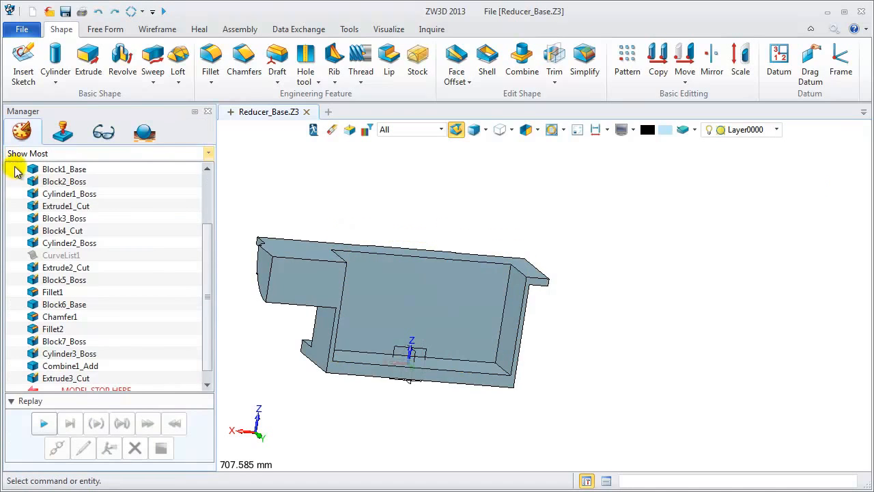
- Apply a 2° draft along the X axis to the curved edge where the end bearing boss meets the housing's end wall
right_click_drag(267, 344, 504, 289)
scroll(503, 289, "up", 3)
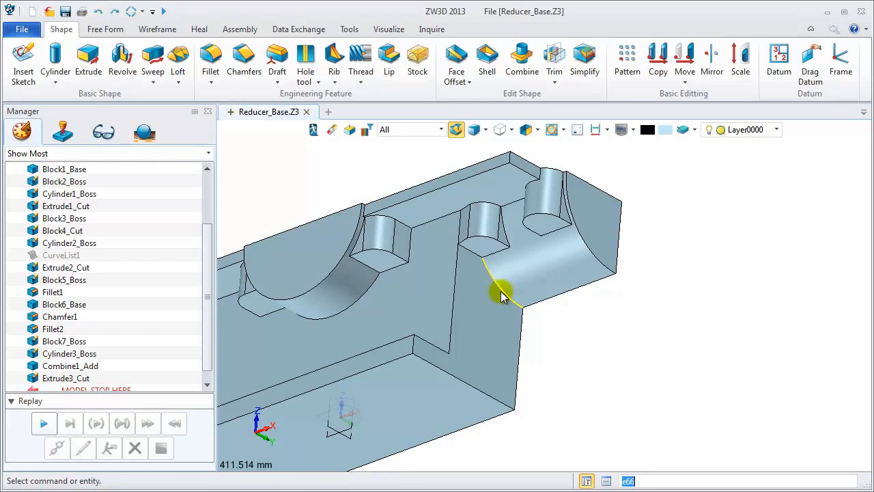
left_click(502, 295)
right_click(503, 292)
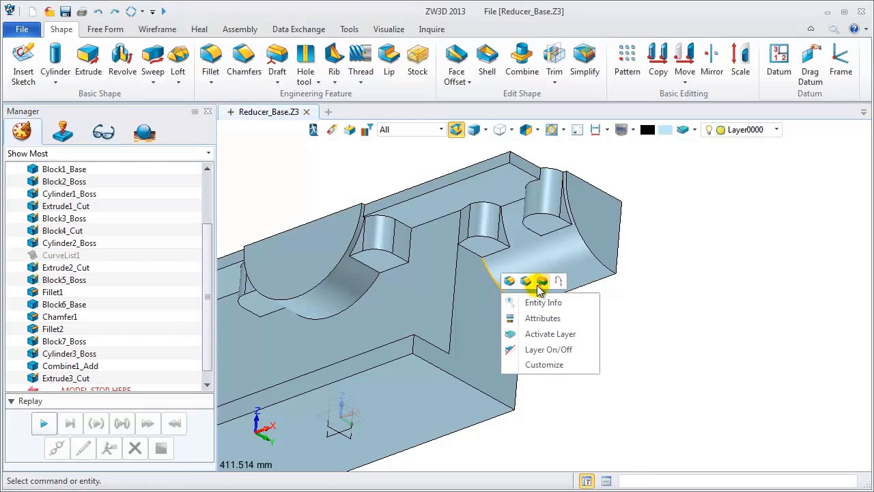
left_click(525, 282)
left_click(117, 234)
right_click(386, 298)
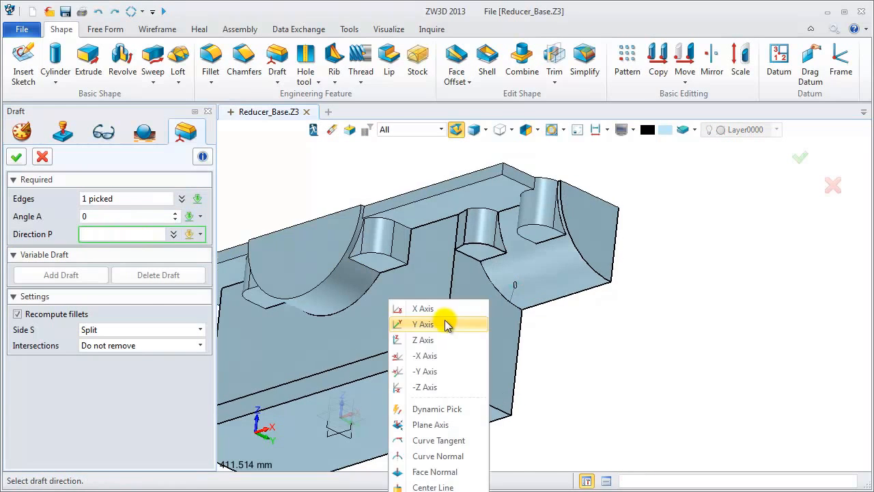
left_click(402, 306)
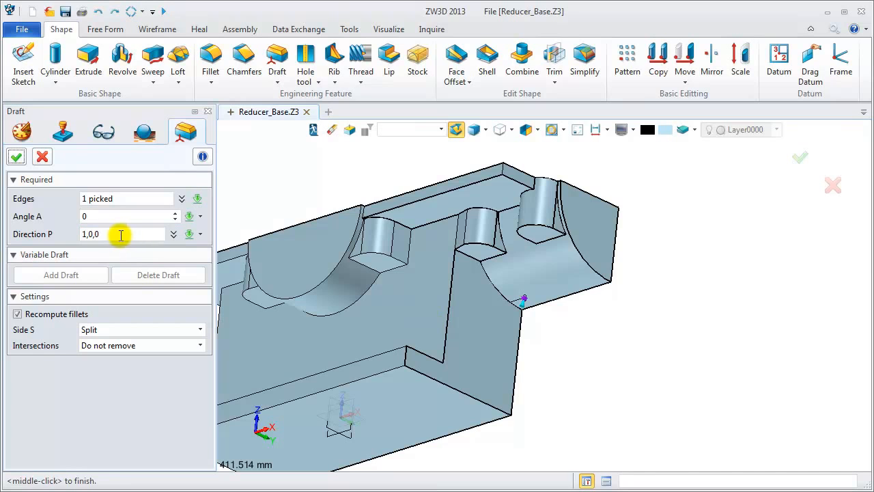
left_click(95, 216)
type("2")
key("Return")
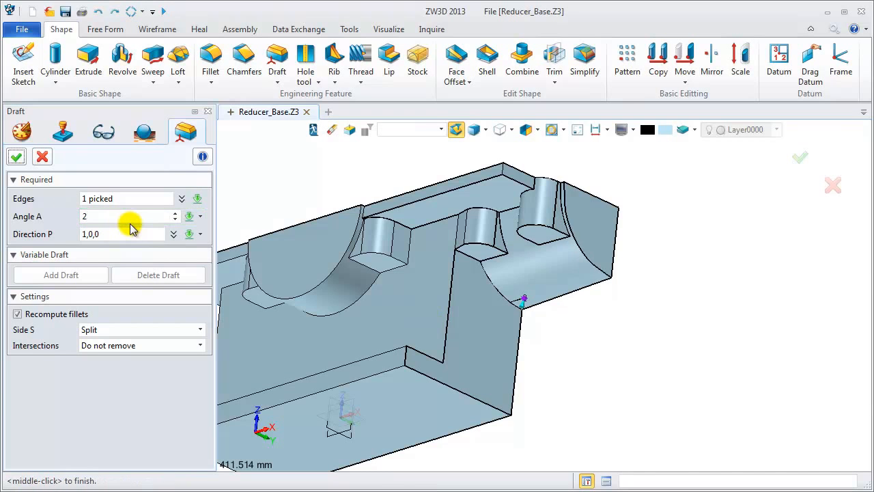
left_click(16, 157)
- Insert a new sketch on the YZ plane
right_click_drag(308, 316, 267, 305)
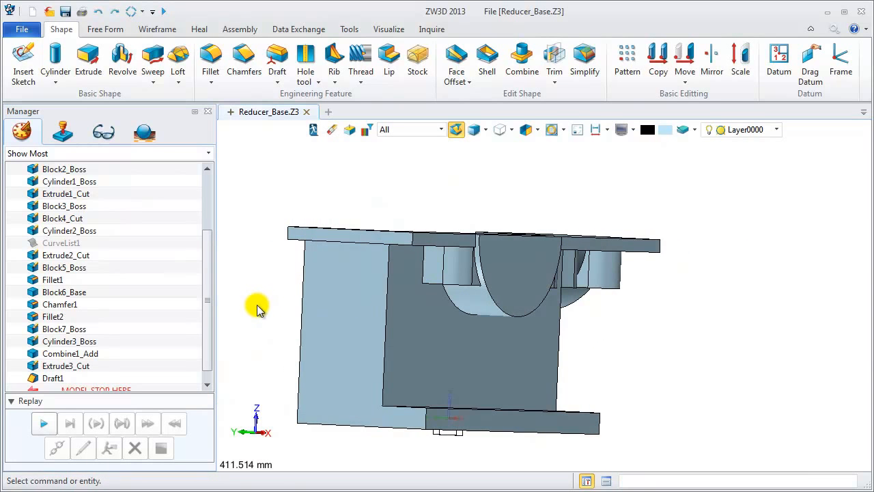
right_click(256, 194)
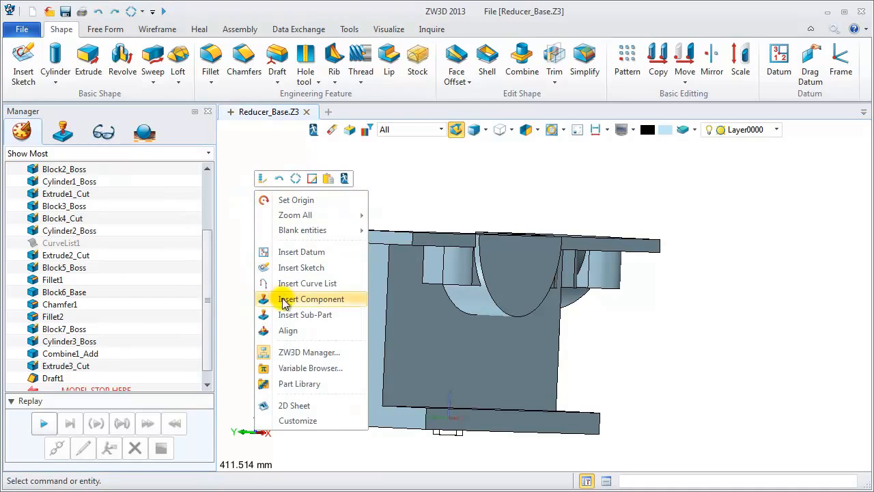
left_click(292, 270)
right_click_drag(282, 292, 319, 305)
scroll(330, 373, "down", 6)
scroll(321, 376, "down", 2)
left_click(311, 380)
middle_click(308, 380)
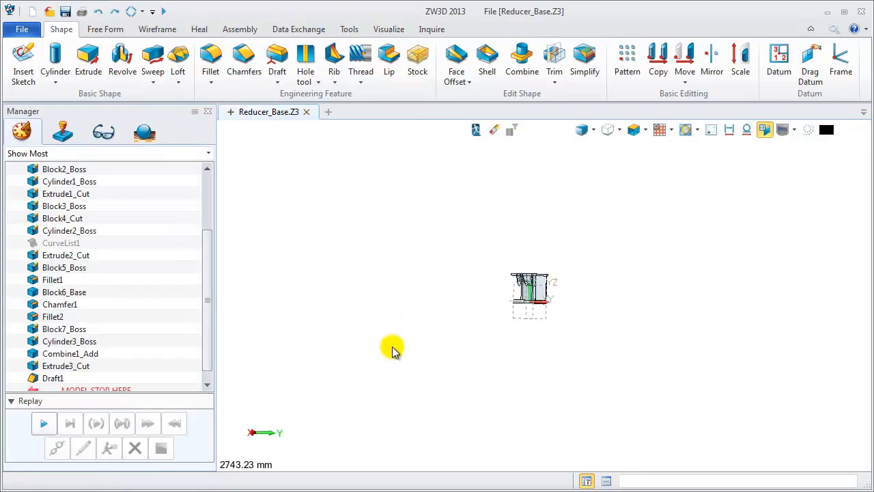
scroll(429, 287, "up", 4)
scroll(427, 288, "up", 2)
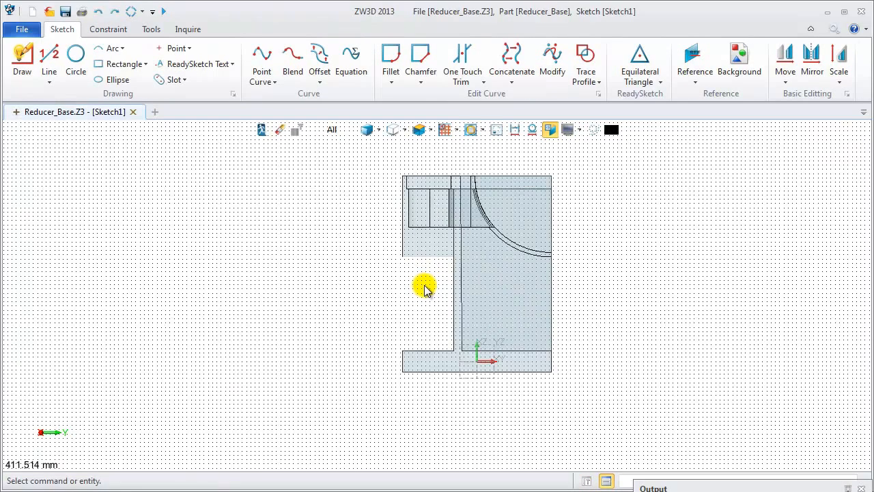
- Sketch a 135 mm vertical line outside the housing wall, from -65,135 down to -65,0
middle_click_drag(424, 287, 326, 297)
left_click(49, 65)
left_click(339, 261)
left_click(341, 380)
scroll(341, 380, "up", 1)
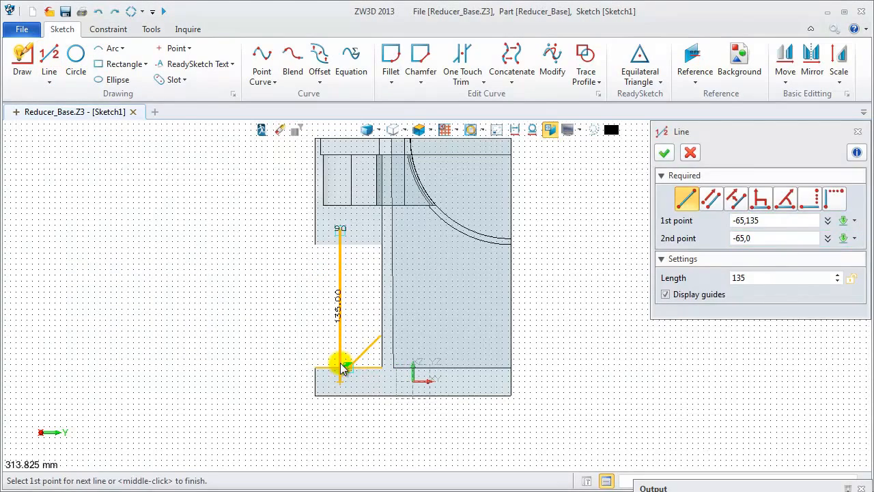
middle_click(341, 361)
- Dimension the line's upper end horizontally 50 mm from the wall's lower corner and exit the sketch
left_click(106, 32)
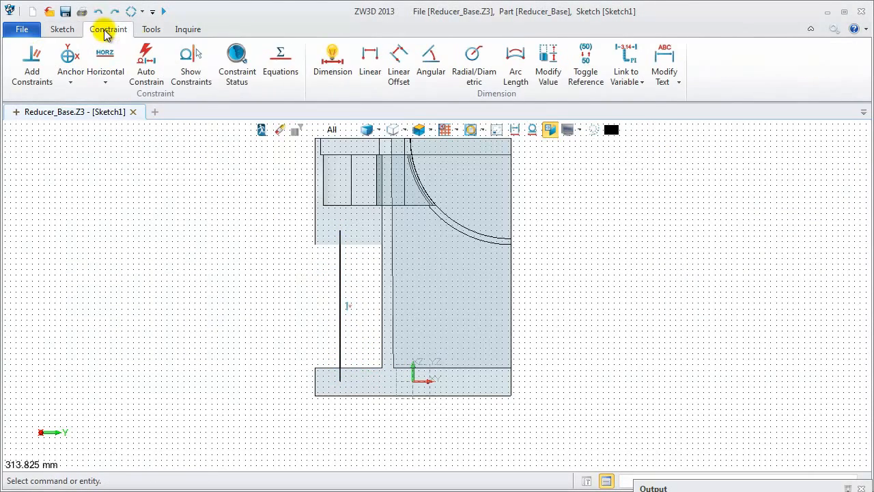
left_click(370, 65)
left_click(340, 231)
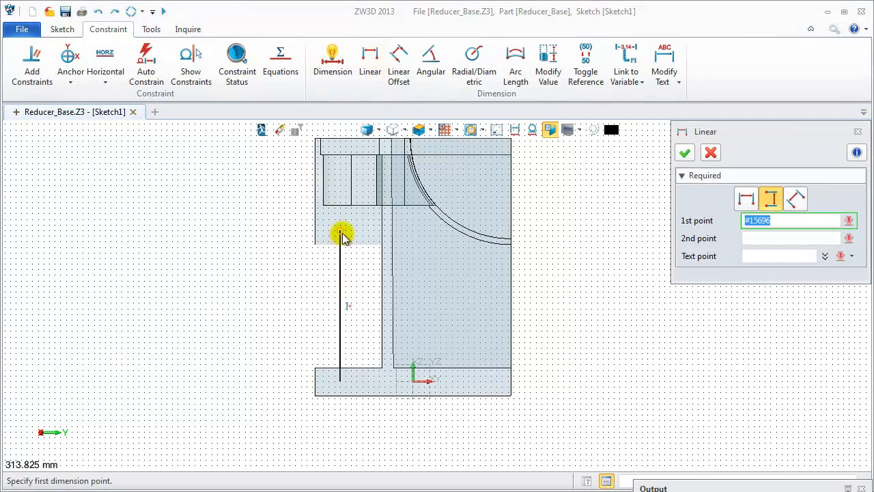
left_click(381, 366)
left_click(744, 200)
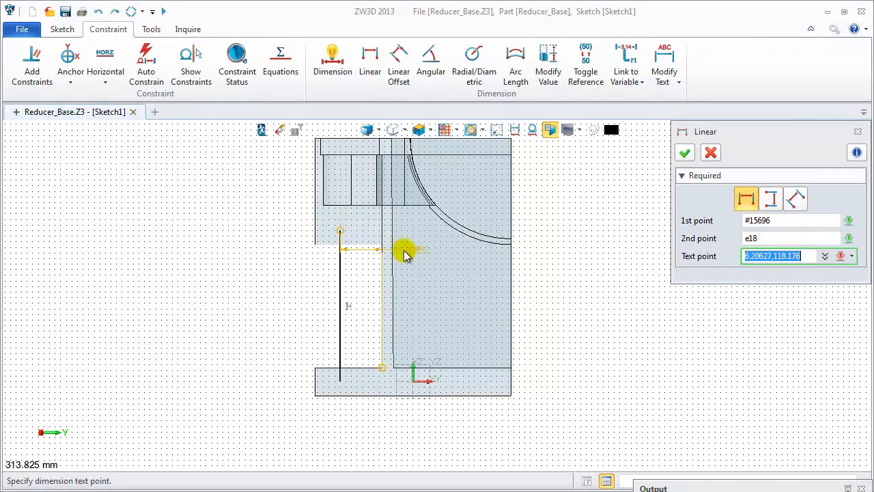
left_click(364, 259)
type("5")
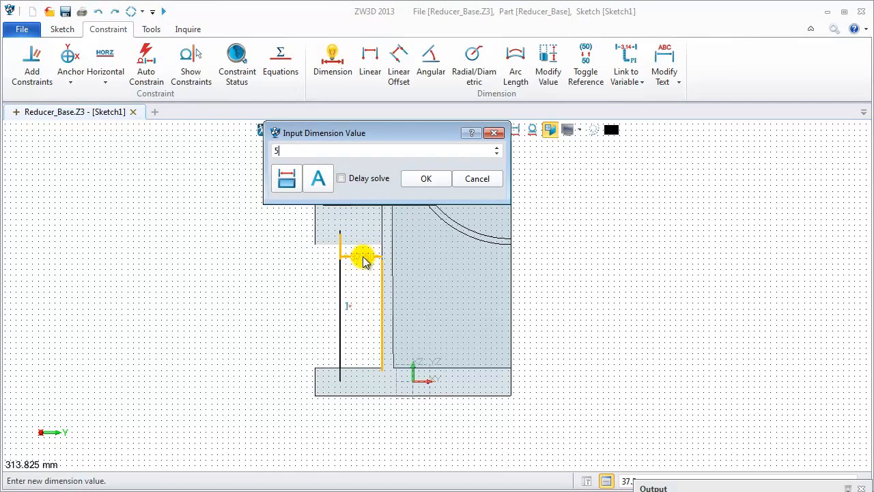
type("0")
key("Return")
left_click(686, 152)
right_click(608, 183)
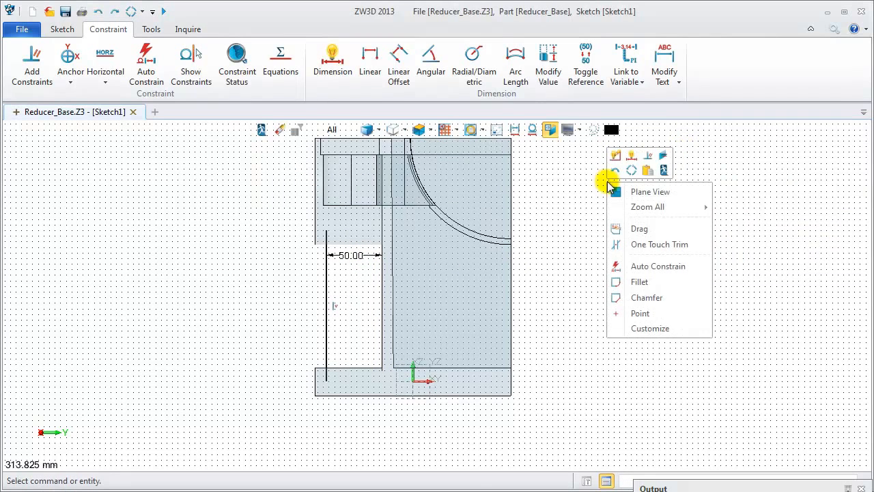
left_click(664, 172)
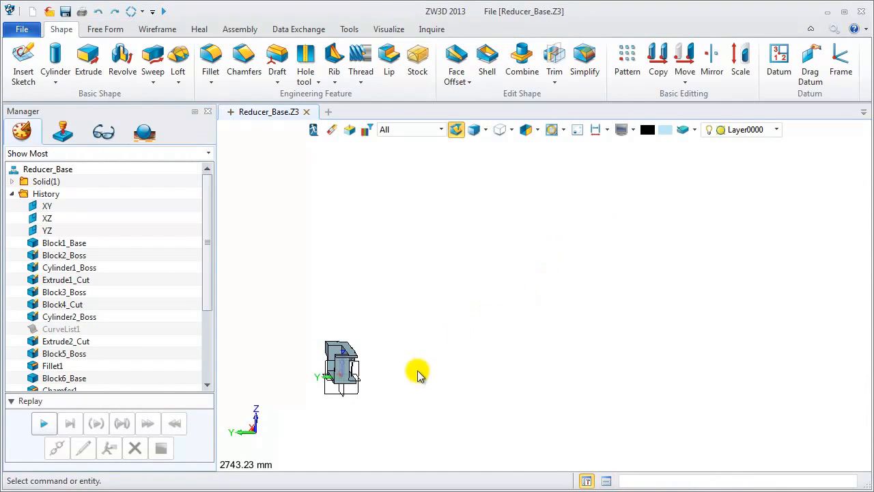
- Create a parallel rib from the sketched line, 25 mm wide on both sides, with a 0° angle and flipped material direction
scroll(350, 400, "up", 3)
right_click_drag(411, 408, 444, 414)
scroll(430, 410, "up", 1)
scroll(441, 411, "up", 1)
scroll(440, 412, "up", 1)
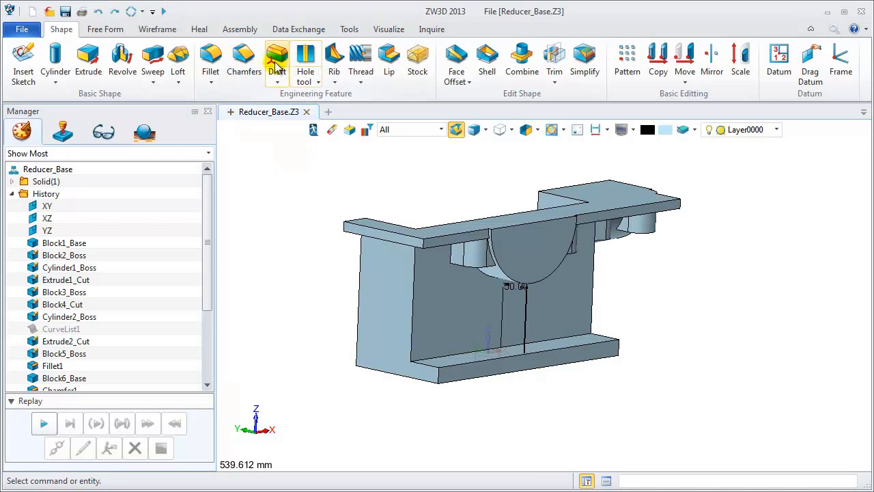
left_click(333, 58)
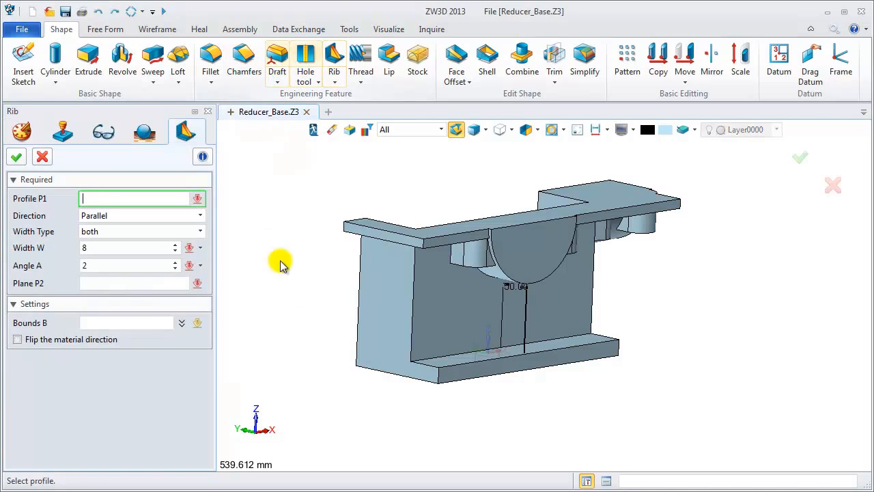
left_click(528, 329)
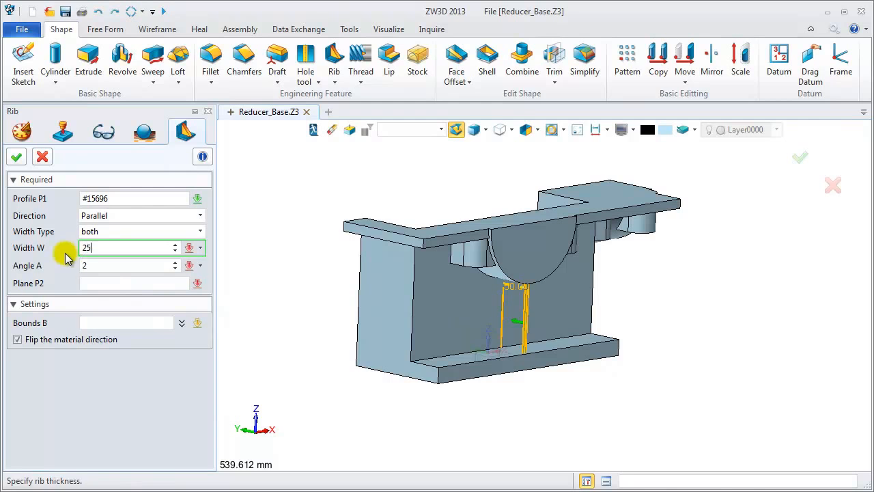
type("25")
left_click(93, 265)
type("0")
key("Return")
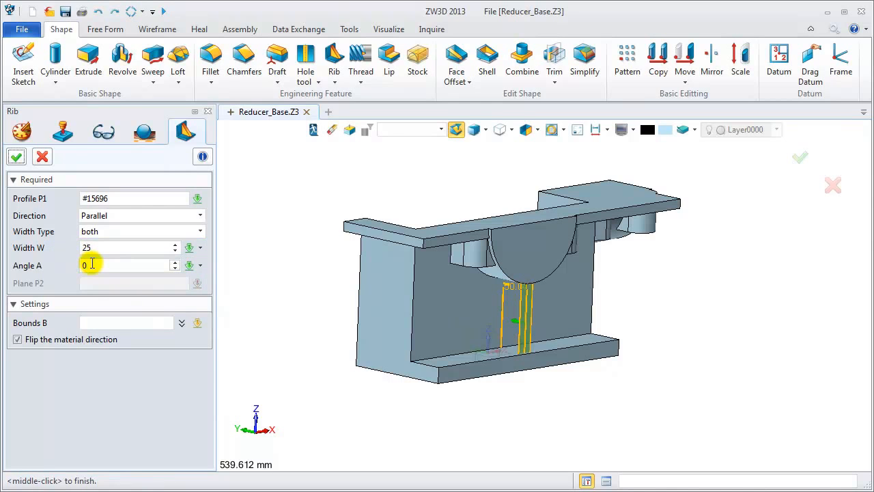
left_click(17, 156)
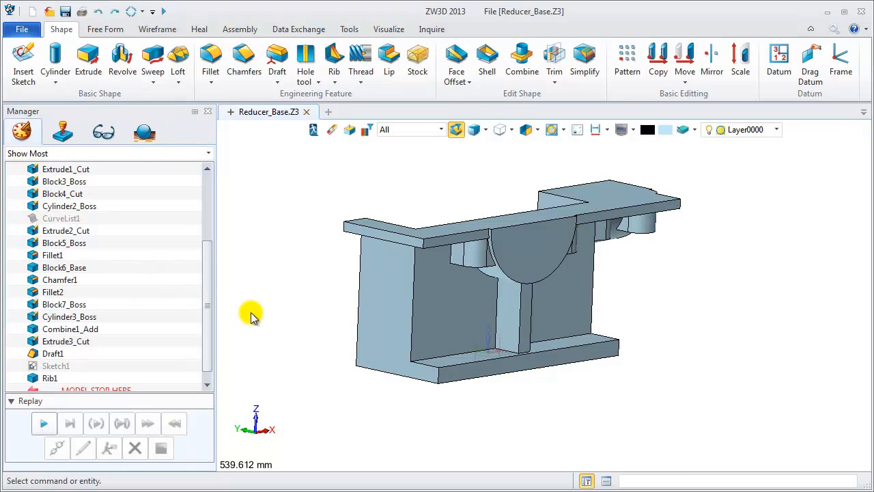
- Start a draft on the two arc edges under the central bearing boss and the rib's two side edges along the wall
right_click_drag(314, 326, 297, 295)
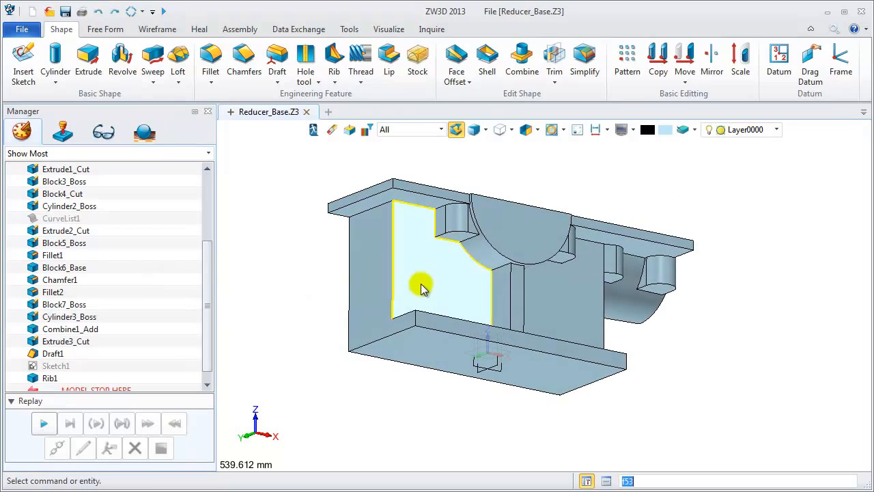
scroll(464, 257, "up", 3)
left_click(466, 248)
left_click(503, 283)
mouse_move(503, 283)
right_mouse_down()
mouse_move(453, 289)
mouse_move(499, 288)
right_mouse_up()
left_click(565, 265)
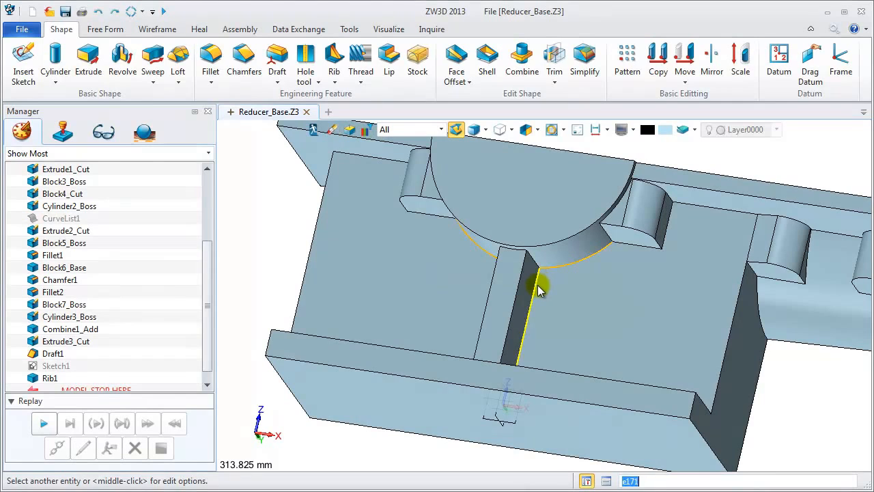
right_click(537, 286)
left_click(575, 277)
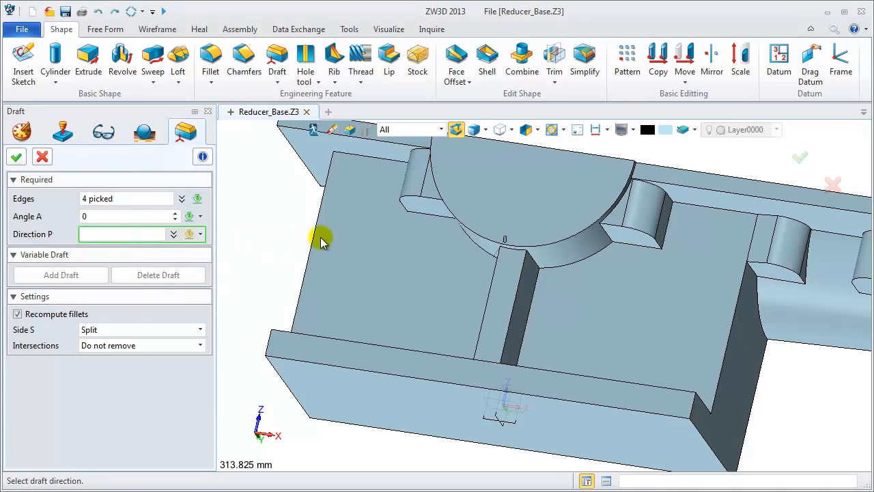
- Set the draft direction to the -Y axis and the angle to 2°, and apply the draft
right_click(321, 236)
left_click(357, 306)
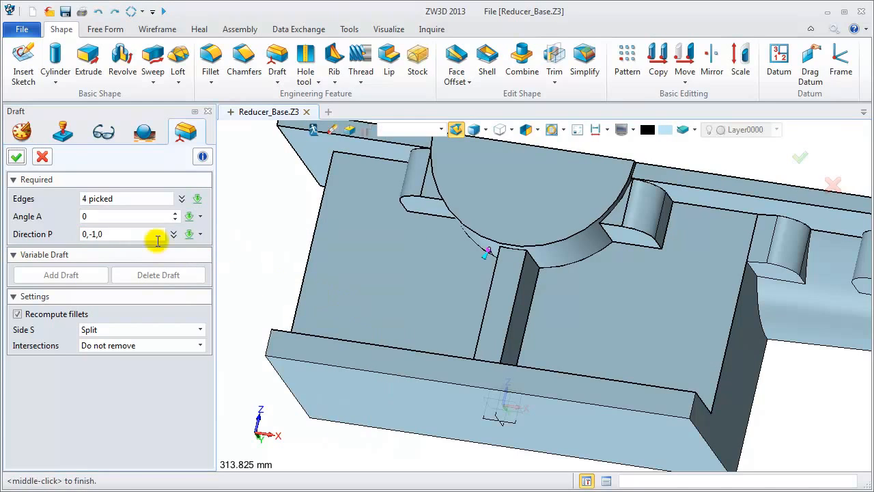
left_click(66, 216)
type("2")
key("Return")
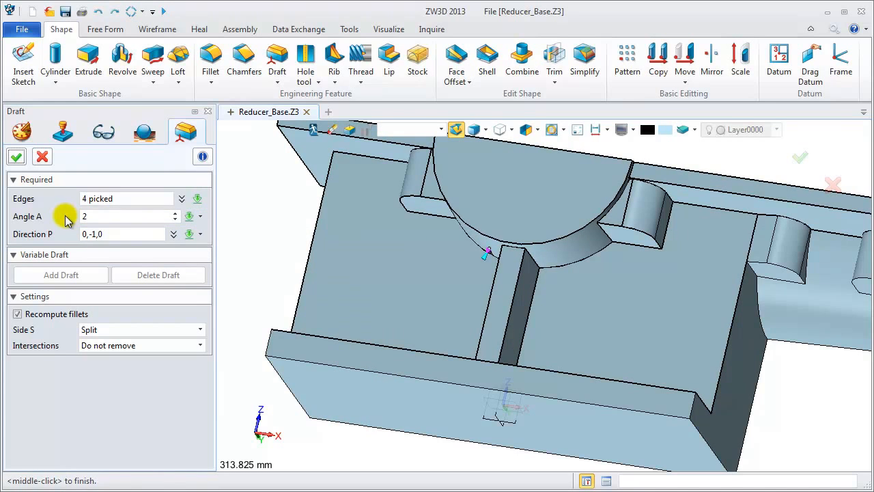
left_click(17, 158)
- Start a cylinder cut centred at 0,-87.5,217.5 on the midpoint of the central bearing boss's top edge, aligned to the boss's outer face
middle_click_drag(241, 216, 212, 209)
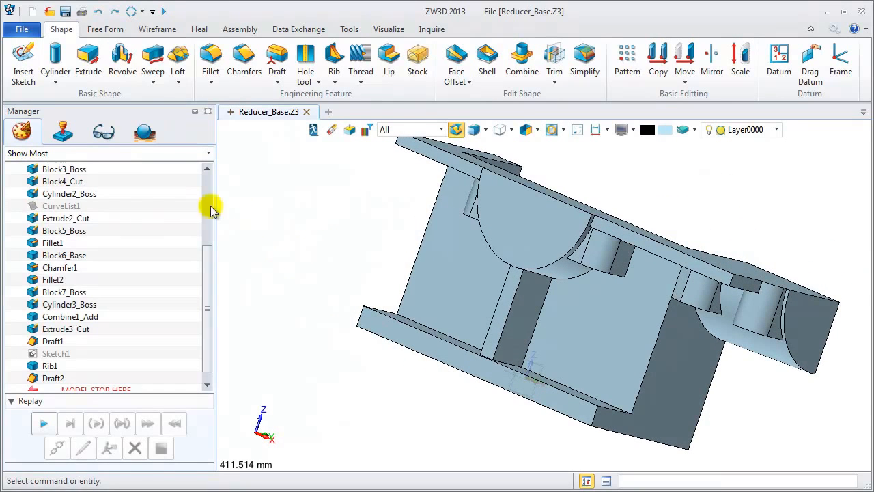
left_click(55, 82)
left_click(75, 123)
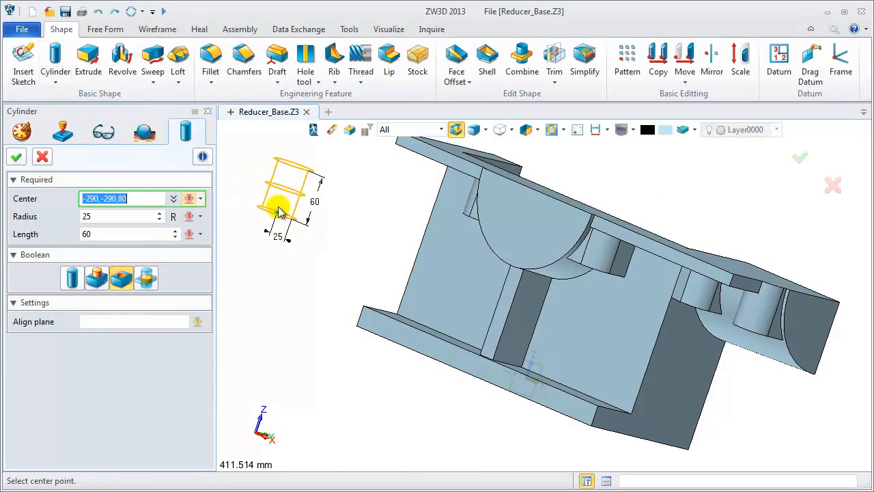
right_click(280, 211)
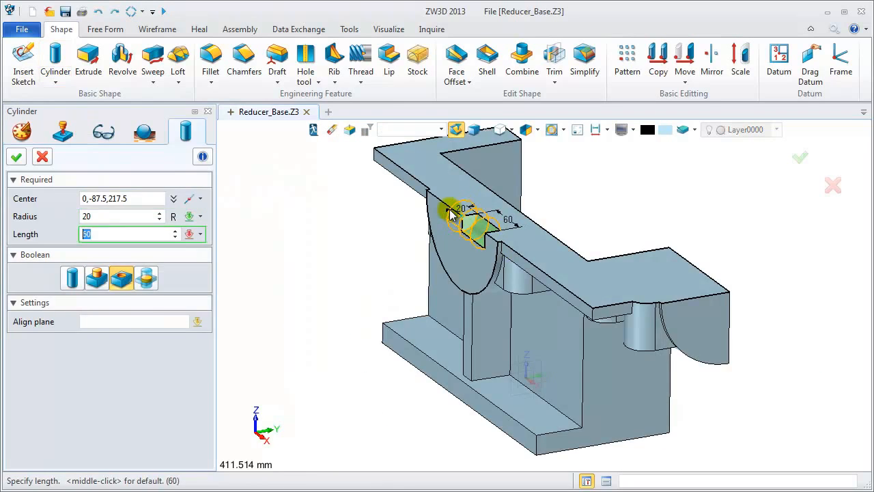
middle_click(401, 226)
left_click(152, 321)
left_click(459, 259)
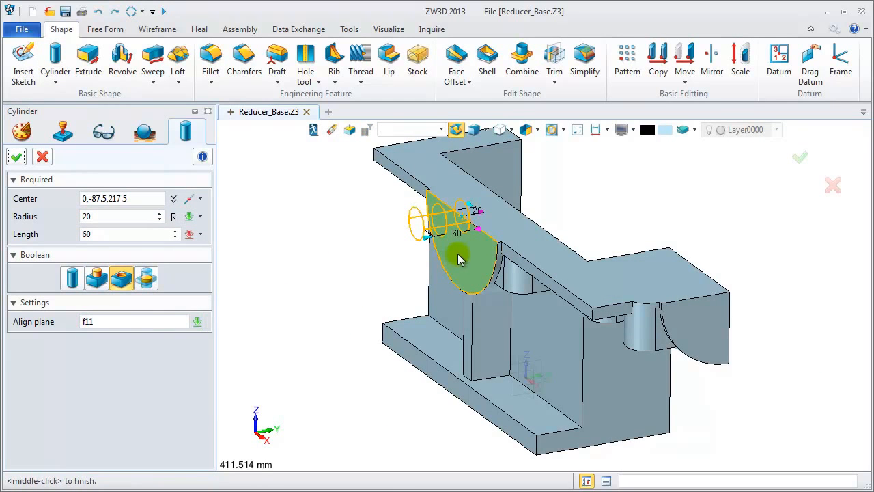
- Cut the central bearing bore with a 70 mm radius and a length of -90 mm
left_click_drag(427, 235, 546, 220)
left_click(103, 217)
type("70")
key("Return")
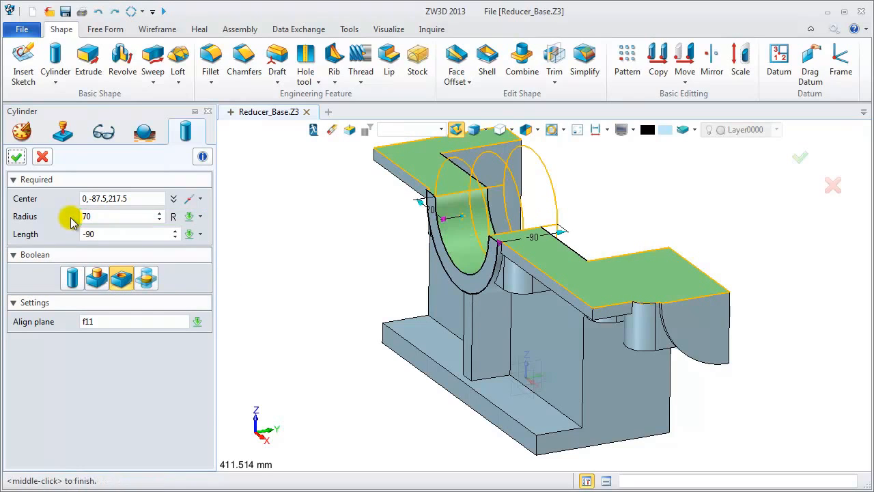
left_click(18, 158)
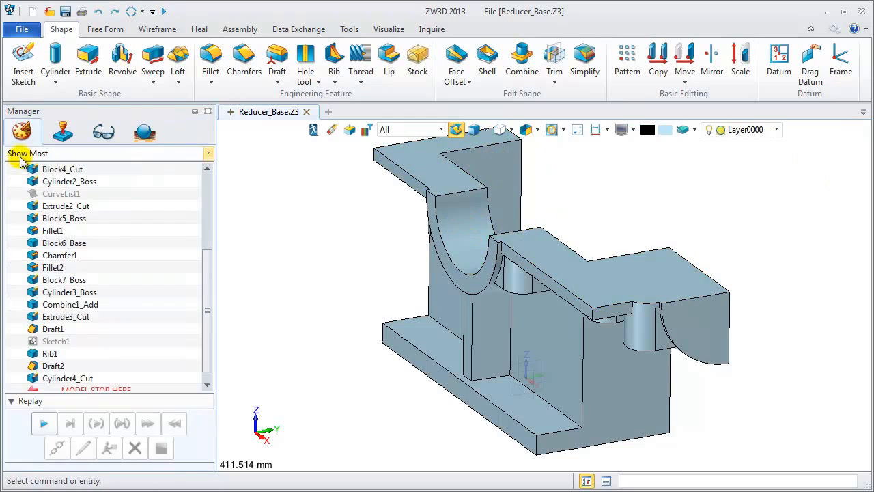
- Start a cylinder aligned to the end boss's quarter-circle face and centred on its arc centre corner at 350,87.5,217.5
right_click_drag(417, 315, 376, 316)
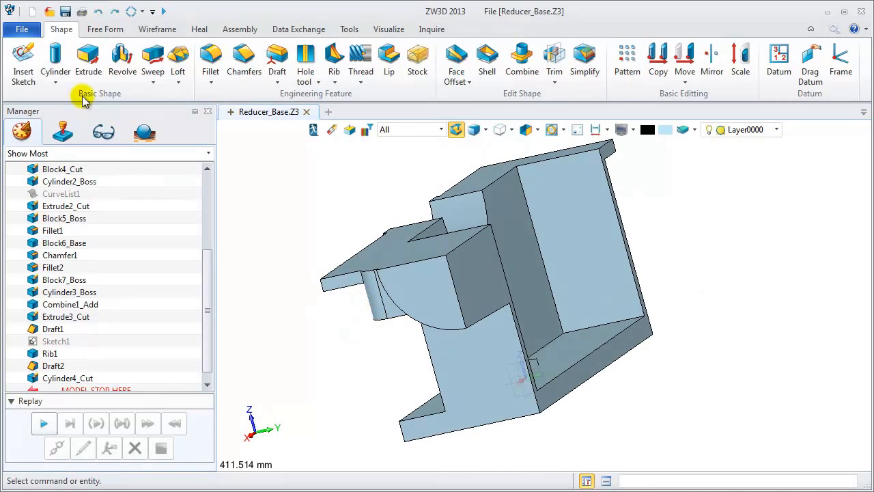
left_click(55, 61)
left_click(128, 323)
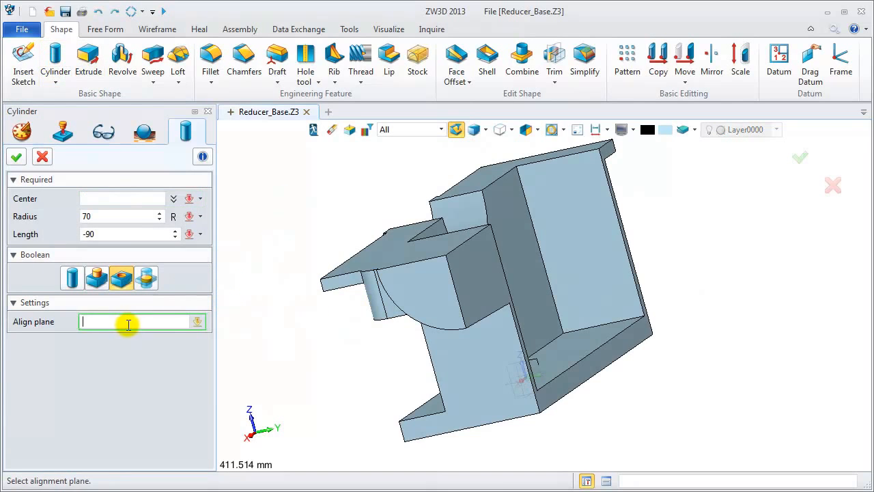
left_click(417, 277)
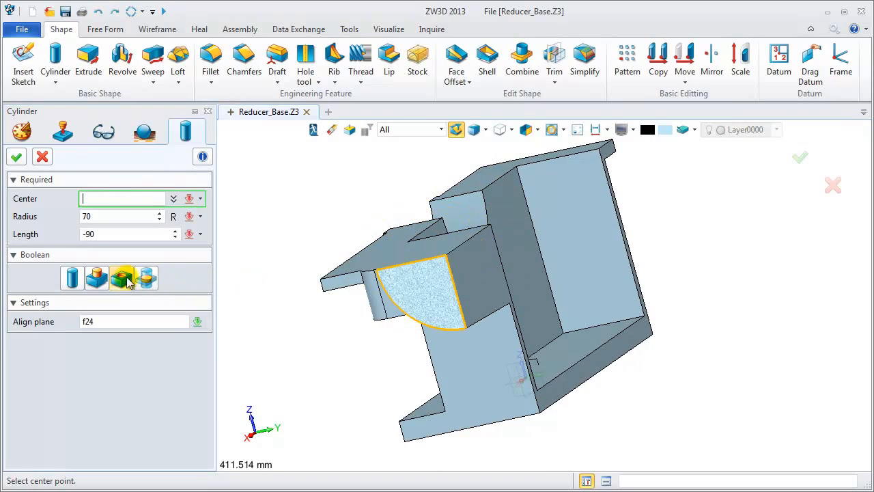
left_click(447, 258)
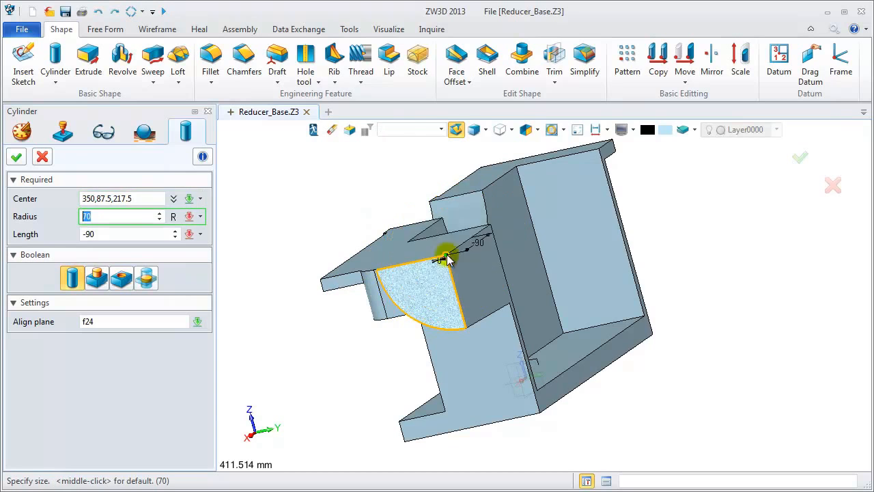
left_click(485, 237)
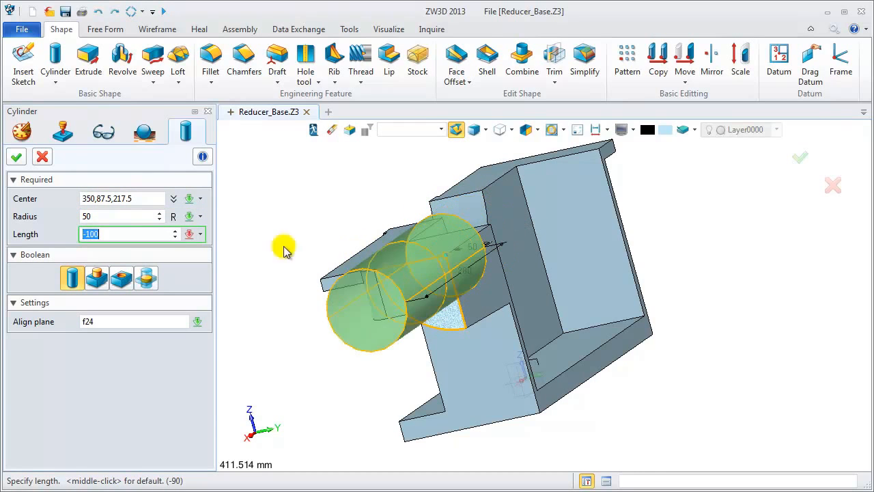
- Cut the end boss's bore by subtracting the cylinder with a 70 mm radius and a length of -170 mm
left_click(117, 217)
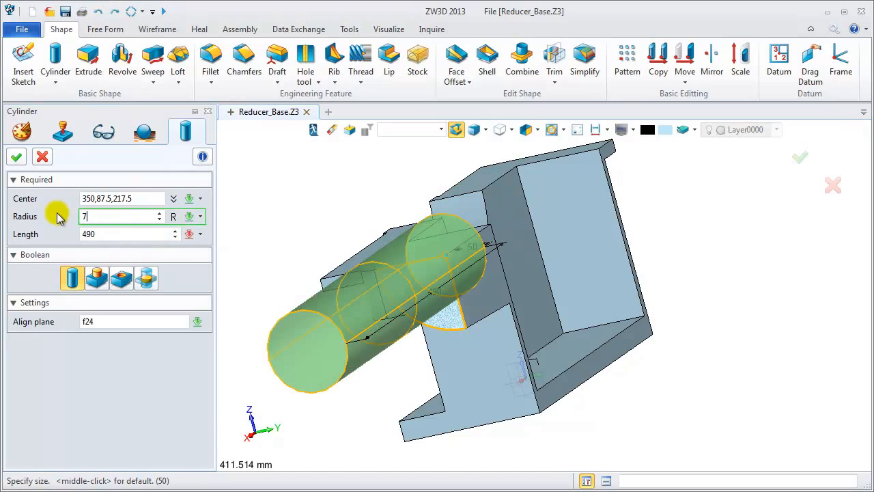
type("70")
left_click(90, 233)
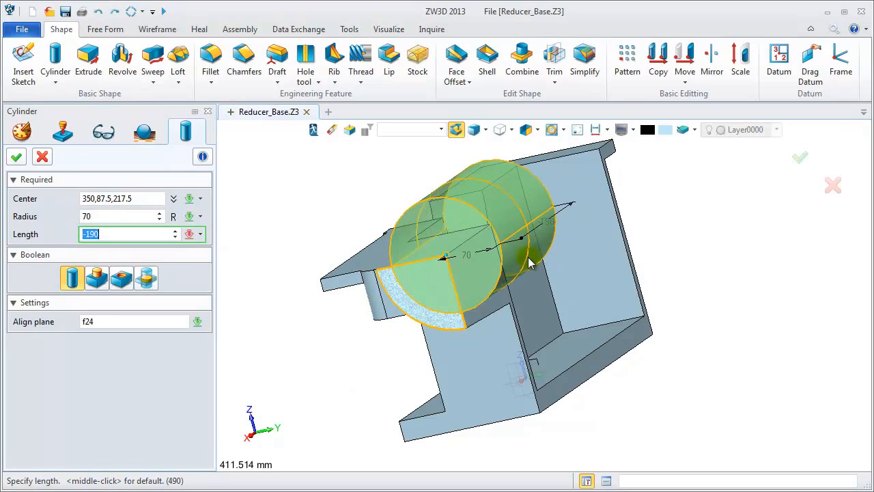
left_click(503, 263)
right_click_drag(389, 282, 321, 277)
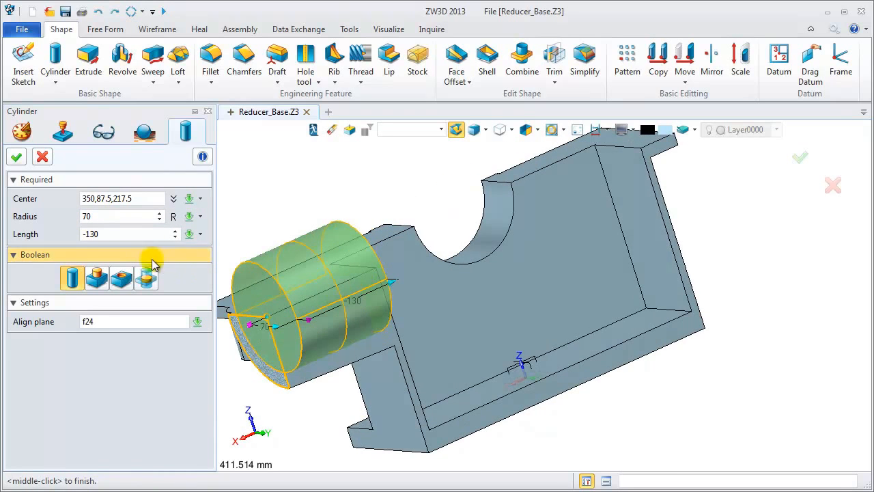
left_click(121, 278)
middle_click_drag(252, 287, 310, 273)
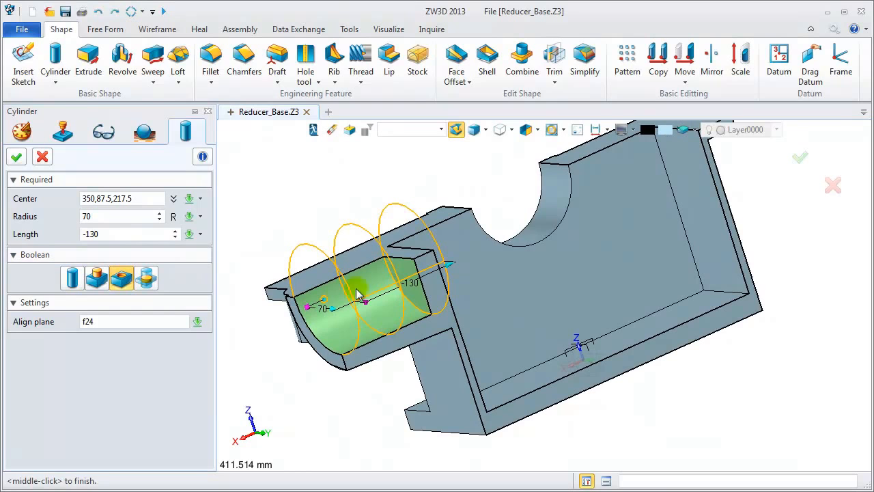
left_click_drag(442, 272, 477, 263)
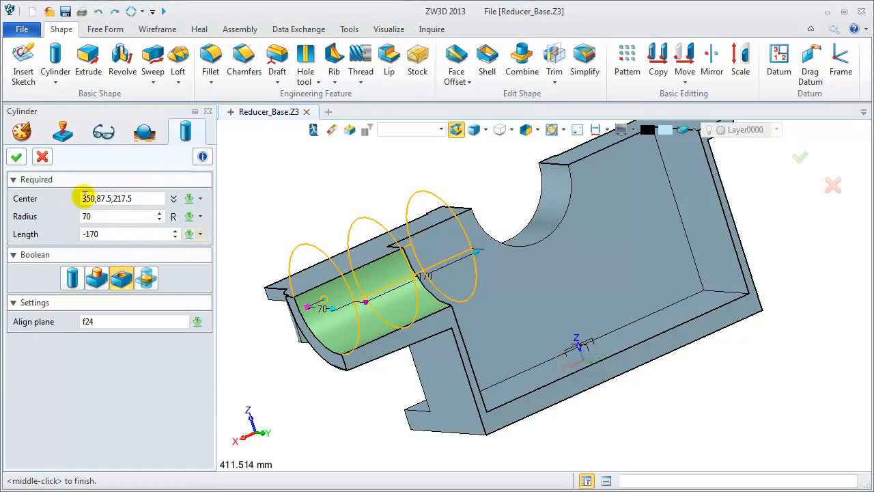
left_click(17, 157)
- Start an asymmetric chamfer on the vertical corner edge at the outer end of the top flange, beyond the central bore
right_click_drag(307, 229, 383, 226)
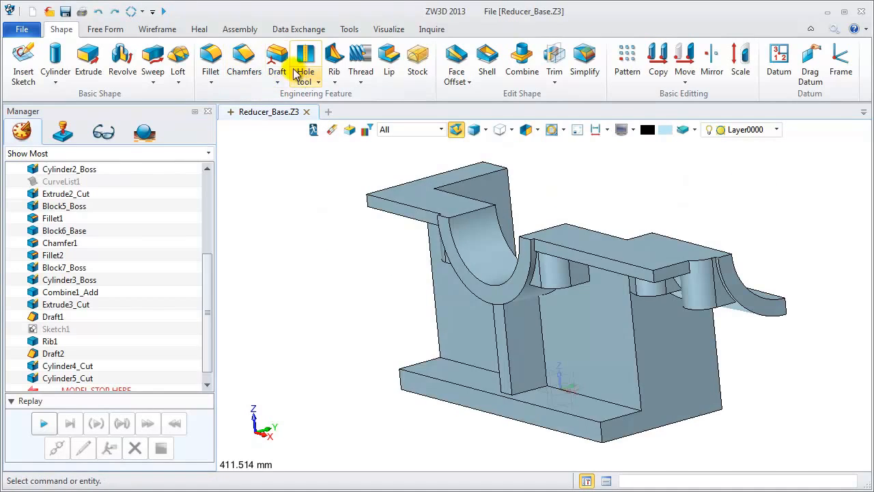
left_click(245, 63)
scroll(433, 246, "up", 5)
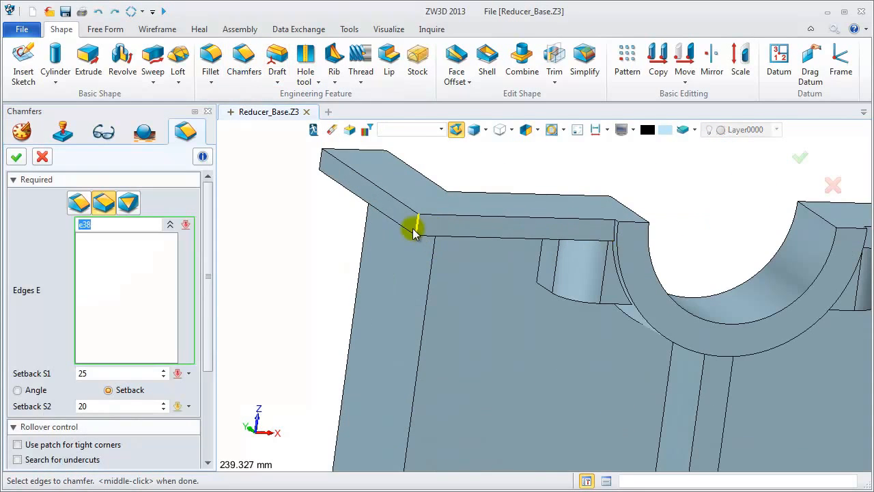
left_click(417, 228)
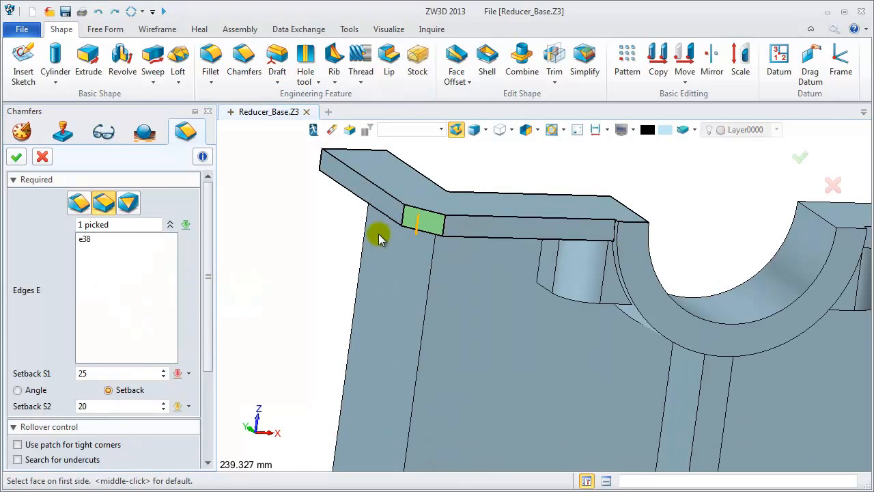
left_click(124, 353)
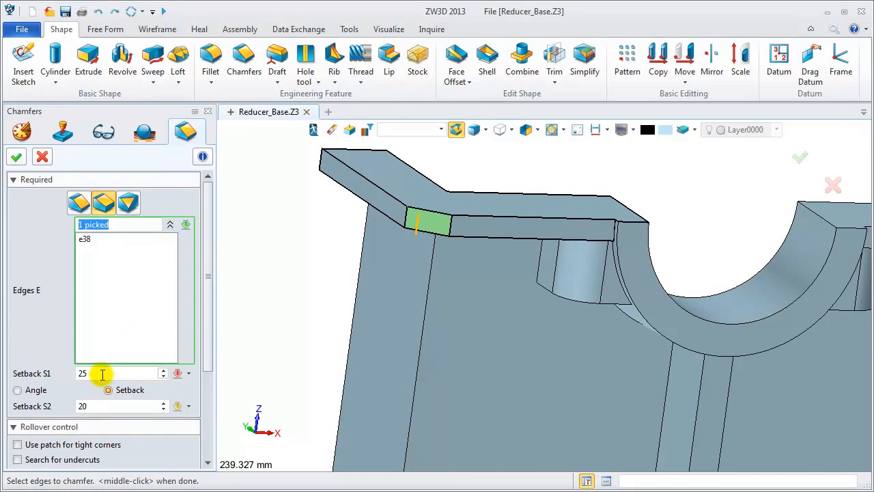
- Define the chamfer by angle, with a first setback of 130 mm and an angle of 10°
left_click(35, 391)
left_click(91, 374)
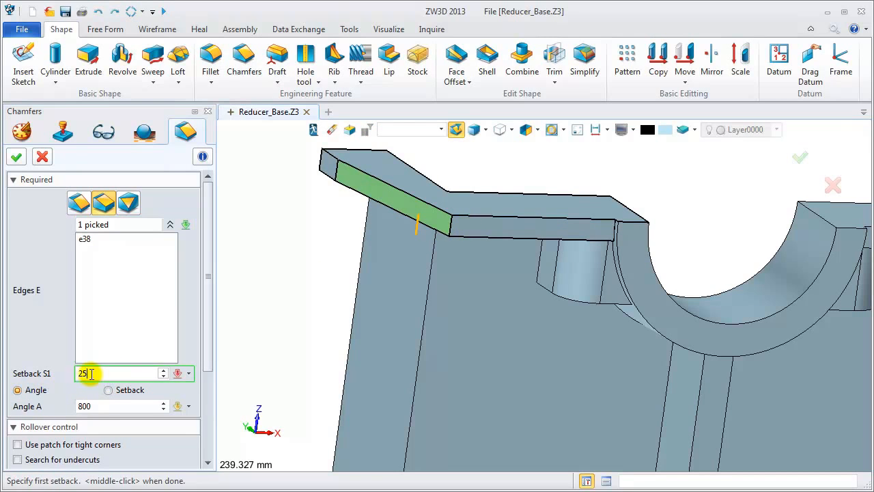
left_click(99, 407)
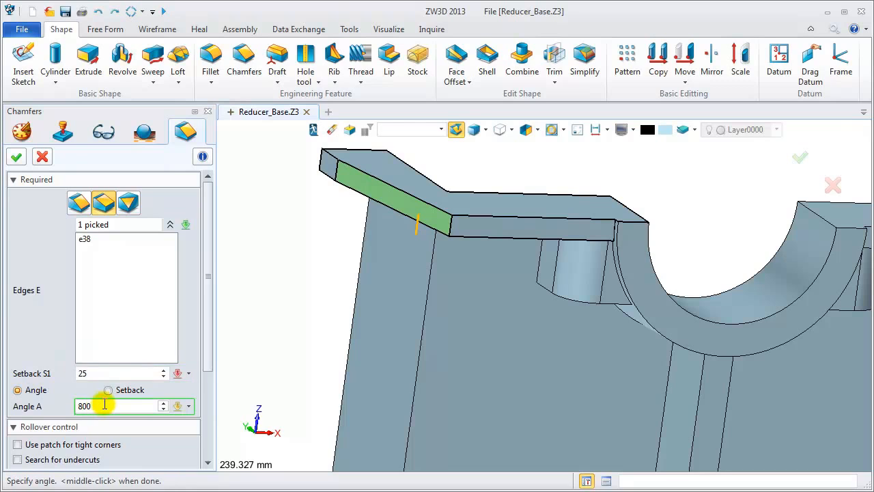
left_click_drag(95, 373, 73, 378)
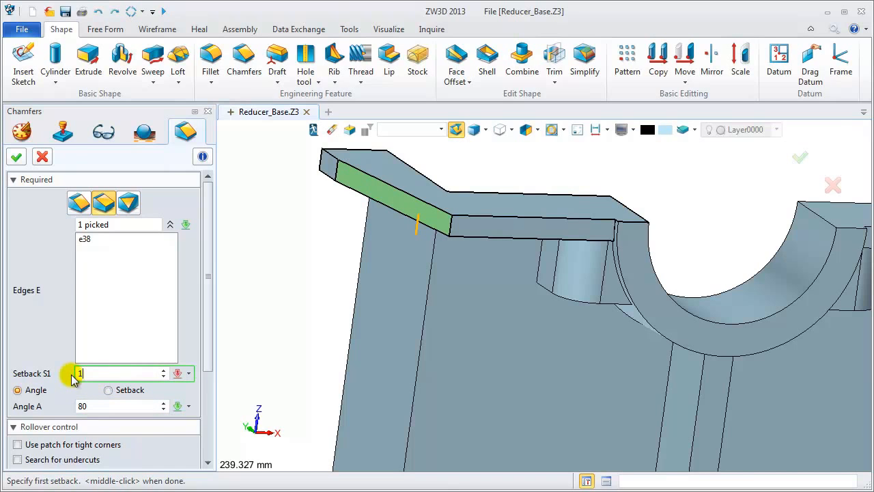
key("Tab")
left_click(112, 372)
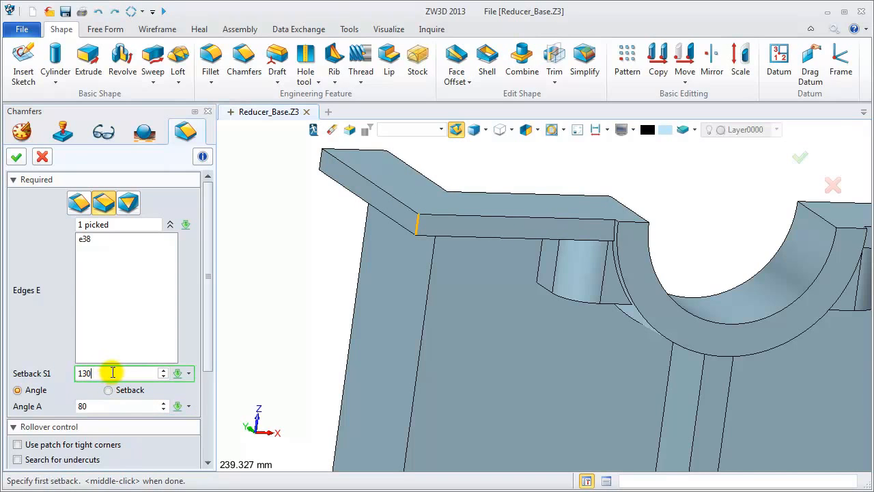
key("Tab")
type("1")
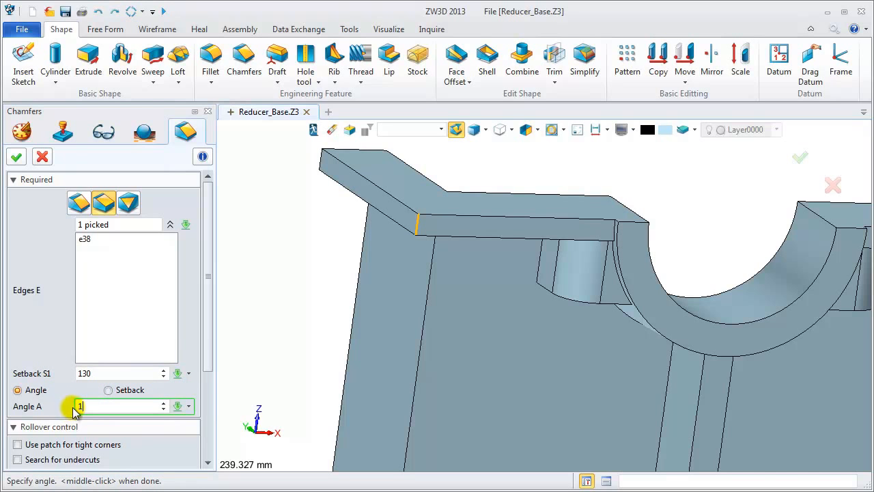
type("0")
key("Tab")
- Add the top flange's vertical corner edge near the end bearing bore to the chamfer and apply it
right_click_drag(323, 300, 222, 285)
scroll(301, 283, "down", 3)
left_click(131, 225)
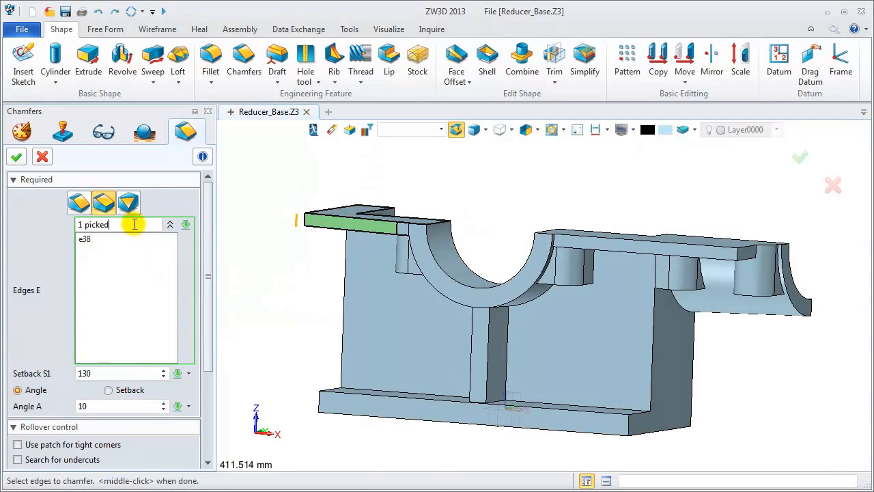
left_click(740, 259)
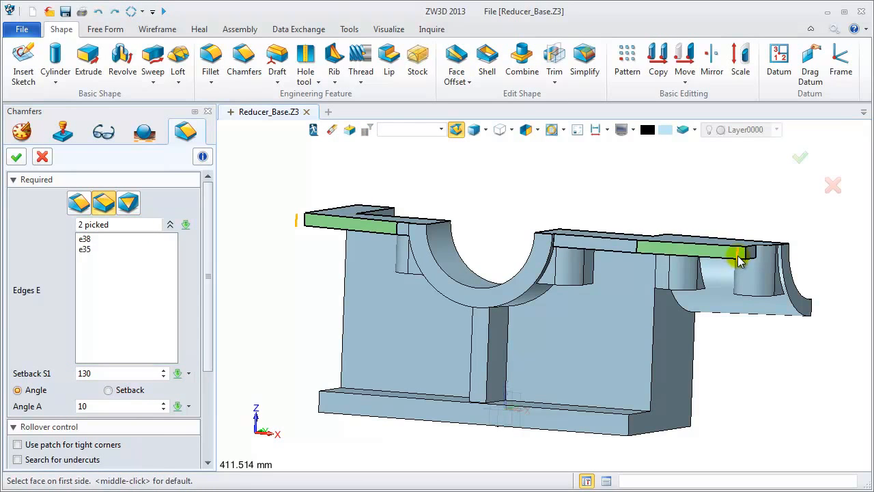
middle_click(657, 252)
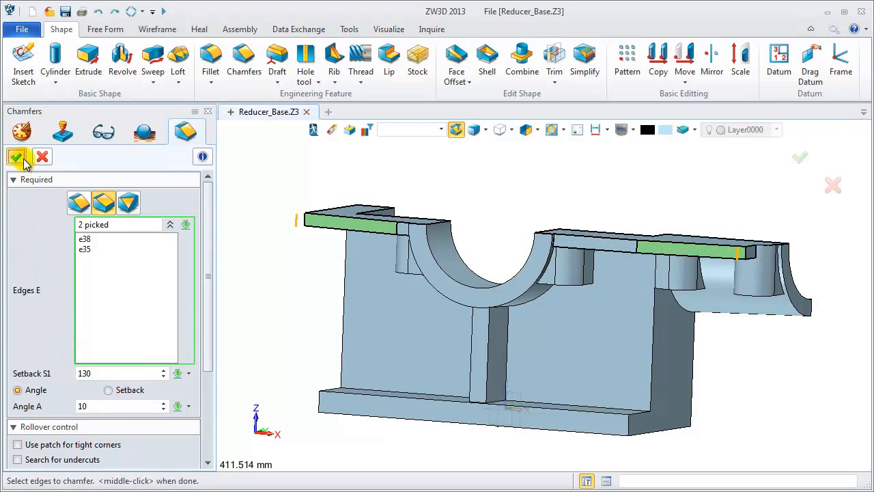
left_click(16, 156)
- Start a fillet on the two vertical flange corner edges where the new chamfer faces meet the flange ends
right_click_drag(277, 301, 726, 312)
scroll(698, 272, "up", 2)
scroll(698, 272, "up", 2)
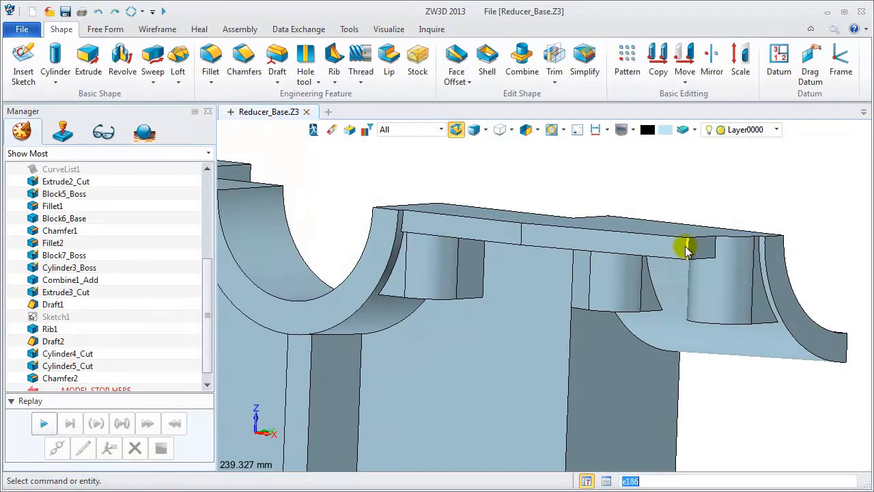
left_click(687, 250)
scroll(686, 250, "down", 5)
right_click_drag(474, 296, 434, 261)
left_click(401, 237)
middle_click(369, 251)
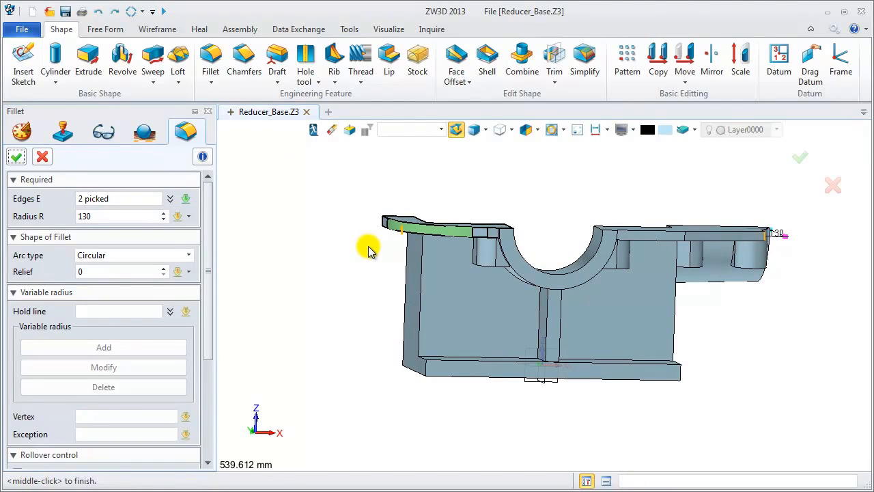
- Set the radius of the fillet on the two selected flange corner edges to 50 mm
left_click(121, 217)
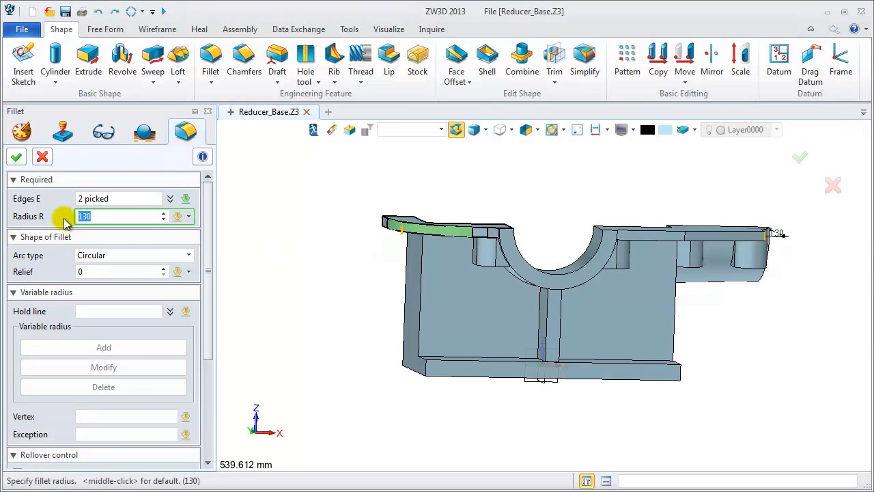
key("Return")
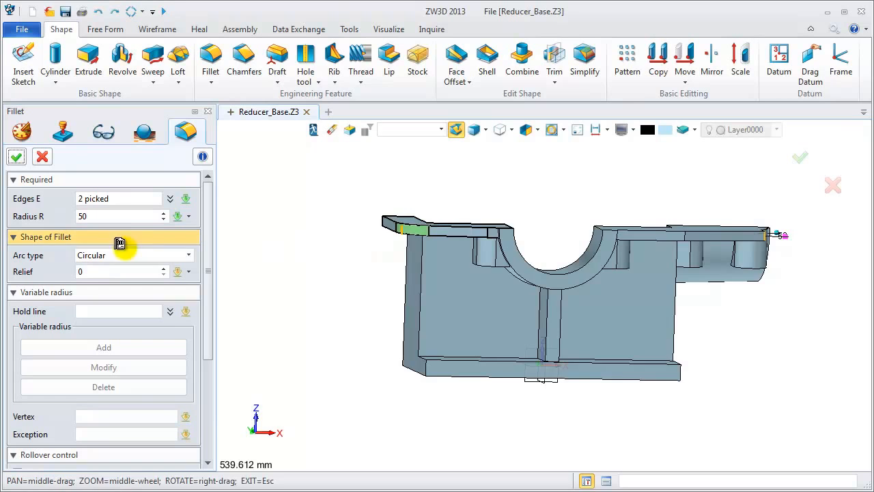
right_click_drag(560, 308, 512, 312)
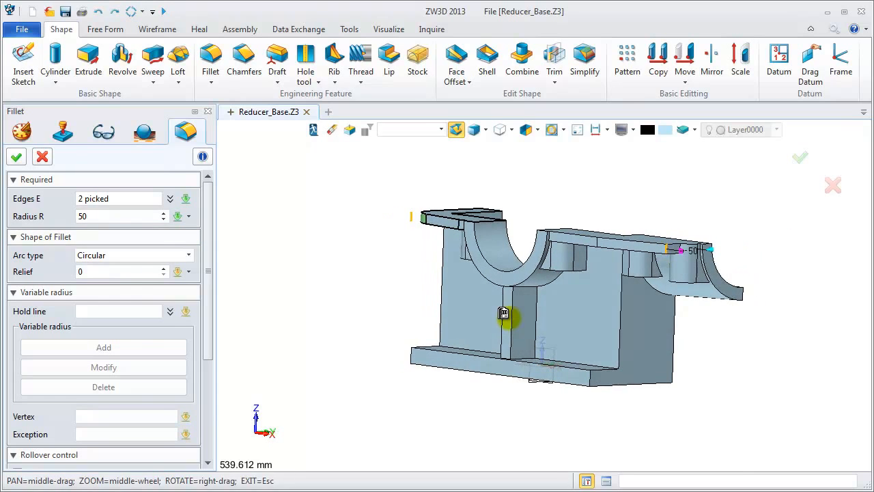
- Try a 30 mm radius for the flange corner fillet and the option to hold the fillet to the edge
left_click(111, 217)
type("30")
left_click_drag(208, 286, 211, 386)
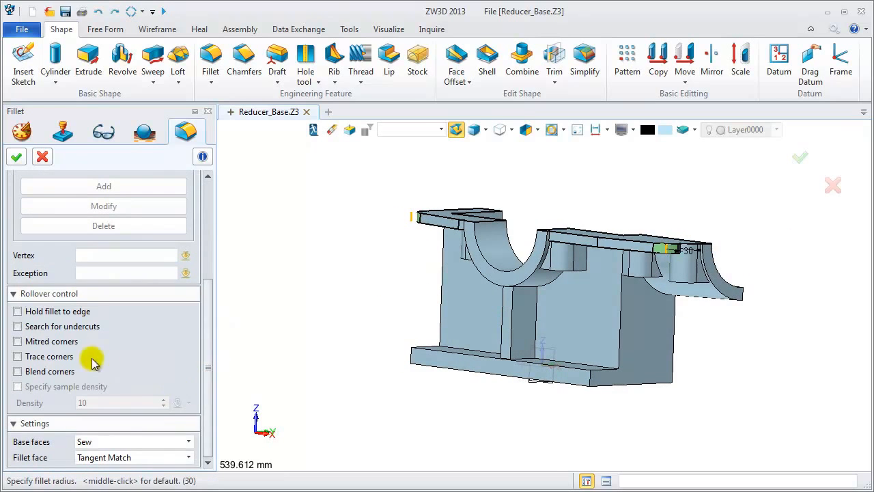
left_click(38, 312)
left_click_drag(206, 274, 192, 176)
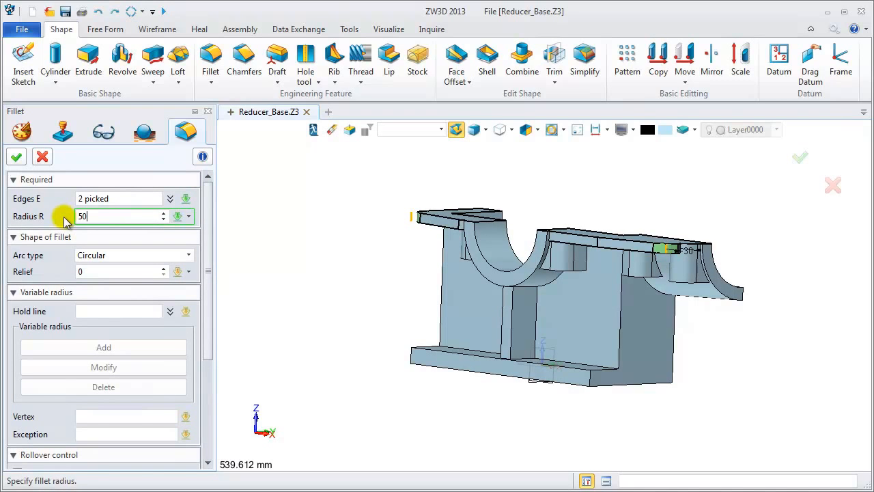
- Return the flange corner fillet radius to 50 mm and apply the fillet
type("50")
key("Return")
left_click(17, 157)
- Fillet the vertical corner edge of the housing wall, on the side away from the end bearing, with a 15 mm radius
right_click_drag(319, 312, 438, 324)
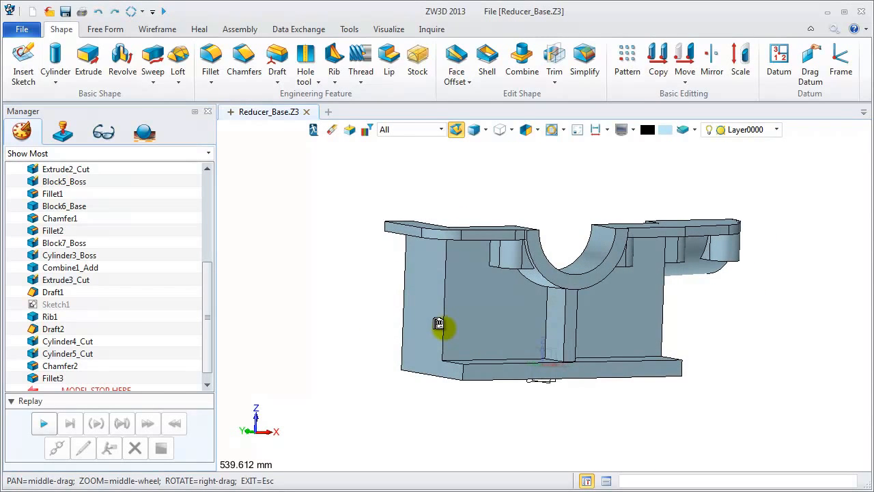
left_click(445, 331)
middle_click(445, 331)
left_click_drag(90, 216, 81, 216)
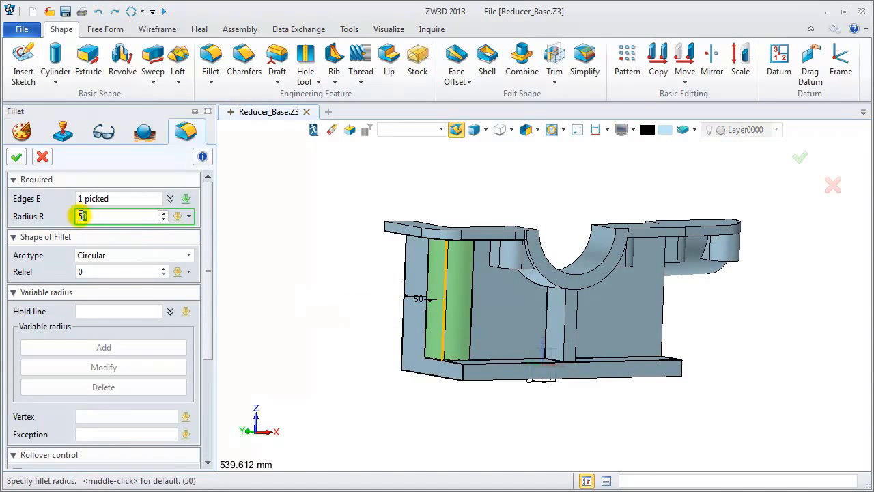
type("15")
key("Return")
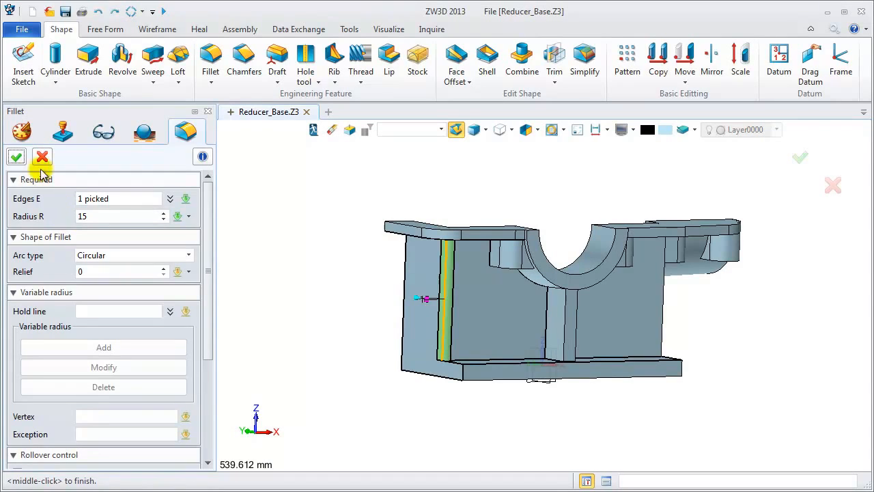
left_click(16, 157)
- Apply the same 15 mm fillet to the housing's vertical corner edge below the end bearing
right_click_drag(343, 293, 385, 321)
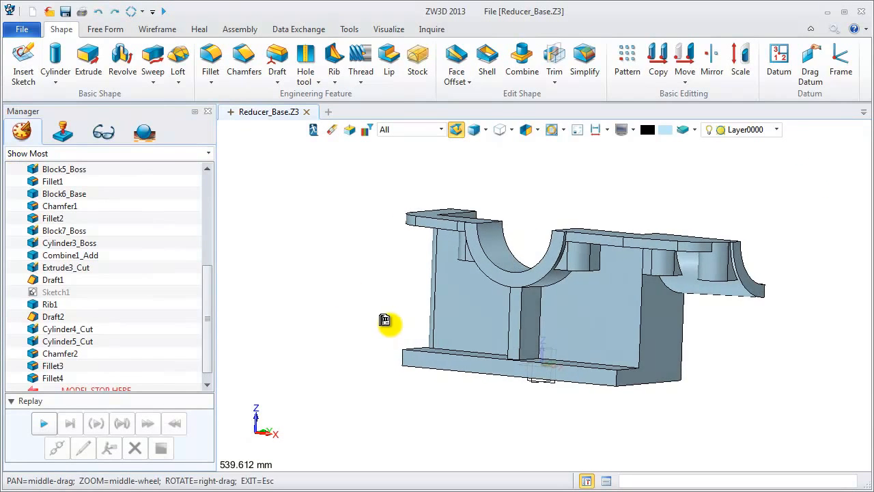
left_click(641, 326)
middle_click(642, 328)
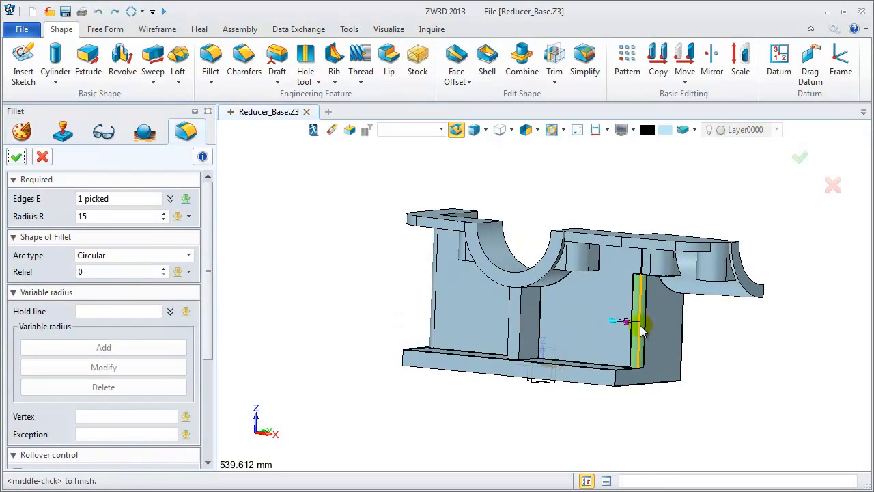
left_click(16, 157)
- Start a wireframe point set and place points at the curvature centres of the two bolt bosses flanking the central bore
right_click_drag(343, 329, 343, 286)
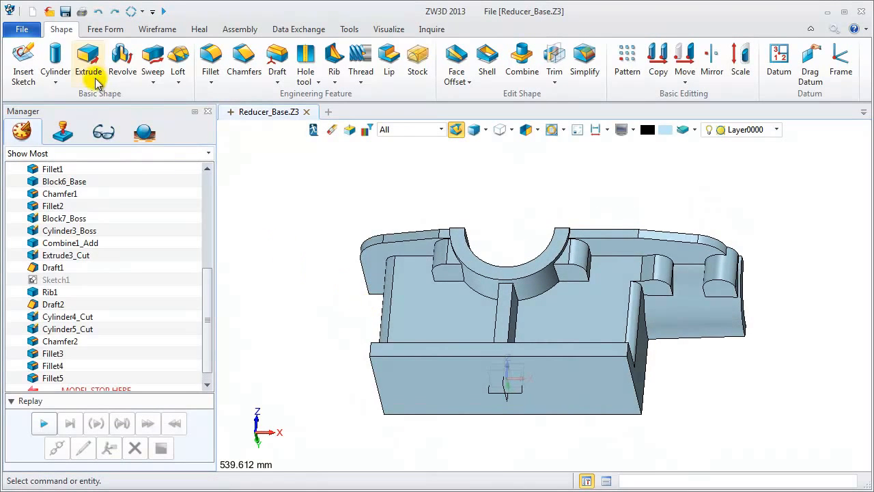
left_click(106, 29)
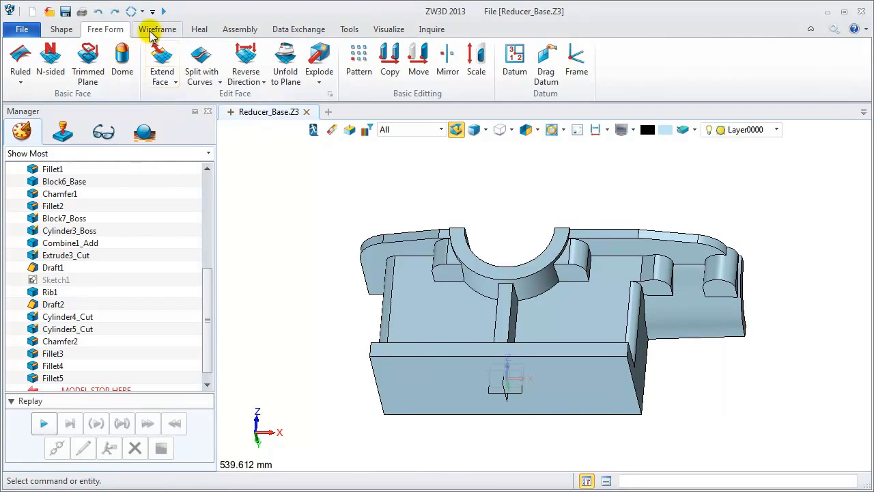
left_click(157, 29)
left_click(33, 48)
scroll(440, 273, "up", 5)
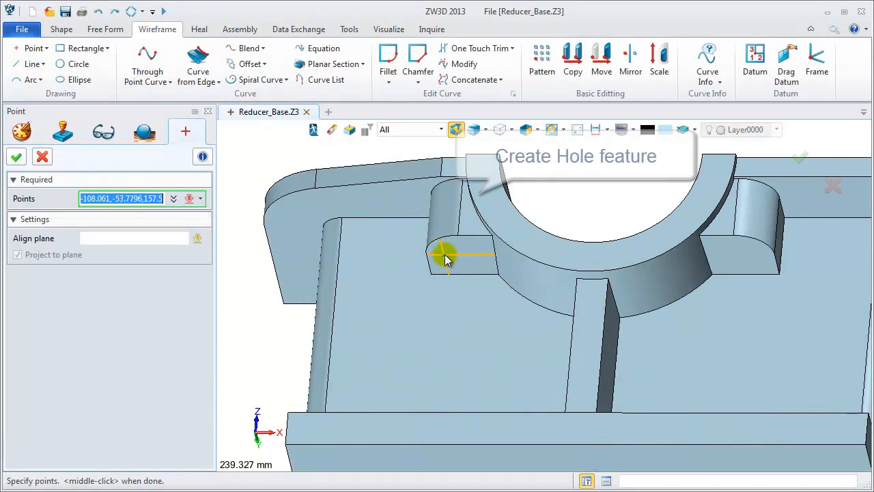
right_click(448, 254)
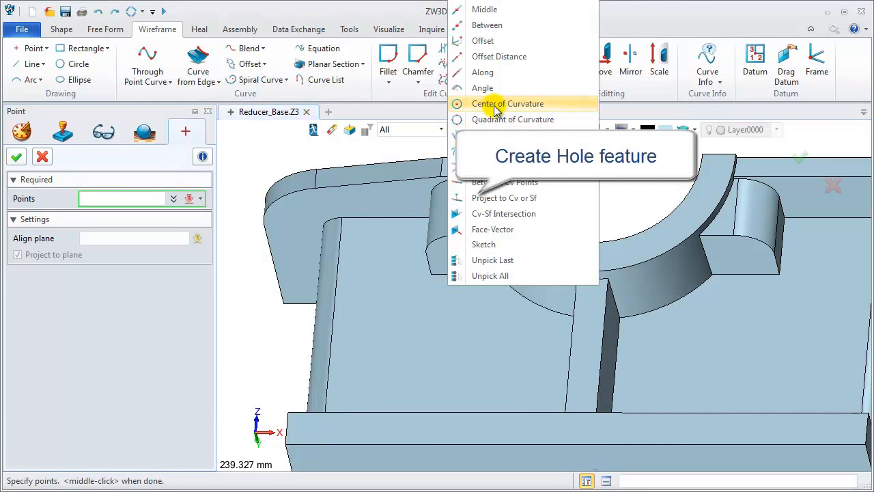
left_click(497, 111)
left_click(433, 245)
right_click(487, 273)
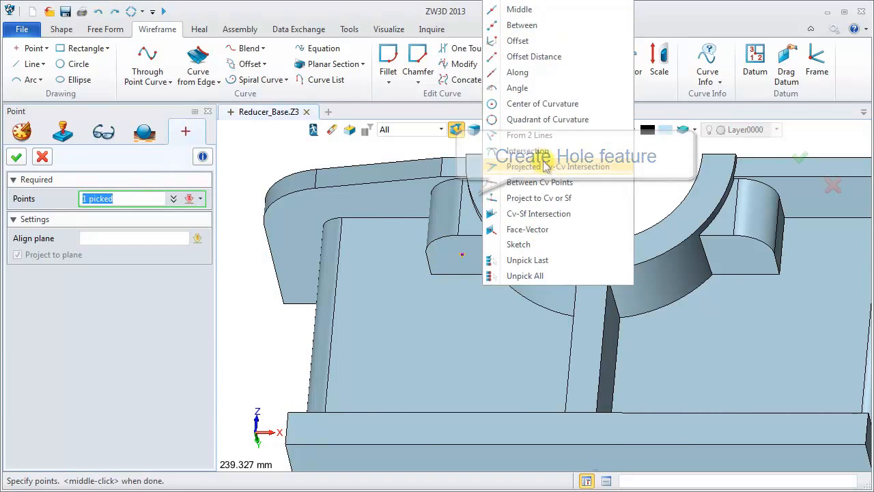
left_click(543, 104)
left_click(751, 239)
- Add points at the curvature centres of the two bolt bosses beside the end bearing and create the points
scroll(706, 281, "down", 3)
middle_click_drag(697, 297, 544, 313)
scroll(694, 305, "up", 3)
right_click(701, 288)
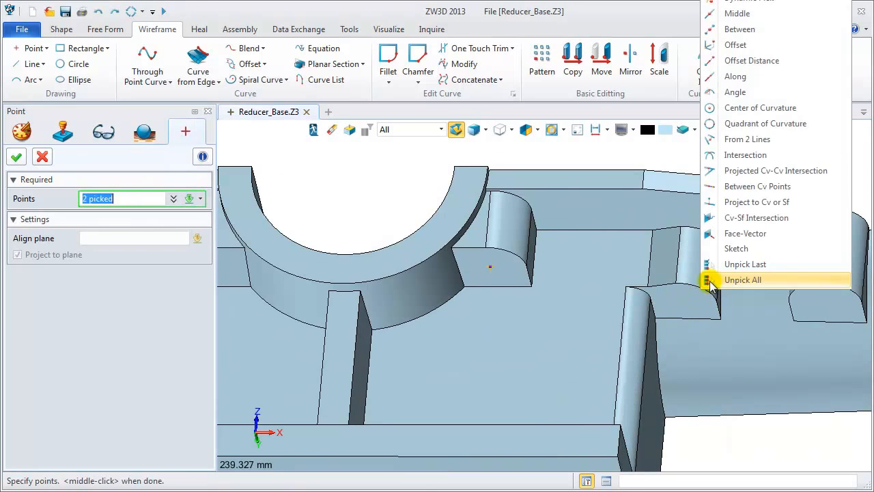
left_click(737, 108)
left_click(693, 283)
middle_click_drag(693, 283, 616, 267)
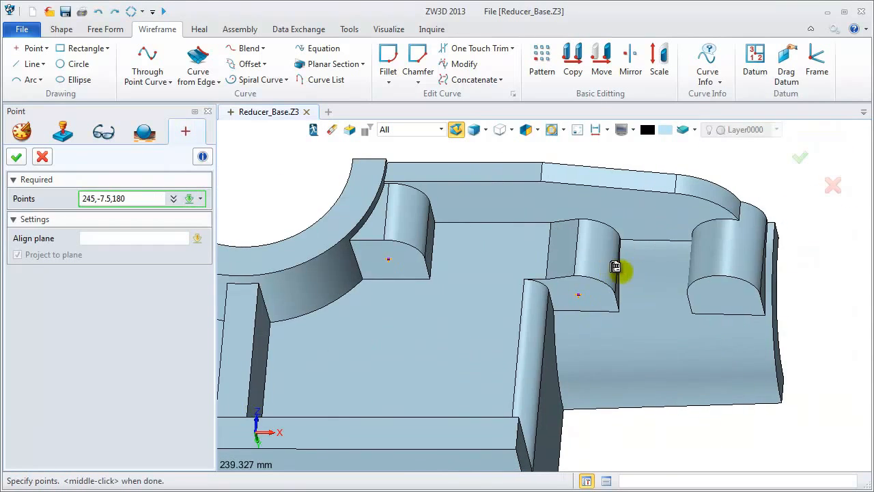
right_click(684, 278)
left_click(765, 108)
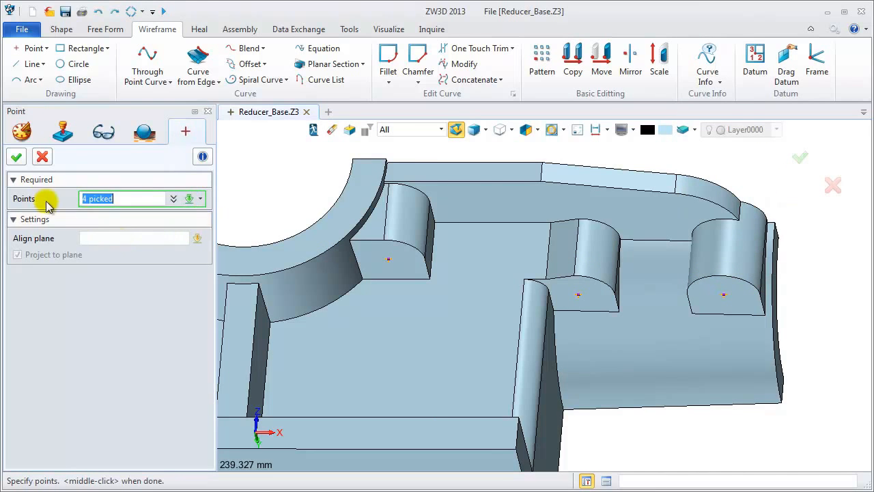
left_click(21, 158)
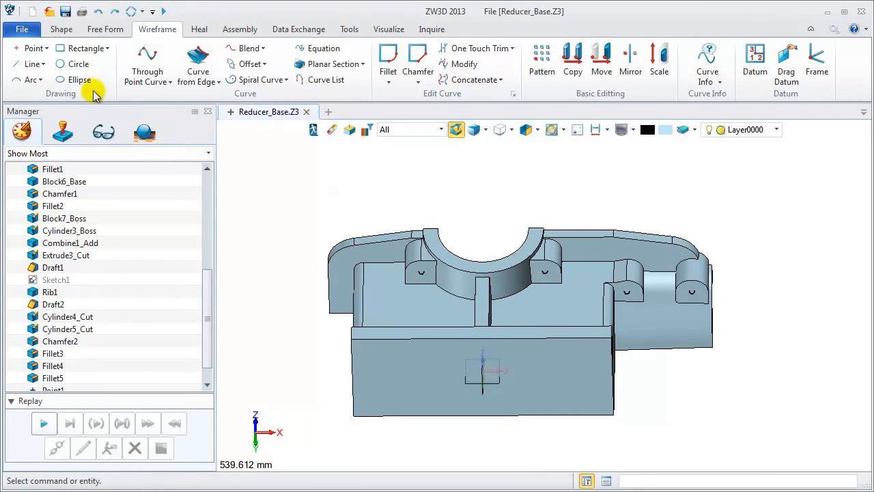
- Start a counter-bore hole and locate it on the points of the two bosses flanking the central bore
left_click(61, 28)
left_click(305, 71)
scroll(438, 280, "up", 4)
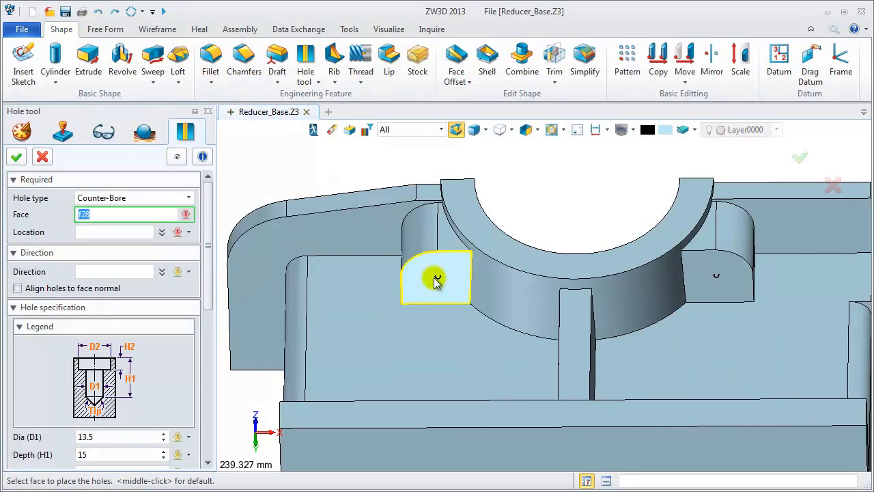
left_click(130, 233)
left_click(436, 277)
left_click(713, 276)
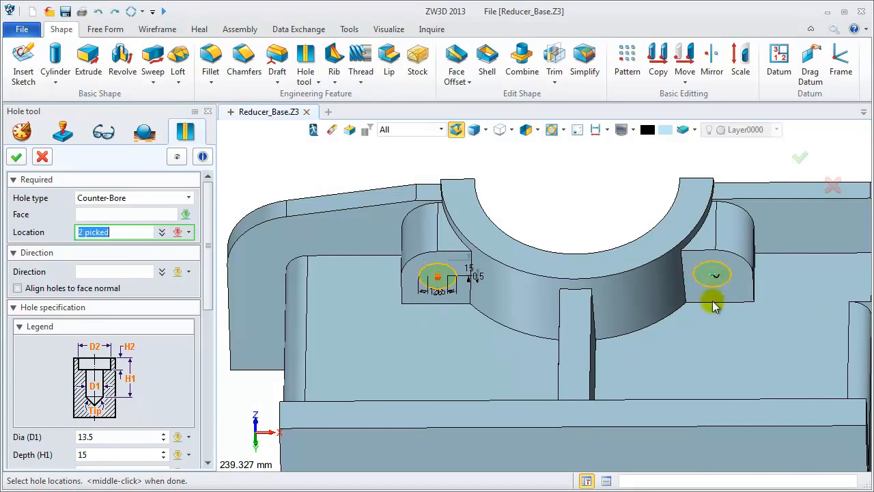
- Limit picking to points and add the points of the two end bearing bosses as hole locations
scroll(713, 307, "down", 3)
left_click(412, 130)
left_click(396, 201)
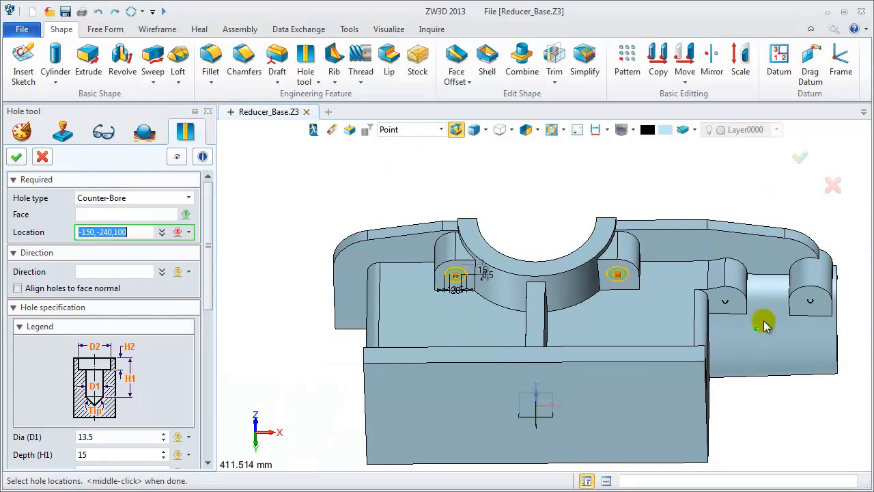
scroll(724, 304, "up", 4)
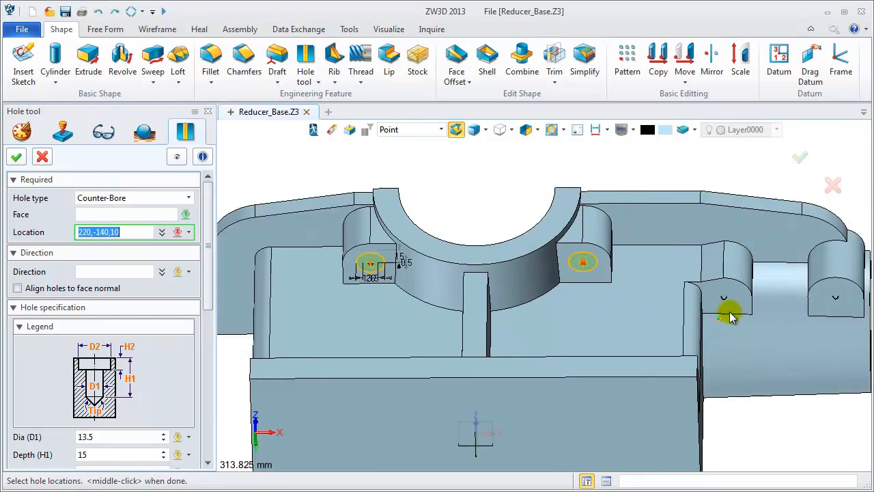
left_click(725, 294)
scroll(763, 321, "down", 4)
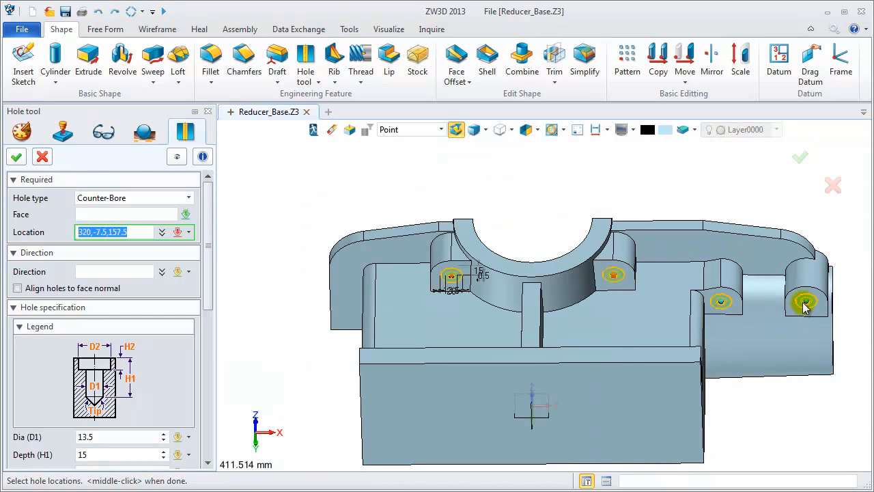
- End the 13.5 mm counter-bore holes with Until Face at the top flange's upper face and apply them
left_click_drag(209, 253, 216, 339)
left_click(113, 246)
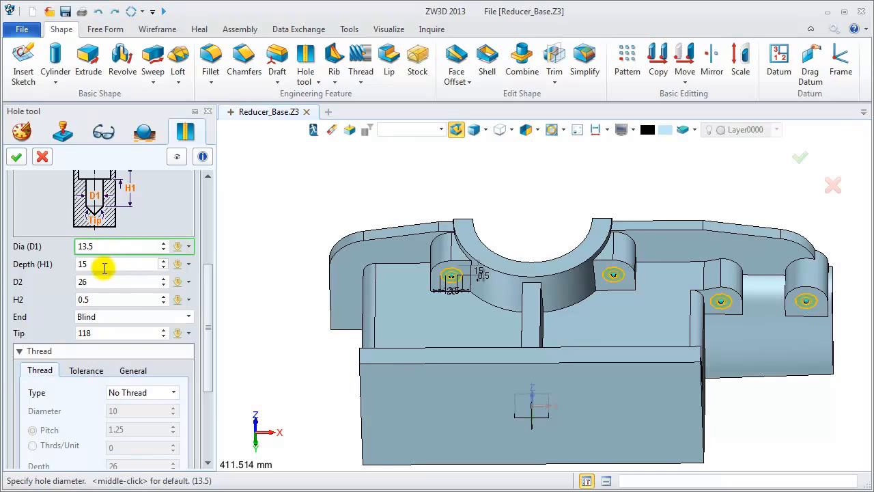
left_click(137, 317)
left_click(95, 340)
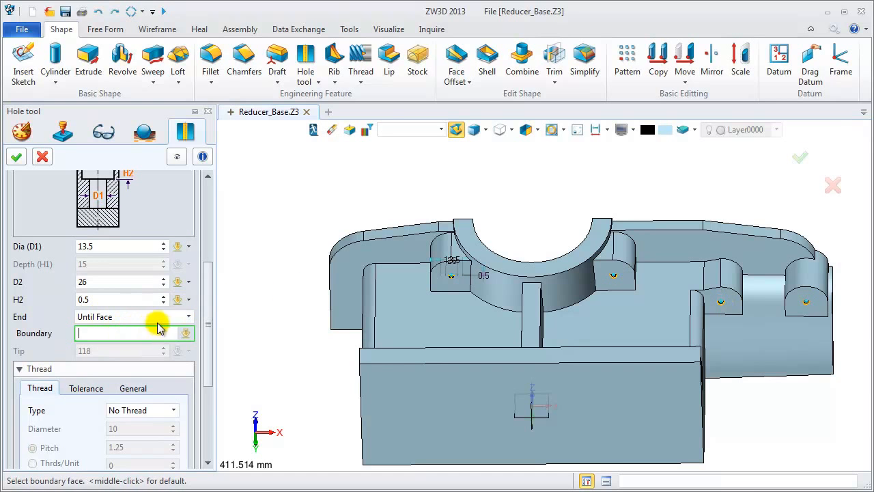
right_click_drag(292, 289, 292, 363)
left_click(429, 311)
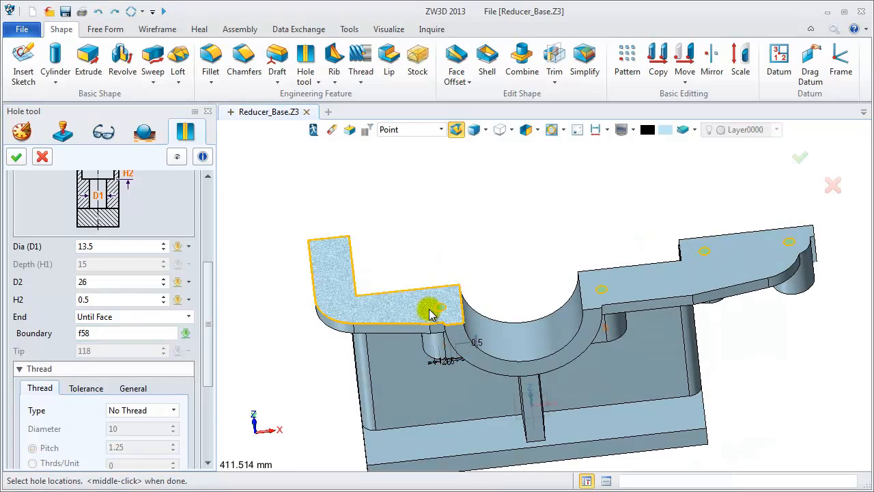
left_click(17, 158)
right_click_drag(321, 224, 321, 219)
scroll(449, 312, "up", 5)
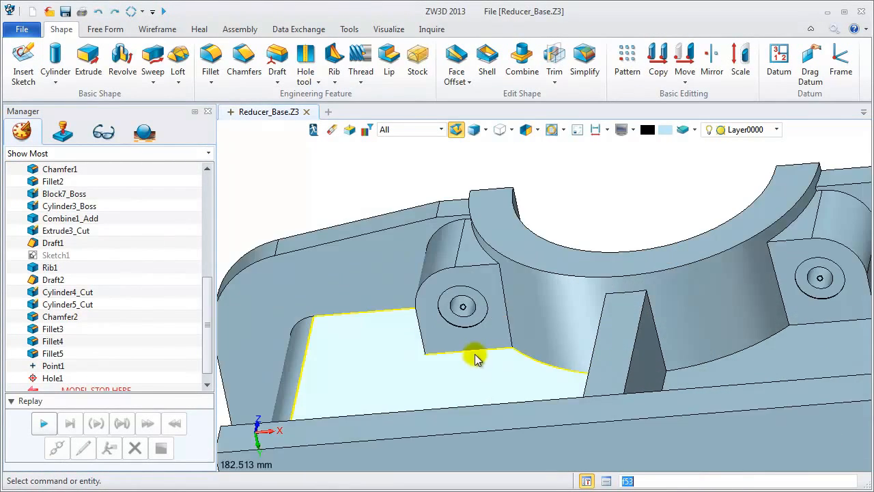
scroll(462, 314, "down", 6)
- Start a new wireframe point defined by an offset from a reference point
right_click_drag(463, 323, 355, 384)
right_click(326, 379)
left_click(275, 299)
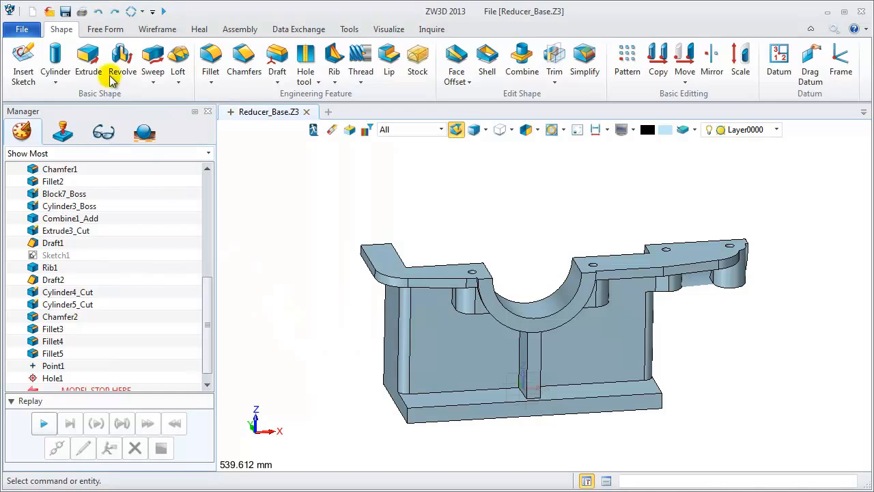
left_click(157, 29)
left_click(30, 48)
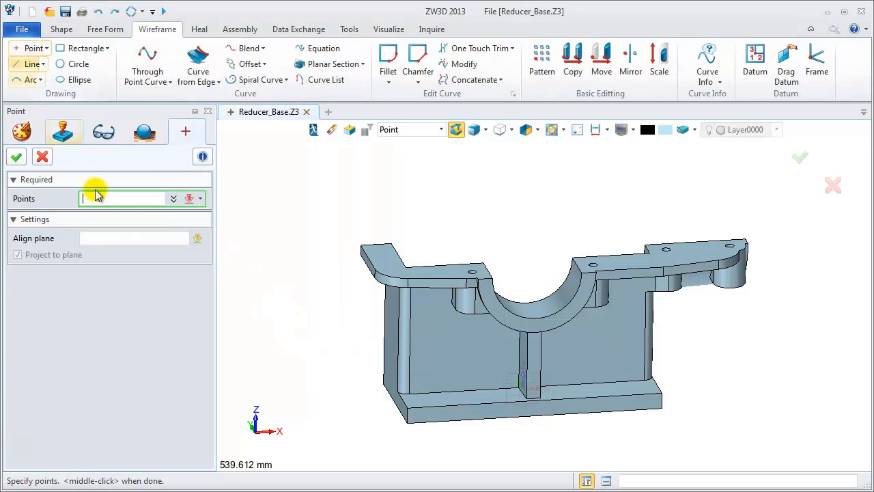
right_click(246, 144)
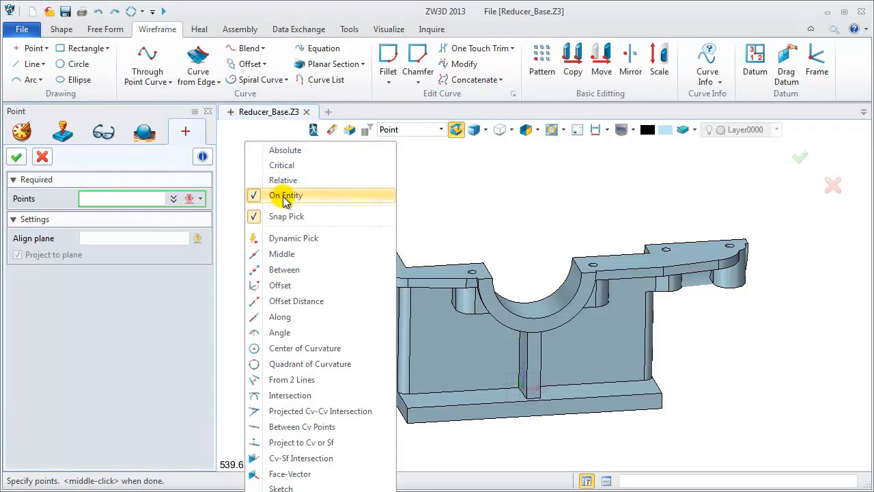
left_click(280, 284)
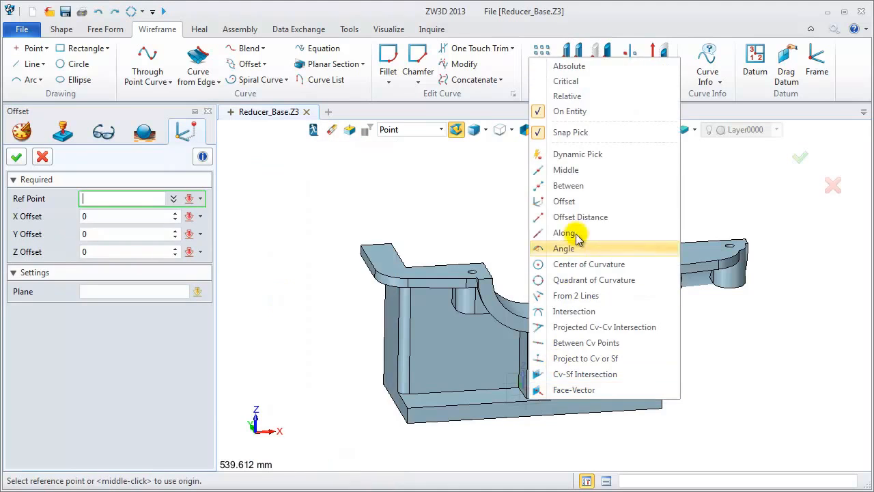
- Allow picking of all entity types and take the midpoint of the base plate's front upper edge as reference point
left_click(410, 130)
left_click(400, 140)
right_click(487, 200)
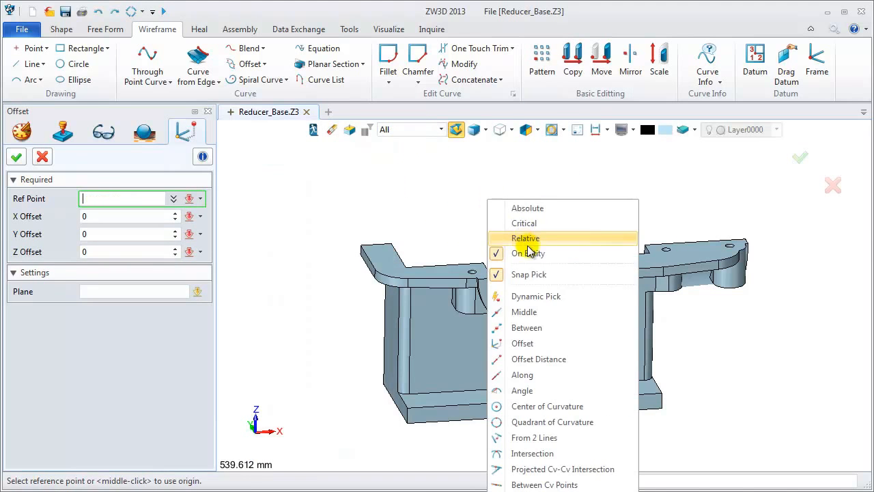
left_click(526, 312)
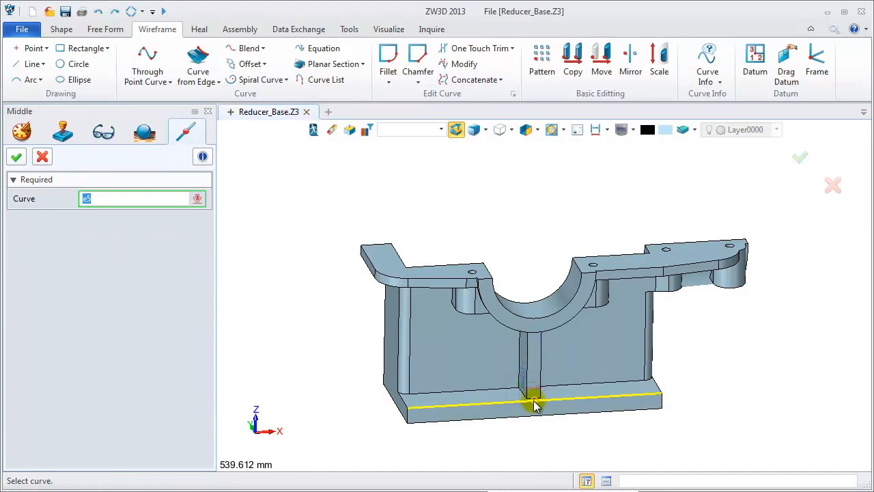
left_click(535, 404)
- Offset the point 150 mm in X and 30 mm in Y, aligned to the base plate's upper face, and confirm it
type("150")
key("Tab")
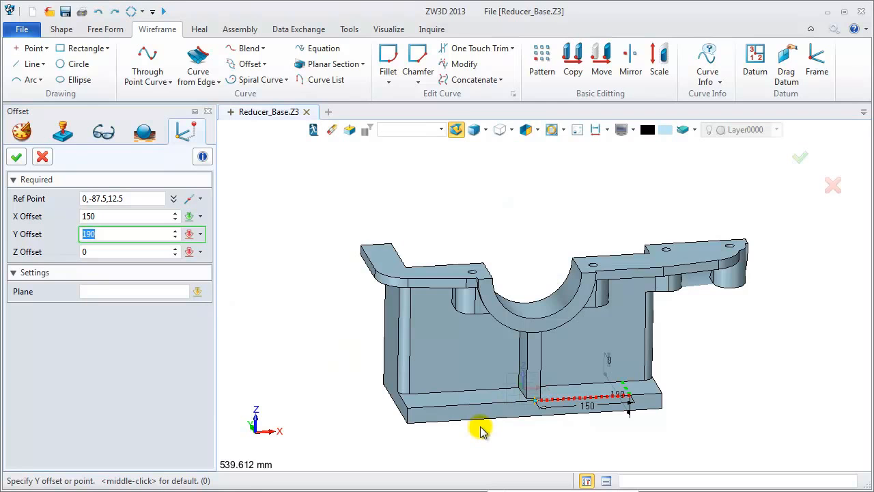
type("30")
key("Tab")
left_click(137, 291)
left_click(440, 399)
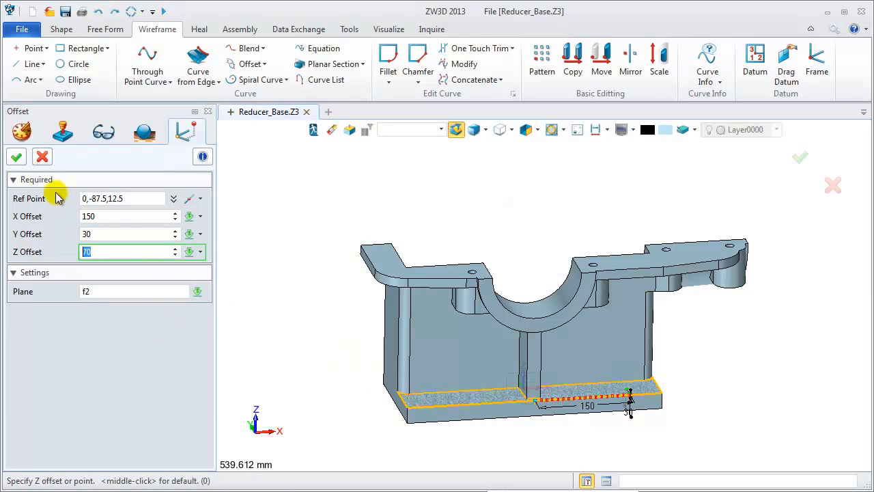
left_click(16, 158)
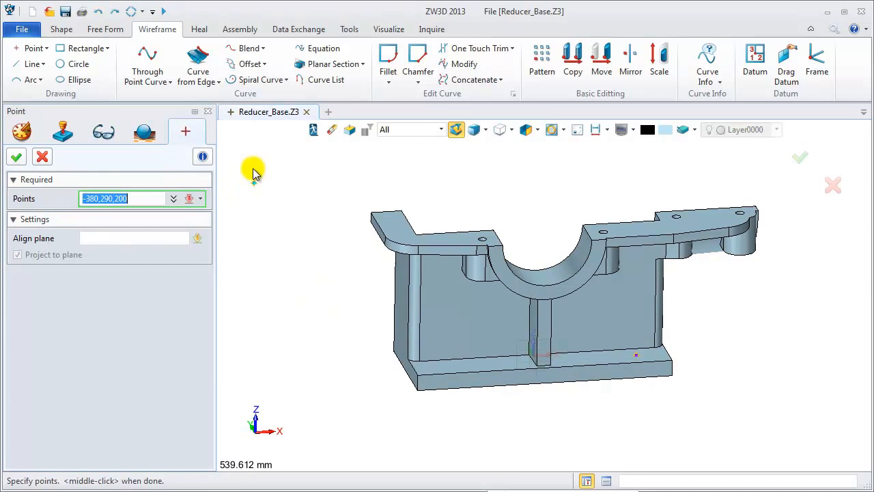
- Add a second offset point referenced to the same midpoint of the base plate's front upper edge
right_click(253, 164)
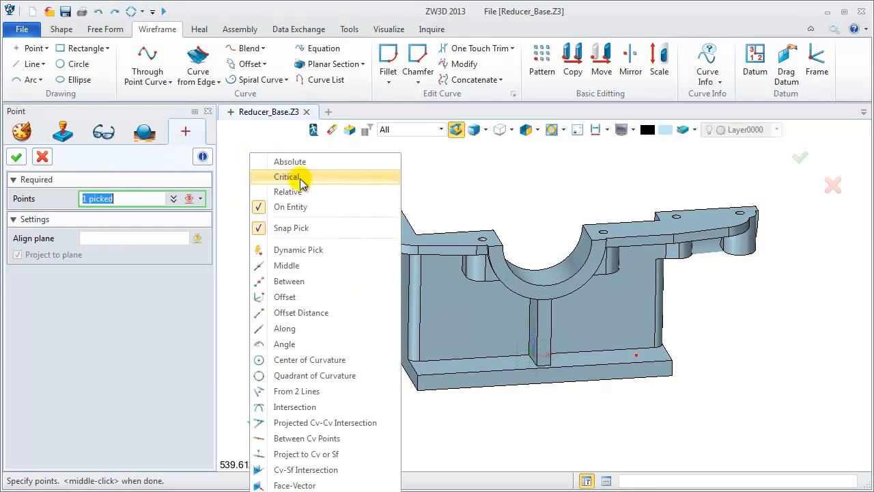
left_click(291, 298)
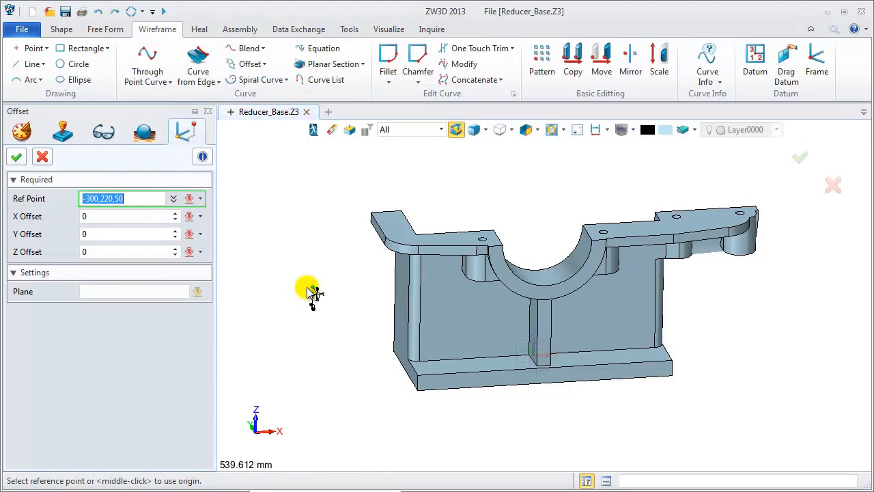
right_click(315, 294)
left_click(359, 61)
left_click(552, 369)
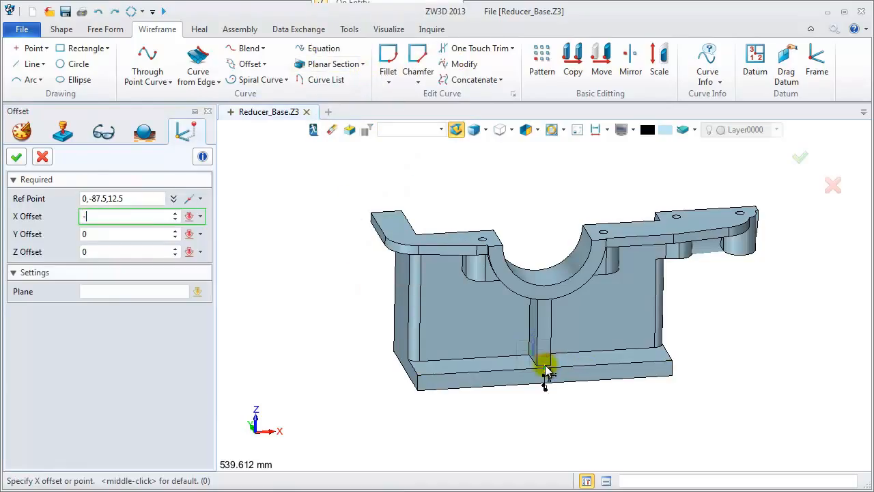
- Offset the second point -150 mm in X and 30 mm in Y on the base plate's upper face, and create both points
type("-150")
left_click(117, 234)
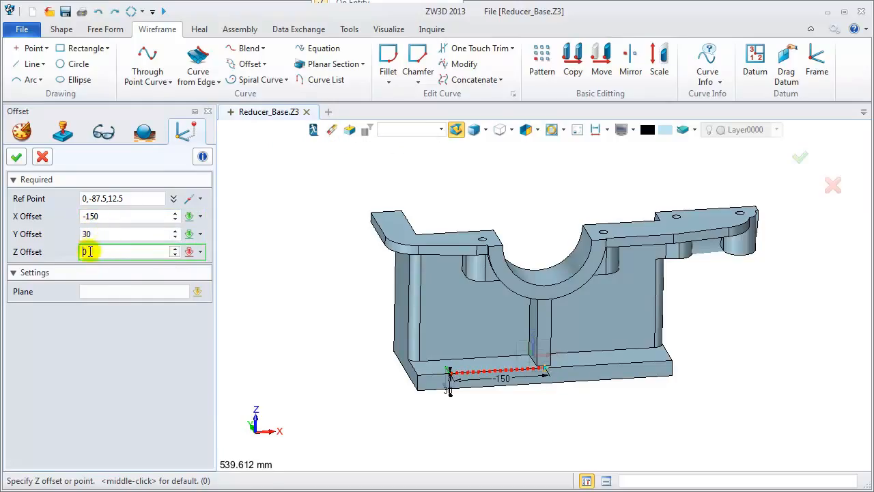
left_click(107, 291)
left_click(430, 364)
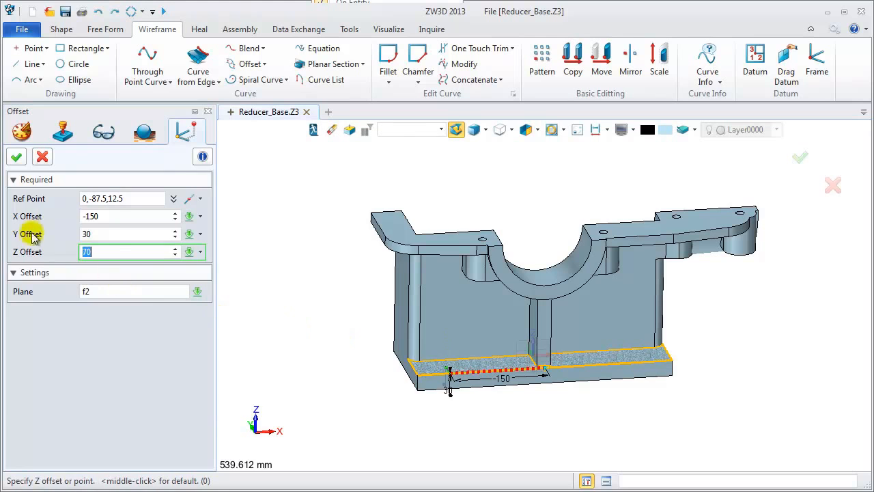
left_click(15, 155)
left_click(14, 157)
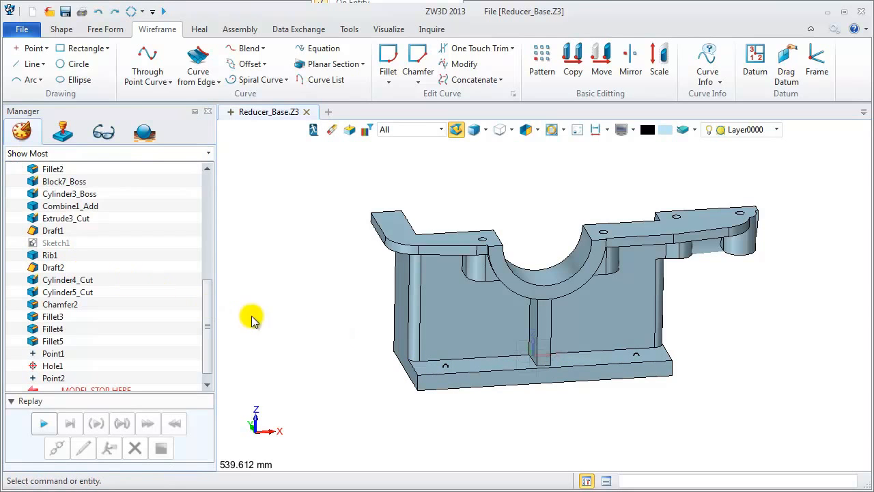
- Start a counter-bore hole for the base plate with D1 24, depth H1 25 and D2 43, keeping H2 at 0.5
left_click(61, 29)
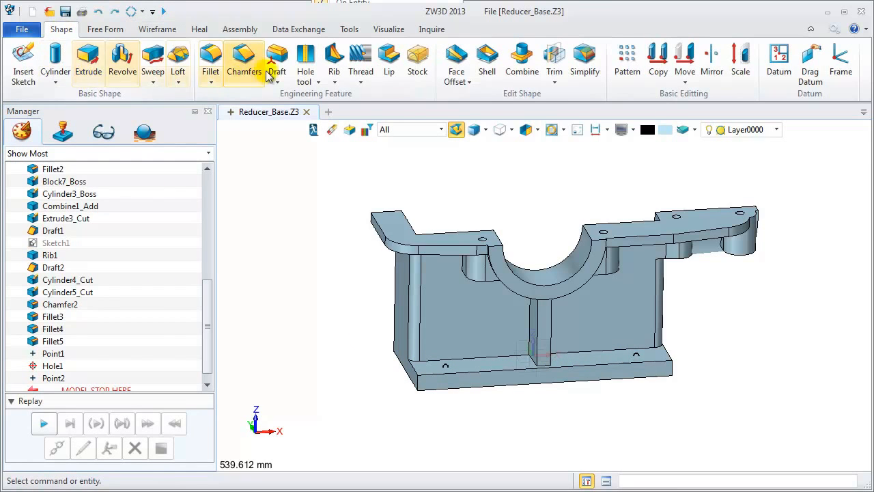
left_click(304, 65)
left_click(462, 375)
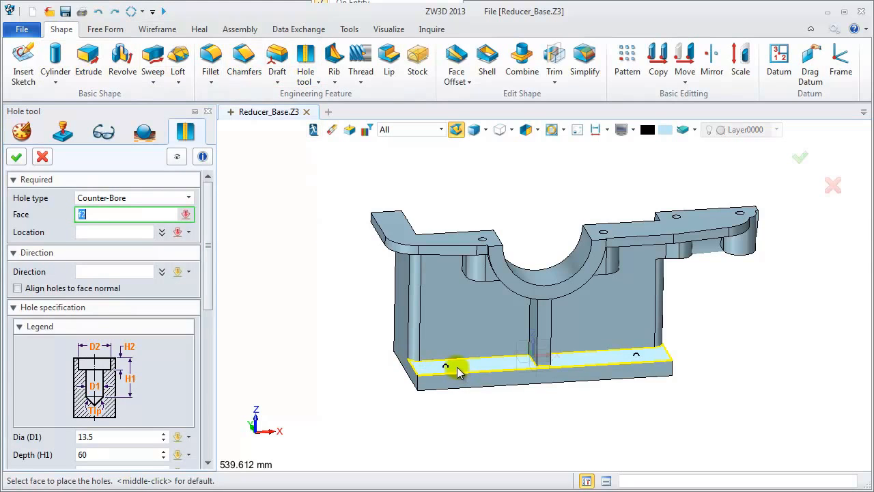
scroll(207, 311, "down", 4)
left_click(102, 300)
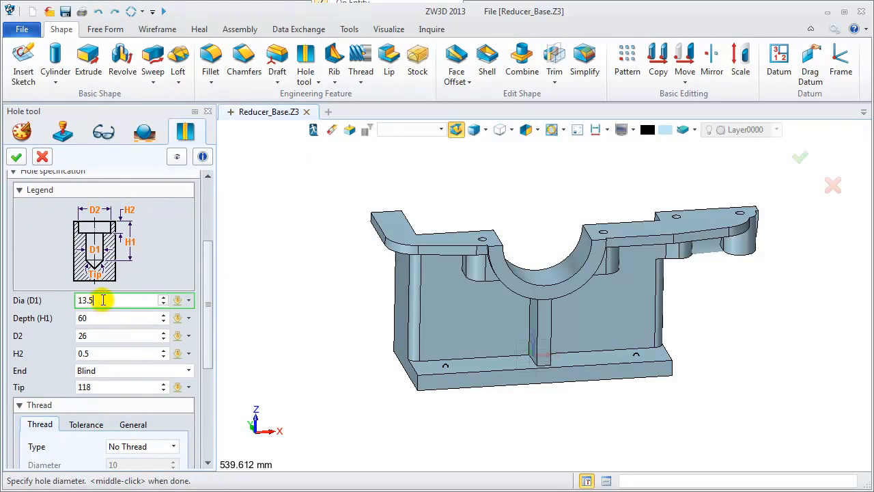
left_click(93, 317)
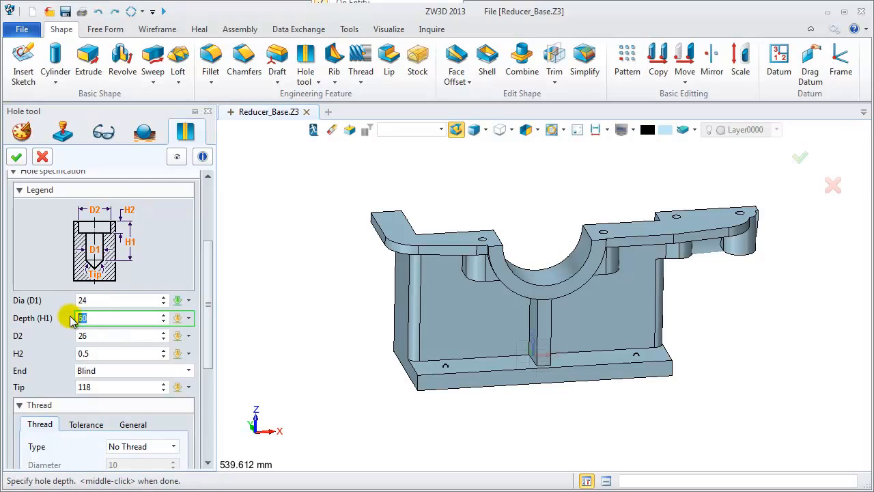
left_click(94, 335)
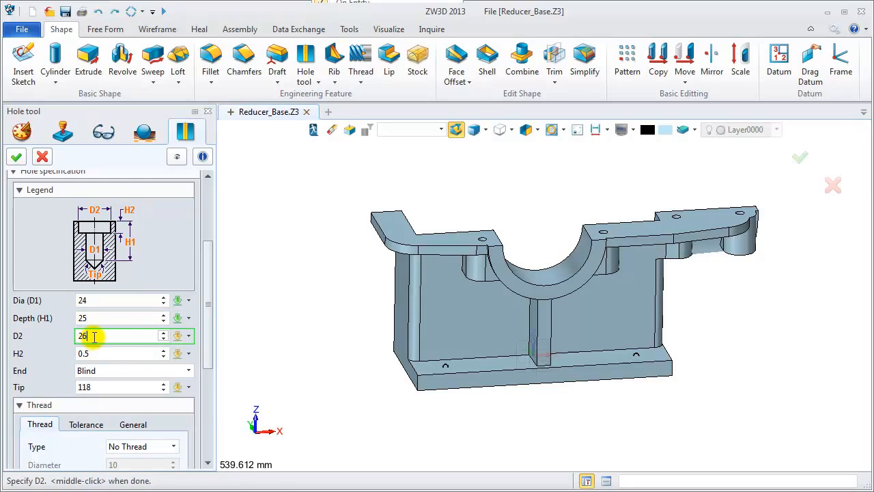
left_click(101, 353)
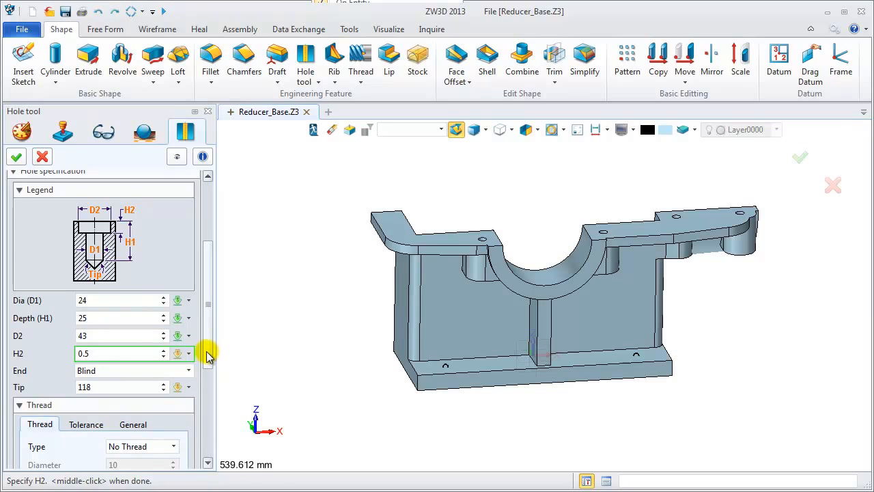
- Locate the counter-bore holes on the two points of the base plate's upper face and apply them
left_click_drag(210, 353, 193, 287)
left_click(99, 231)
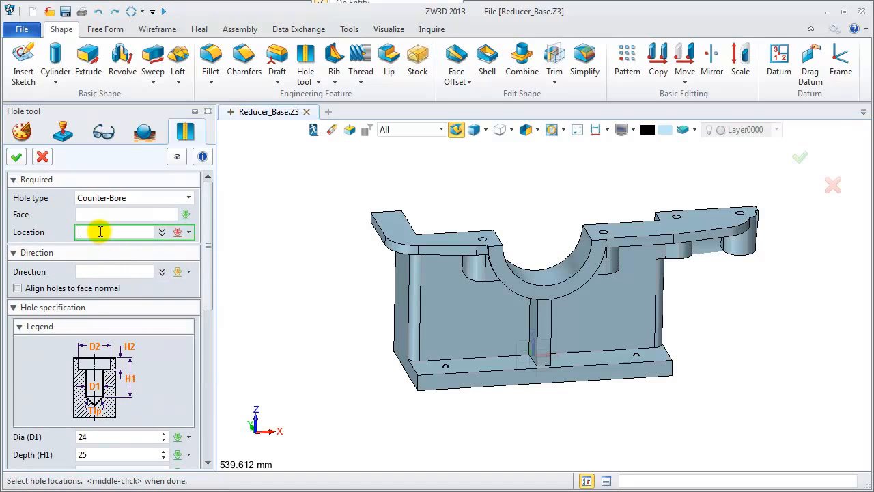
left_click(445, 366)
left_click(559, 369)
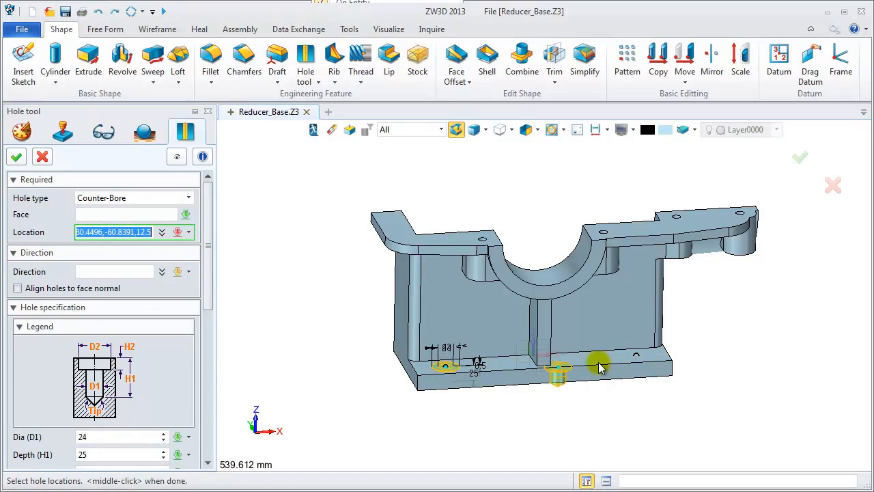
left_click(635, 356)
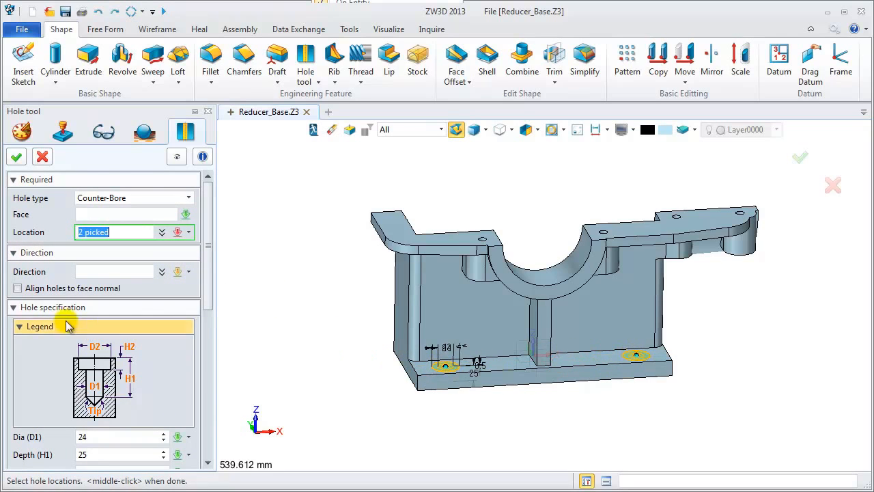
left_click(16, 158)
- Limit picking to points, select all points on the model together and hide them
middle_click_drag(252, 335, 267, 351)
left_click(386, 130)
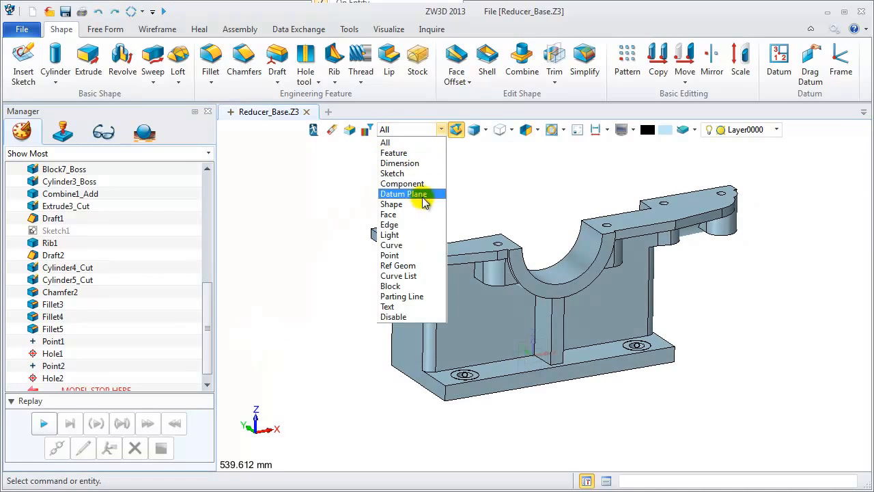
left_click(406, 256)
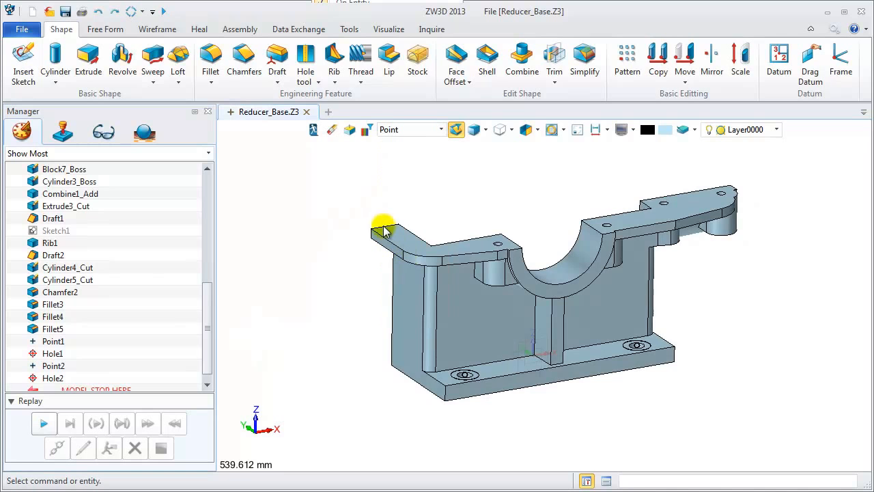
scroll(355, 199, "down", 3)
left_click_drag(336, 175, 649, 368)
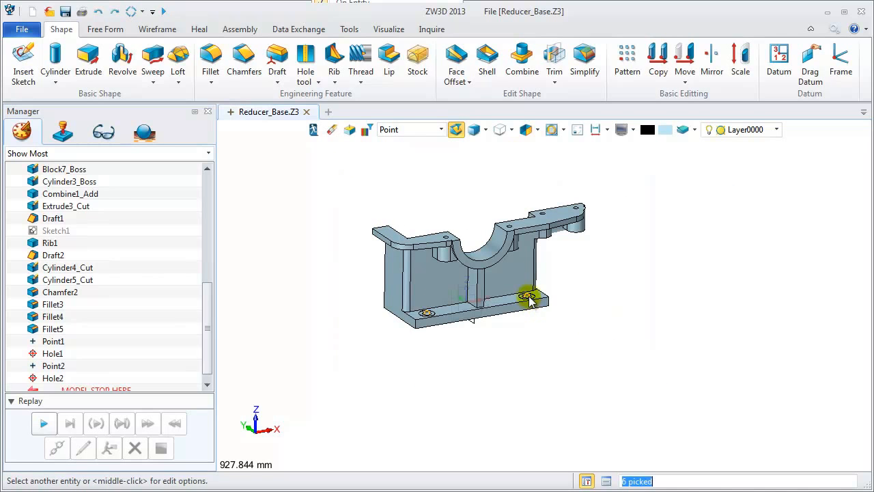
right_click(530, 300)
left_click(580, 334)
- Restore the pick filter to all entity types
right_click_drag(567, 322, 468, 400)
left_click(410, 130)
left_click(412, 142)
left_click(410, 134)
left_click(405, 145)
- Fillet the two vertical front corner edges of the base plate with a radius of 30 mm
right_click_drag(384, 341, 335, 362)
scroll(498, 379, "up", 3)
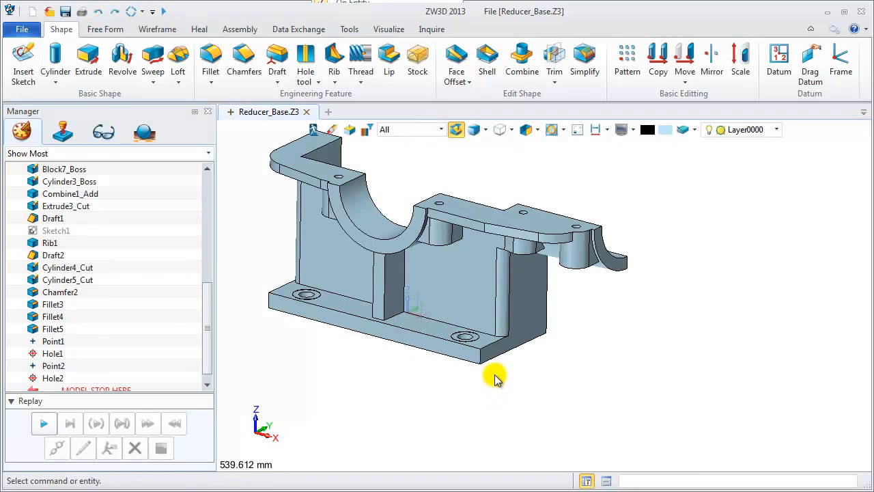
left_click(476, 362)
right_click_drag(476, 364, 296, 335)
scroll(265, 301, "up", 2)
scroll(311, 353, "down", 2)
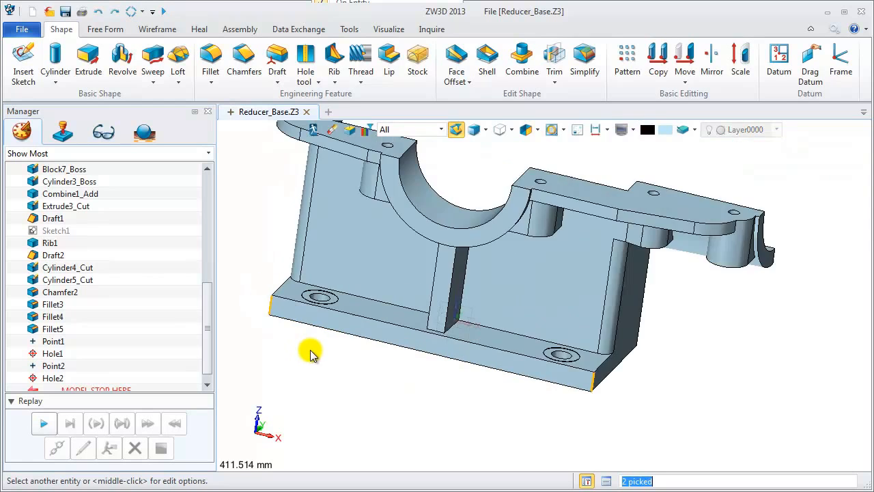
right_click(295, 348)
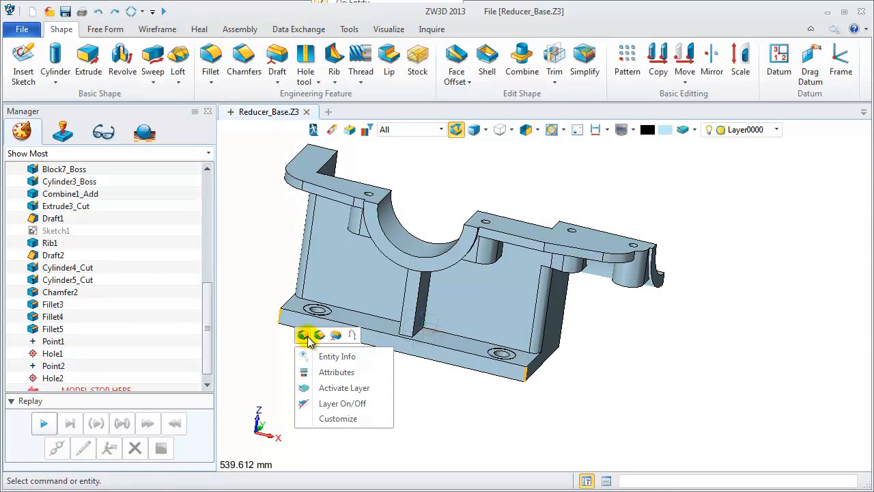
left_click(302, 335)
left_click(68, 215)
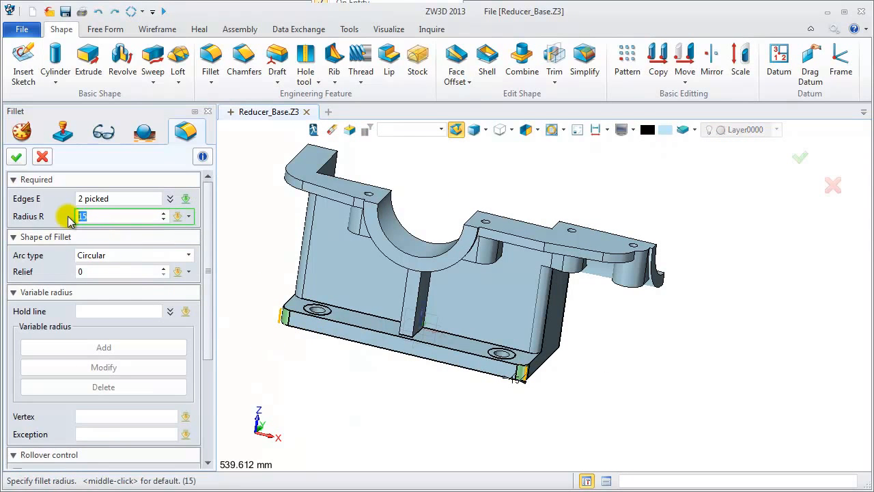
key("Return")
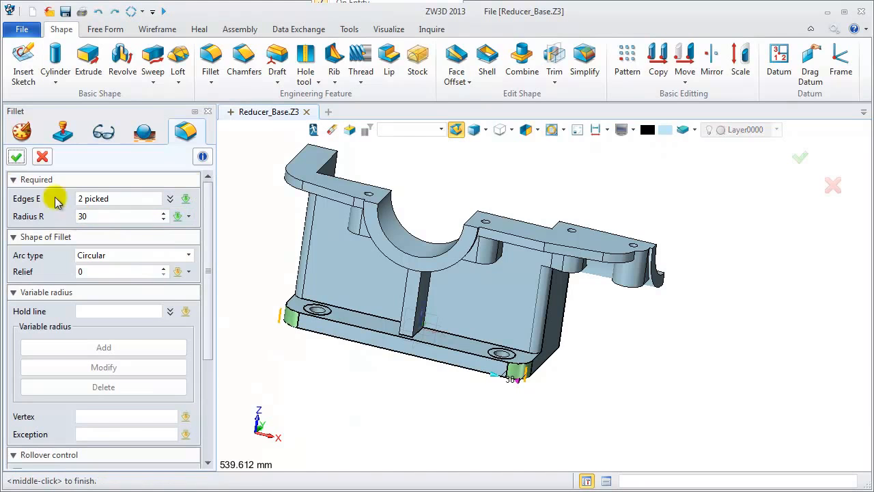
left_click(17, 157)
- Start a wireframe point on the front of the housing, defined by an offset from a reference point
left_click(537, 129)
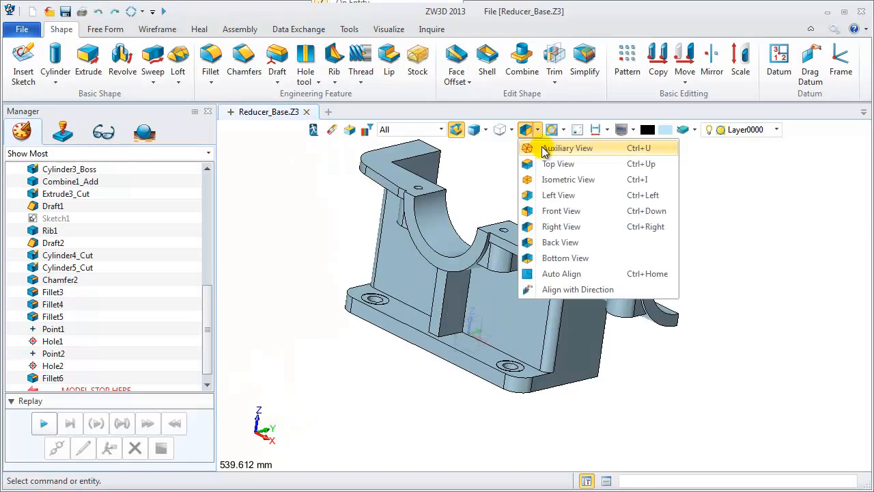
left_click(546, 164)
left_click(538, 130)
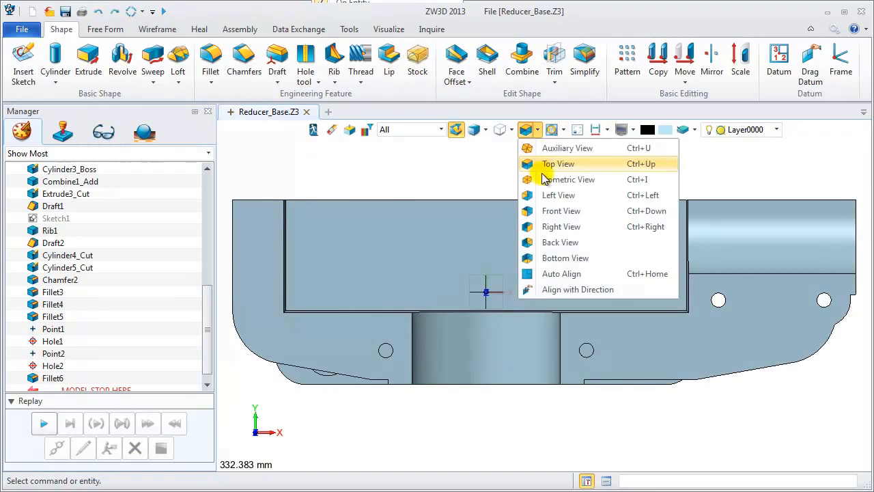
left_click(540, 213)
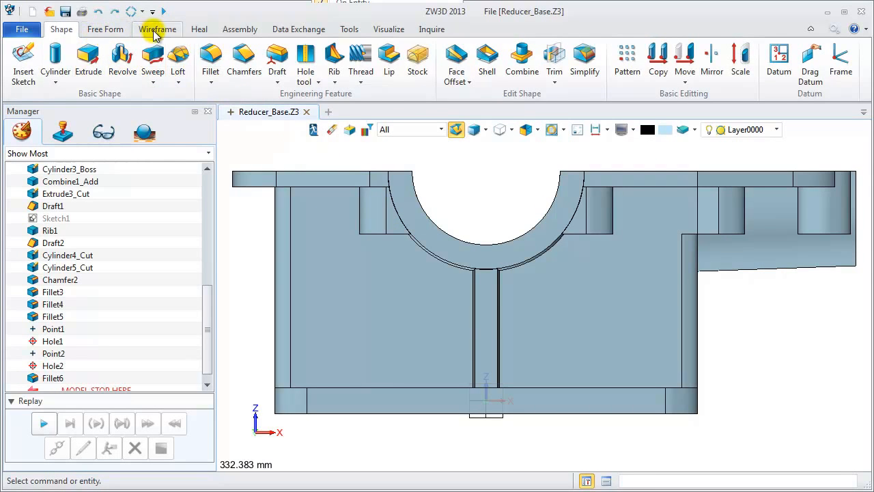
left_click(156, 29)
left_click(32, 48)
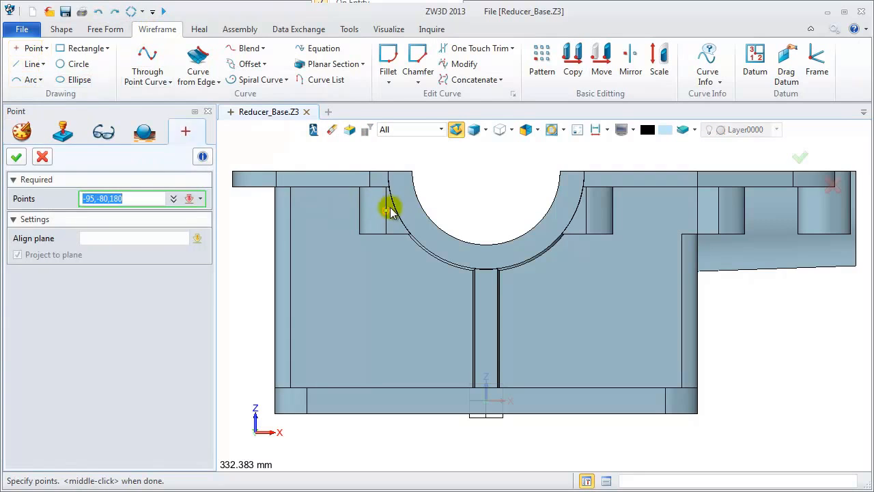
key("BackSpace")
right_click(451, 175)
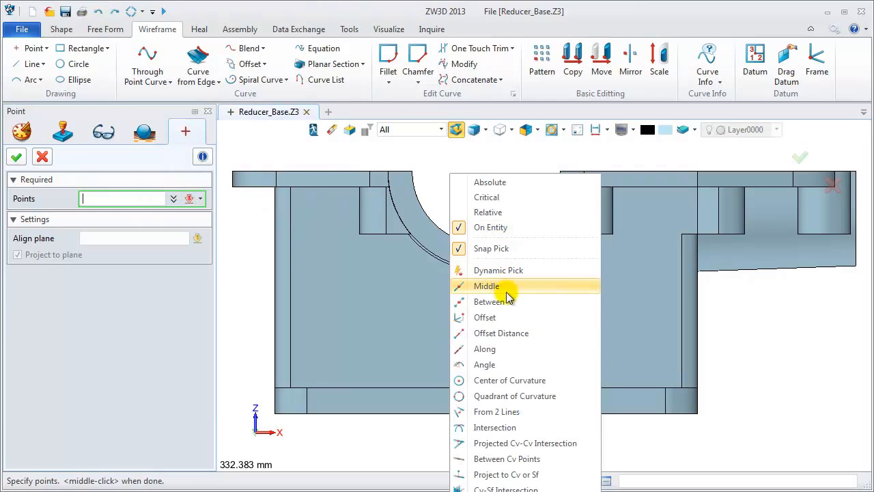
left_click(499, 317)
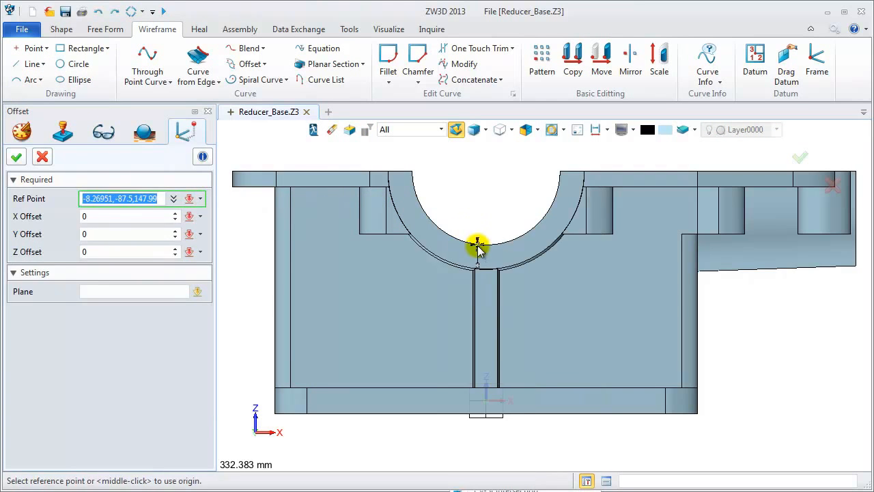
right_click(459, 192)
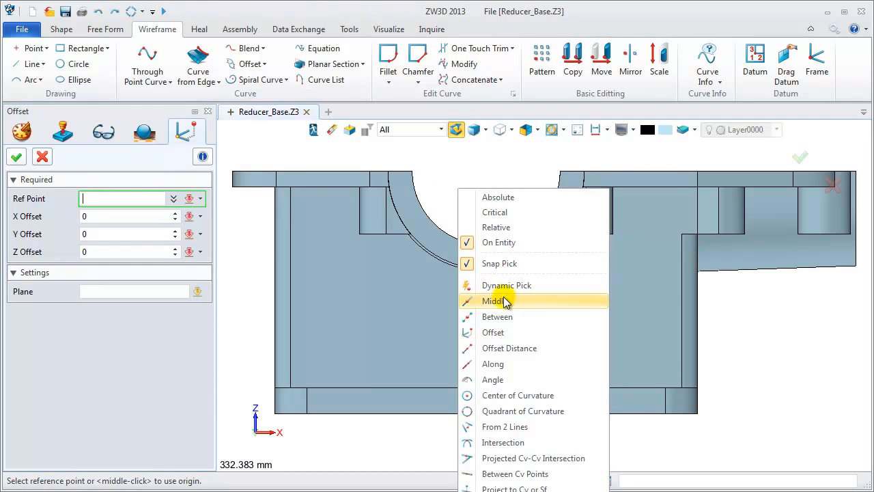
- Create a point offset -80 in Z from the centre of the large bore's arc on the front face
left_click(504, 395)
left_click(485, 246)
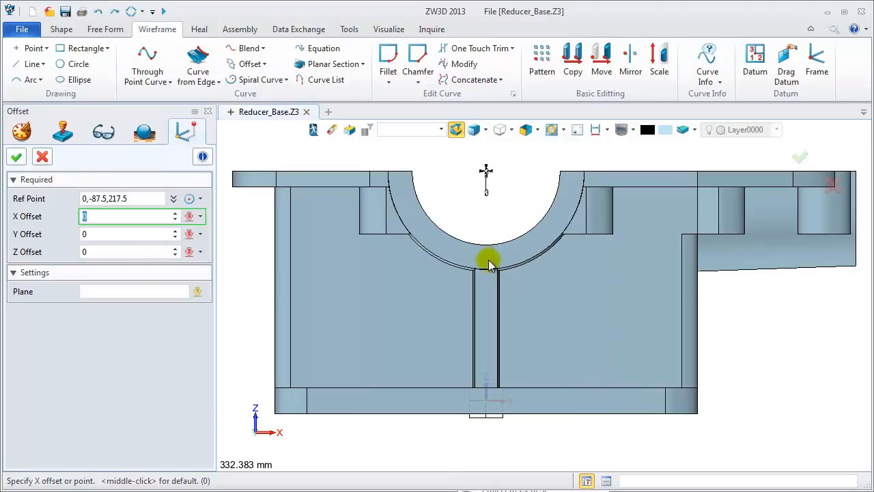
left_click(114, 250)
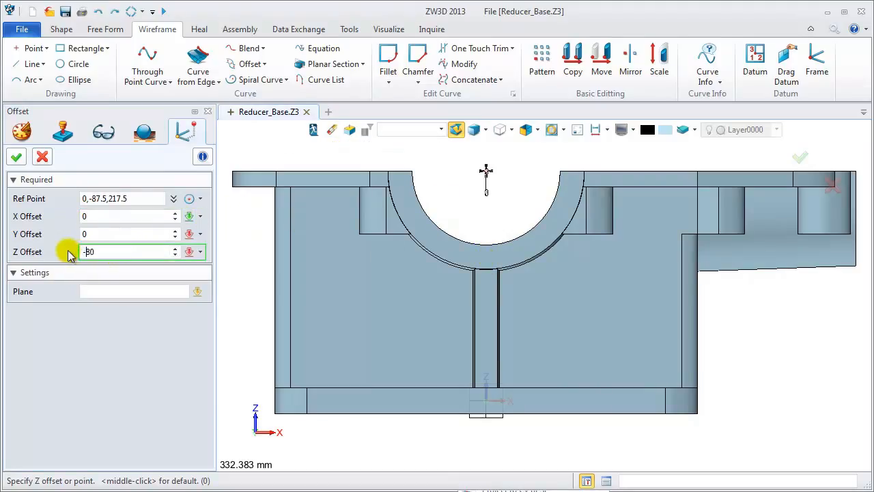
key("Return")
left_click(16, 158)
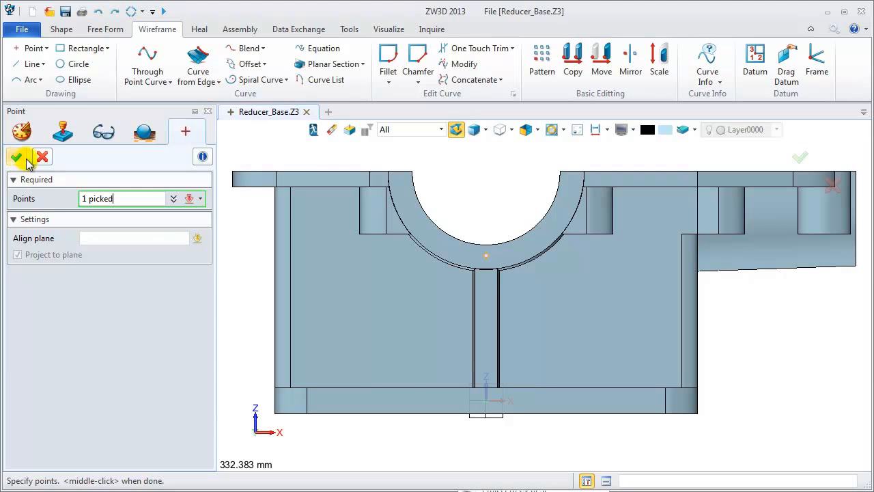
left_click(16, 158)
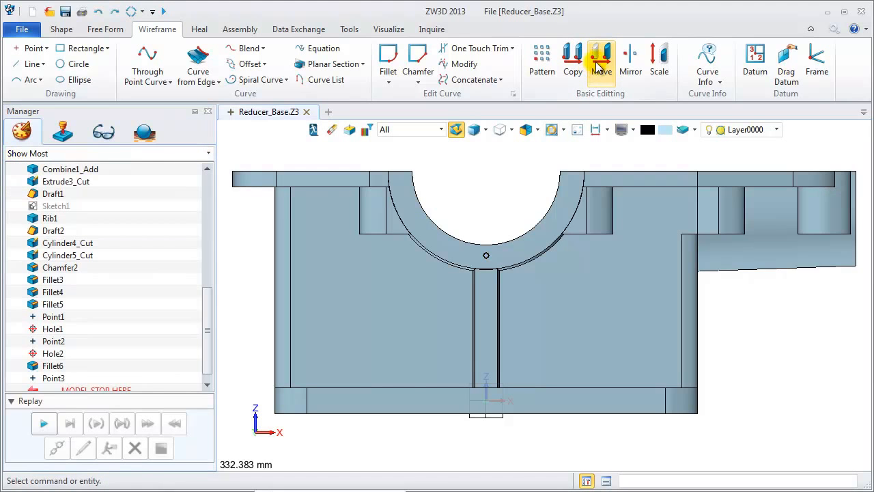
- Copy the new point once by rotating it -60 degrees about the large bore's axis
left_click(573, 60)
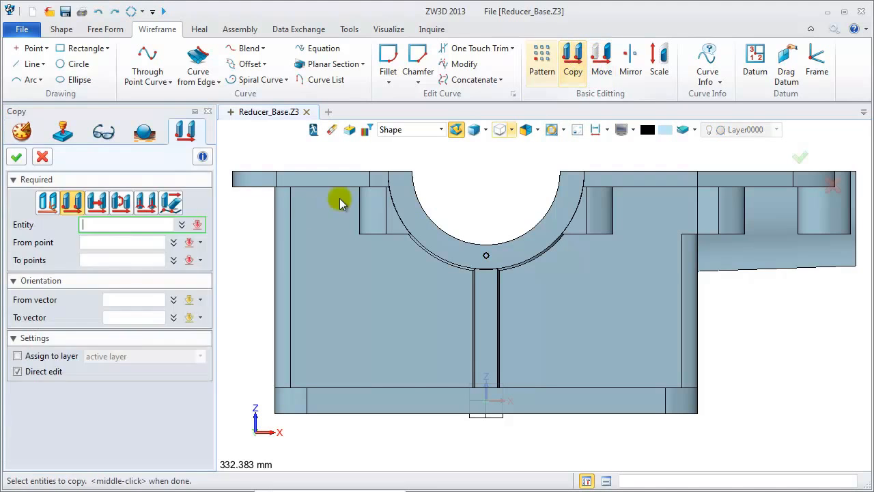
left_click(120, 202)
left_click(436, 130)
left_click(402, 204)
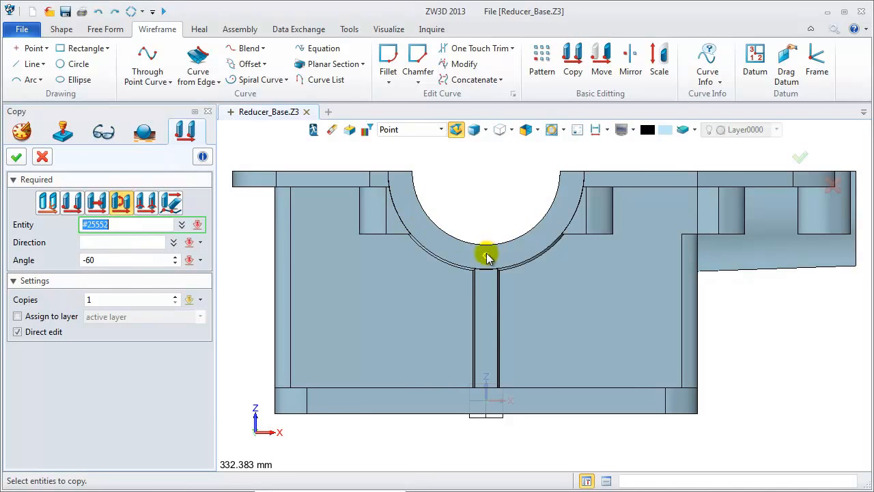
left_click(121, 242)
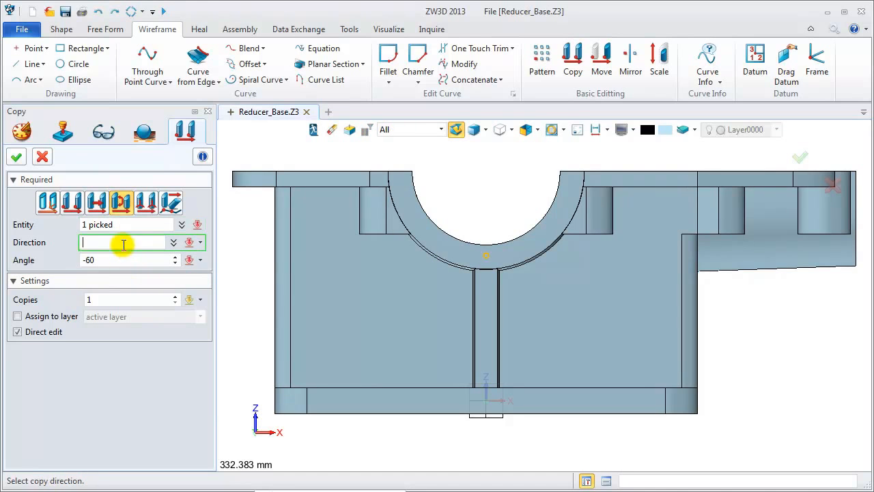
left_click(471, 242)
type("-60")
left_click(16, 157)
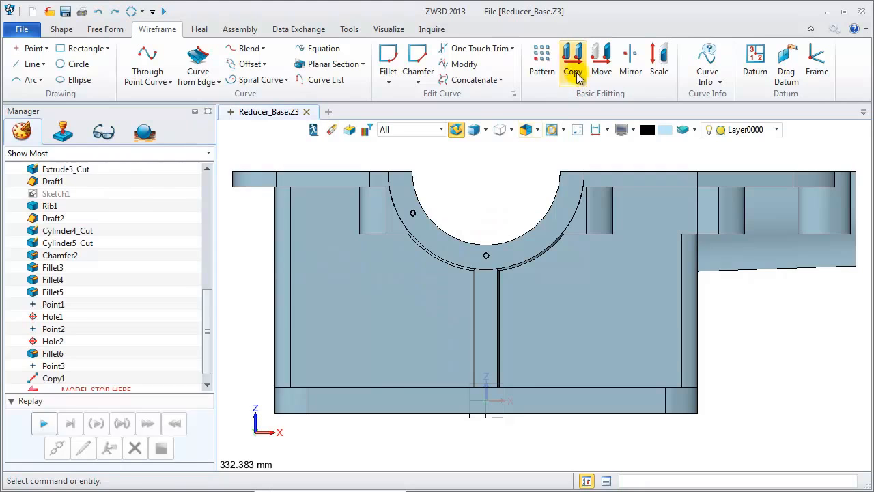
- Copy the original point again, rotating it 60 degrees about the large bore's axis
left_click(573, 65)
left_click(485, 257)
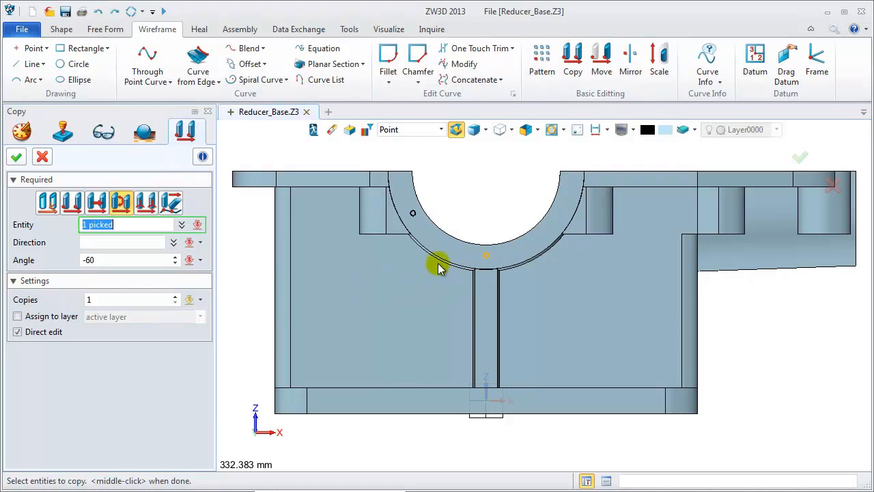
middle_click(467, 231)
middle_click(460, 241)
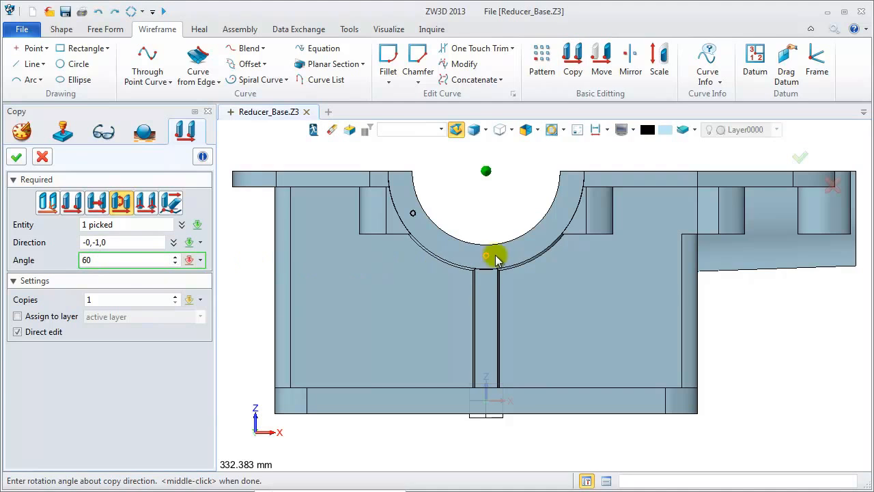
left_click(16, 157)
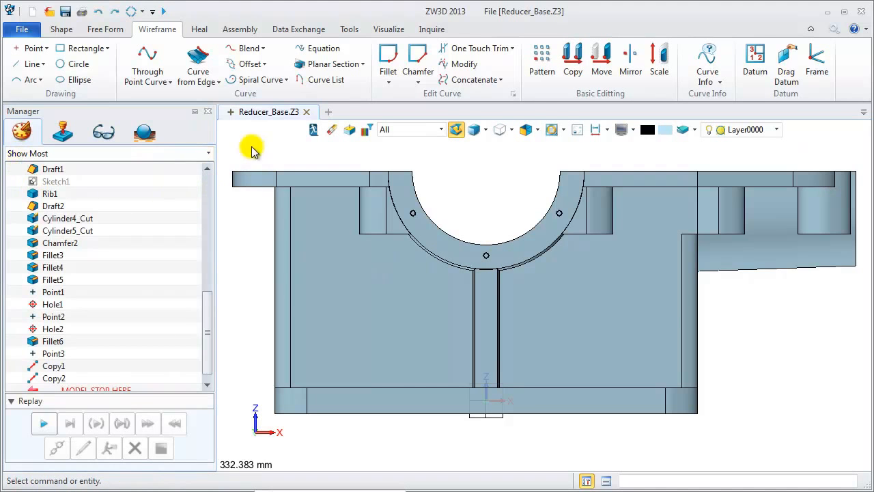
- Start a hole feature on the semicircular front face of the large bore and place it at the three points
left_click(61, 29)
left_click(314, 65)
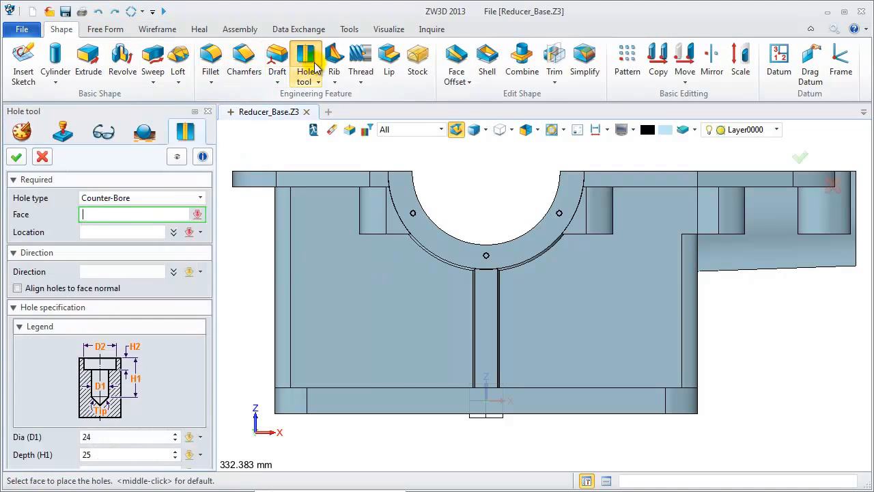
left_click(430, 235)
left_click(410, 130)
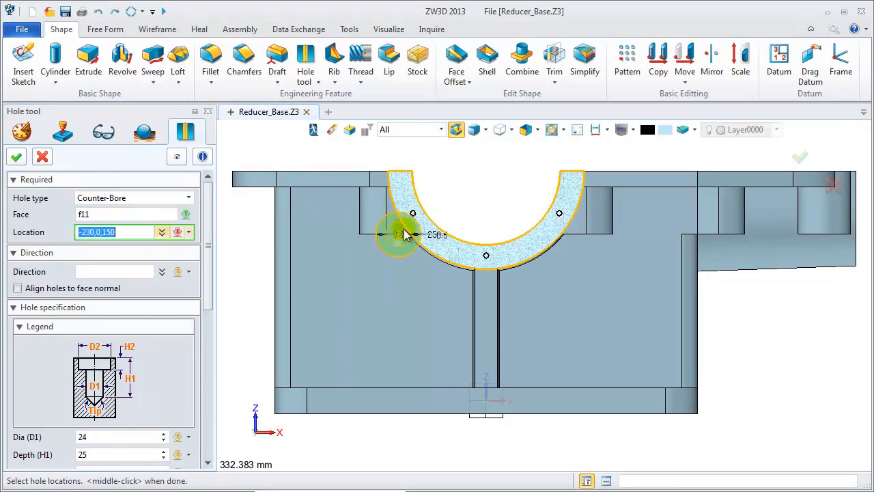
left_click(409, 131)
left_click(389, 204)
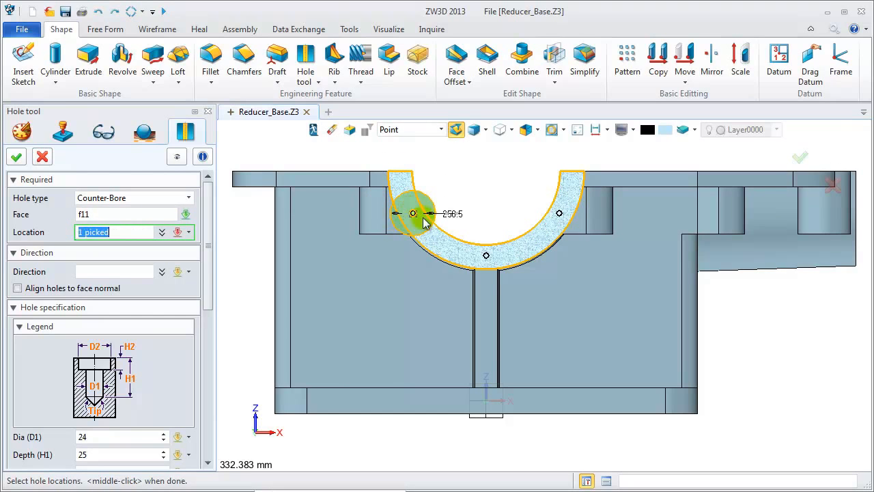
left_click(487, 258)
left_click(561, 216)
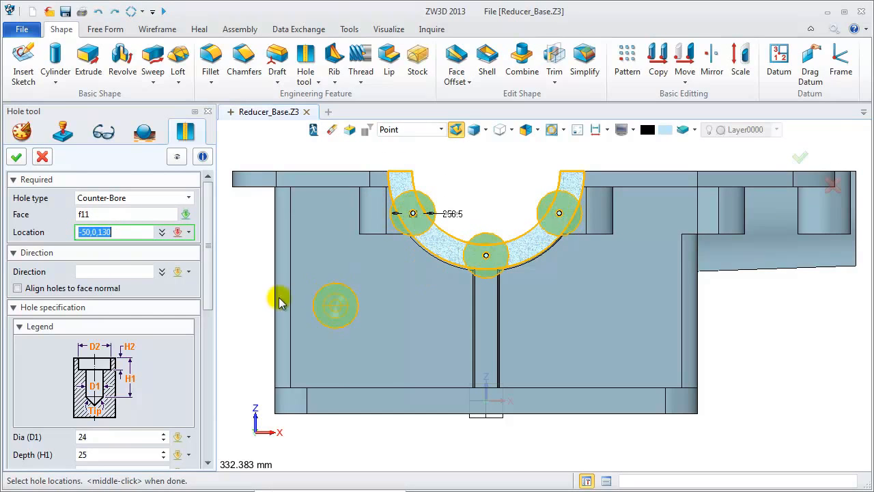
- Clear the counter-bore dimensions and create the three holes as simple holes using the M10X1.25 bundle
left_click_drag(209, 268, 209, 351)
left_click(80, 235)
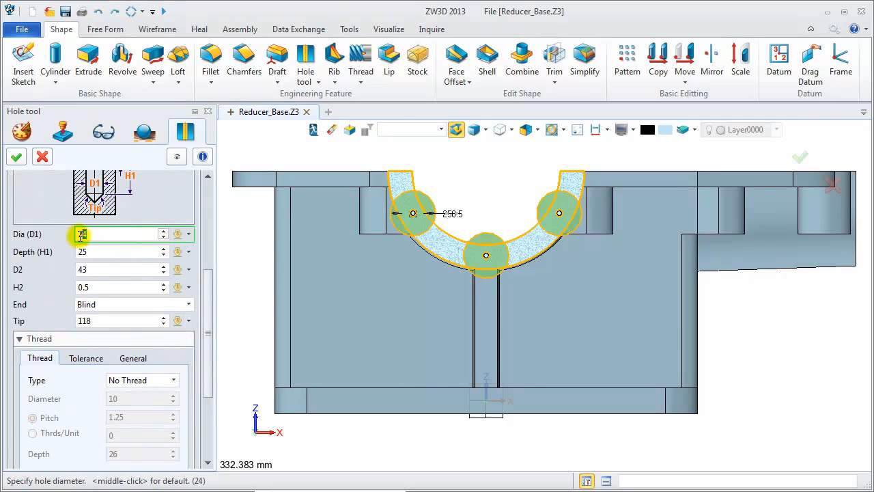
left_click(98, 251)
left_click(91, 270)
left_click(95, 287)
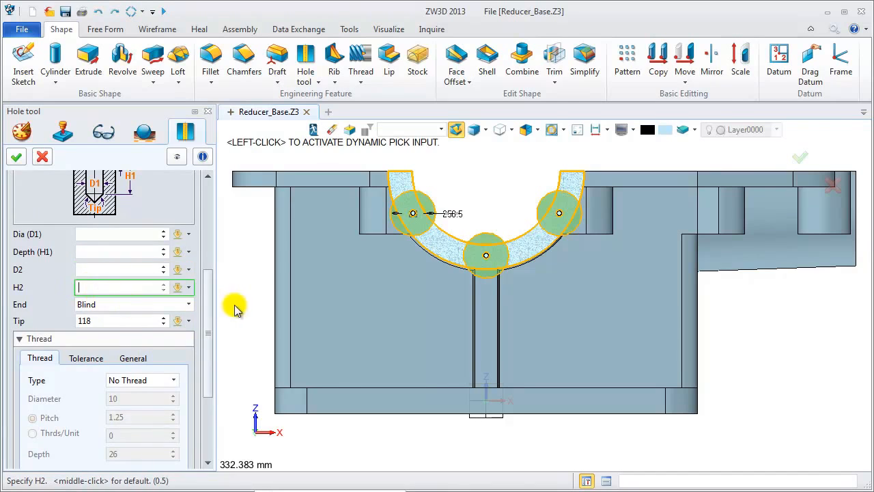
left_click_drag(208, 303, 208, 369)
left_click(151, 383)
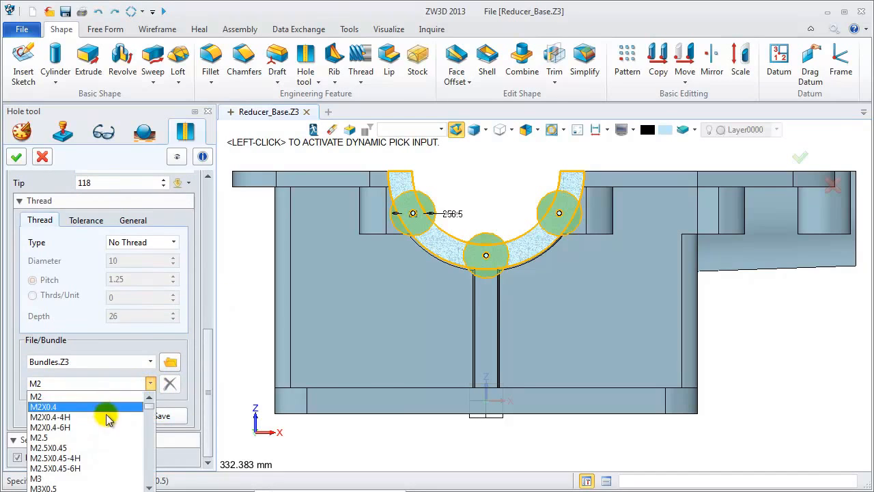
left_click_drag(151, 403, 152, 421)
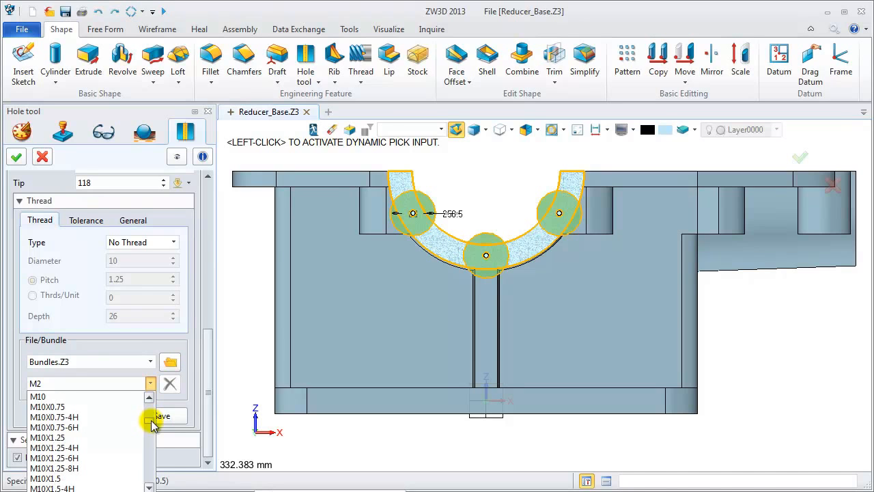
left_click(65, 437)
left_click_drag(203, 352, 208, 199)
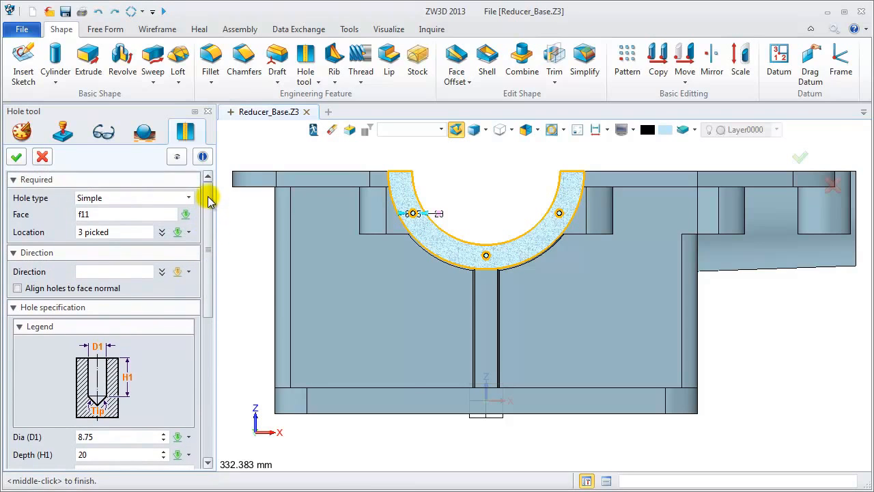
left_click(16, 156)
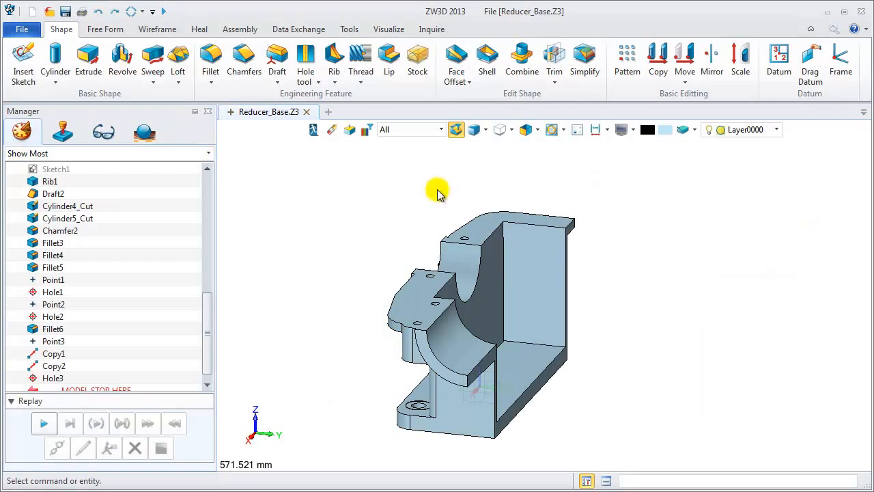
- Move the half base from the midpoint of its bottom edge on the open side to the origin, 0
left_click(686, 62)
left_click(517, 292)
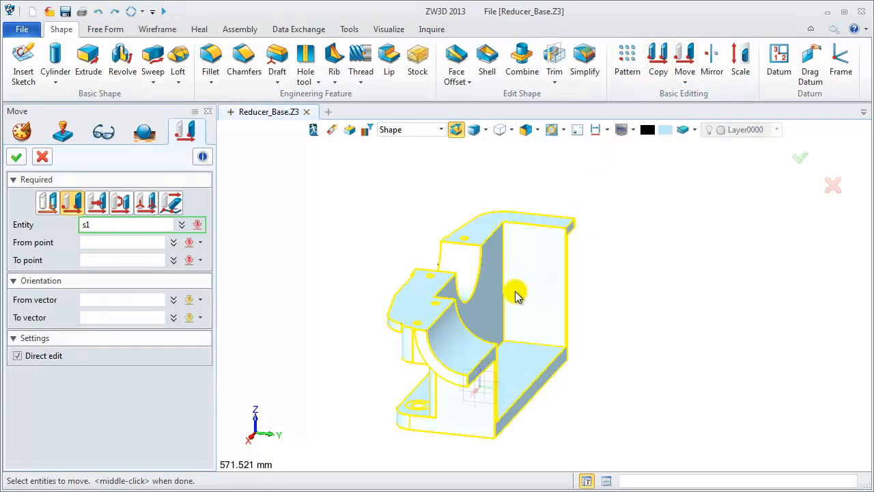
left_click(115, 239)
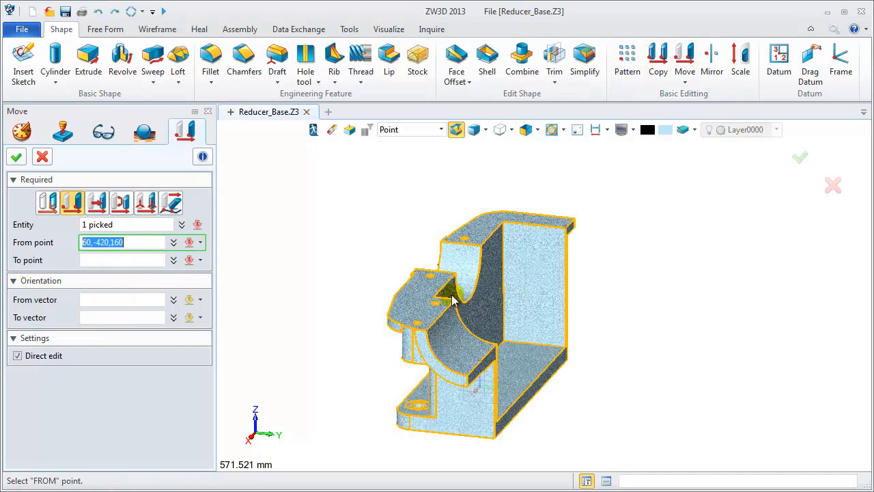
right_click(543, 383)
left_click(606, 133)
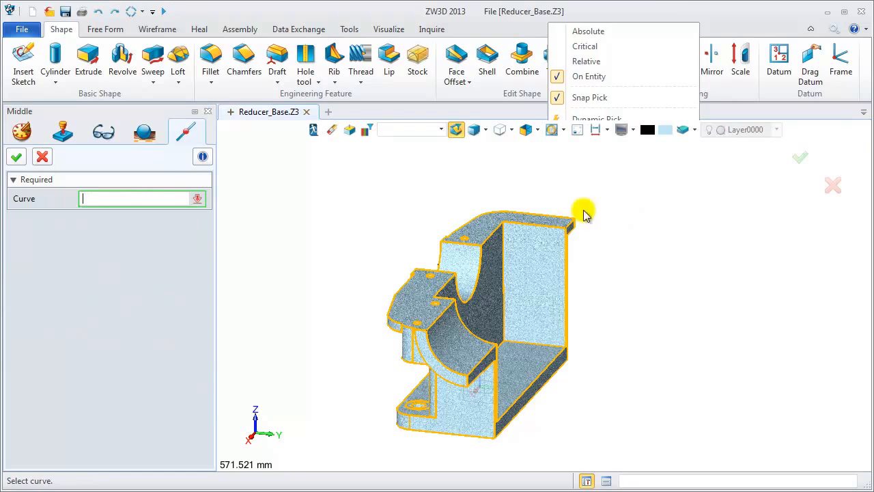
left_click(533, 381)
left_click(138, 260)
type("0")
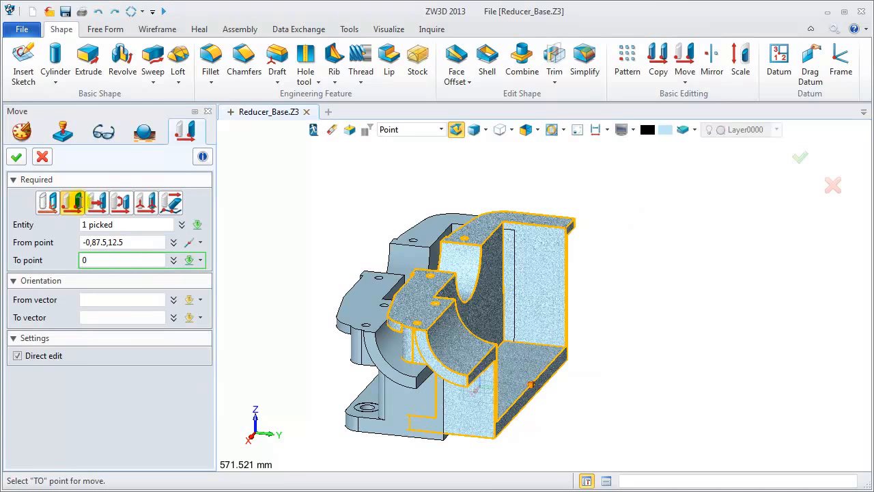
left_click(16, 158)
- Restrict selection to points and hide the reference points around the bores
left_click(401, 129)
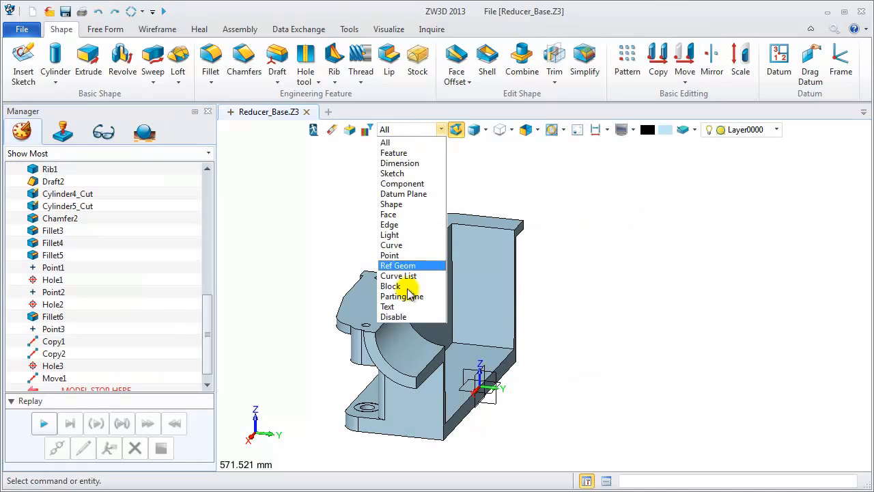
left_click(389, 255)
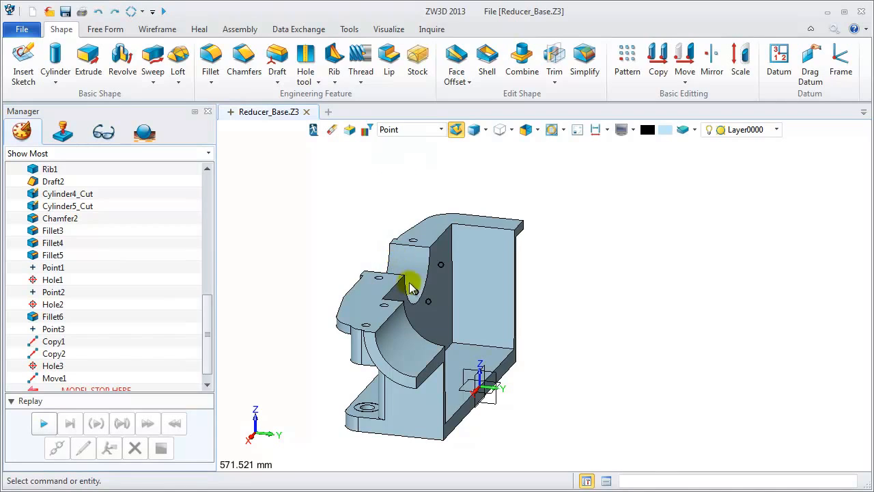
left_click_drag(382, 236, 513, 325)
middle_click(443, 281)
left_click(506, 285)
- Mirror the half base about the XZ plane, keeping the original as a copy
left_click(712, 61)
left_click(480, 310)
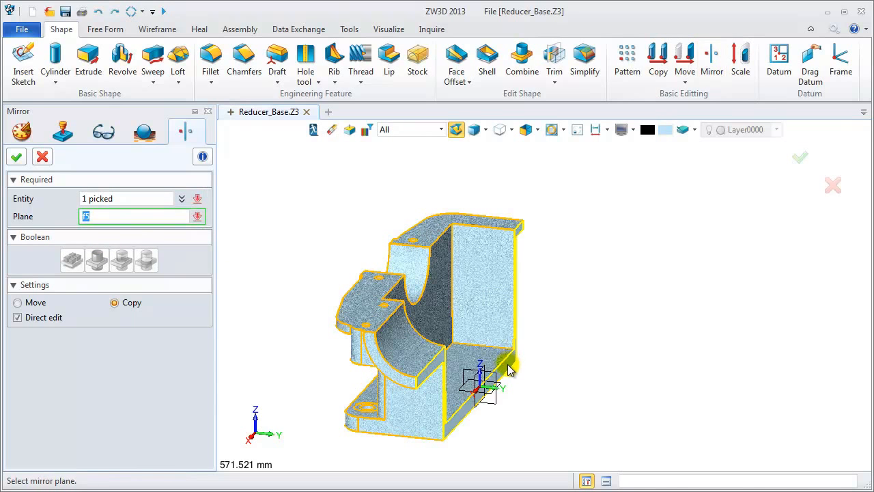
left_click(478, 409)
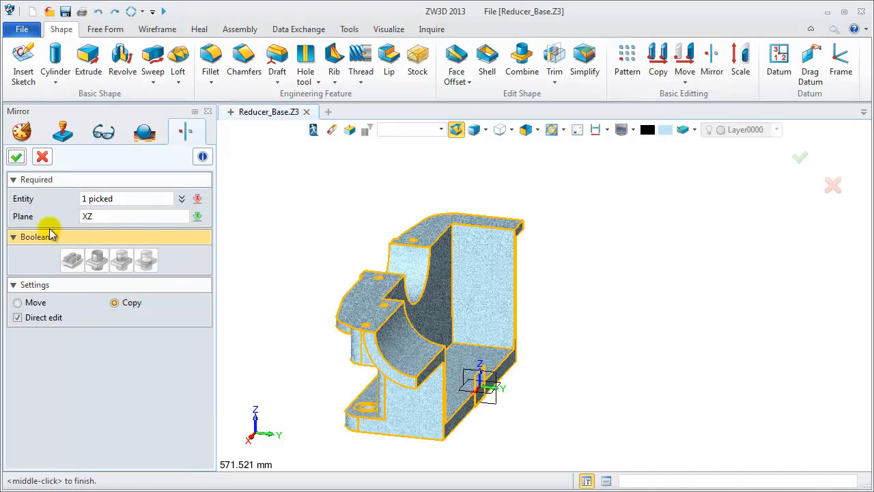
left_click(17, 157)
- Combine the original half and its mirrored half into one body with an Add operation
left_click(522, 62)
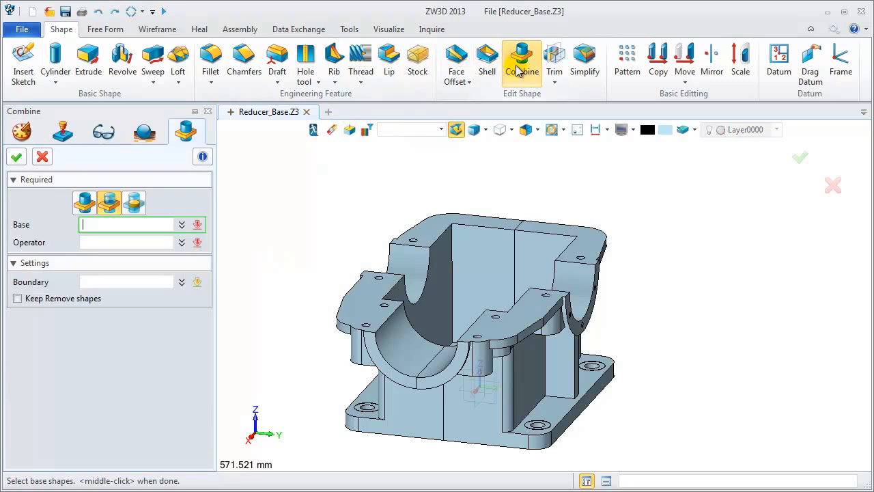
left_click(457, 232)
left_click(541, 282)
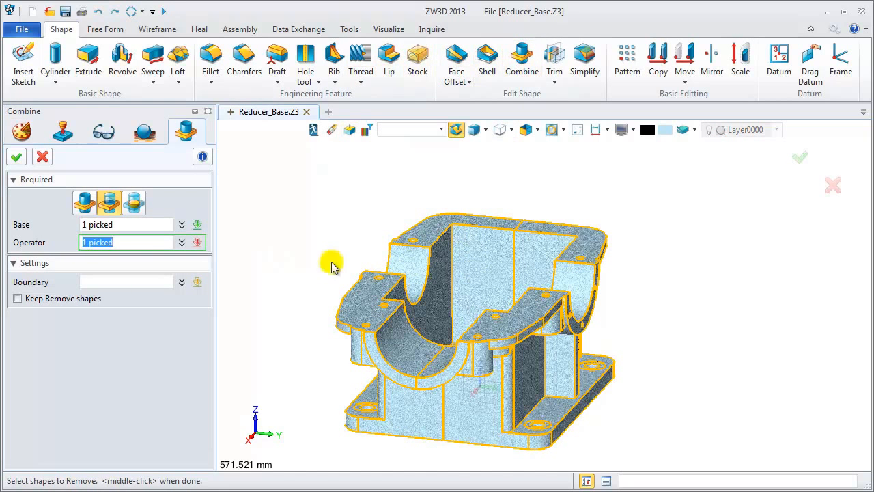
left_click(81, 202)
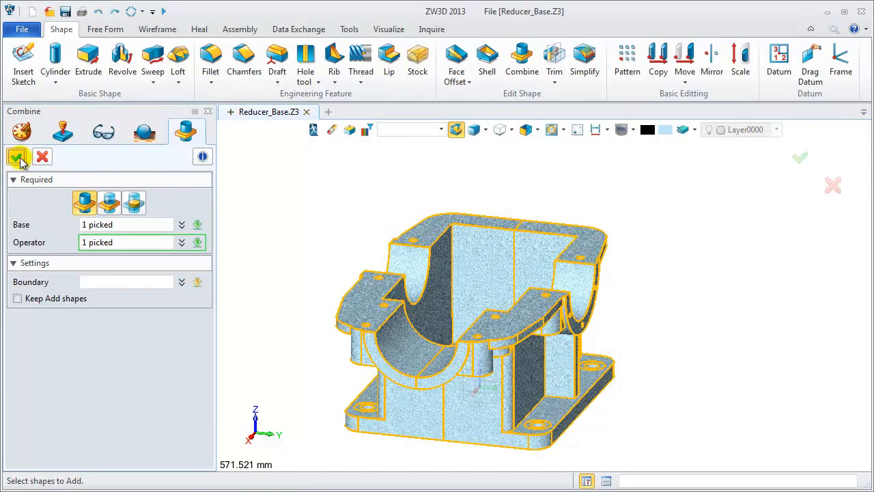
left_click(17, 158)
- Start a new sketch on the XZ plane of the joined reducer base
right_click_drag(353, 305, 433, 309)
right_click(299, 191)
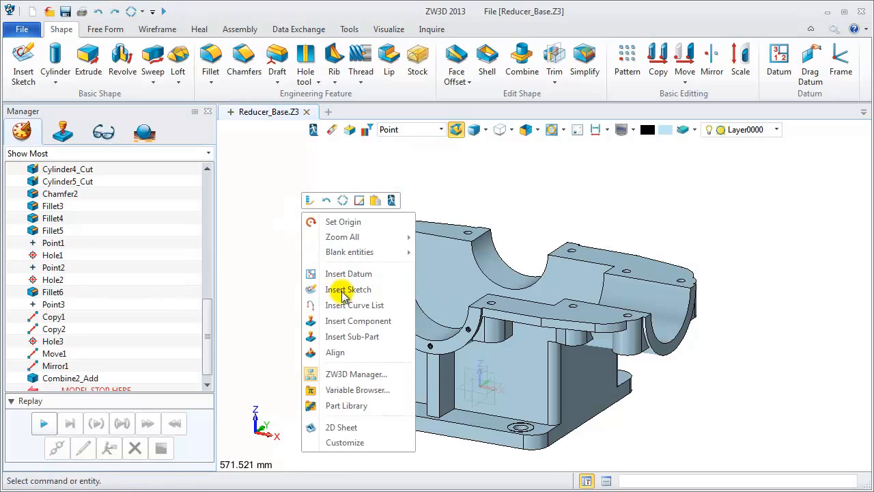
left_click(336, 289)
left_click(478, 370)
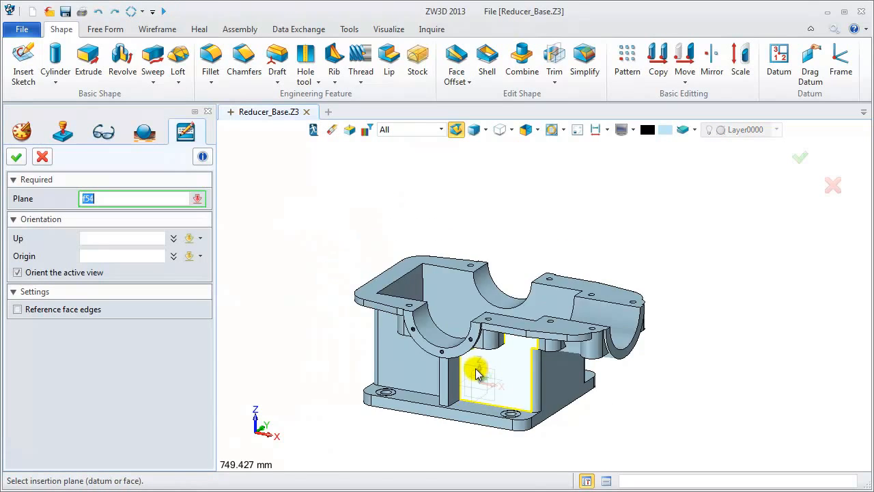
left_click(427, 345)
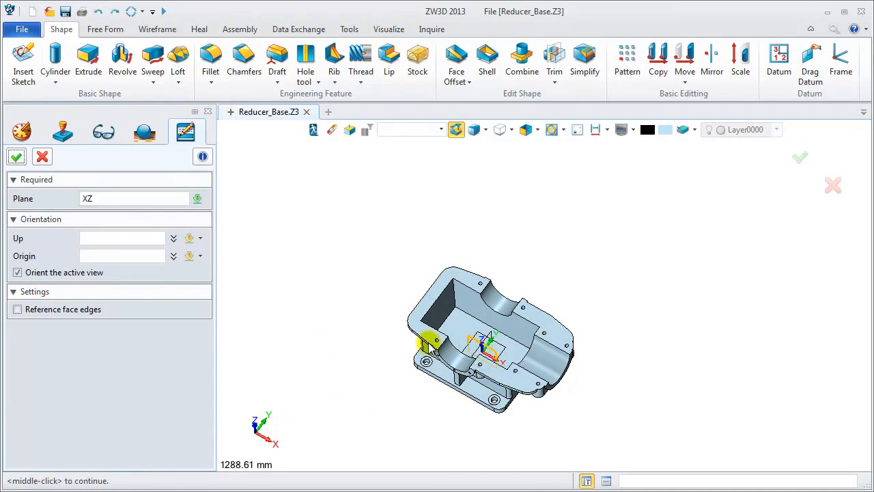
middle_click(362, 322)
scroll(500, 283, "up", 5)
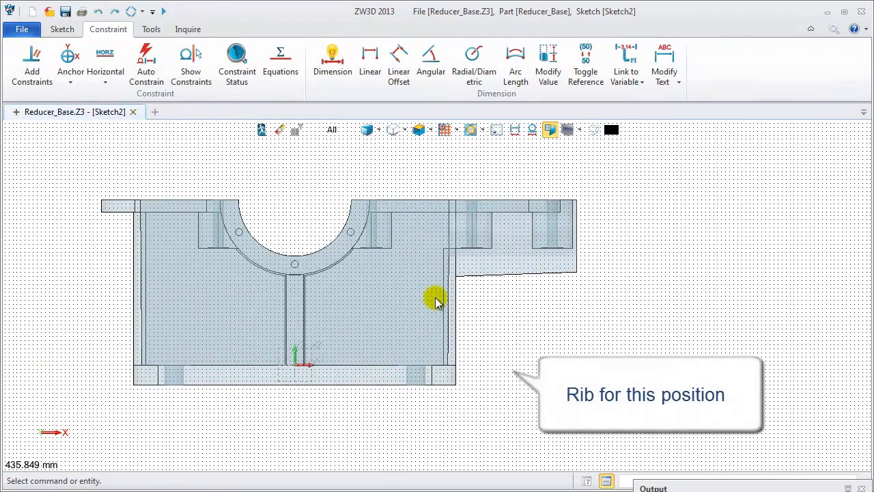
- Draw the rib profile with a sloped line from 195,10 to 300,65 and a vertical line up to 300,110 under the overhanging bearing section
left_click(62, 29)
left_click(49, 60)
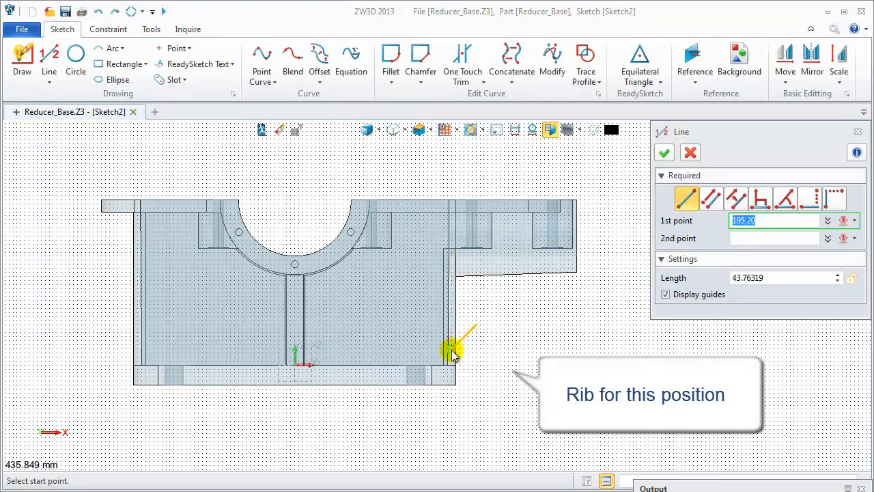
scroll(455, 359, "up", 4)
left_click(451, 356)
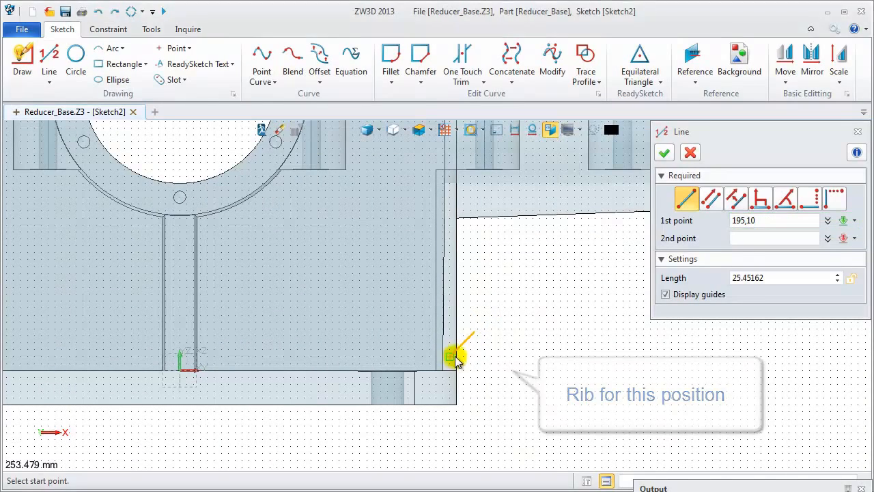
left_click(596, 280)
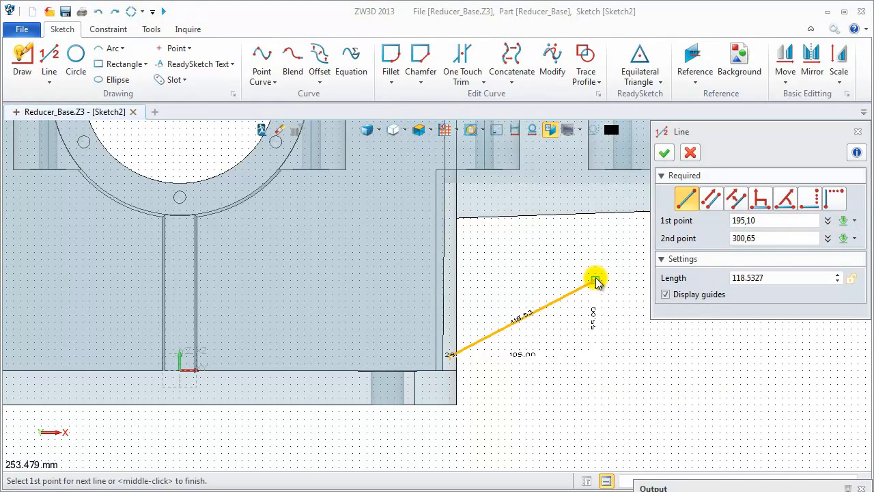
left_click(596, 280)
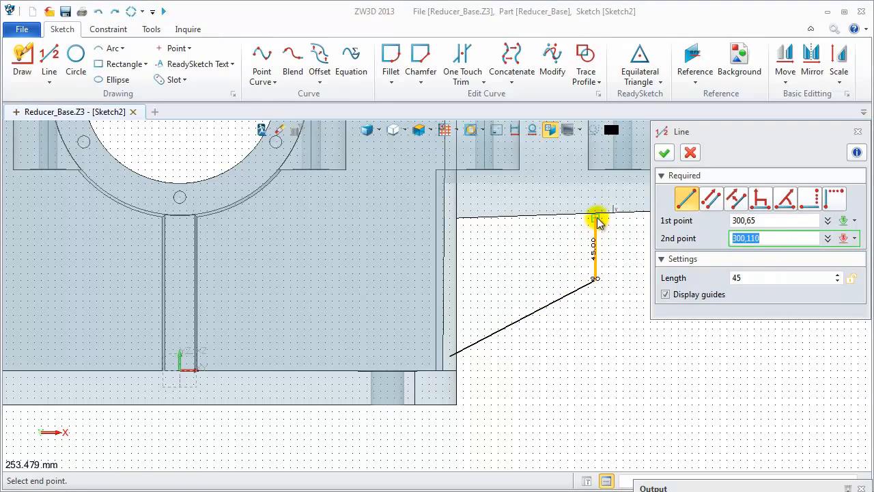
left_click(597, 220)
middle_click(599, 236)
scroll(599, 242, "down", 3)
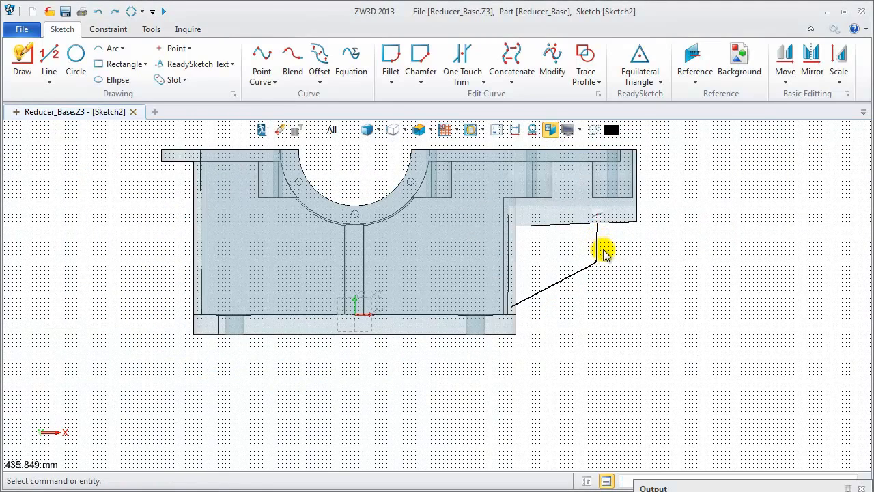
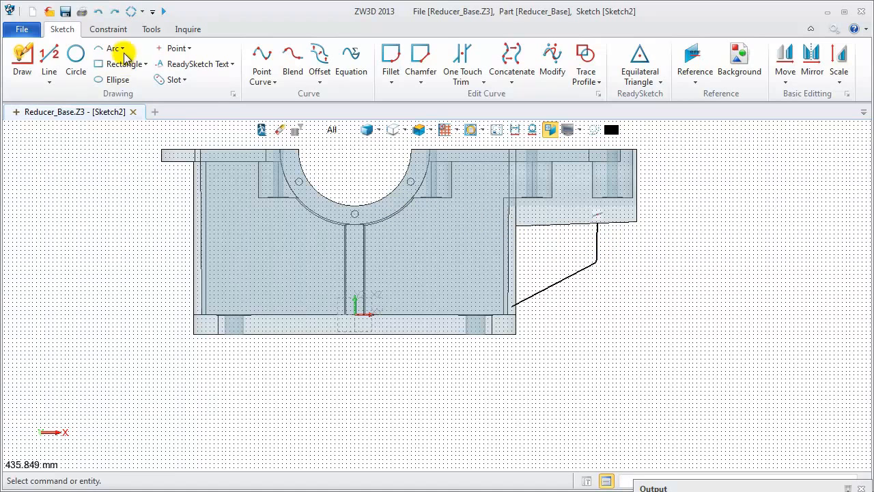
- Dimension the horizontal distance from the end wall's corner below the overhang to the vertical profile line as 90 mm, and exit the sketch
left_click(108, 29)
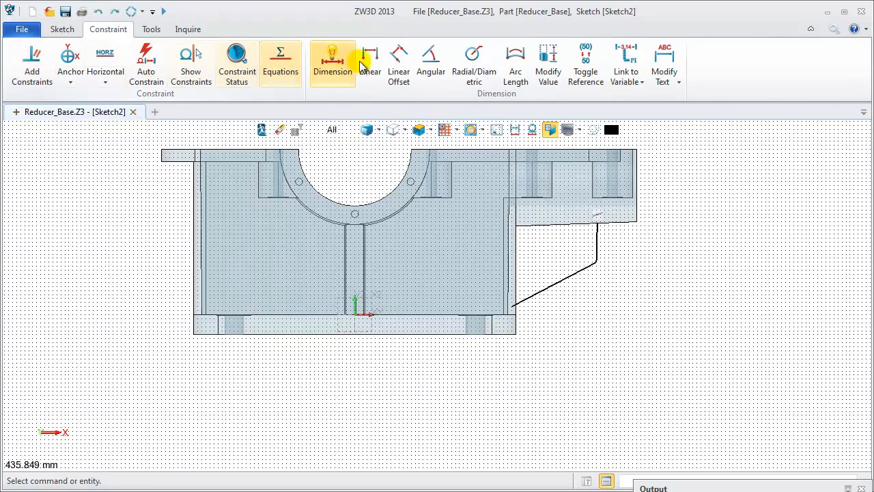
left_click(364, 63)
left_click(516, 226)
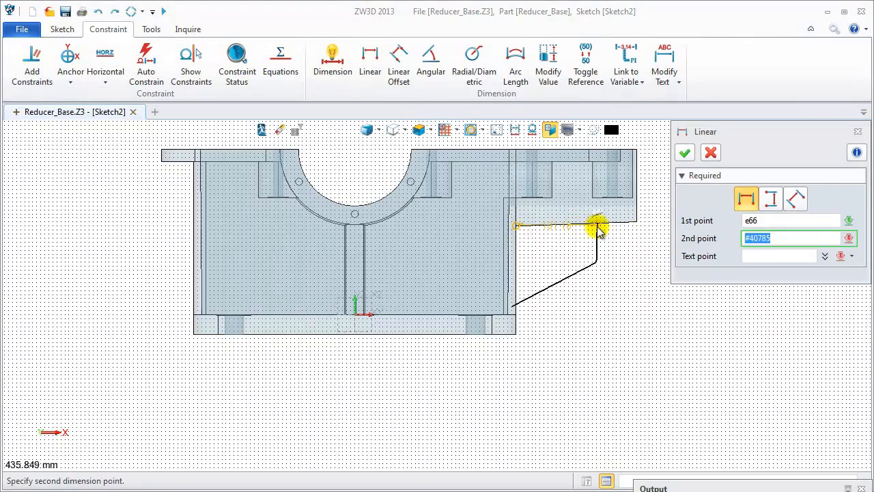
left_click(598, 231)
left_click(551, 137)
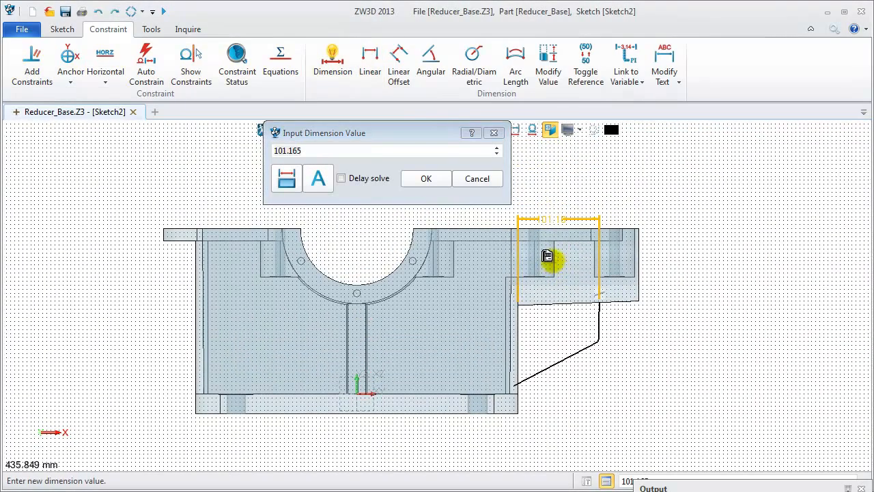
left_click_drag(335, 153, 250, 156)
type("9")
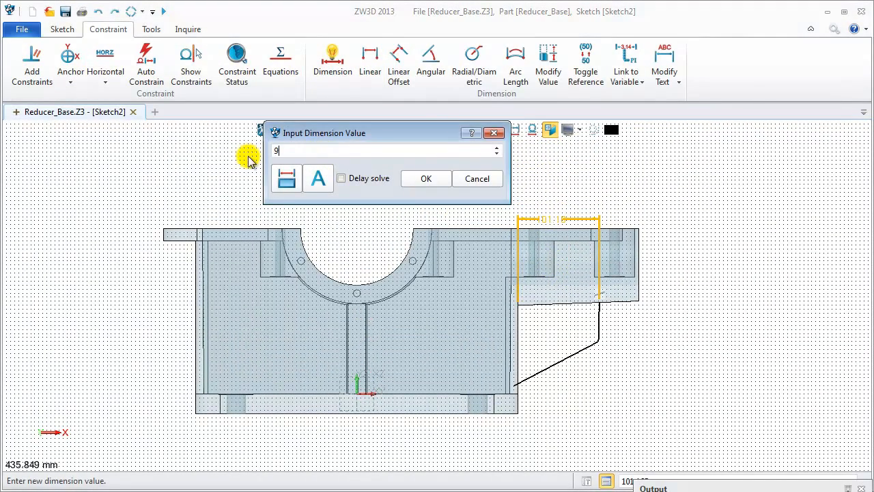
type("0")
key("Return")
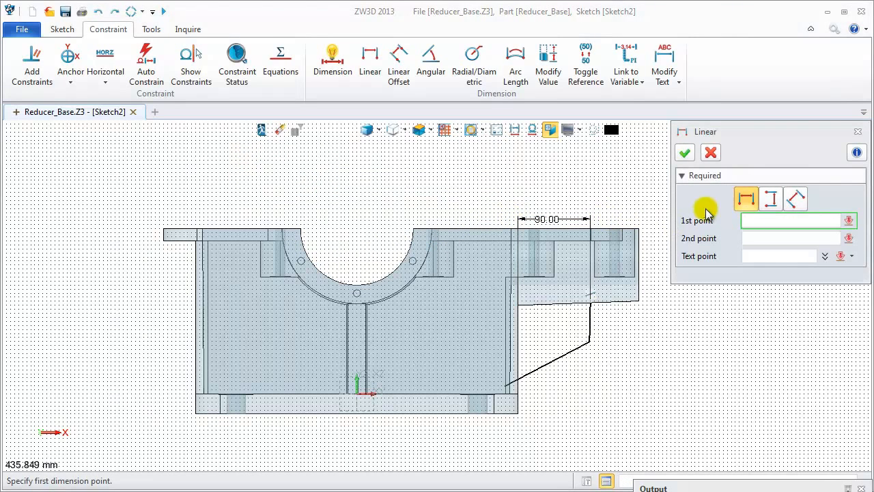
left_click(685, 153)
right_click(478, 176)
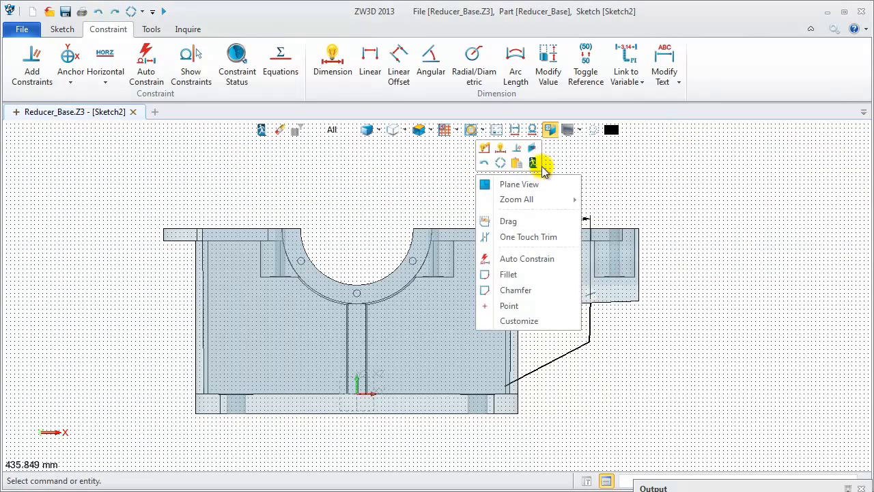
left_click(598, 167)
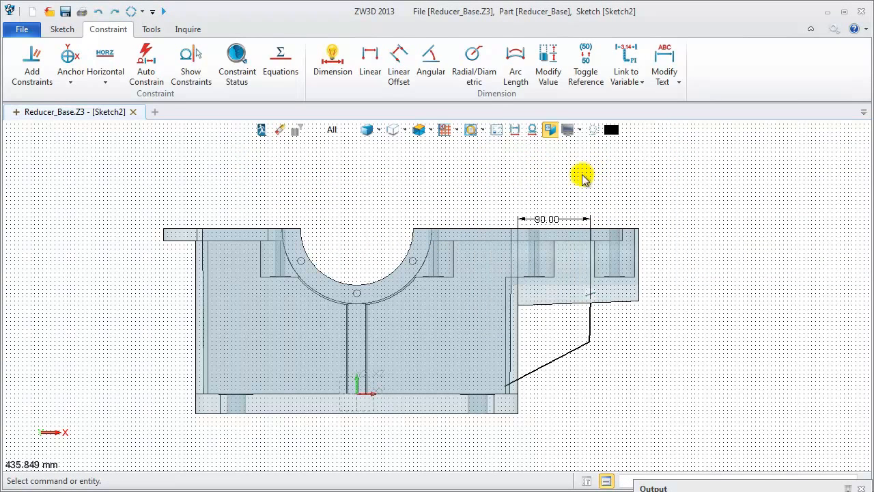
right_click(453, 180)
left_click(509, 171)
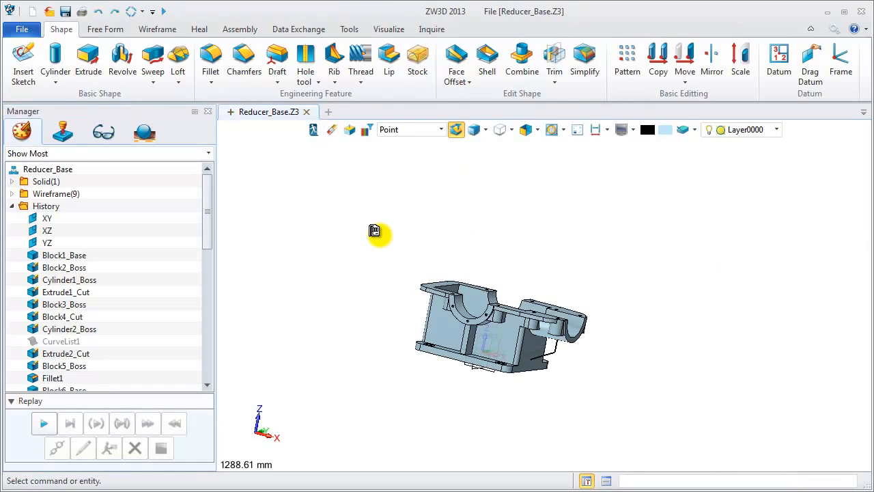
- Create a parallel rib from the sketched profile, 8 mm wide to both sides, without a draft angle and with the material direction flip turned off
left_click(334, 60)
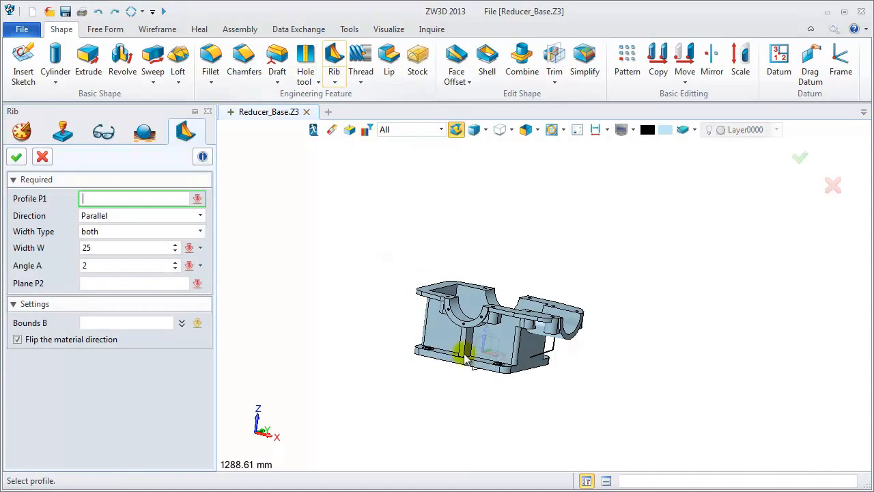
scroll(524, 383, "up", 2)
left_click(560, 347)
middle_click(561, 347)
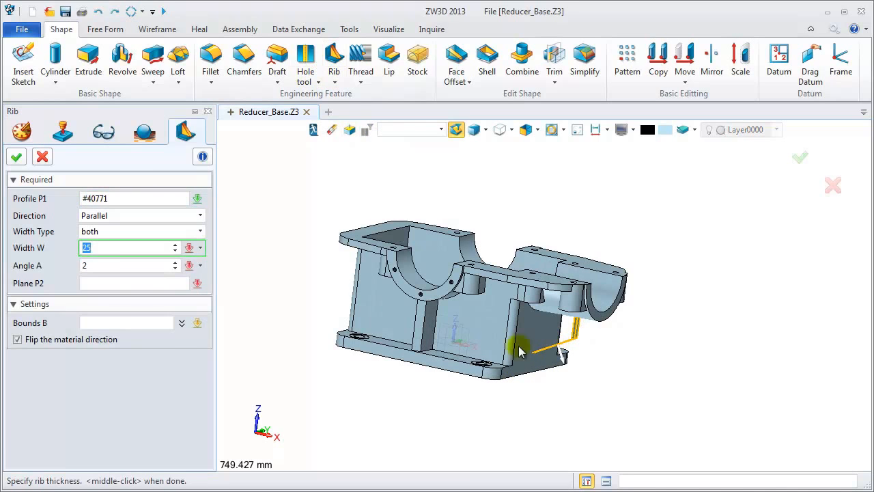
middle_click(66, 263)
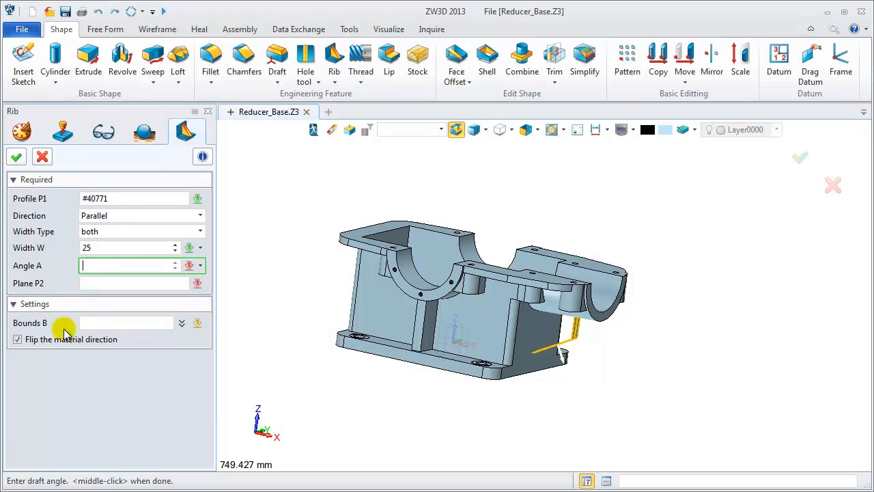
left_click(38, 341)
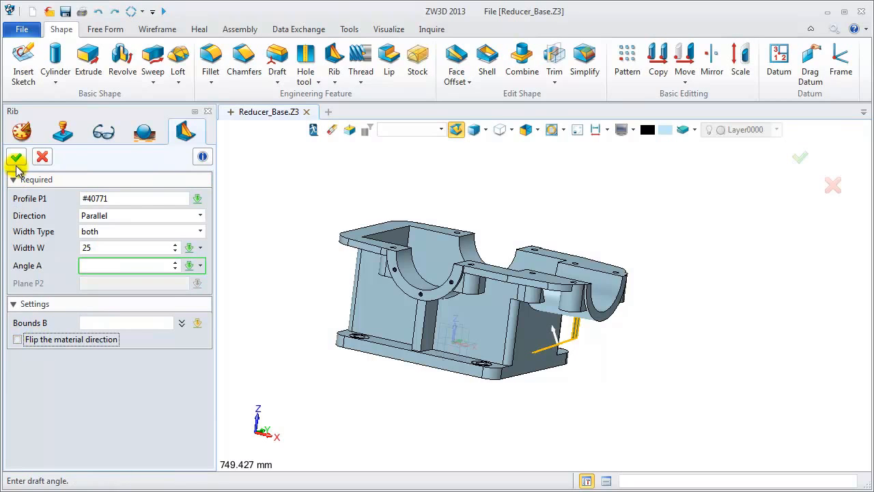
left_click_drag(107, 248, 72, 249)
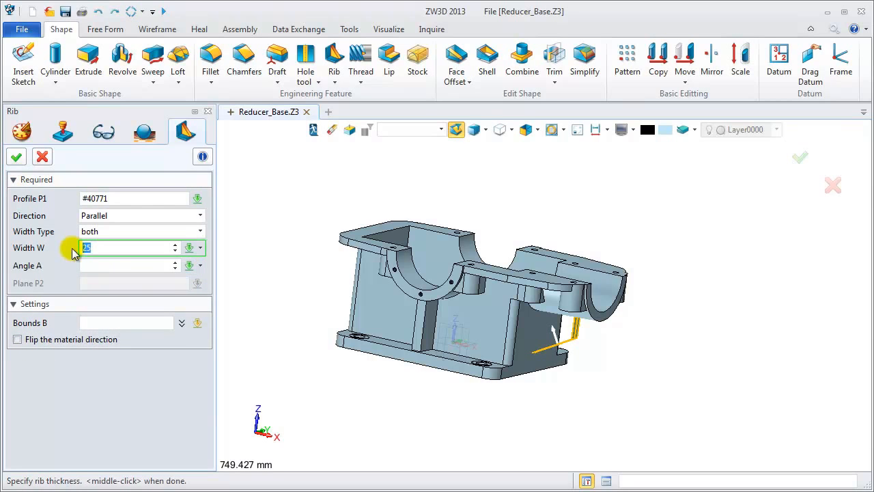
type("8")
left_click(16, 159)
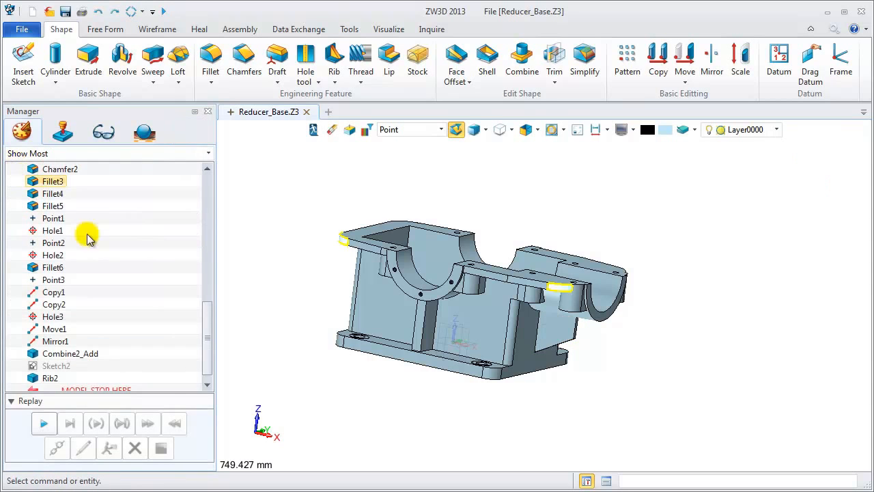
- Start another sketch on the XZ plane and add the rib's sloped lower edge as reference geometry
right_click_drag(424, 372, 373, 375)
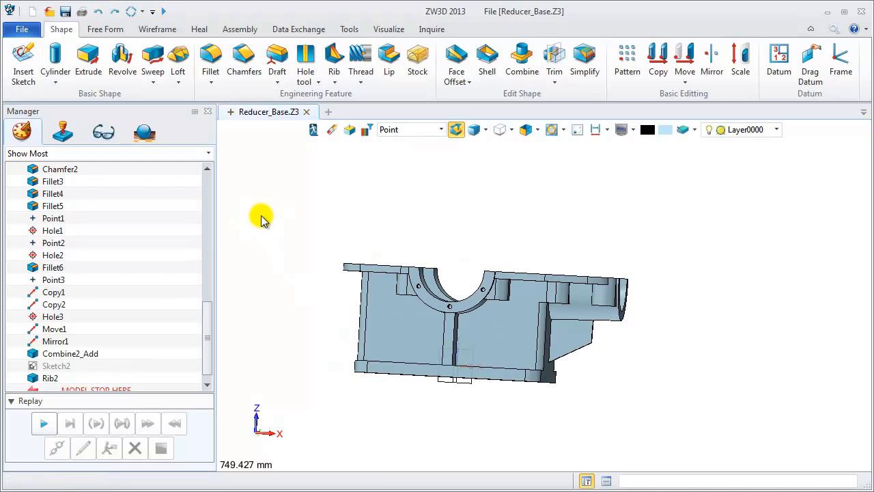
right_click(263, 218)
left_click(306, 296)
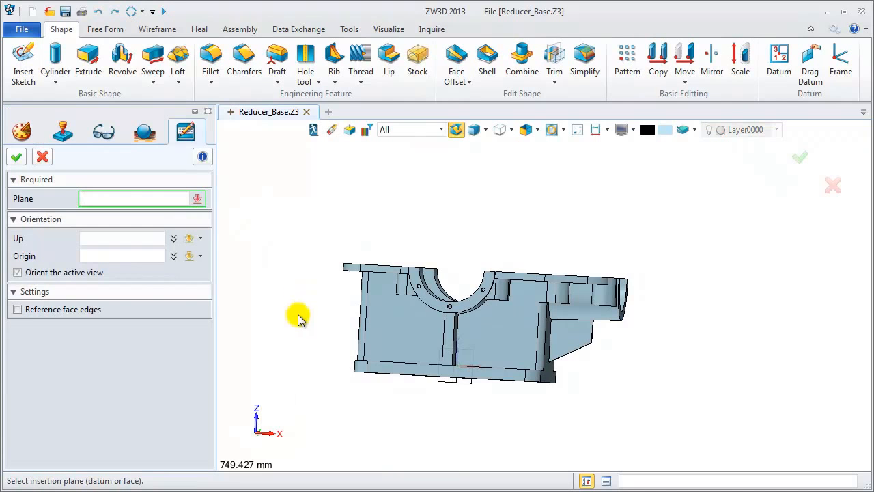
middle_click(441, 386)
left_click(695, 60)
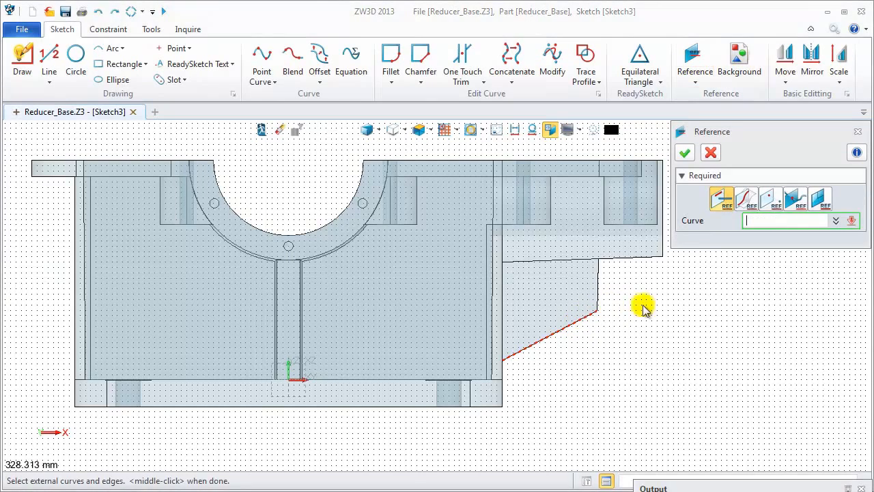
left_click(687, 153)
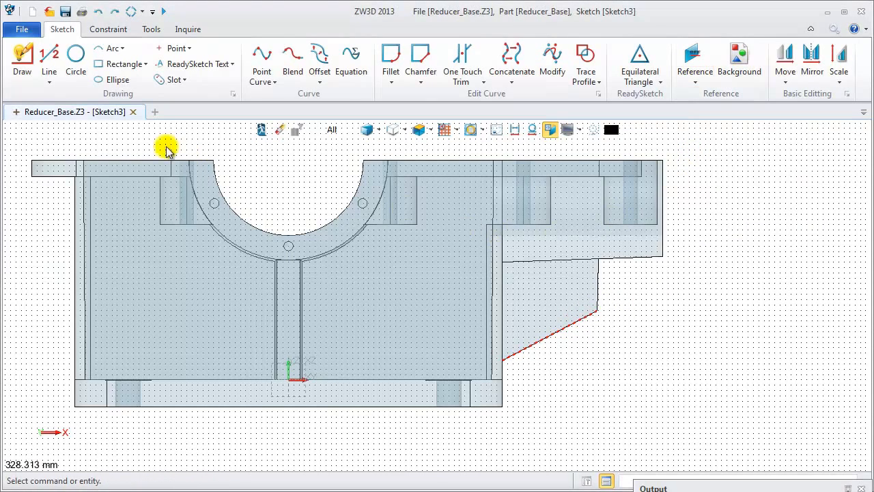
- Draw a vertical line from the outer end of the rib's sloped edge up past the underside of the overhang
left_click(49, 55)
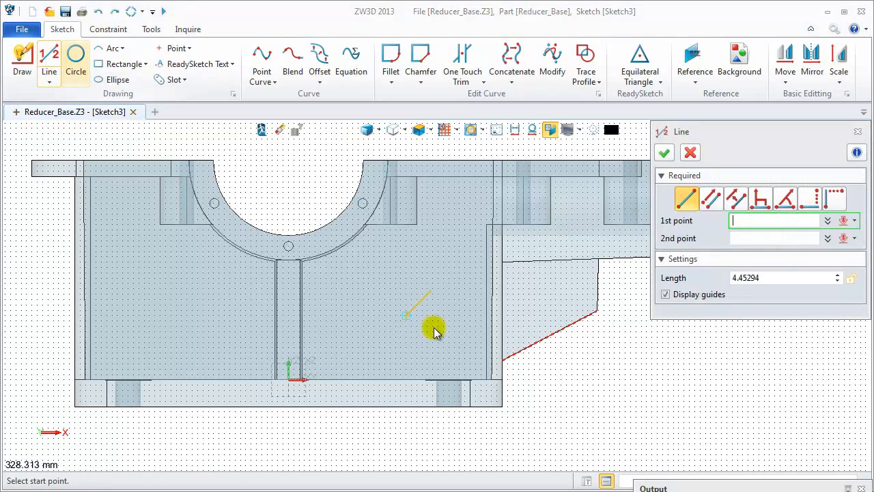
left_click(597, 310)
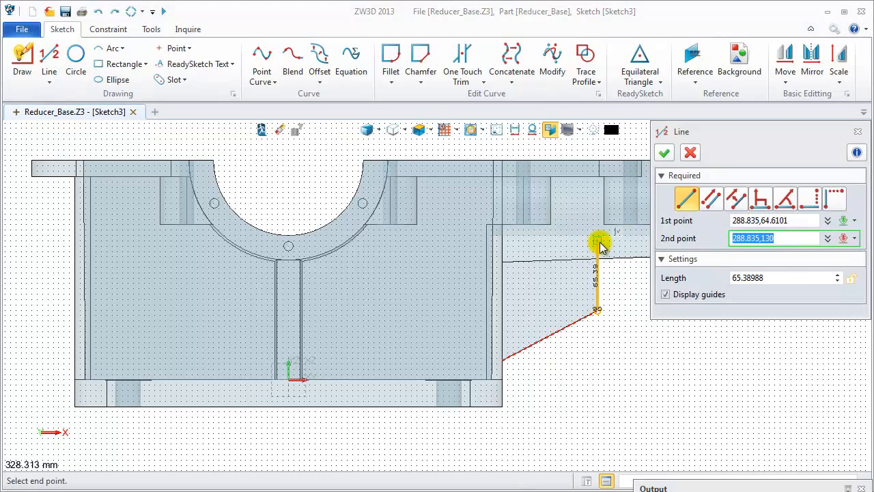
left_click(598, 247)
middle_click(595, 248)
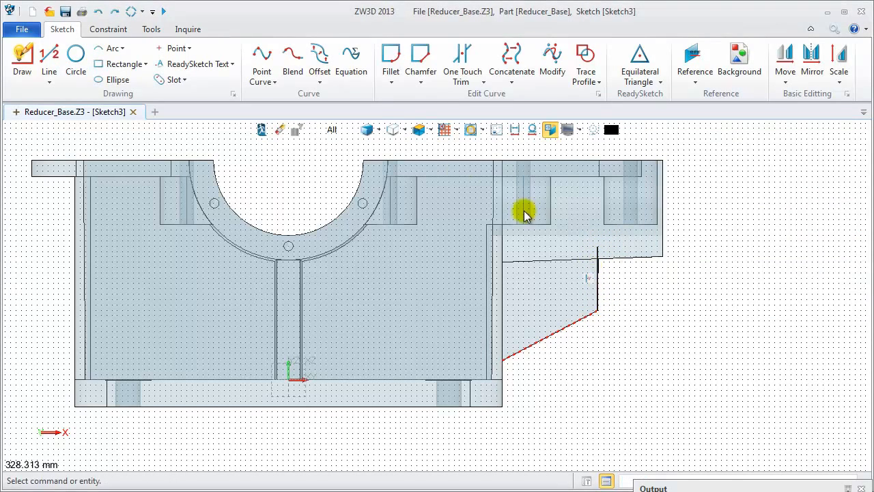
- Offset the vertical line 50 mm outward, away from the base's end wall
left_click(319, 60)
left_click(751, 212)
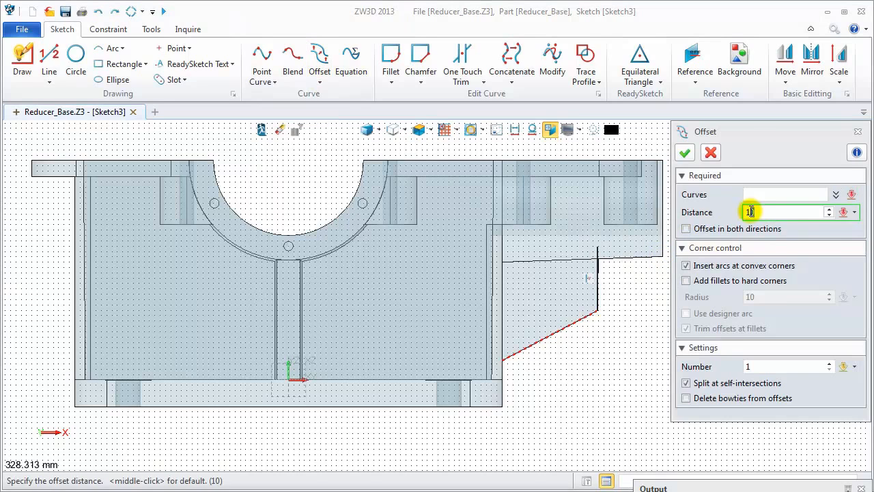
key("Return")
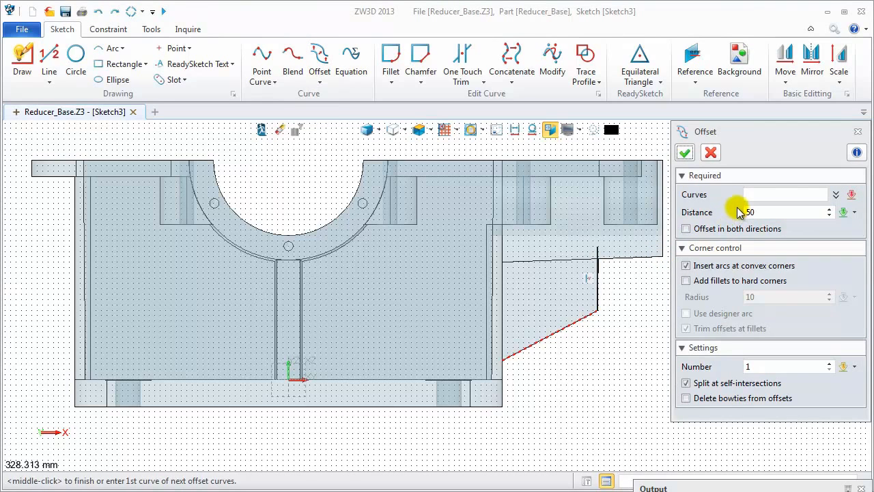
left_click(599, 276)
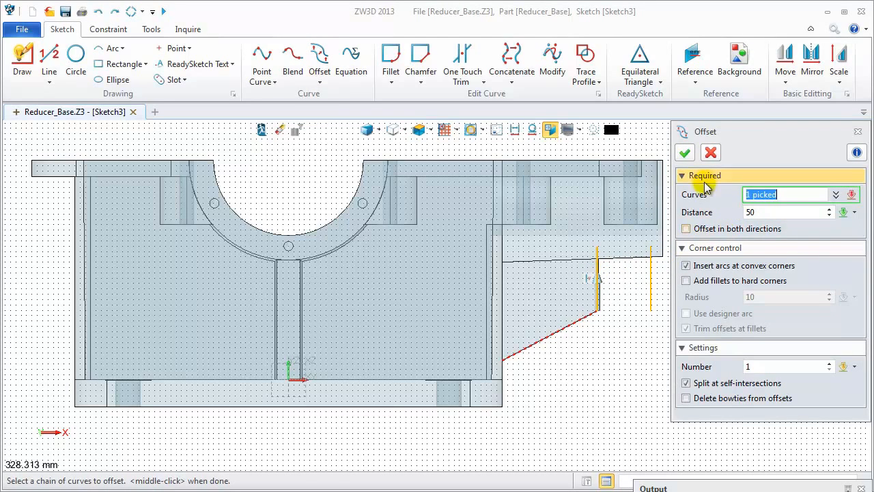
left_click(685, 152)
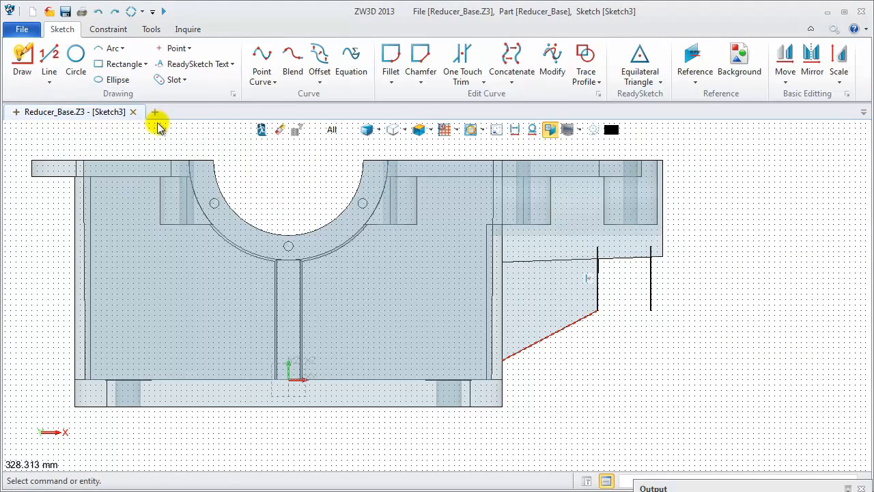
- Draw a line about 9 mm long from the outer end of the rib's sloped edge, continuing parallel to that slope
left_click(49, 56)
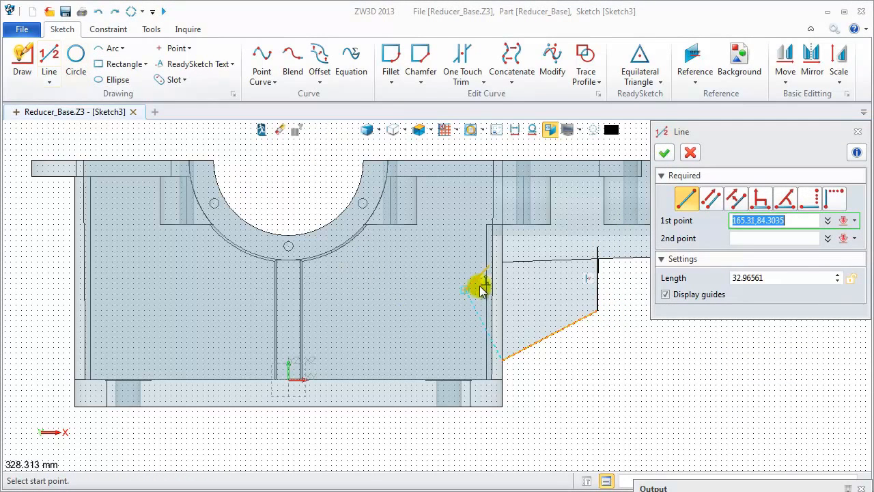
left_click(596, 313)
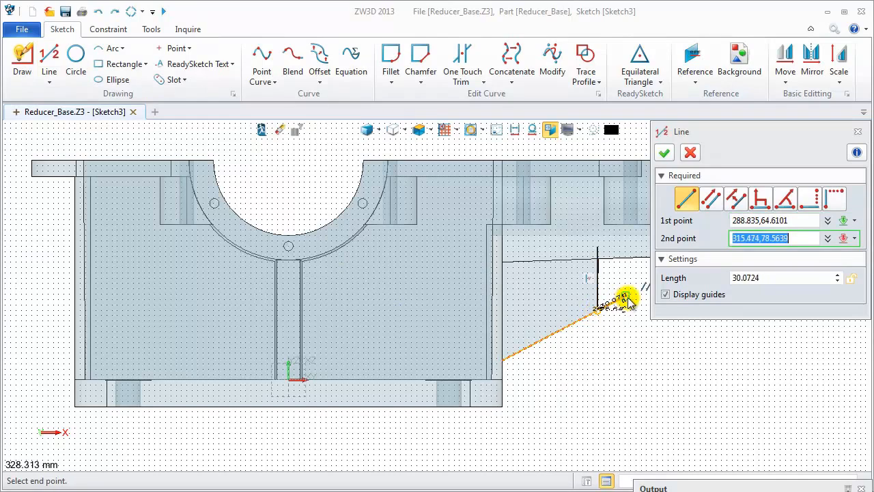
scroll(630, 298, "up", 4)
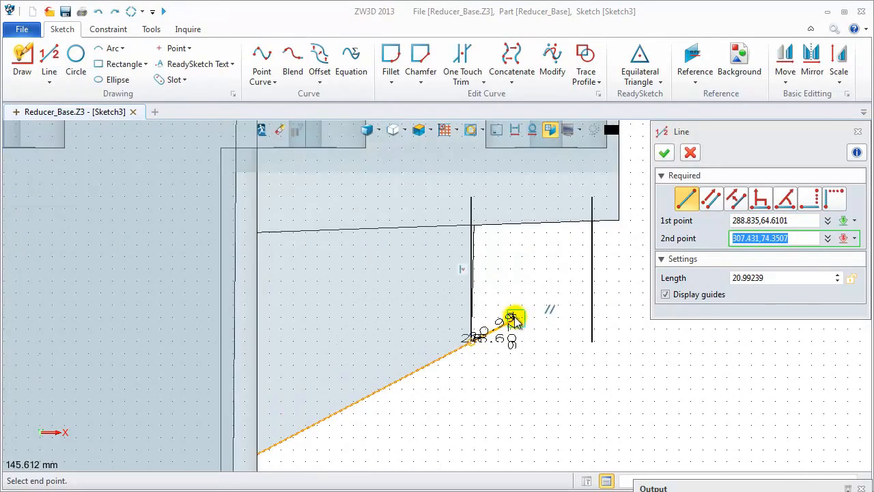
left_click(476, 334)
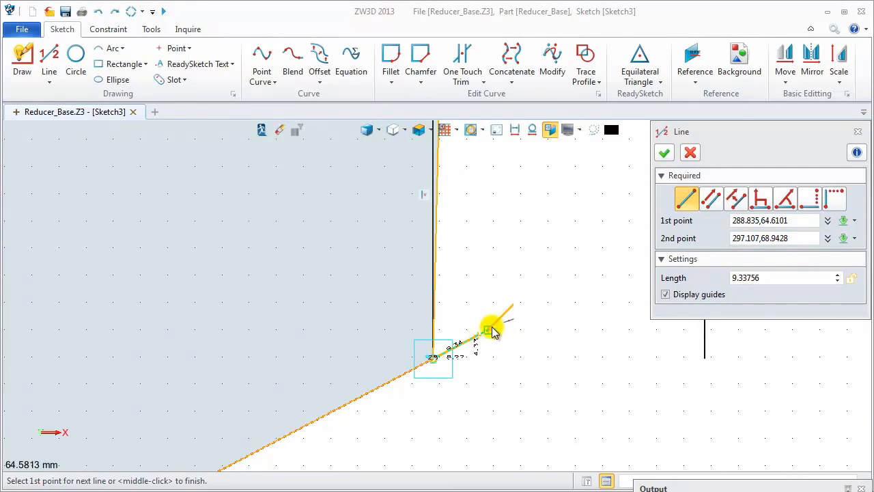
middle_click(526, 303)
scroll(511, 283, "down", 2)
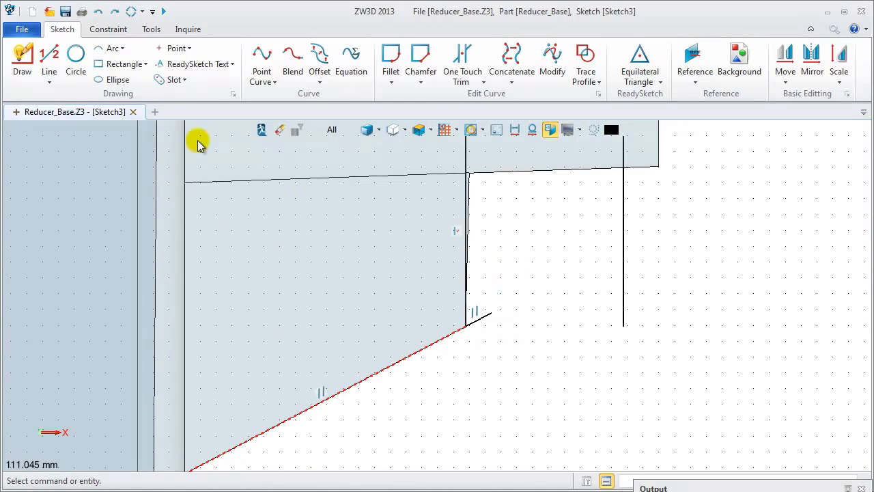
- Draw a circle of radius 12 mm beside the short sloped line and one of radius 10 mm between it and the outer vertical line
left_click(75, 65)
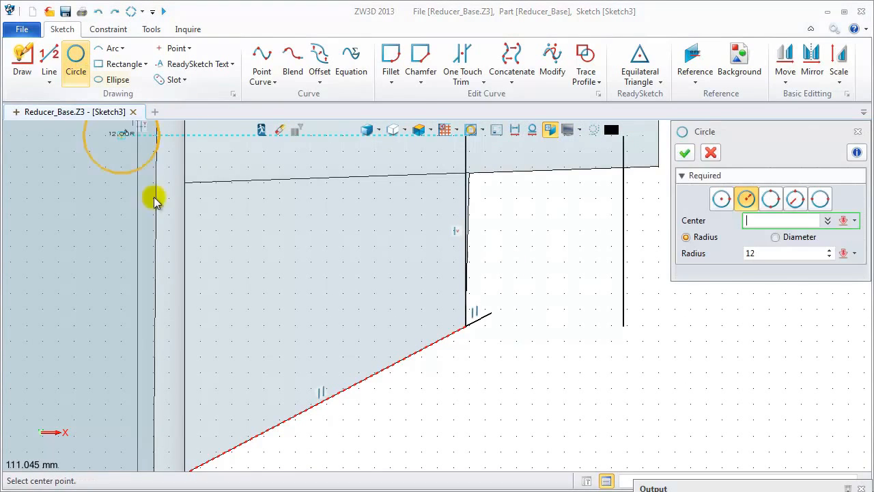
left_click(517, 330)
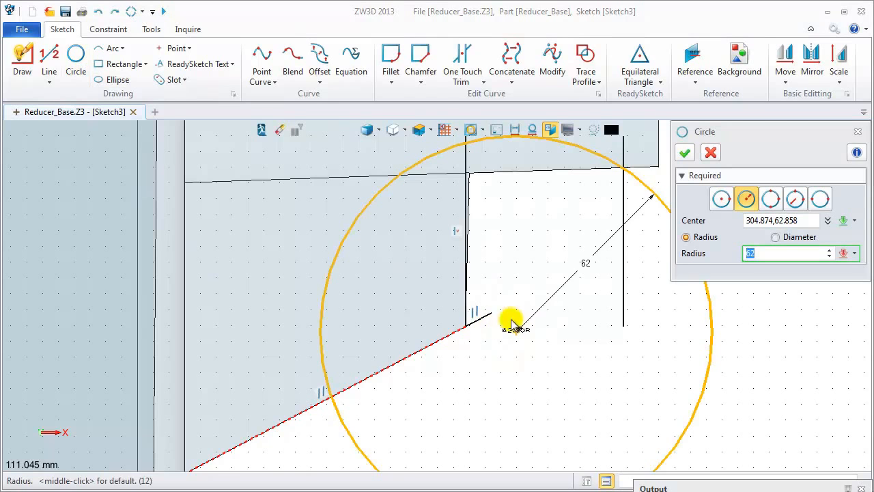
type("12")
key("Return")
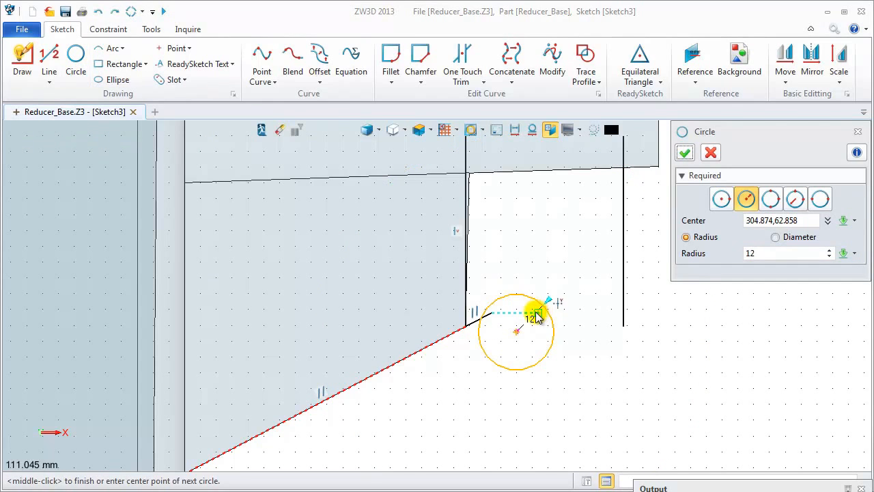
middle_click(529, 312)
middle_click(554, 289)
left_click(579, 294)
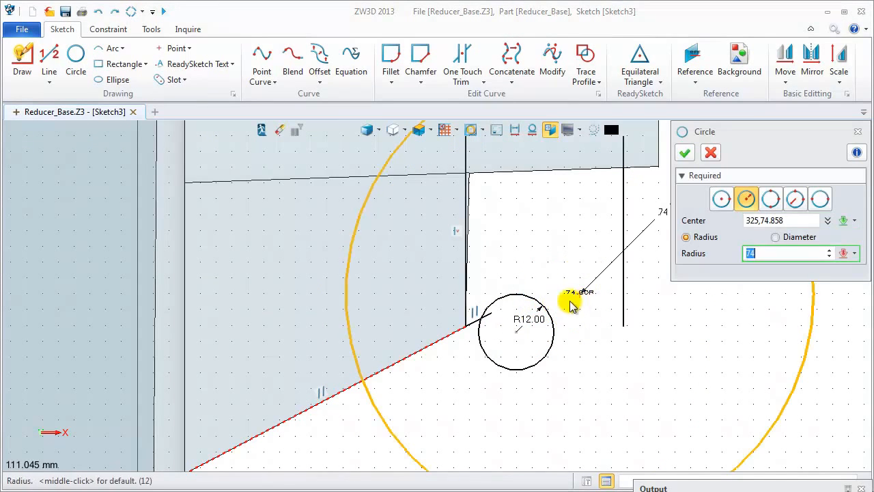
type("10")
key("Return")
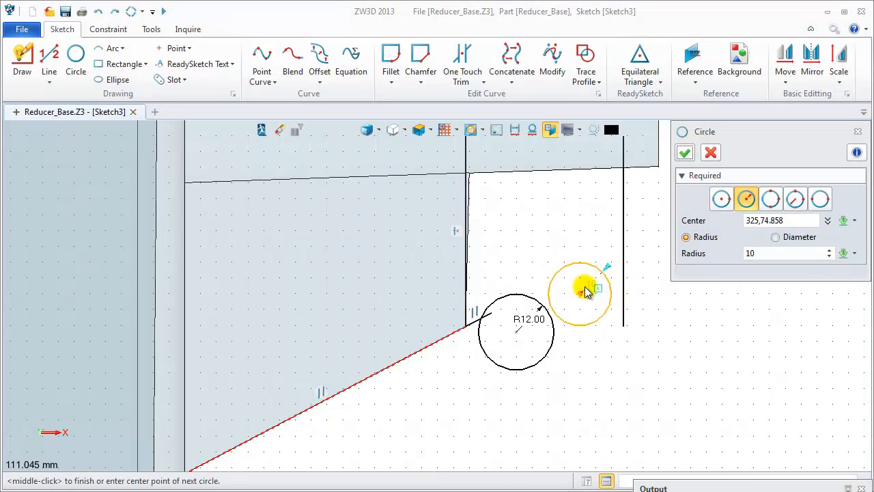
left_click(685, 153)
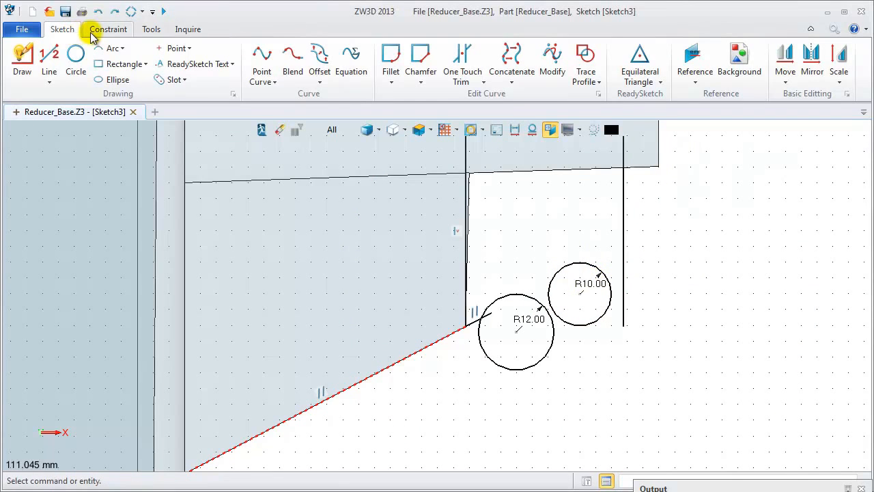
- Constrain the short sloped line tangent to the 12 mm circle, the two circles tangent to each other, and the 10 mm circle to the outer vertical
left_click(93, 32)
left_click(28, 73)
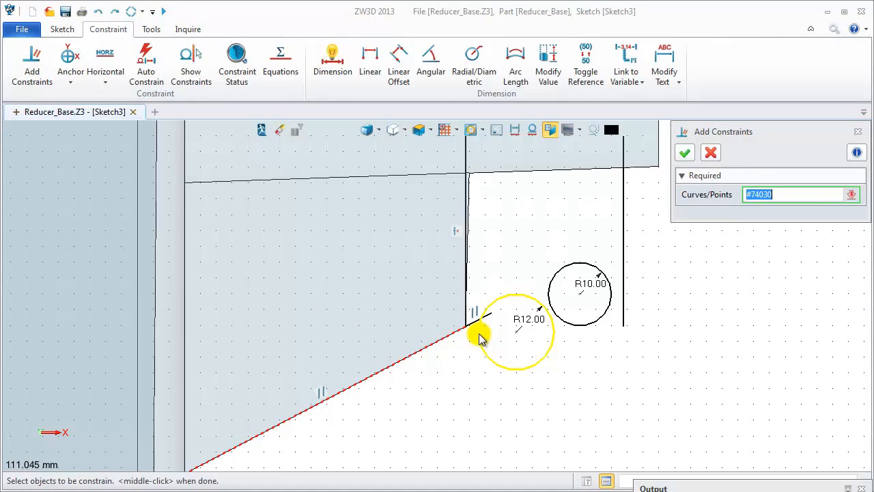
left_click(473, 325)
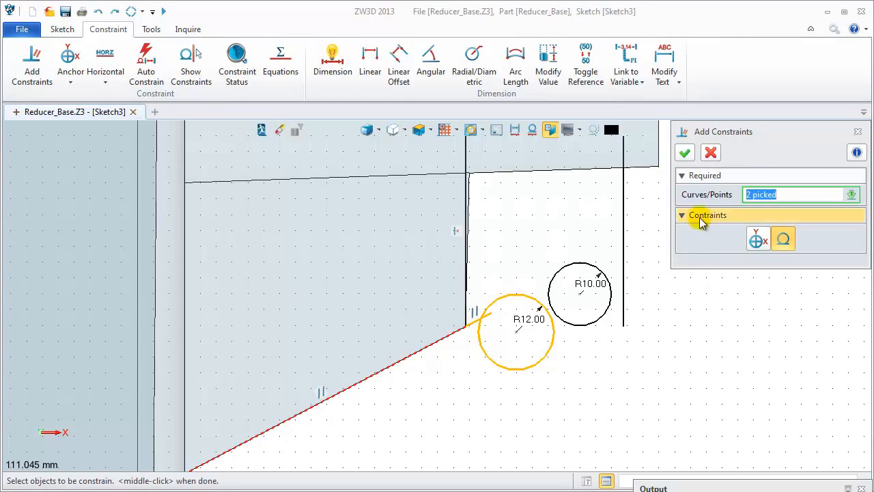
left_click(685, 152)
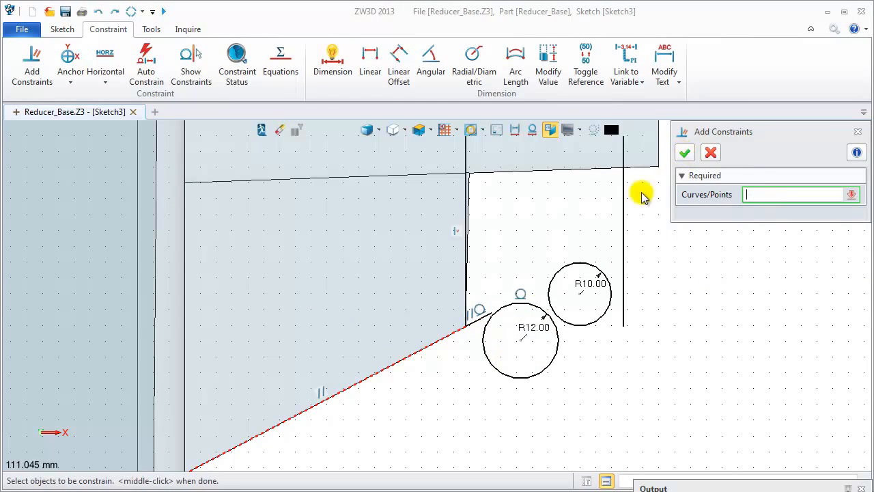
left_click(554, 306)
left_click(554, 334)
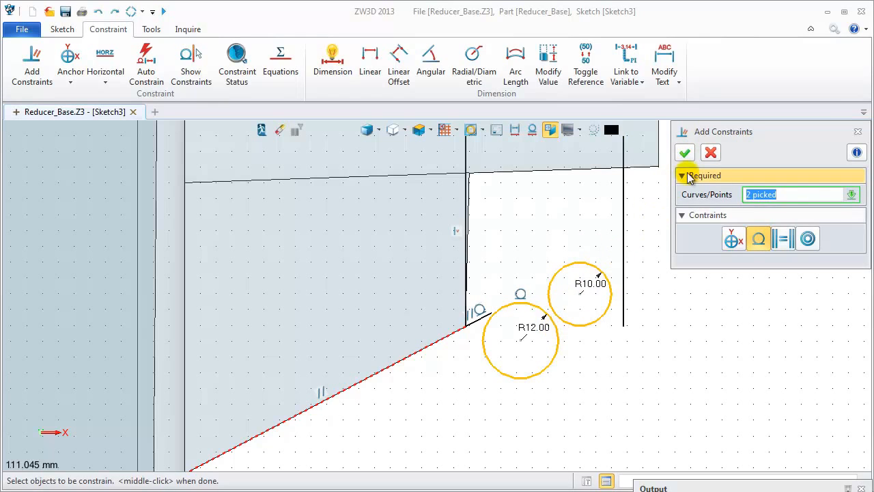
left_click(686, 153)
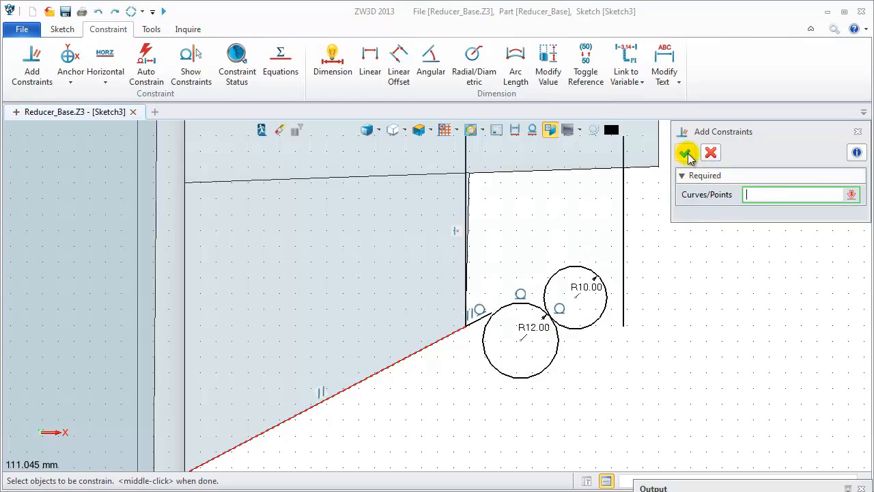
left_click(605, 286)
left_click(623, 316)
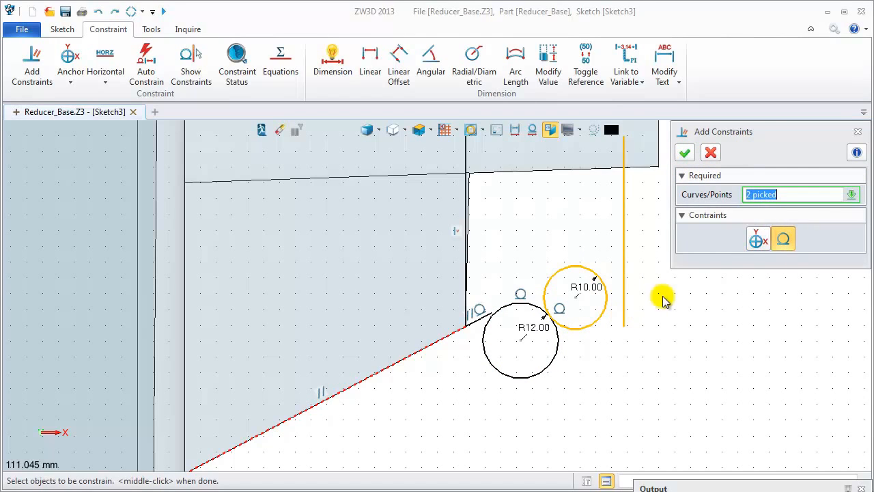
left_click(686, 153)
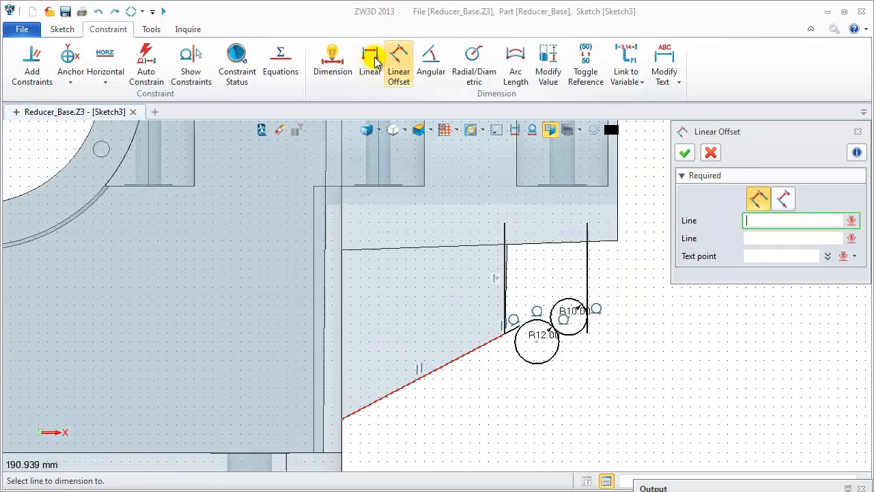
- Dimension the horizontal distance between the rib's outer end and the outer vertical line as 50 mm
left_click(375, 61)
left_click(588, 338)
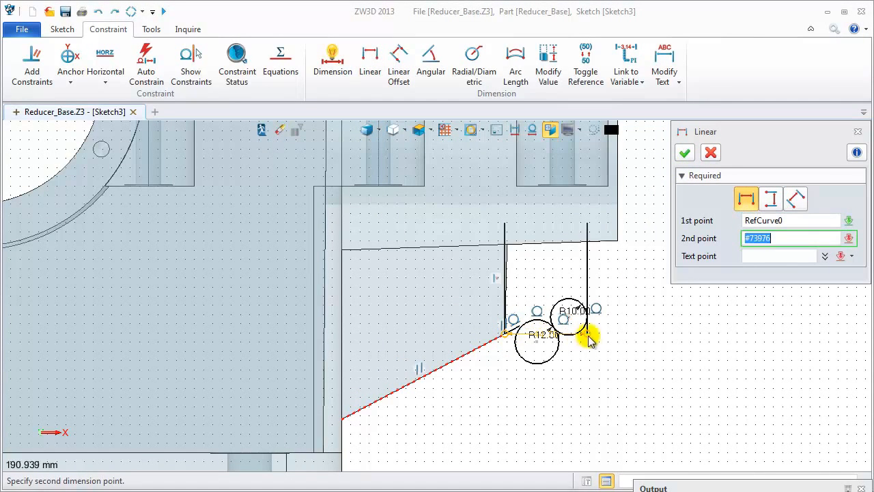
left_click(549, 397)
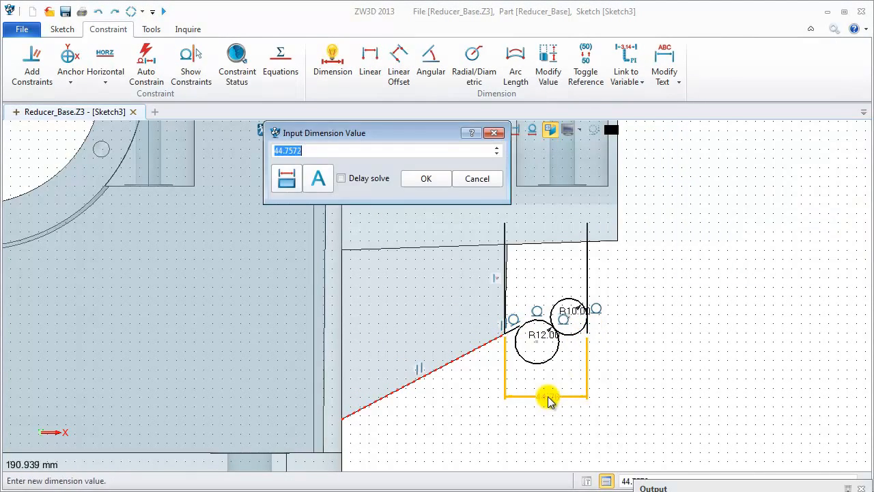
type("50")
key("Return")
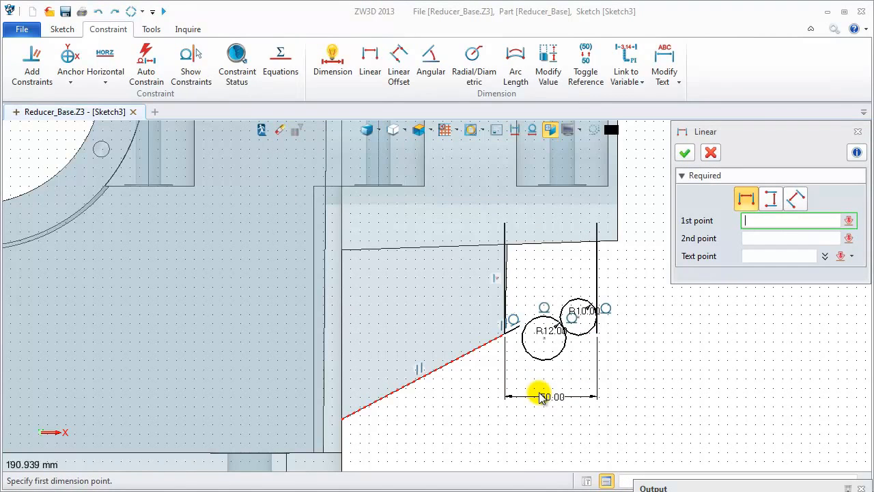
left_click(685, 157)
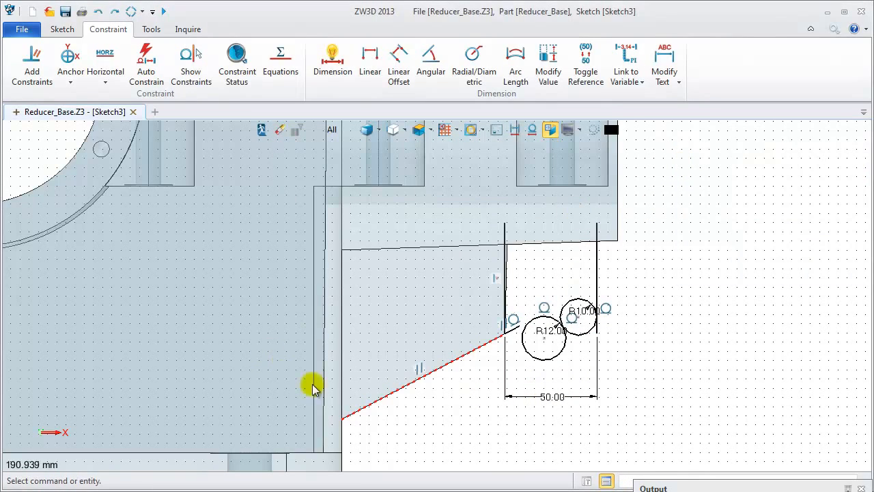
- Extend the short sloped line to its tangent point on the 12 mm radius circle
left_click(62, 29)
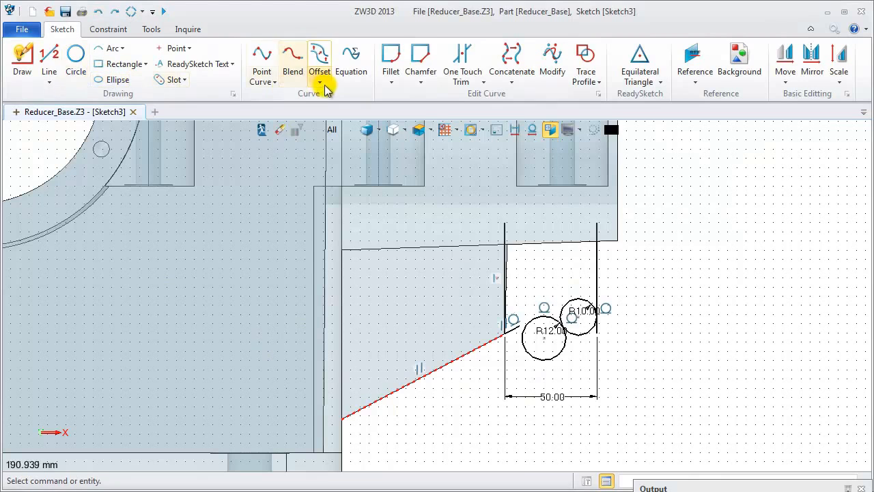
left_click(471, 81)
left_click(464, 102)
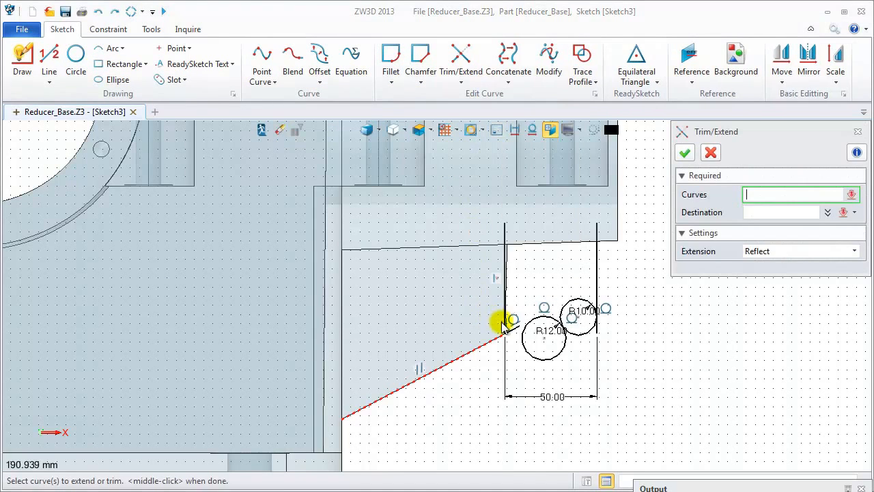
left_click(764, 211)
left_click(541, 326)
left_click(687, 154)
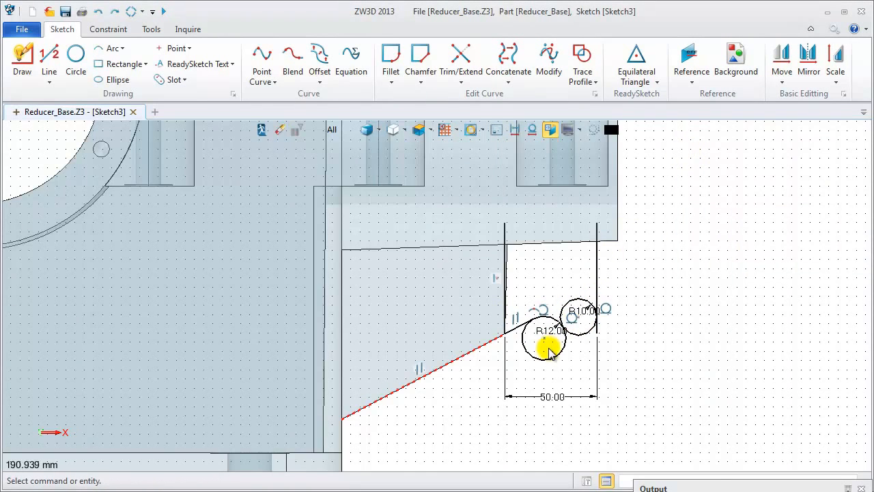
- Connect the upper ends of the two vertical lines with a horizontal line
scroll(547, 345, "up", 3)
scroll(574, 327, "up", 2)
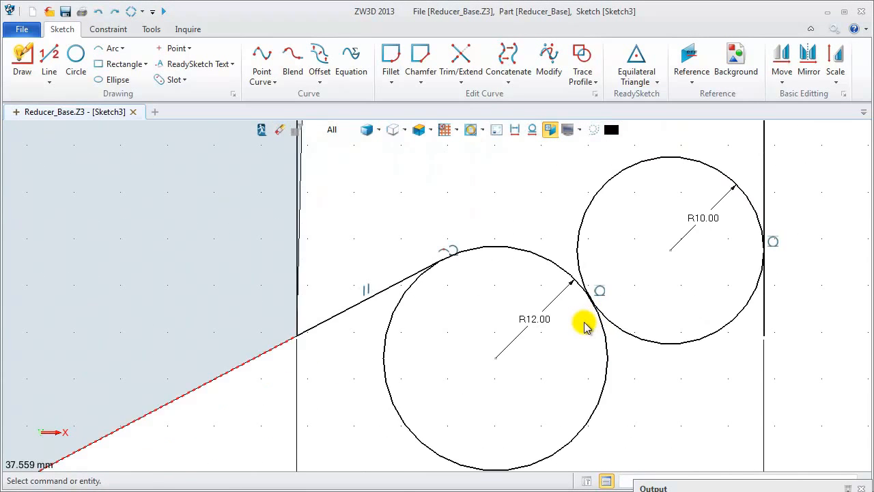
scroll(588, 317, "down", 4)
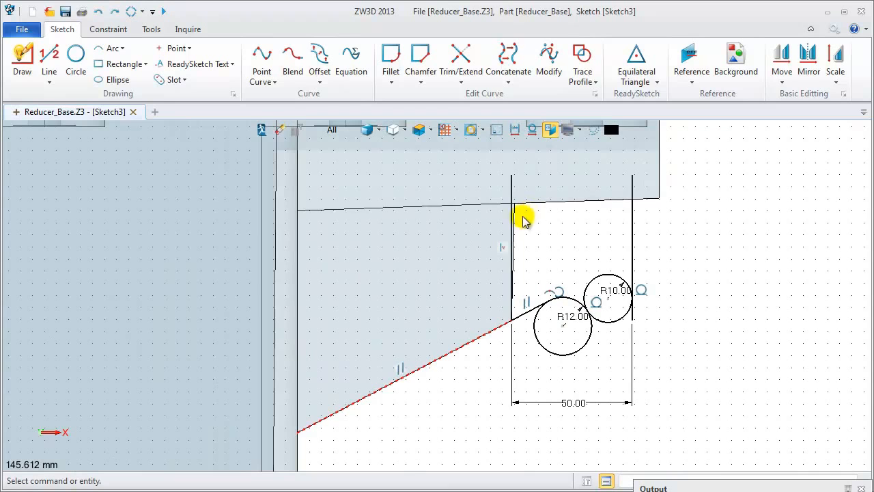
left_click(49, 55)
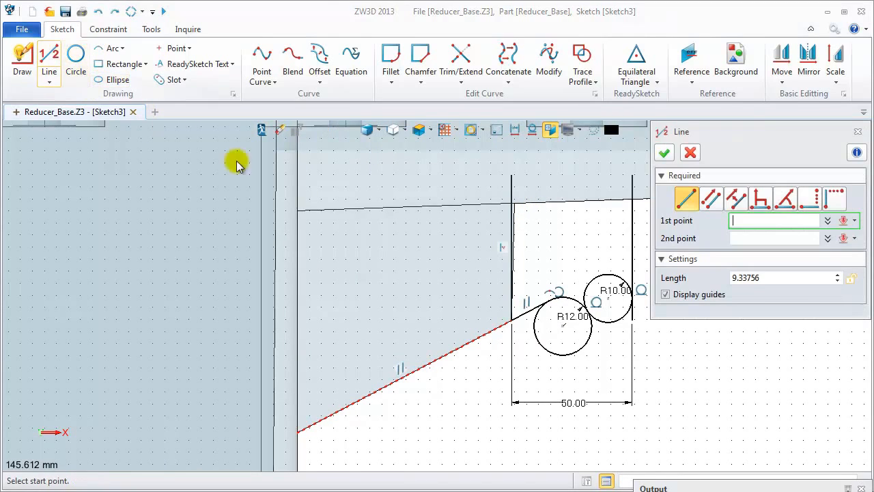
left_click(512, 174)
left_click(633, 175)
middle_click(623, 175)
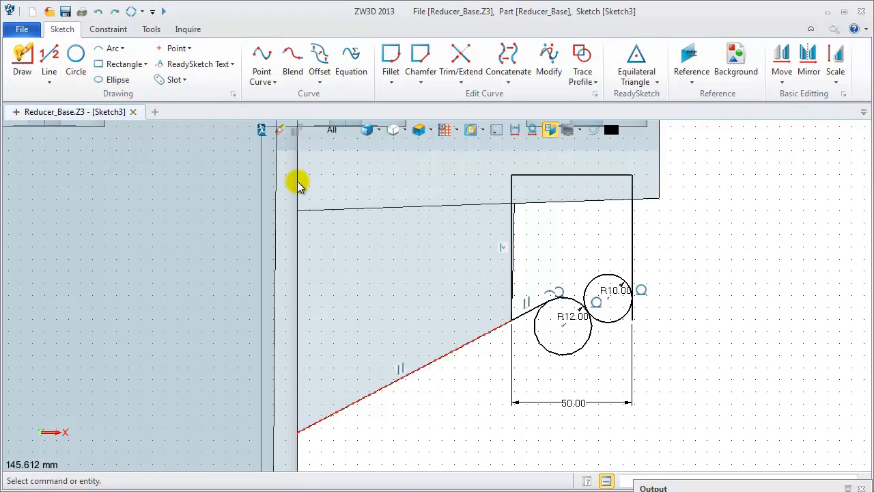
- Trim both circles down to the two tangent arcs that form the profile's S-shaped lower edge
left_click(461, 75)
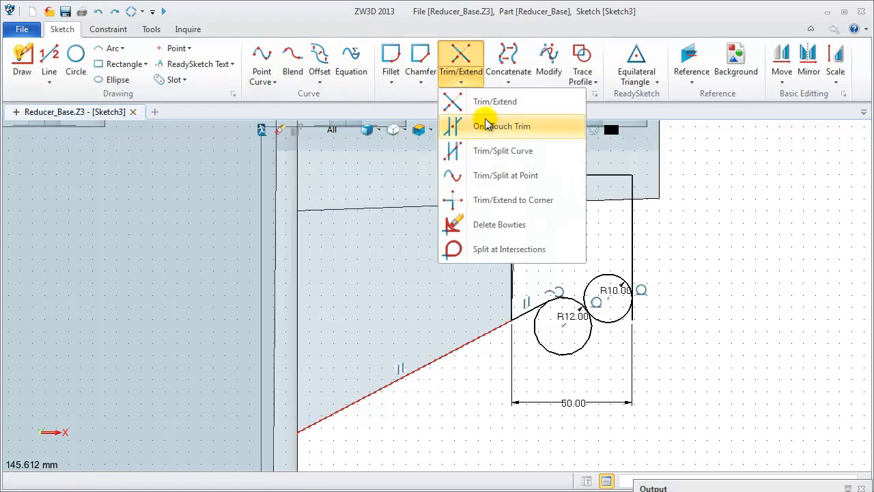
left_click(482, 121)
left_click(540, 346)
left_click(608, 294)
left_click(603, 283)
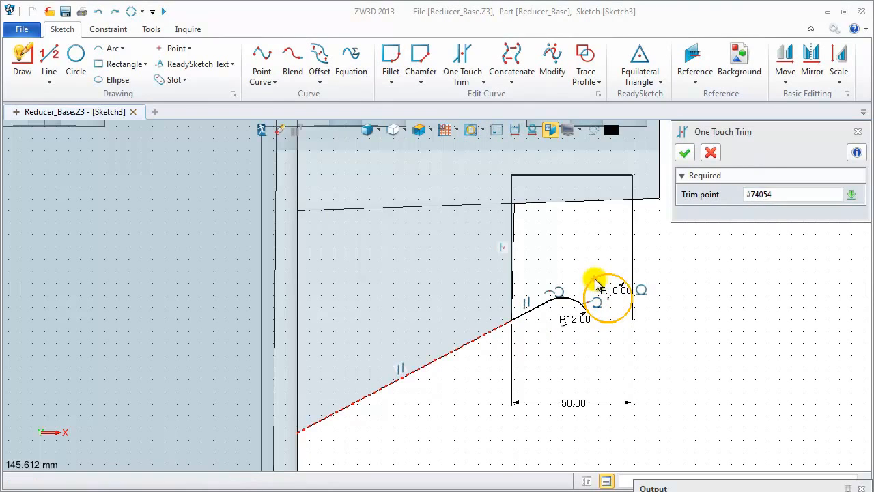
left_click(686, 152)
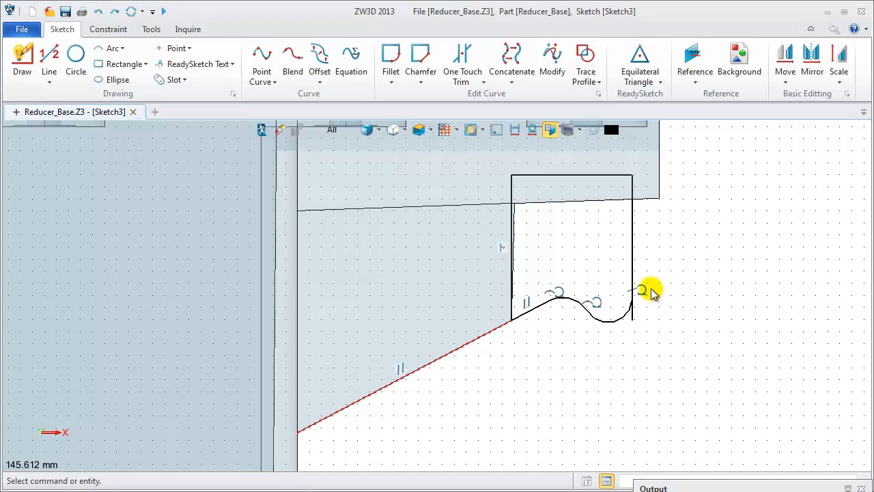
- Hide the constraint symbols and trim the leftover end of the outer vertical line below its tangent arc
left_click(533, 129)
scroll(624, 308, "down", 3)
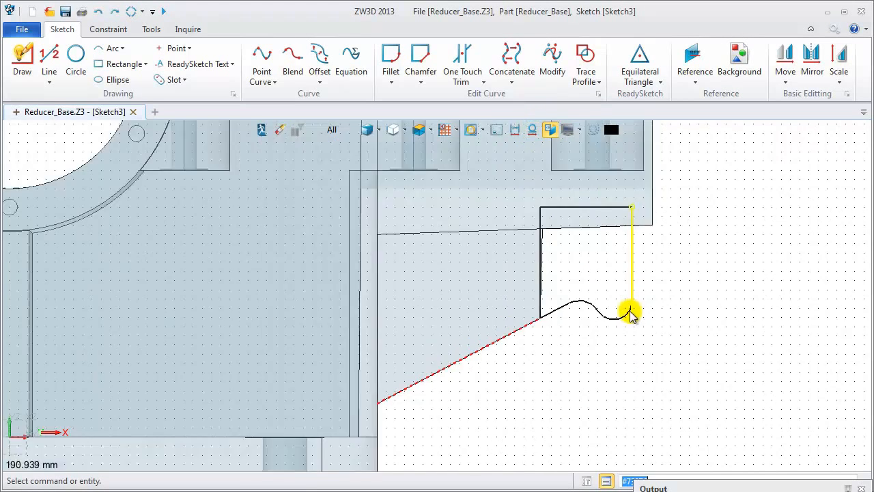
scroll(632, 318, "up", 3)
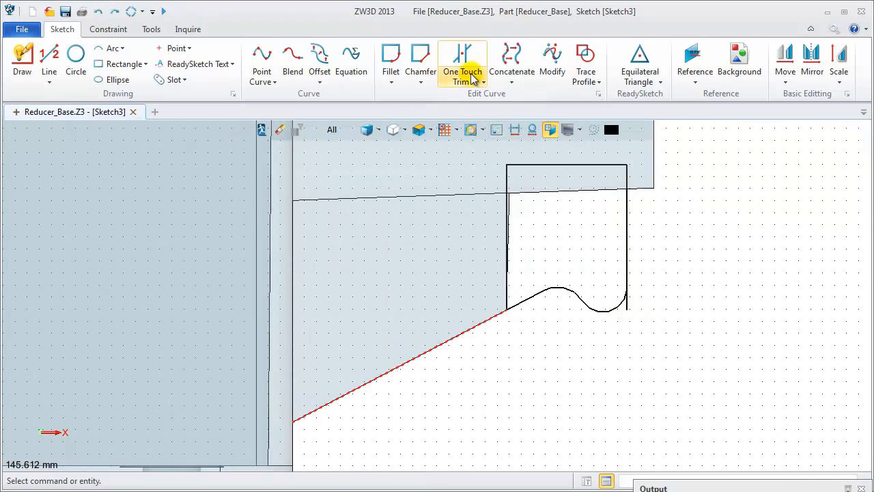
left_click(462, 58)
left_click(627, 304)
scroll(509, 316, "up", 3)
scroll(526, 315, "down", 3)
left_click(685, 153)
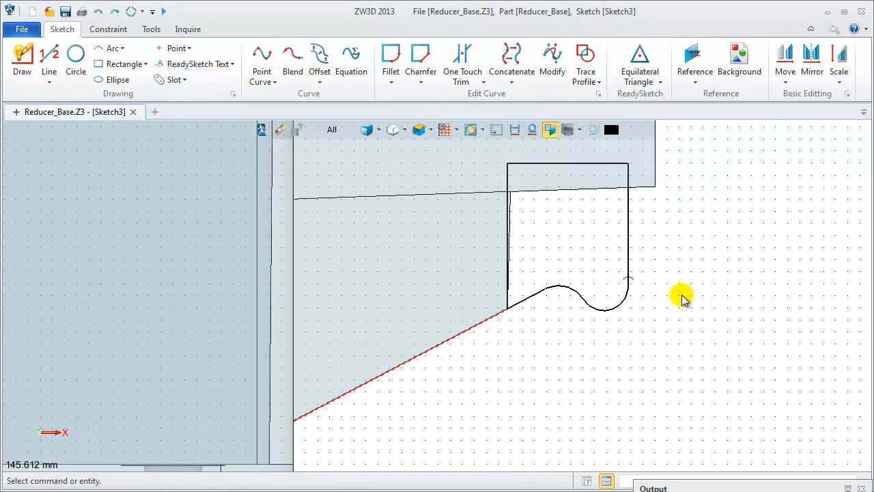
- Exit the sketch of the closed hook-shaped profile and return to the reducer base part
scroll(673, 236, "down", 3)
right_click(671, 234)
left_click(732, 211)
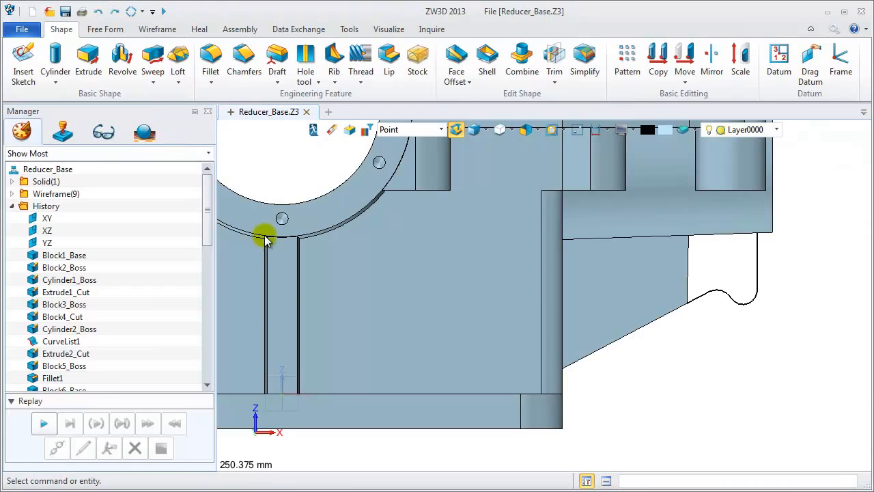
- Extrude the hook profile on 2 sides along direction 0,1,0 from 12.5 to -12.5, adding it to the base
left_click(88, 61)
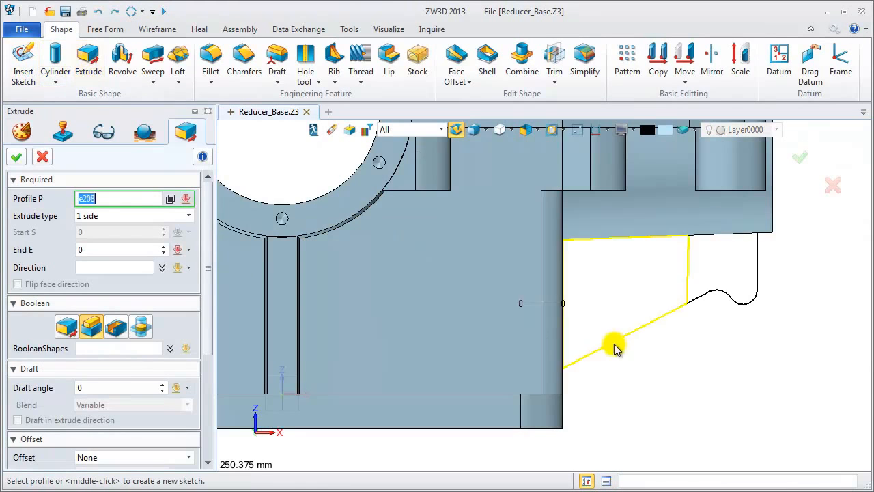
left_click(723, 300)
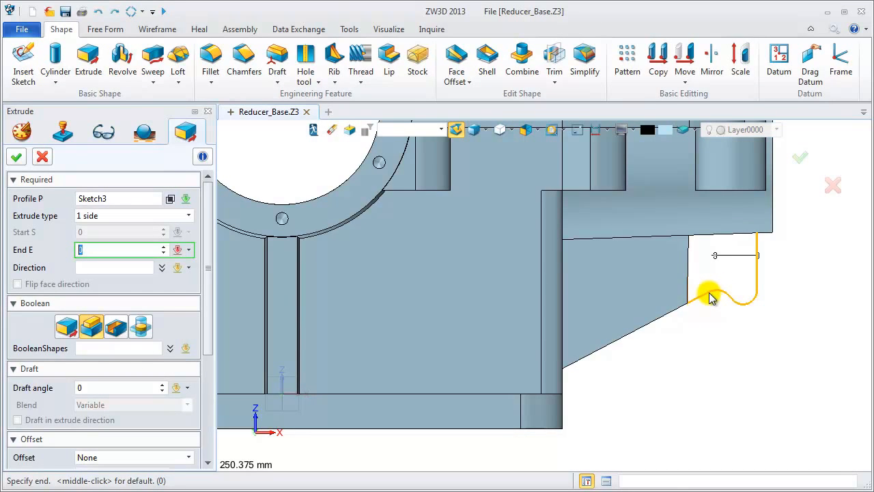
left_click(186, 216)
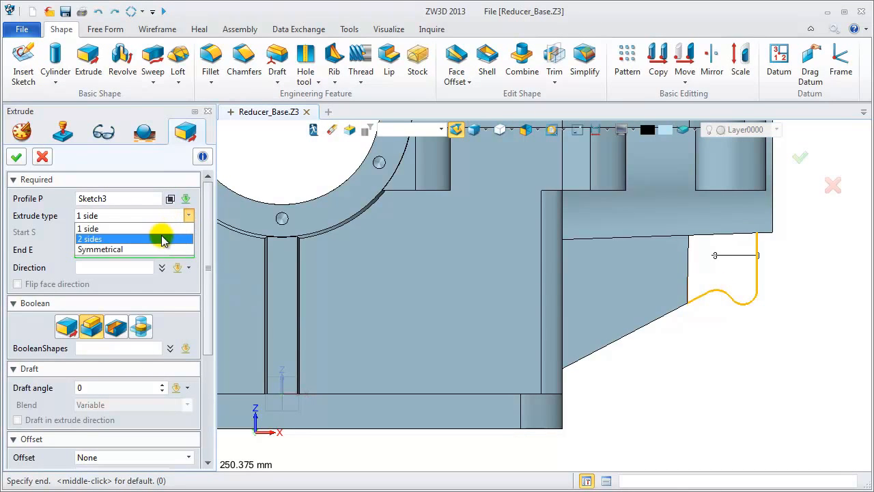
left_click(164, 236)
left_click(129, 270)
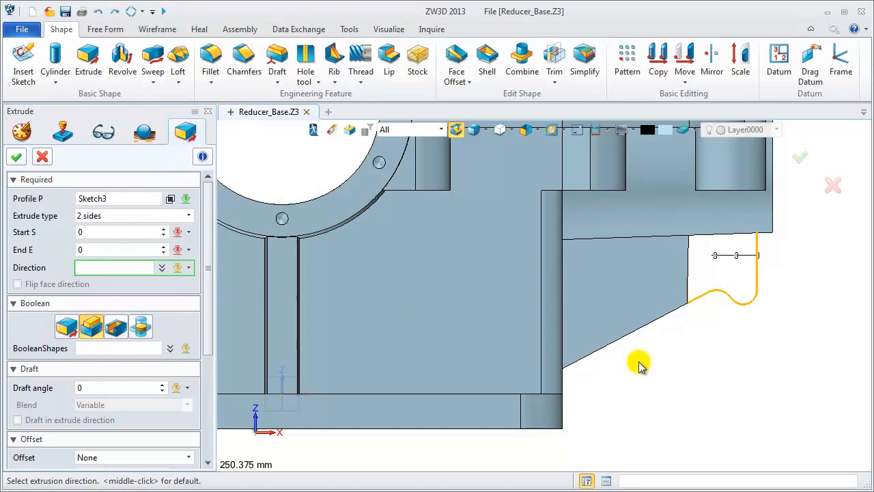
scroll(639, 366, "down", 4)
right_click_drag(640, 369, 592, 368)
right_click(676, 372)
left_click(693, 386)
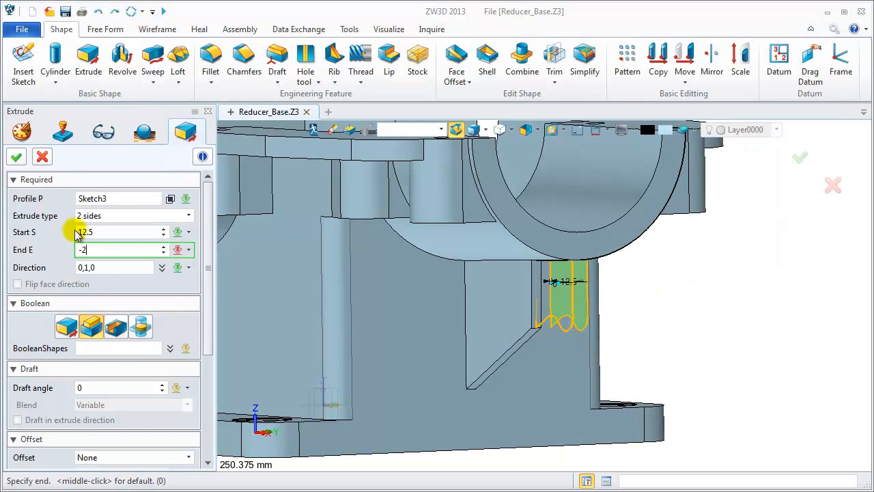
type("-12.5")
key("Return")
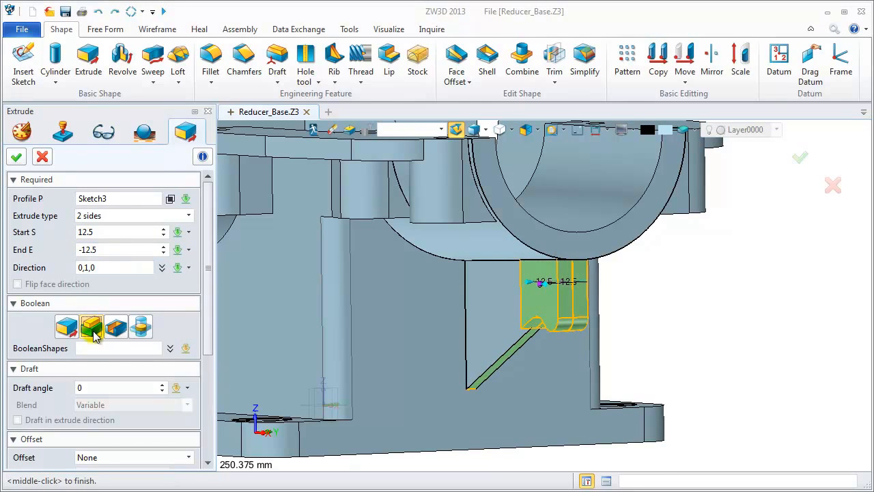
left_click(15, 158)
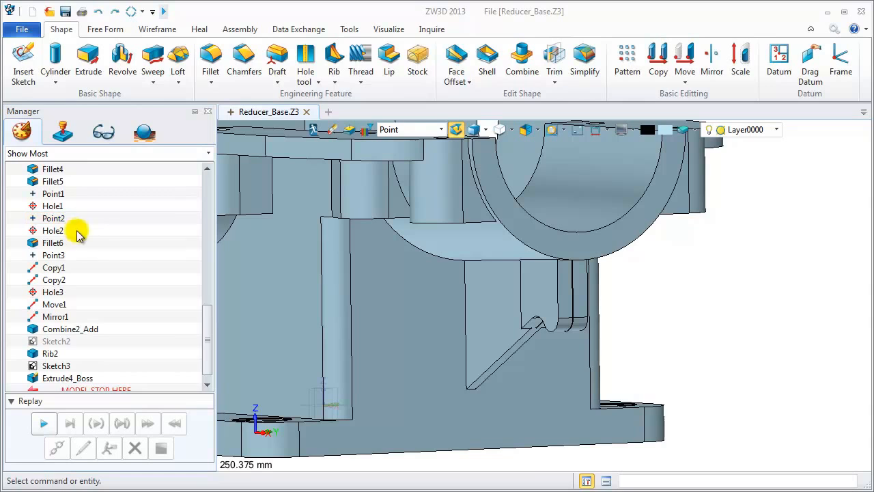
- Hide Sketch3, the hook profile behind the new boss
left_click(68, 352)
right_click(69, 353)
left_click(101, 424)
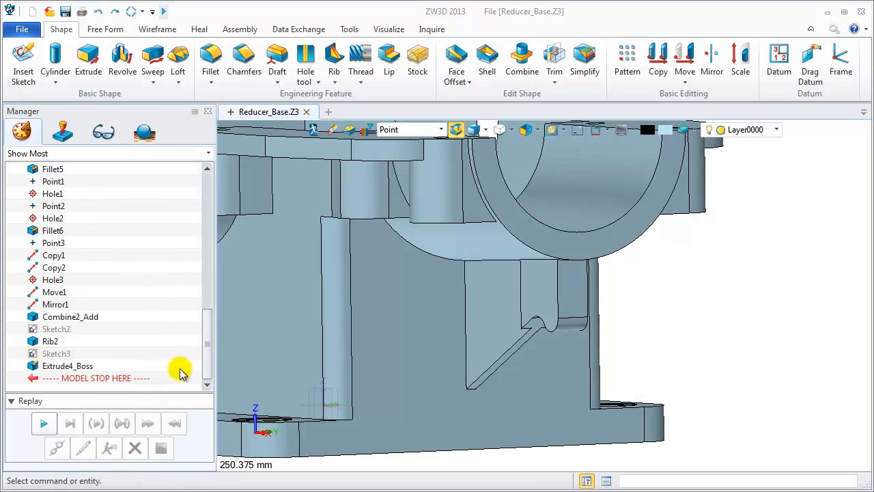
- Insert a new sketch on the XZ datum plane at the part's origin
right_click_drag(296, 330, 423, 331)
scroll(420, 332, "down", 5)
right_click_drag(442, 359, 552, 368)
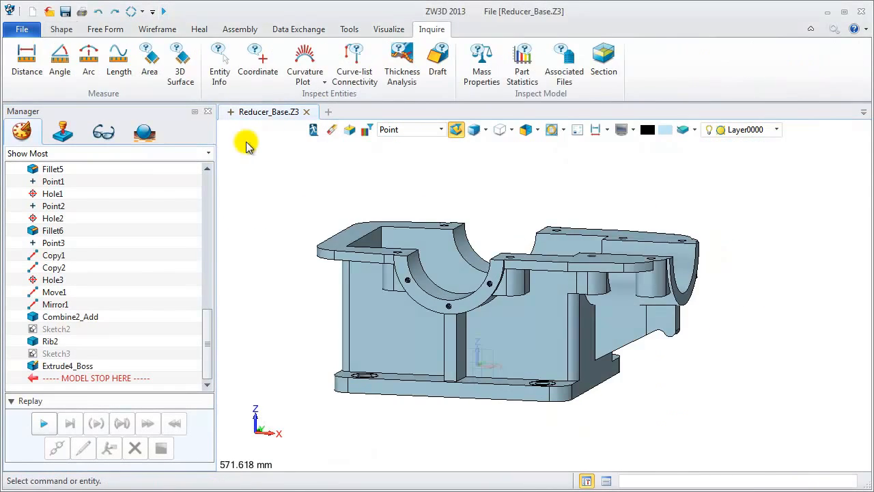
right_click(246, 142)
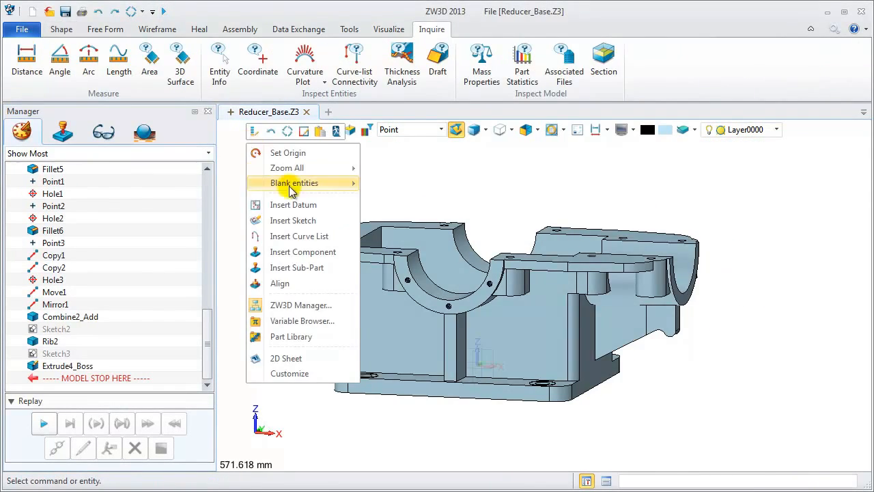
left_click(295, 221)
mouse_move(289, 229)
right_mouse_down()
mouse_move(289, 267)
mouse_move(398, 328)
right_mouse_up()
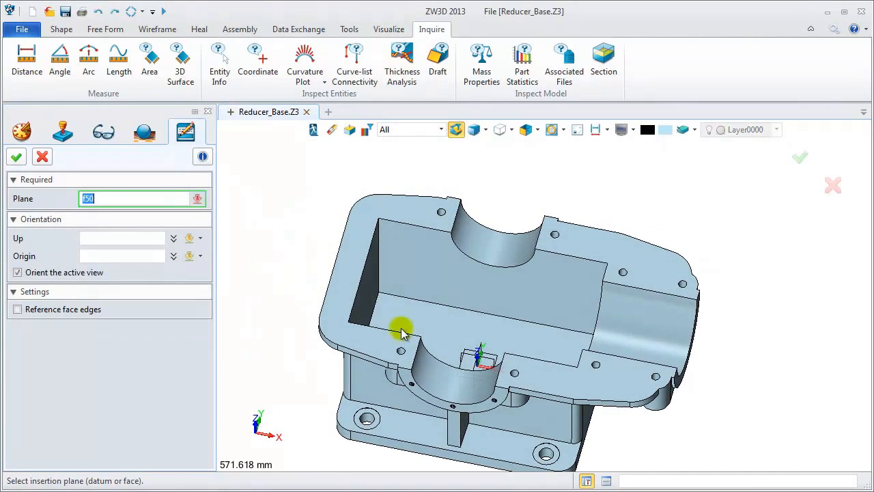
left_click(469, 357)
middle_click(444, 312)
- Draw a 30 mm vertical line from the flange's lower outer corner at -240,190 down to -240,160
left_click(49, 58)
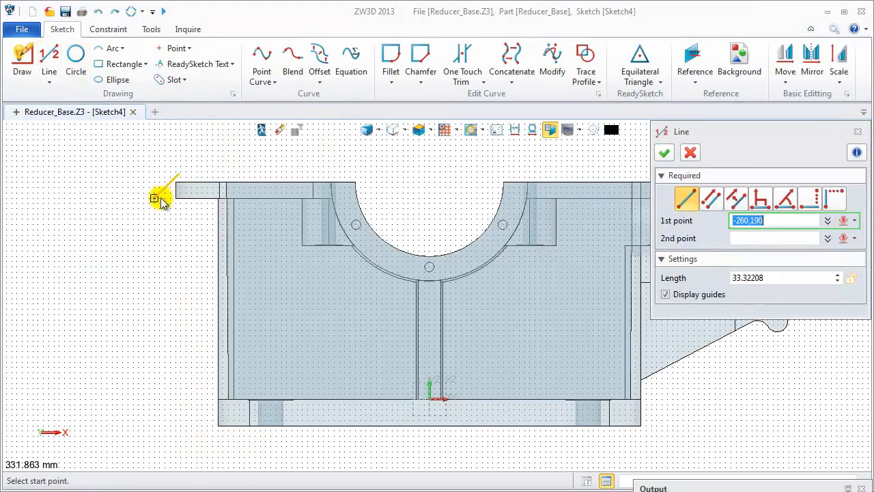
scroll(183, 202, "up", 2)
scroll(183, 203, "up", 2)
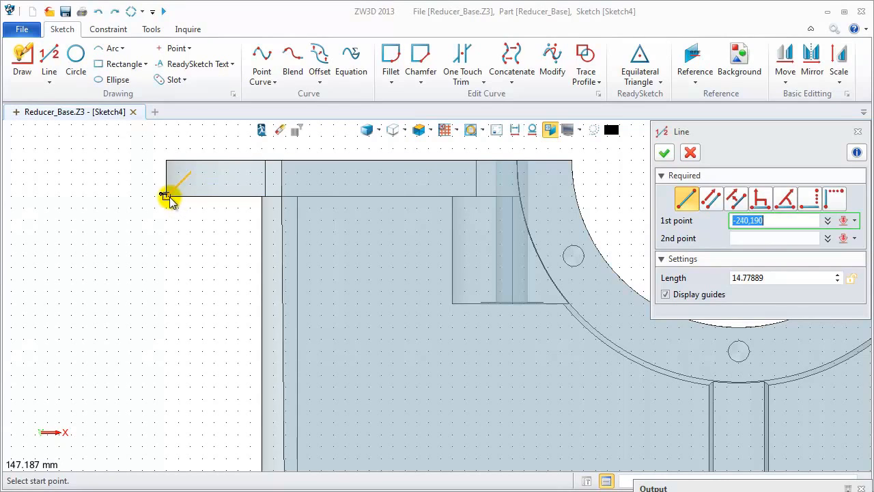
left_click(166, 196)
left_click(166, 267)
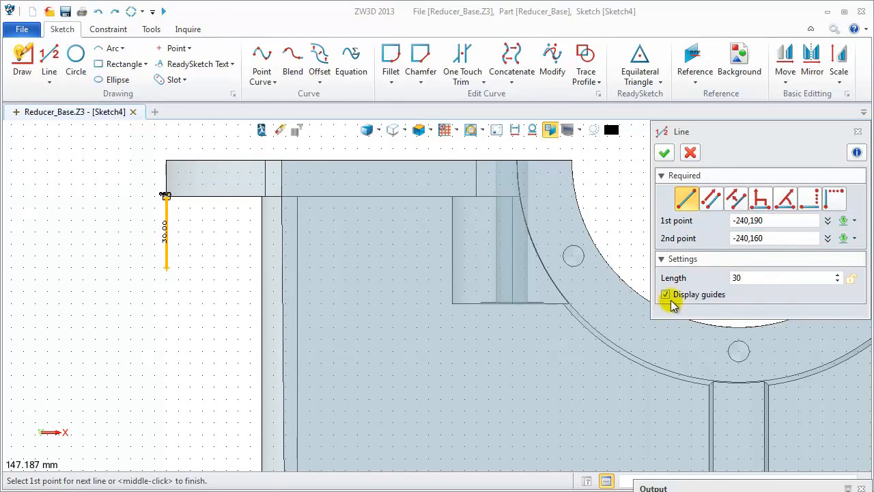
left_click(664, 153)
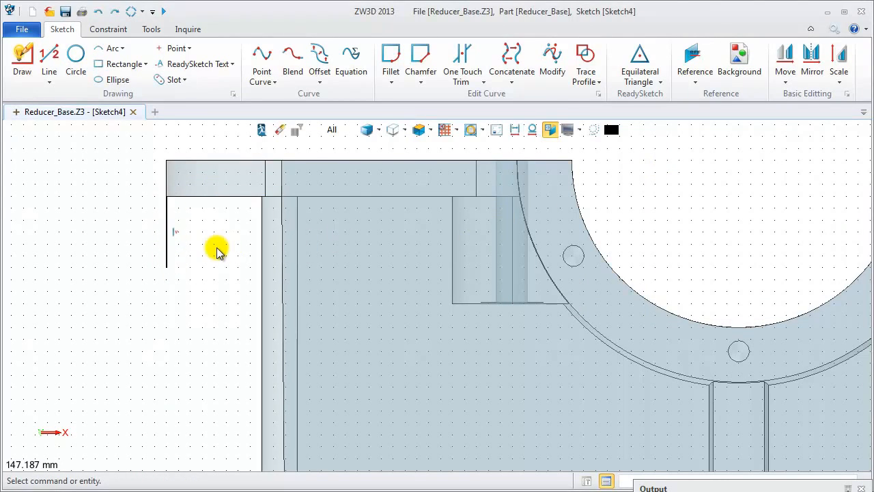
- Draw a circle of radius 10 centred at -230,160, touching the lower end of the vertical line
left_click(75, 55)
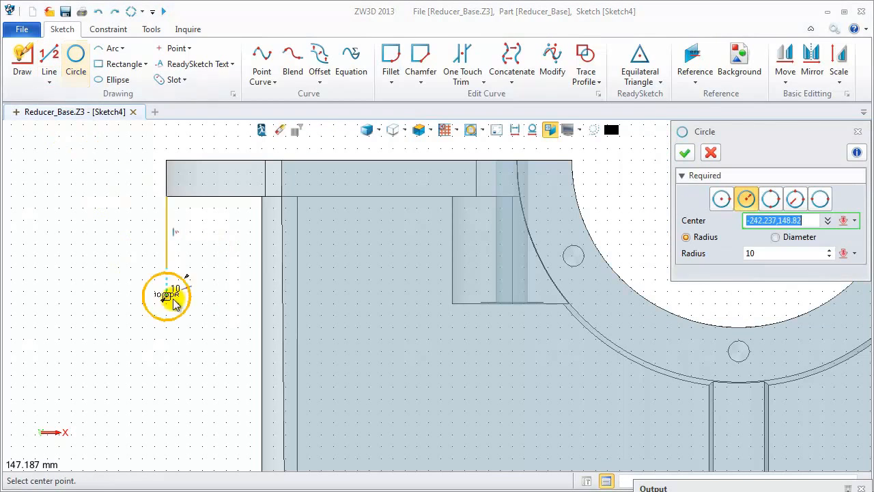
left_click(190, 266)
type("10")
key("Return")
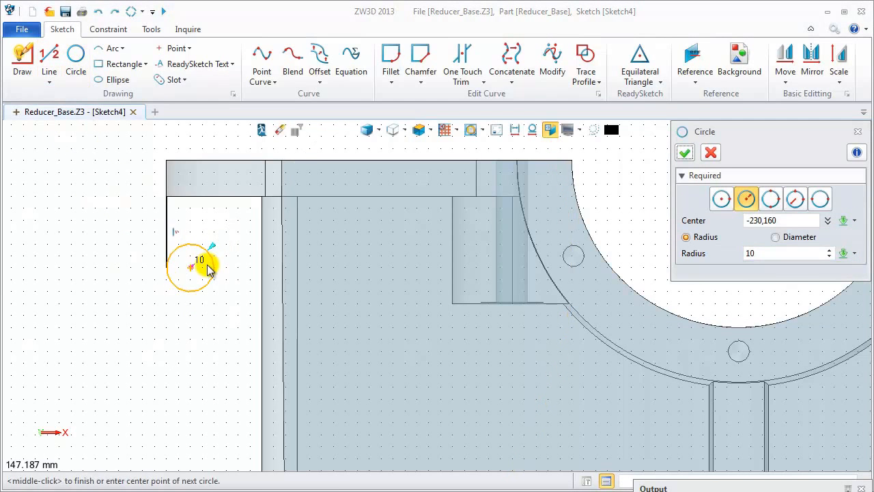
scroll(208, 270, "up", 1)
middle_click(203, 268)
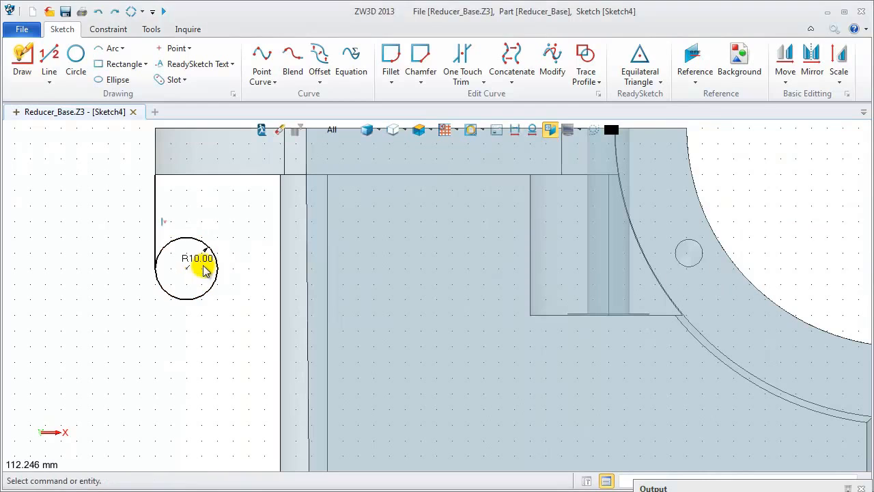
- Draw a second circle of radius 10 centred at -210,160, tangent to the first circle
middle_click(230, 235)
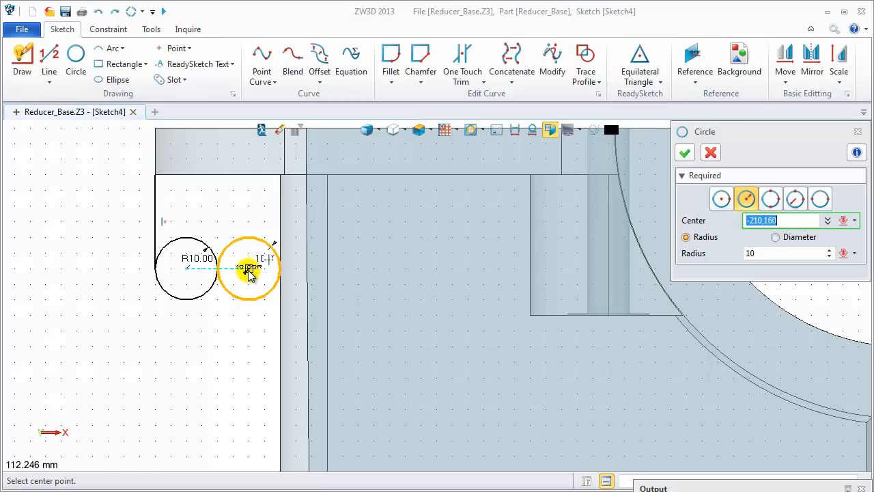
left_click(248, 272)
middle_click(248, 271)
middle_click(248, 272)
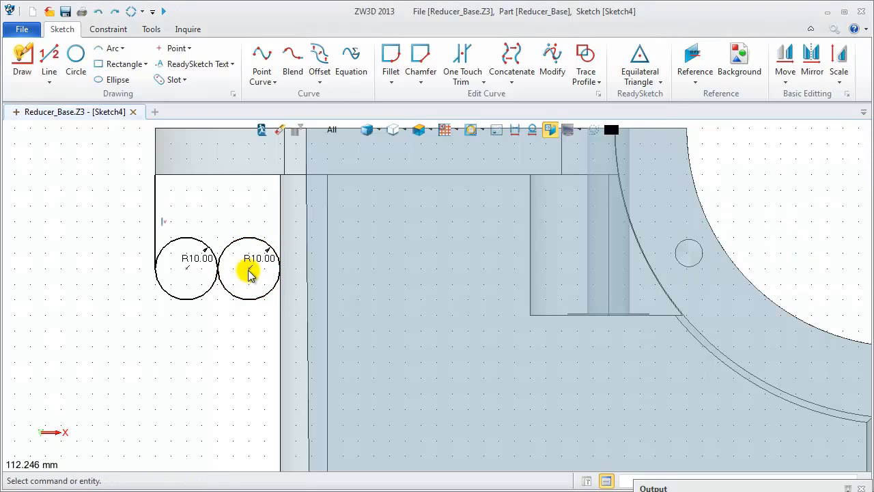
- Draw a 30 mm vertical line from the second circle's edge at -200,160 up to the flange's underside at -200,190
left_click(50, 58)
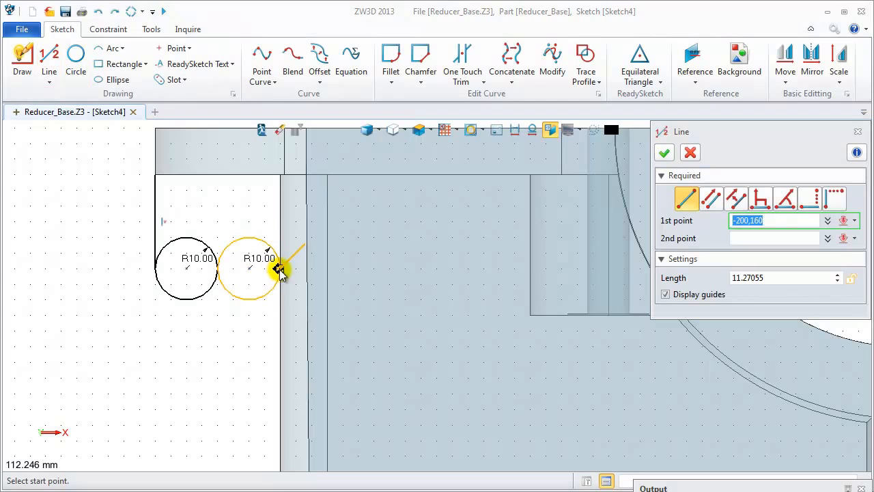
left_click(278, 266)
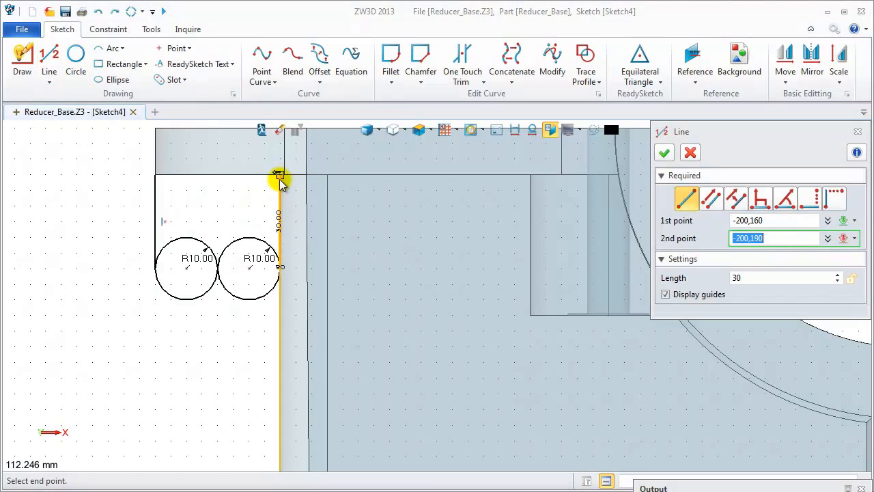
scroll(280, 183, "up", 3)
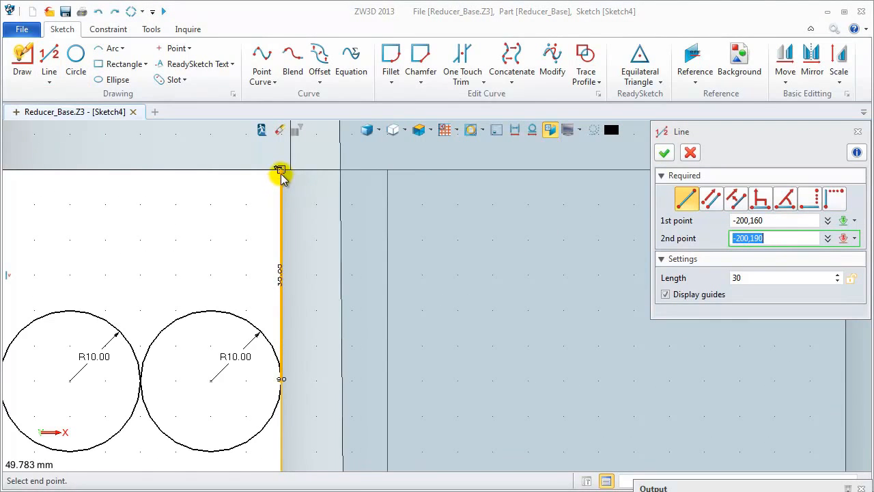
left_click(280, 172)
- Connect the upper ends of the two vertical lines with a horizontal line along the flange's underside
left_click(280, 170)
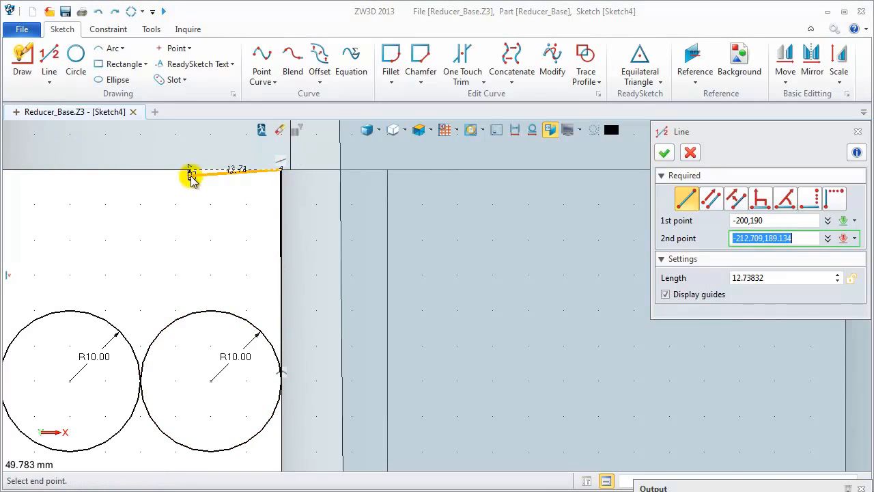
scroll(188, 174, "down", 3)
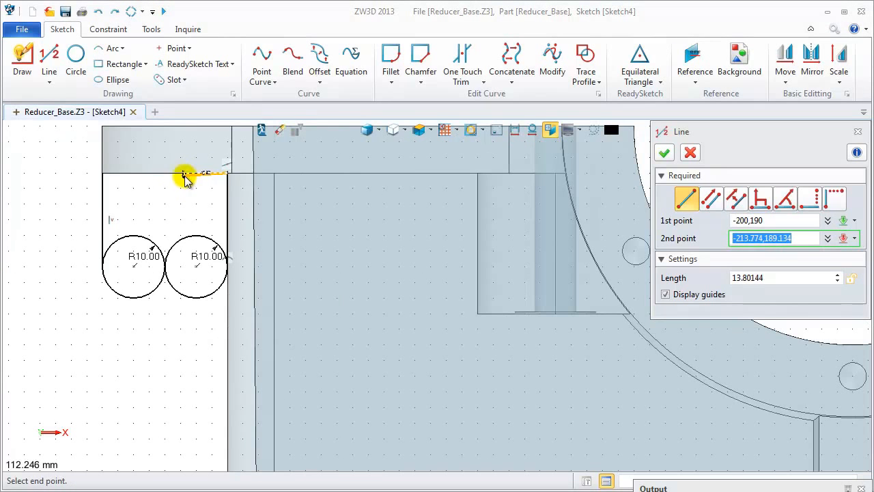
left_click(103, 172)
middle_click(103, 172)
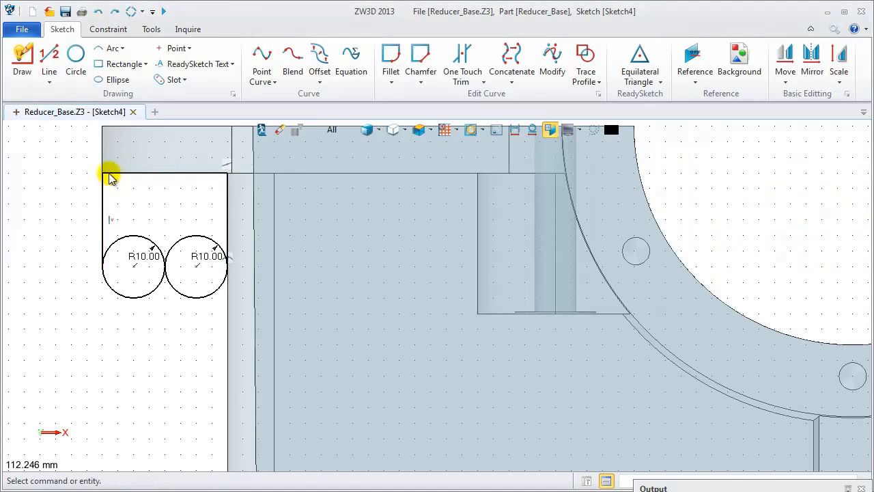
- Trim away the lower half of the inner circle and the upper half of the outer circle to form an S-shaped edge
left_click(463, 58)
left_click(172, 284)
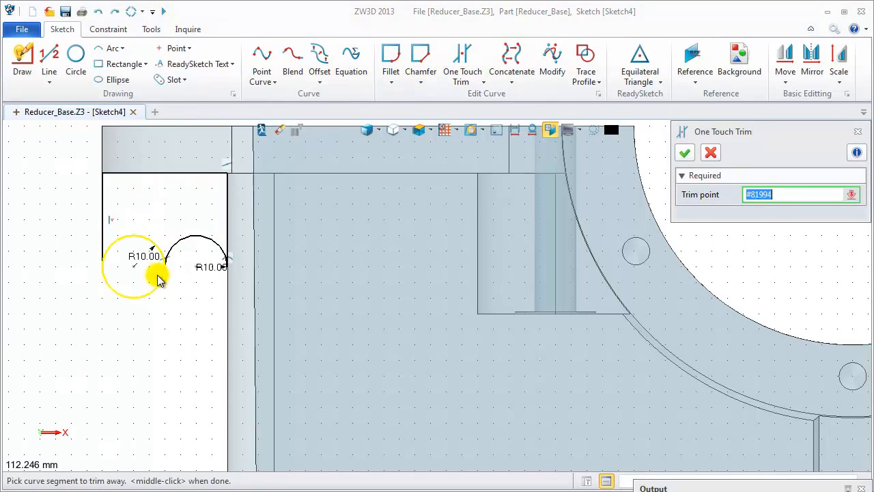
left_click(151, 244)
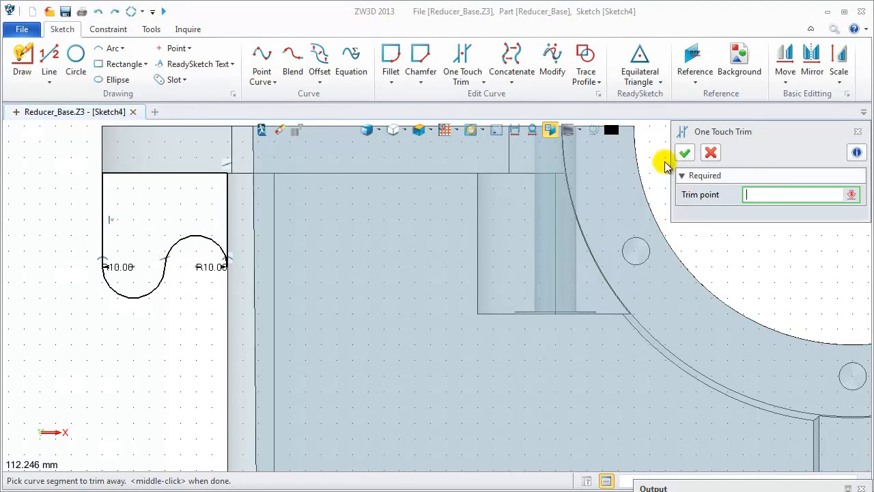
left_click(685, 153)
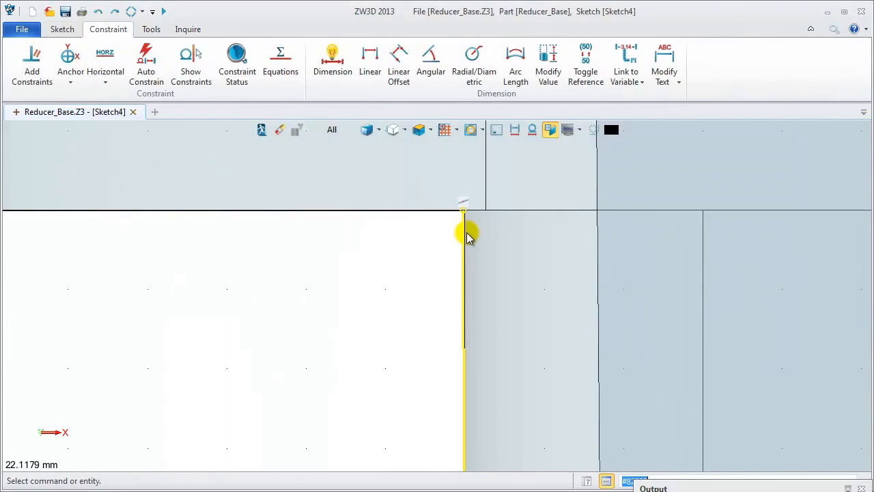
- Delete the profile's inner vertical line and redraw it from -200,190 down to the end of the inner arc
left_click(465, 234)
key("Escape")
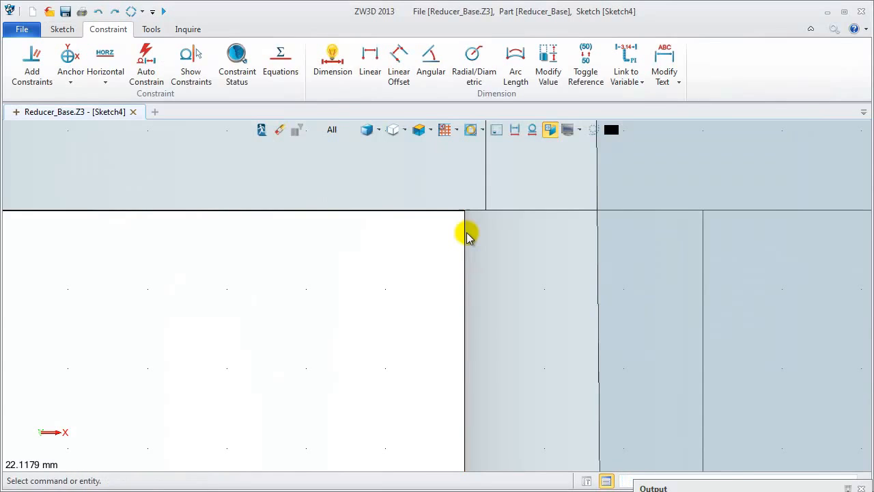
scroll(464, 235, "down", 3)
left_click(62, 29)
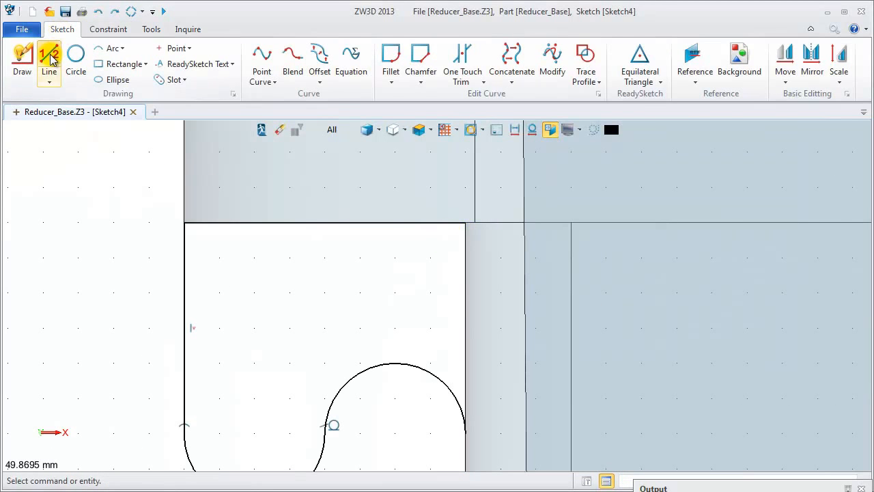
left_click(48, 56)
left_click(465, 222)
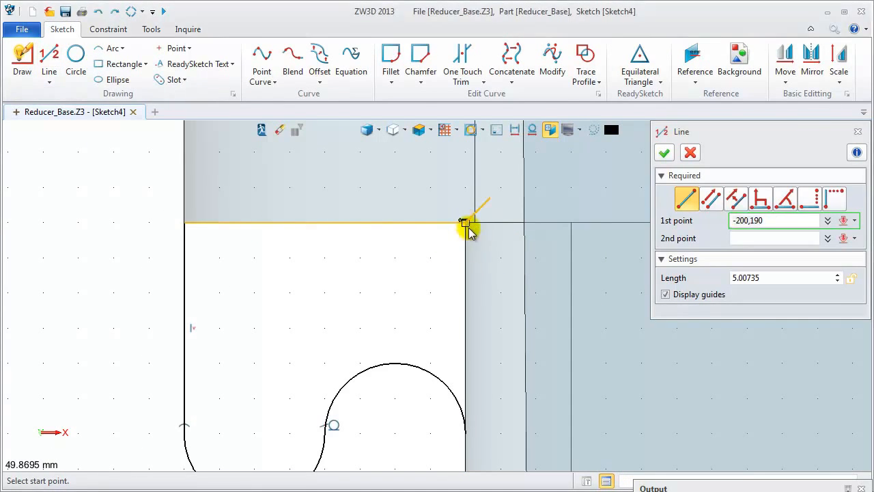
left_click(465, 430)
middle_click(476, 420)
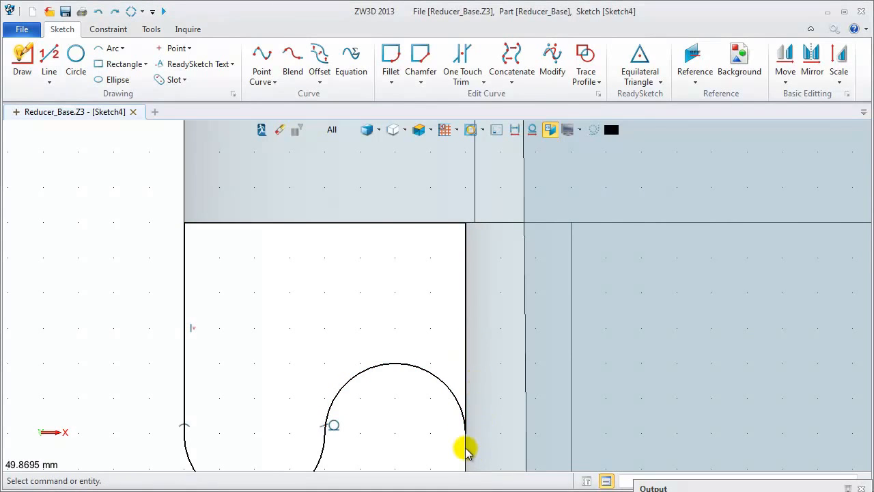
- Exit the sketch and extrude the S-shaped hook profile symmetrically with an end distance of 12.5 mm, adding it to the base
scroll(465, 448, "up", 3)
scroll(457, 424, "down", 4)
right_click(368, 200)
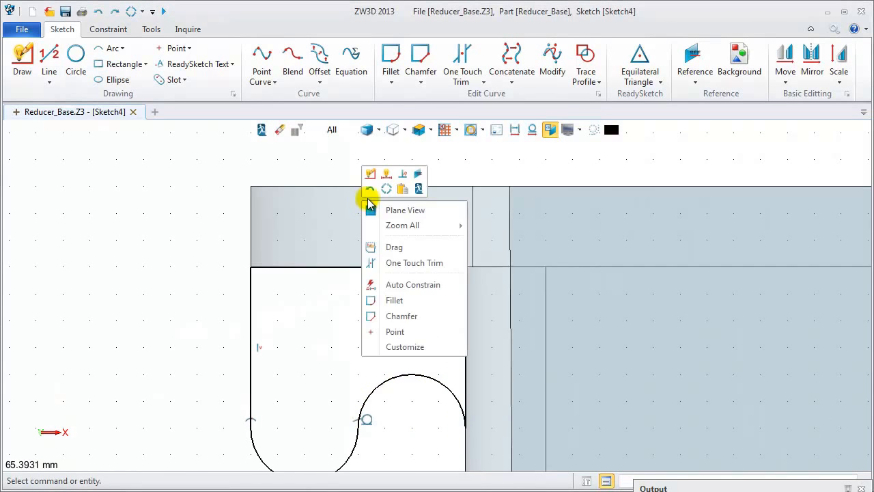
left_click(419, 188)
left_click(89, 68)
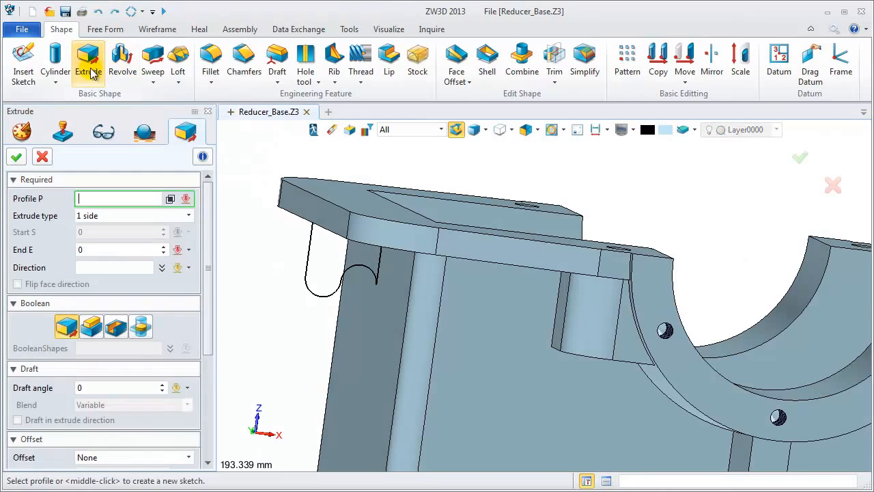
left_click(318, 292)
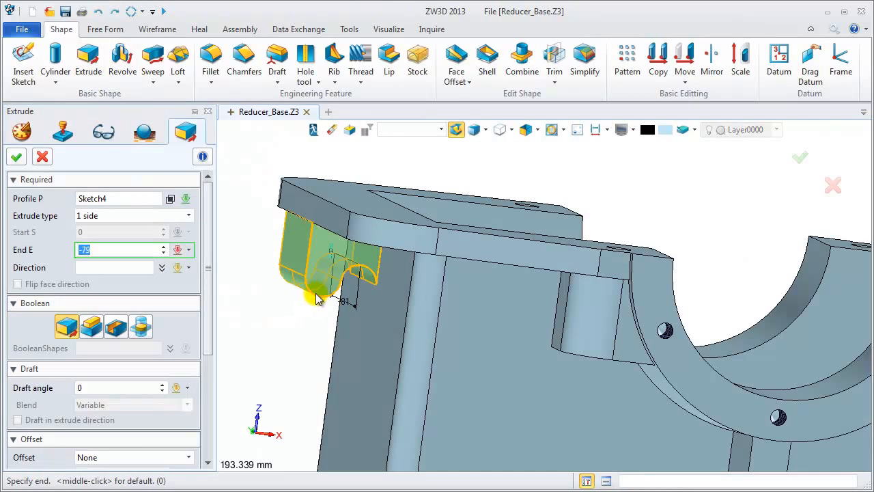
left_click(321, 299)
left_click(174, 215)
left_click(135, 250)
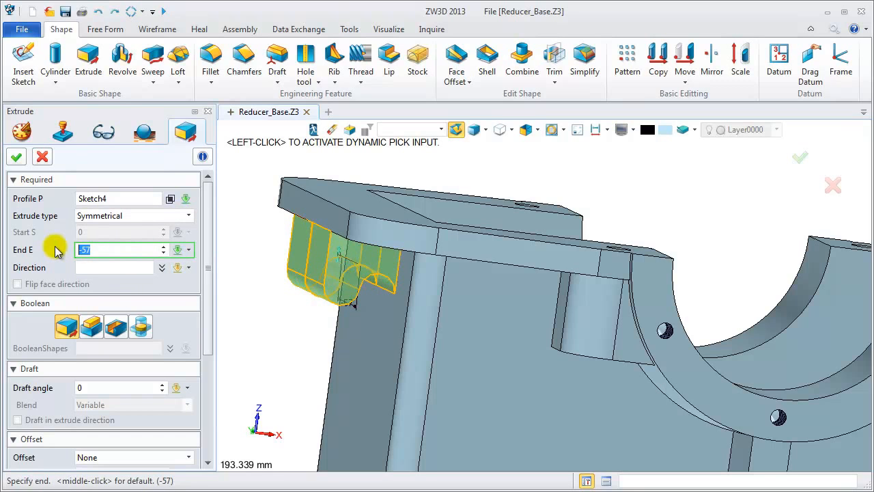
key("Return")
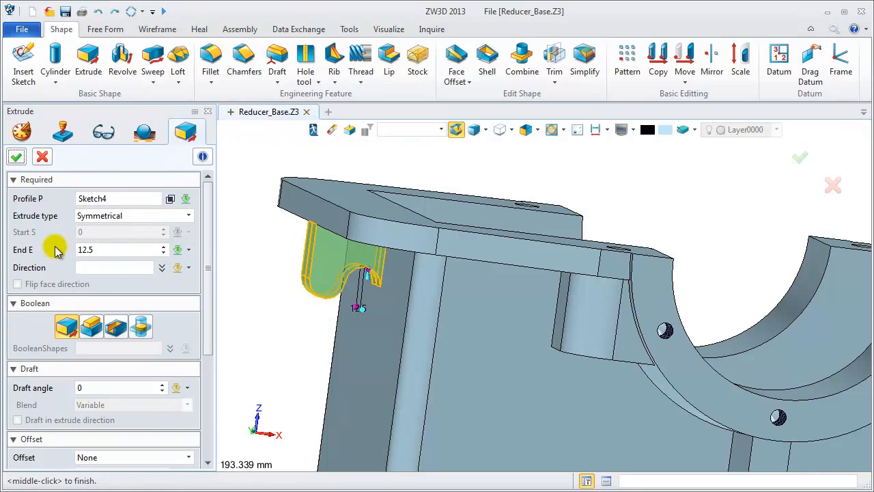
left_click(91, 327)
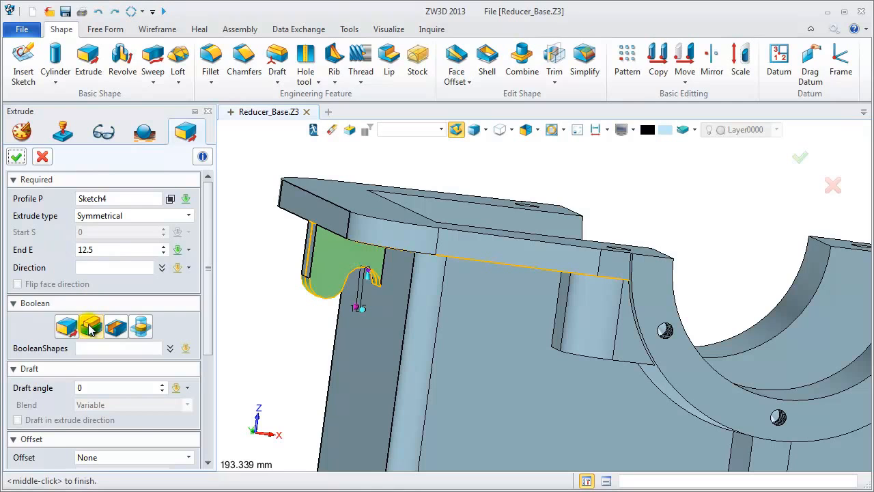
left_click(17, 157)
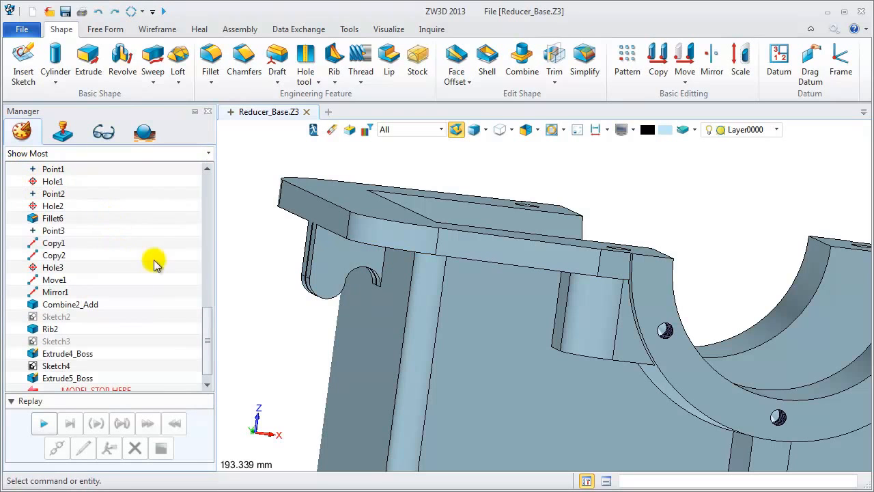
- Start a wireframe point defined by offset, using the midpoint of the flange's end edge above the new hook as reference
left_click_drag(208, 317, 210, 357)
scroll(283, 308, "down", 6)
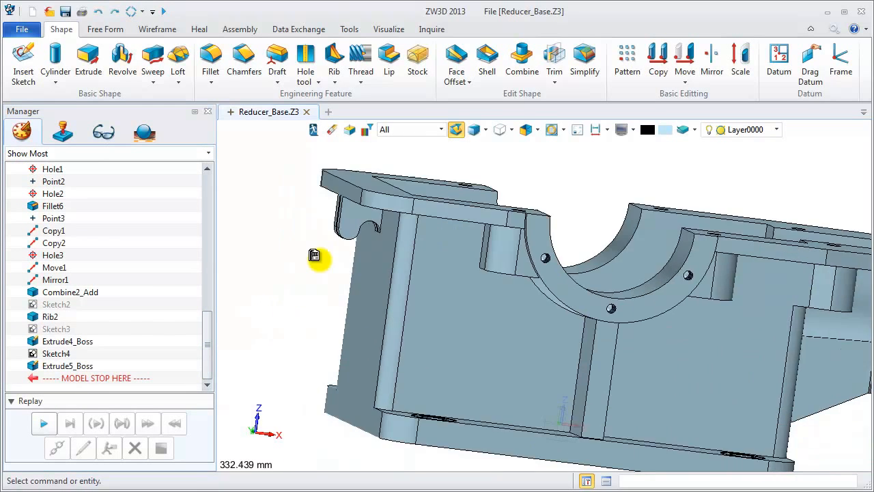
middle_click_drag(304, 269, 299, 289)
left_click(106, 28)
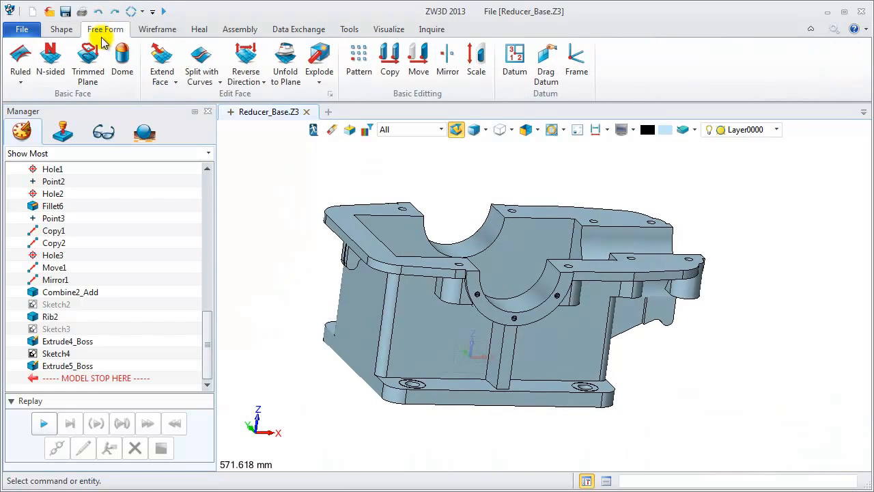
left_click(153, 31)
left_click(33, 47)
right_click(239, 137)
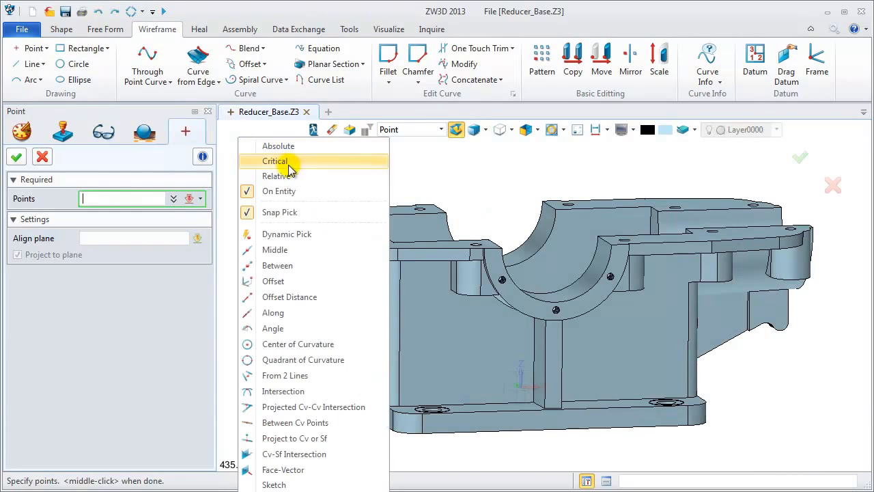
left_click(288, 280)
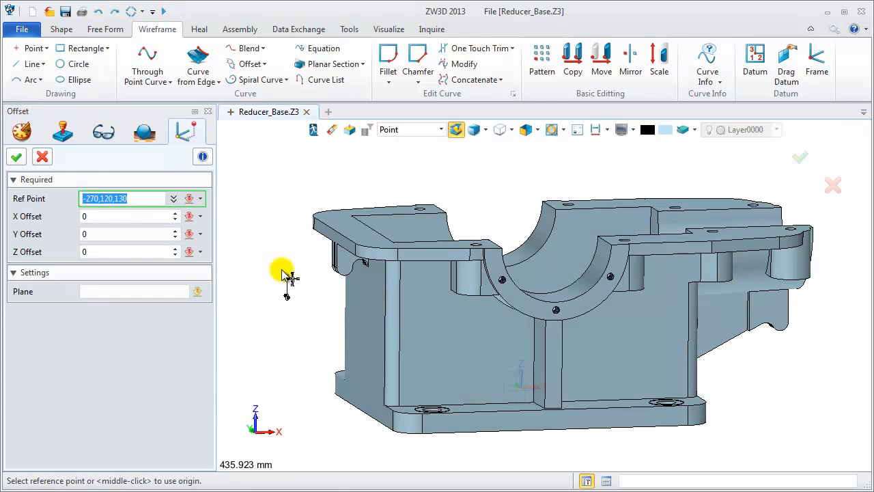
right_click(284, 241)
left_click(328, 353)
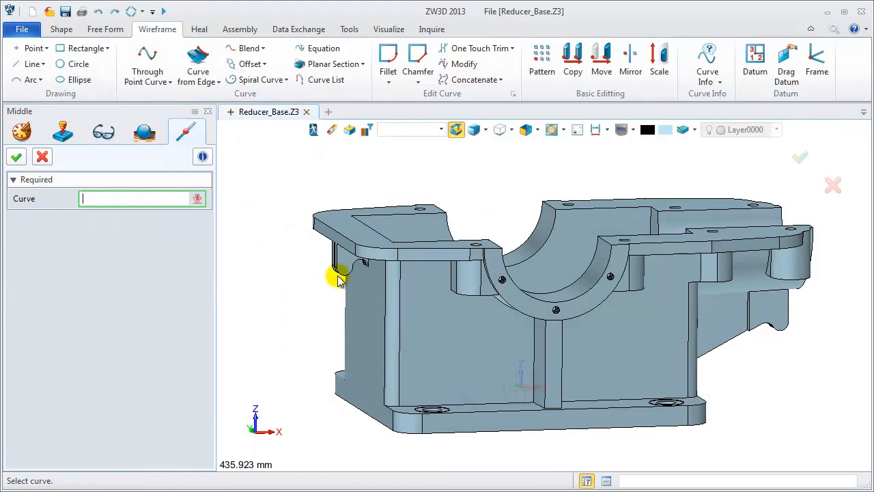
left_click(340, 236)
- Offset the point 25 mm in X, 0 in Y and -100 mm in Z, and place it at the end wall
type("25")
key("Return")
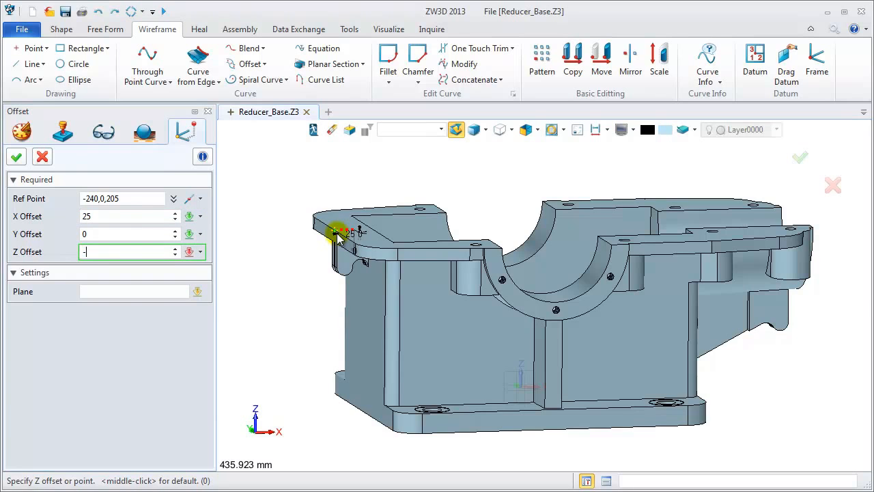
key("Return")
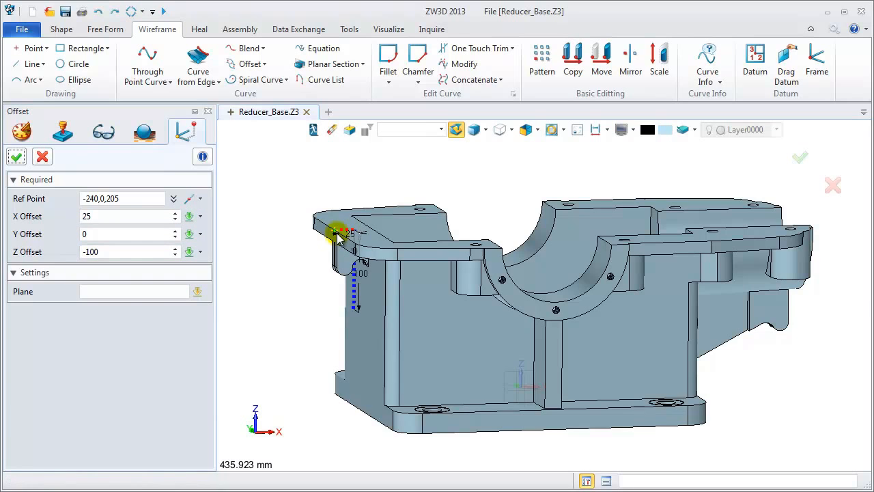
left_click(17, 156)
left_click(16, 156)
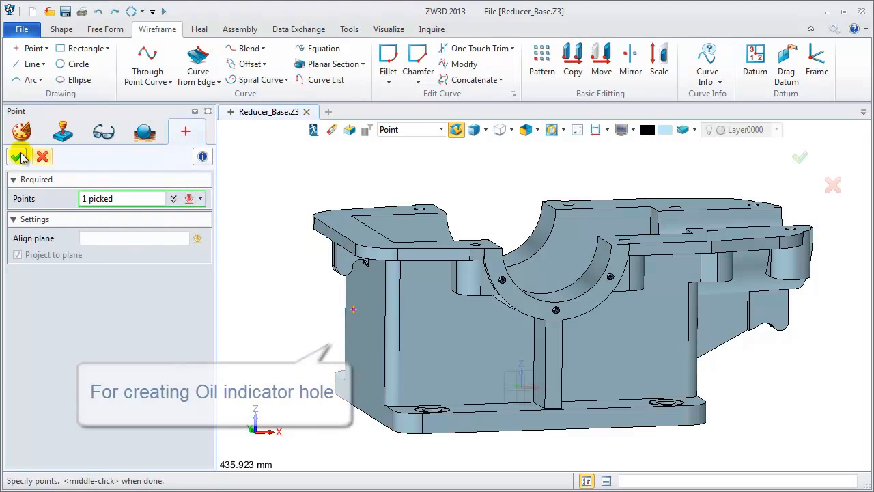
- Create an XY datum plane with its origin at the new point -215,0,105 and a Y angle of -45 degrees
left_click(754, 58)
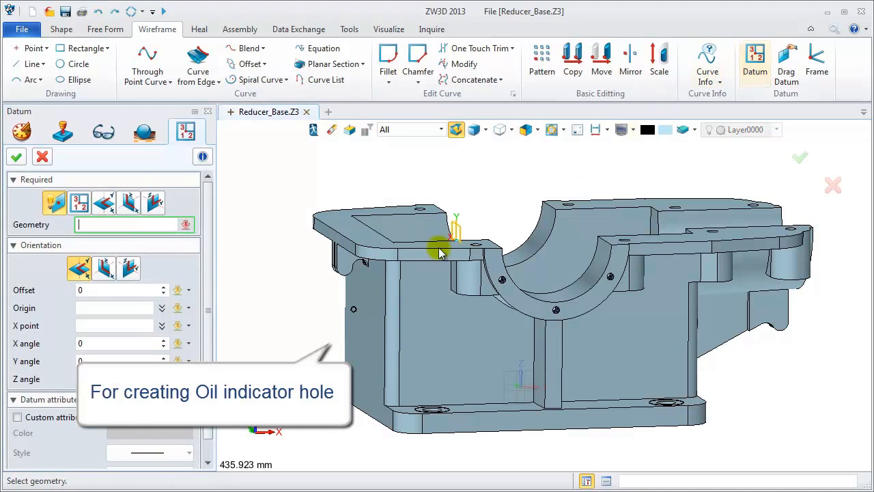
left_click(114, 309)
left_click(354, 307)
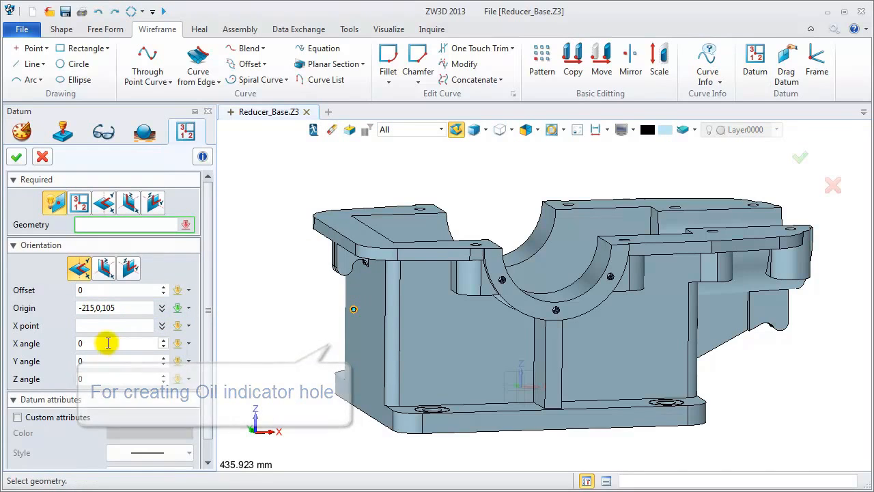
left_click(104, 203)
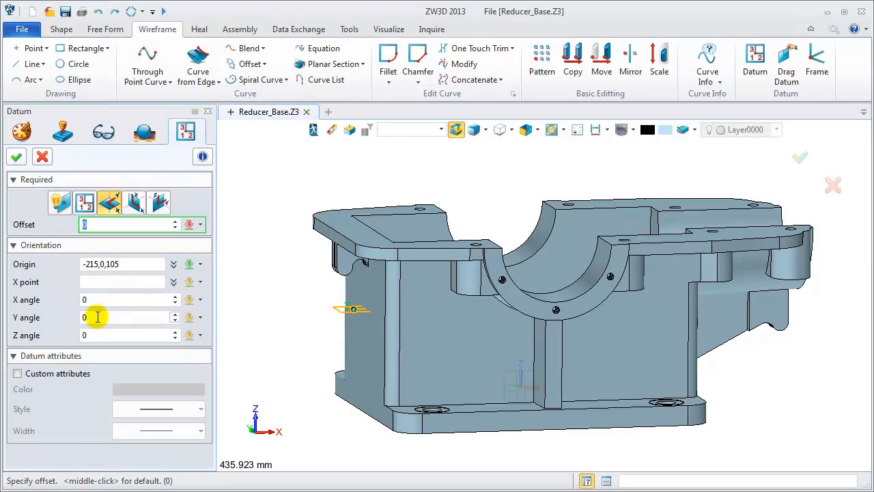
left_click(98, 317)
type("-")
key("Return")
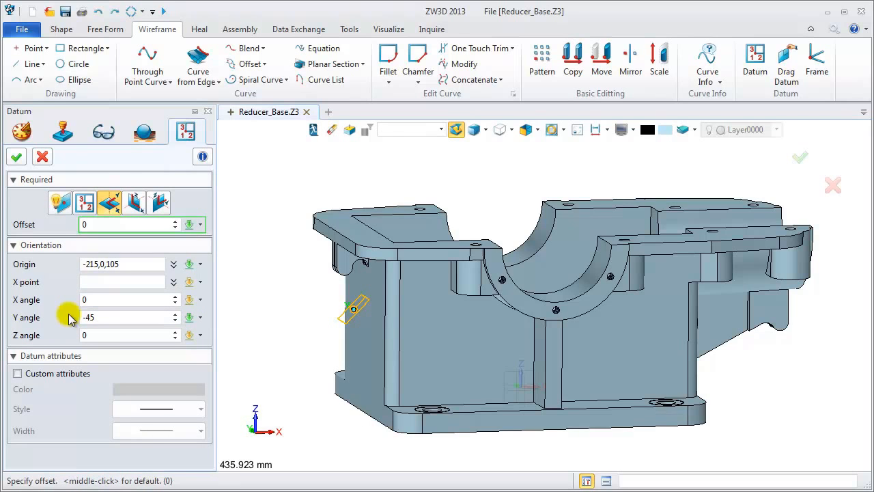
left_click(17, 160)
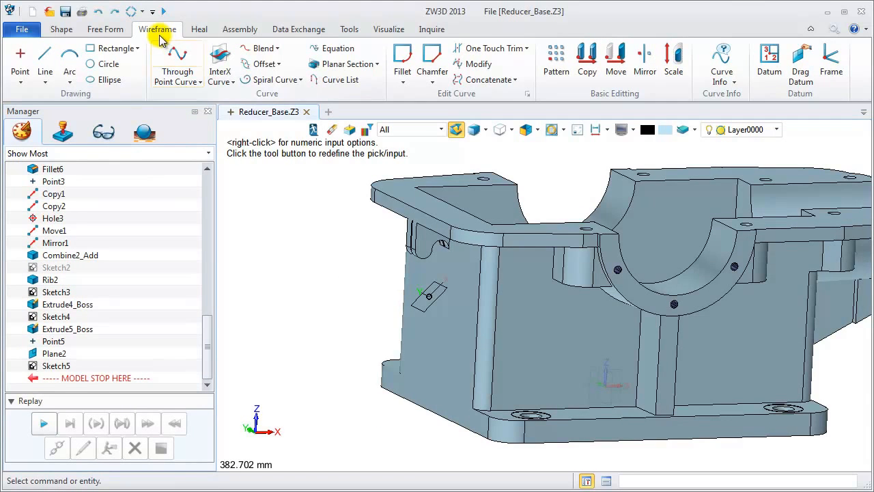
- Create an intersection curve between the inclined datum plane and the base's end wall face
left_click(225, 60)
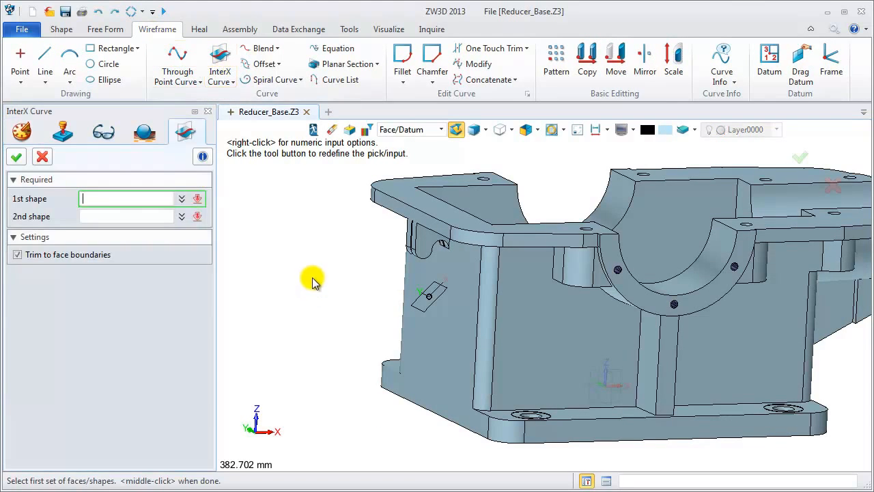
left_click(413, 301)
middle_click(357, 287)
left_click(440, 308)
left_click(20, 155)
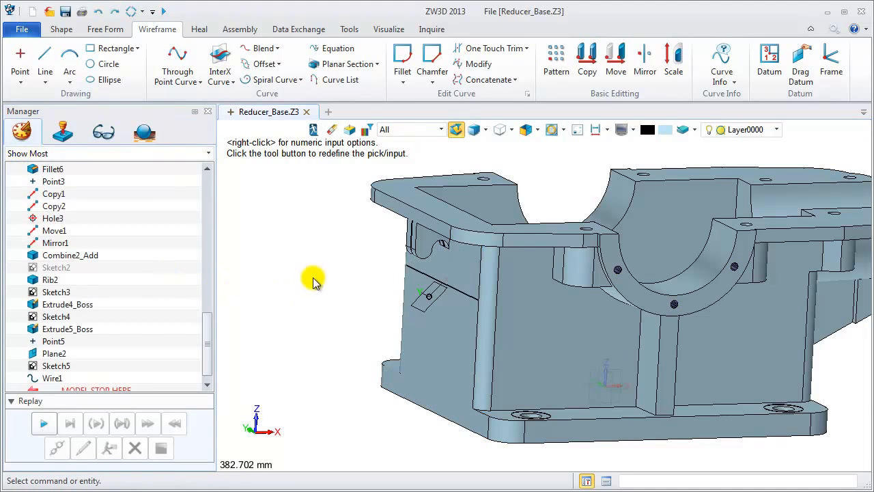
- Start a new sketch on the inclined datum plane at the end wall
right_click(277, 199)
left_click(321, 289)
left_click(420, 304)
middle_click(316, 274)
scroll(446, 307, "up", 4)
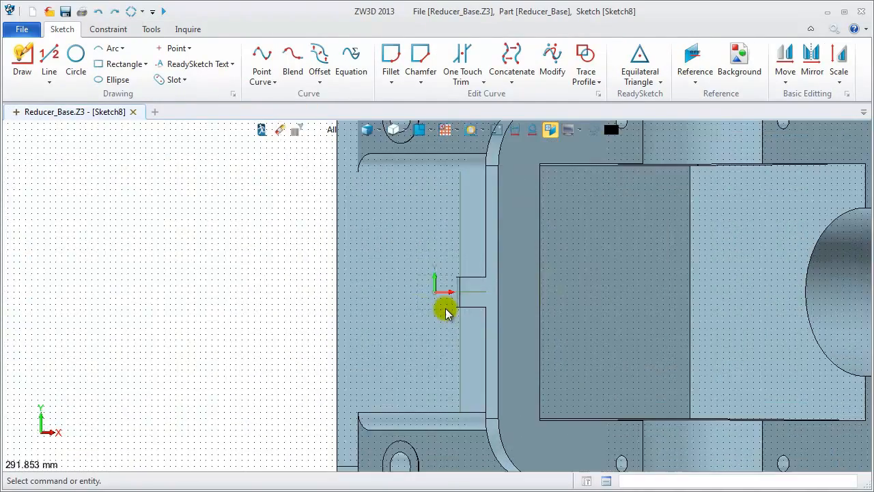
scroll(410, 306, "down", 2)
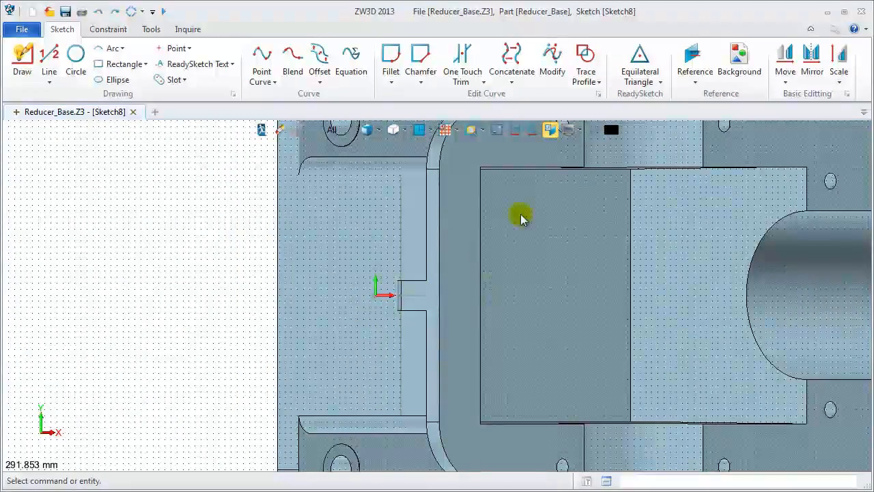
- Add the wall intersection curve to the sketch as a reference line
left_click(693, 58)
left_click(400, 251)
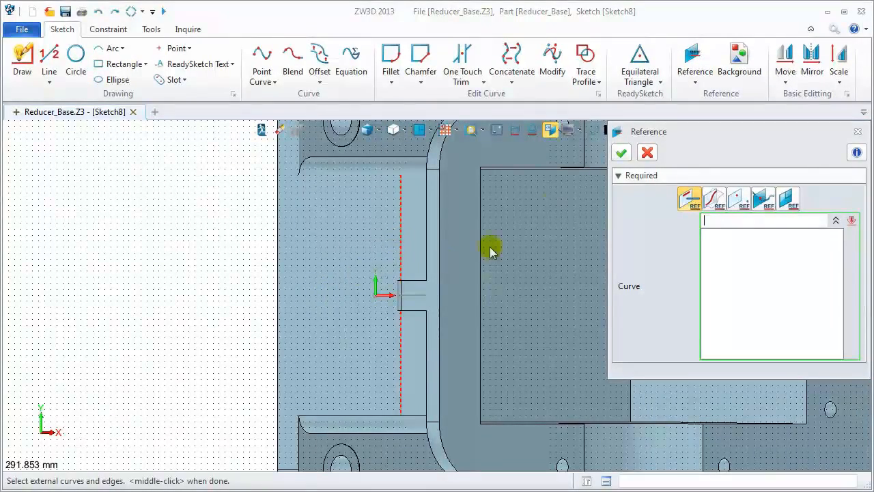
left_click(622, 154)
- Draw a circle of radius 15 mm centred on the sketch origin
scroll(392, 295, "up", 4)
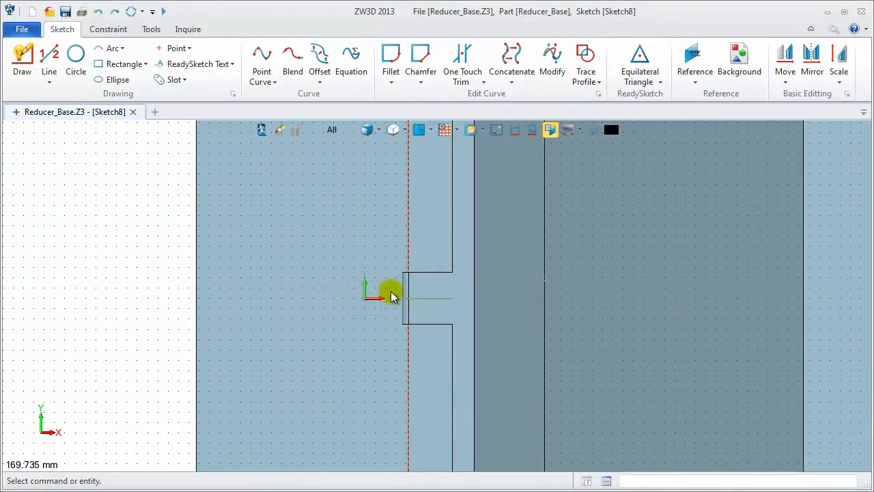
left_click(76, 58)
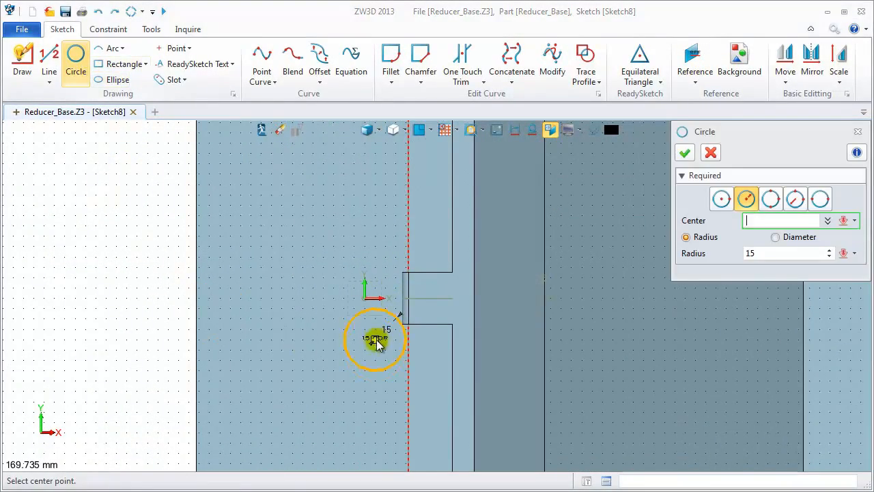
left_click(365, 296)
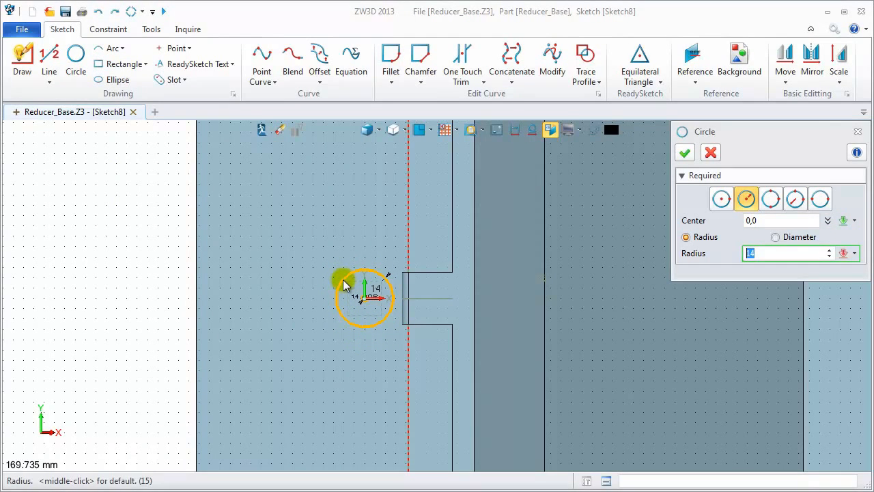
key("Return")
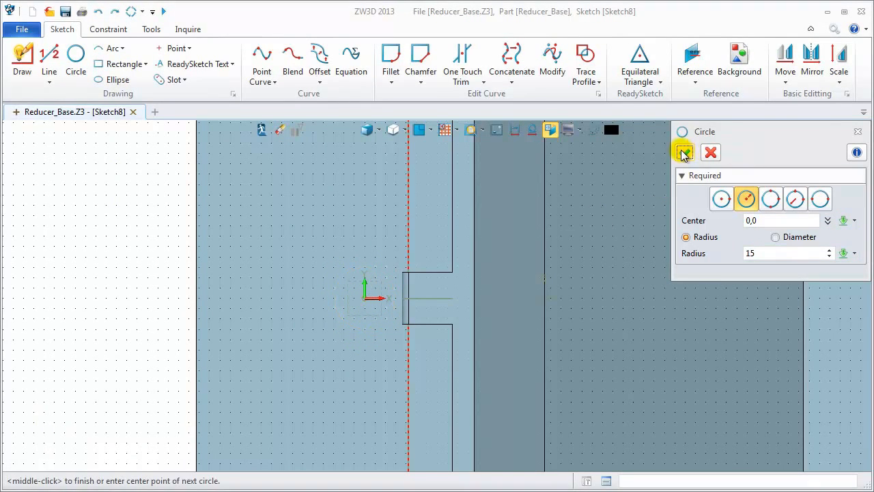
left_click(685, 153)
- Draw two horizontal two-point lines from the circle's highest and lowest points to the reference line, each about 21 mm long
left_click(49, 58)
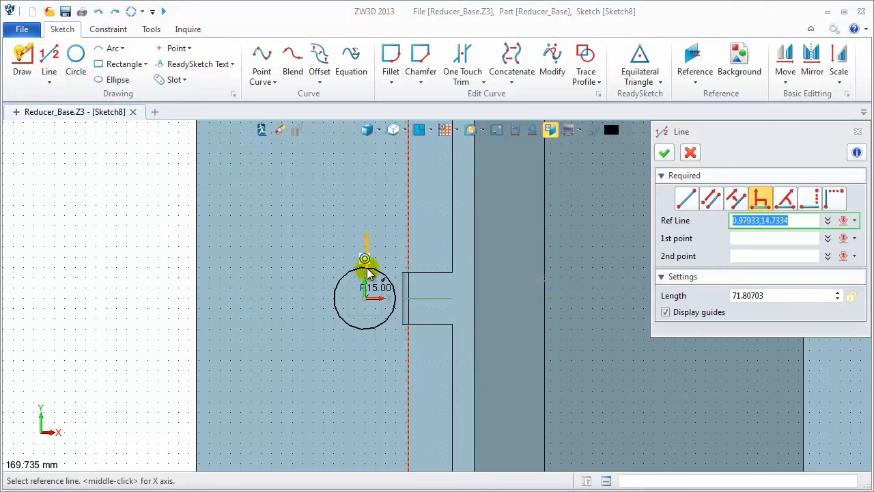
left_click(686, 198)
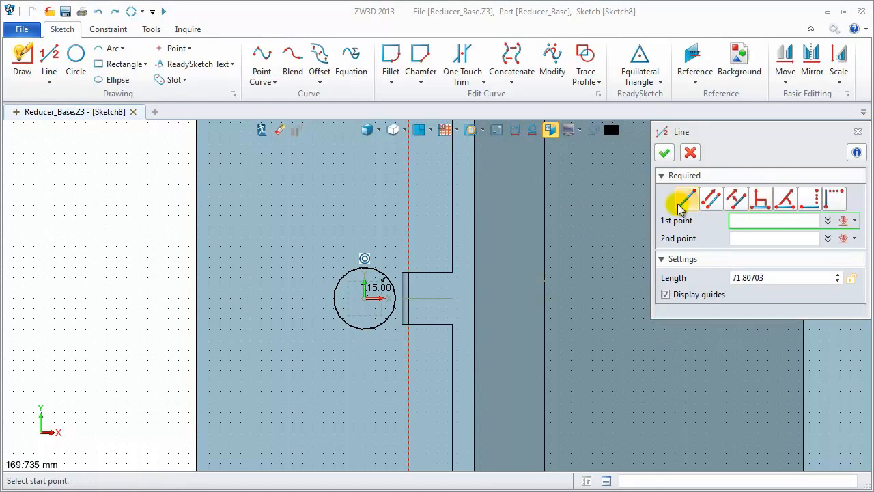
left_click(364, 267)
left_click(409, 269)
middle_click(400, 291)
middle_click(366, 343)
left_click(364, 328)
left_click(408, 330)
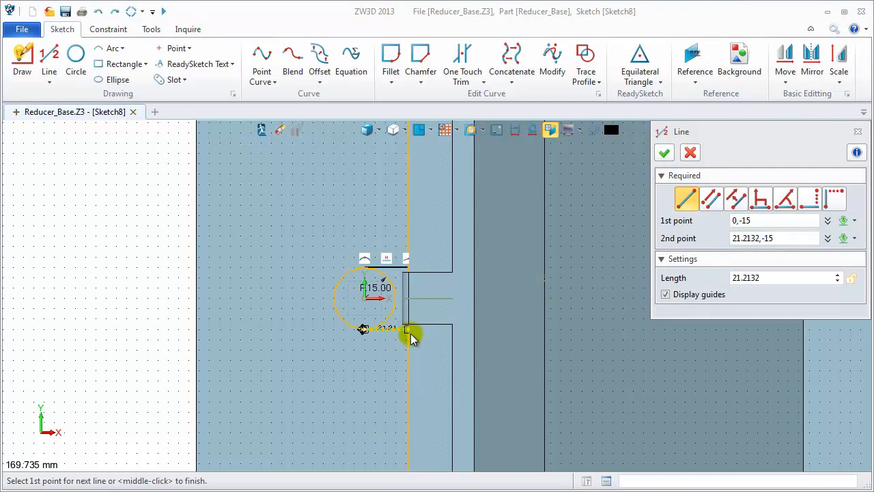
- Close the profile with a vertical line about 30 mm long joining the free ends of the two horizontal lines
left_click(410, 334)
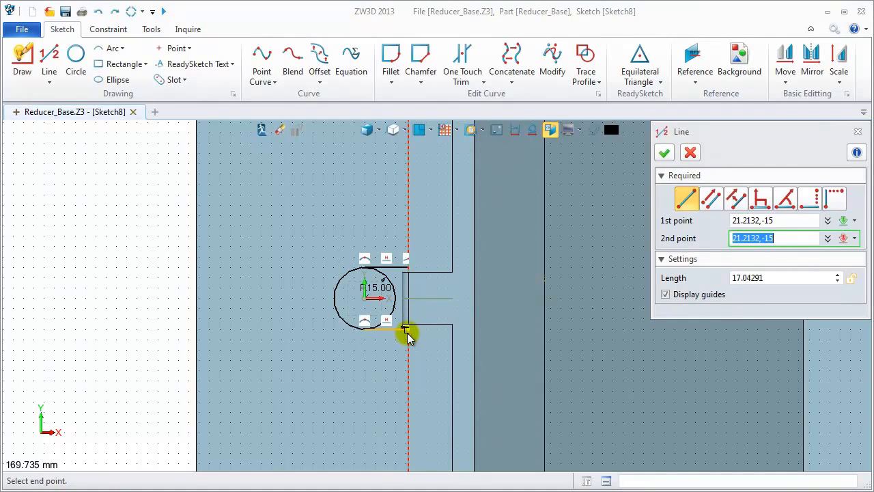
left_click(408, 330)
middle_click(410, 270)
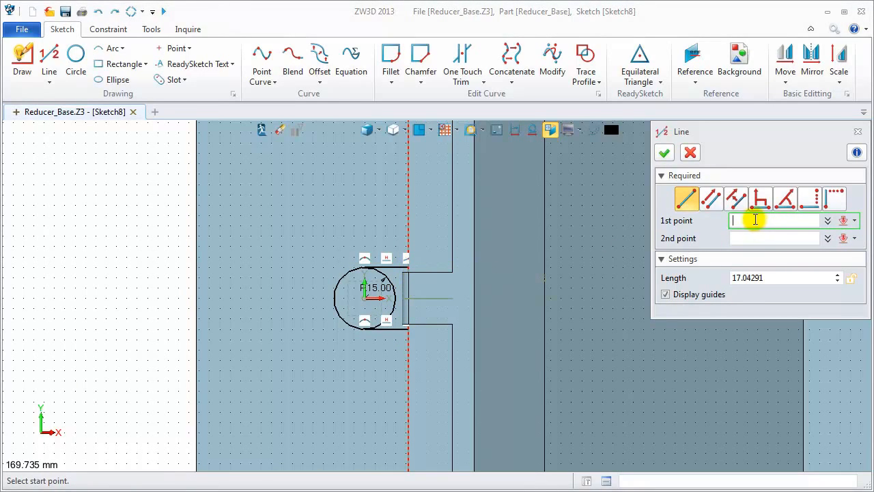
left_click(407, 270)
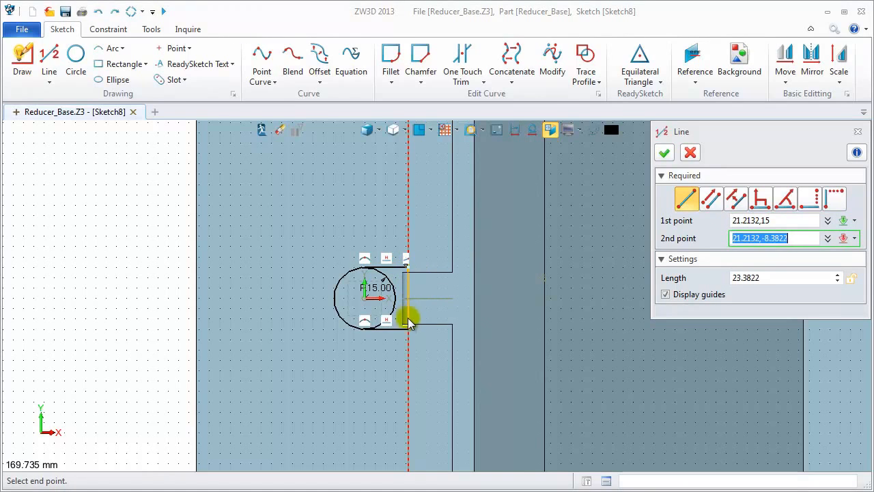
left_click(407, 331)
middle_click(433, 328)
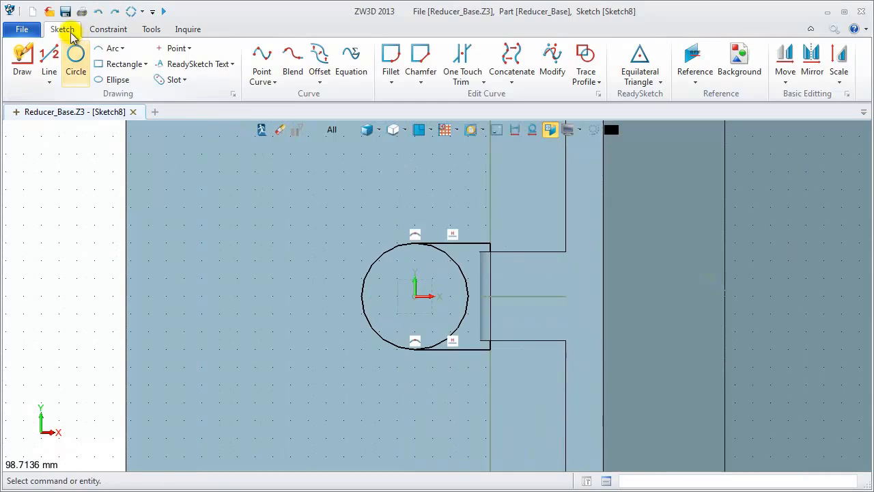
- Trim away the circle's arc inside the profile and exit the sketch
left_click(463, 55)
left_click(463, 281)
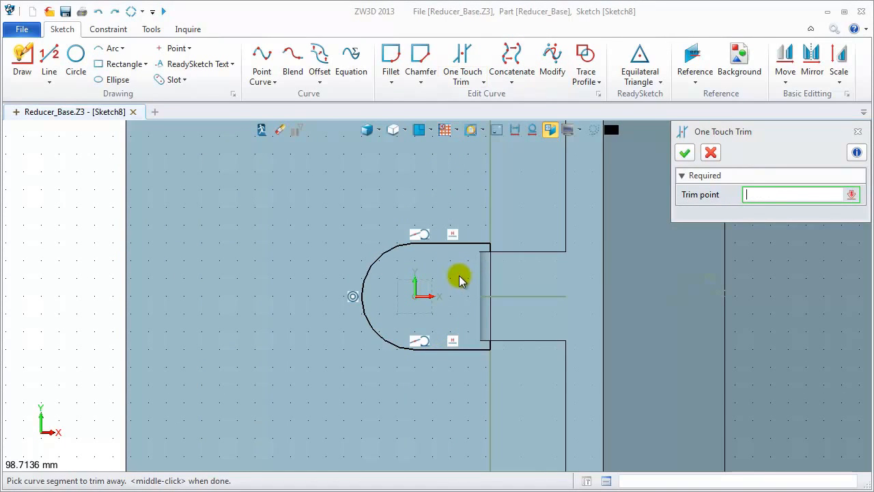
left_click(704, 156)
right_click(376, 192)
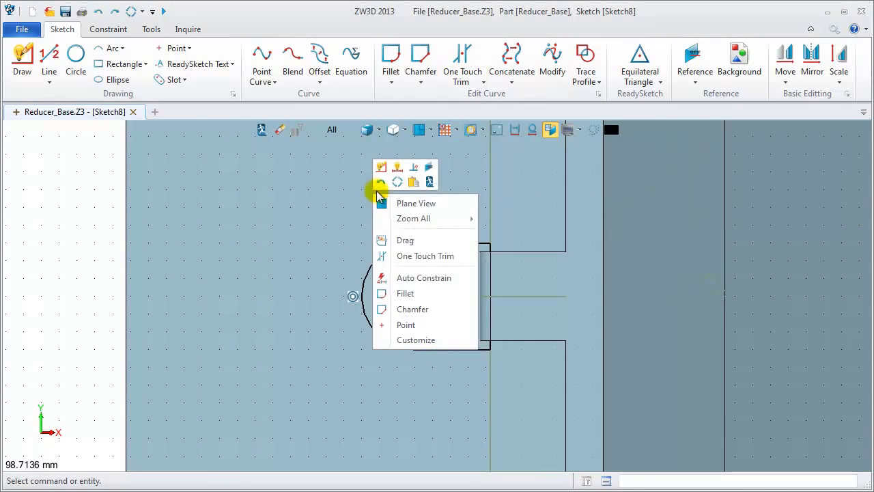
left_click(429, 181)
- Extrude the inclined sketch as an added boss to -50 mm with a draft angle of -2 degrees
left_click(71, 78)
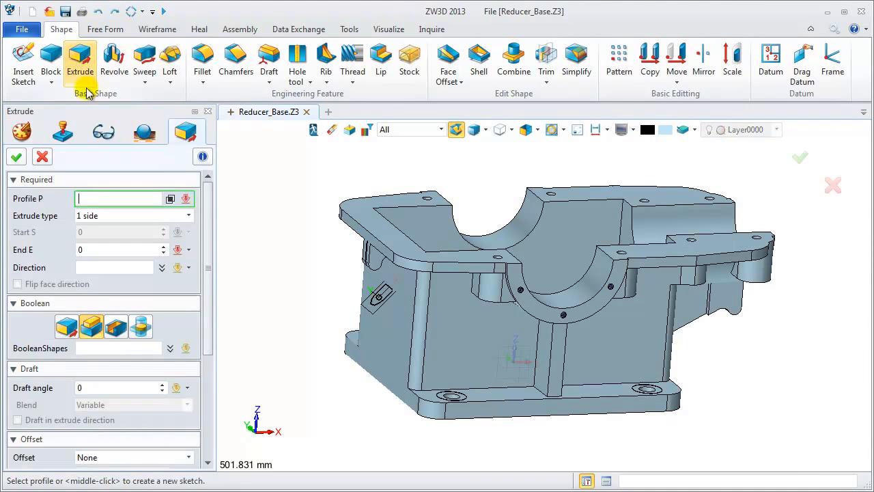
left_click(376, 298)
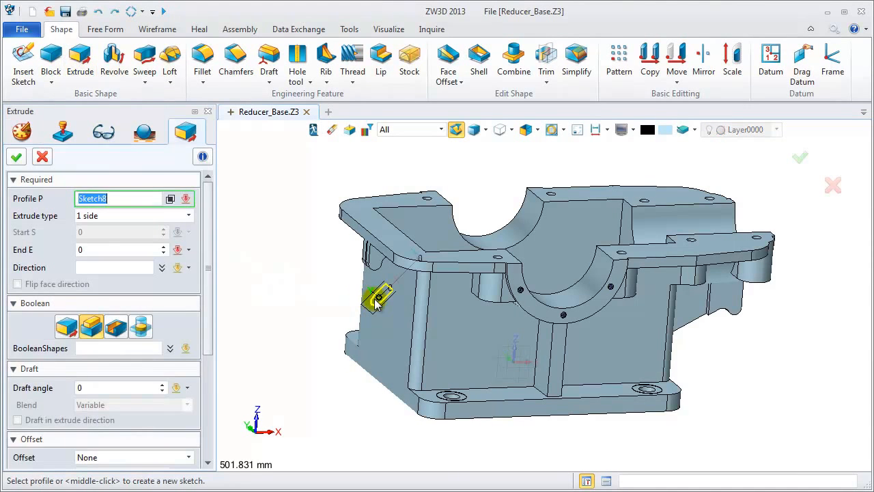
left_click(388, 338)
key("ctrl+f")
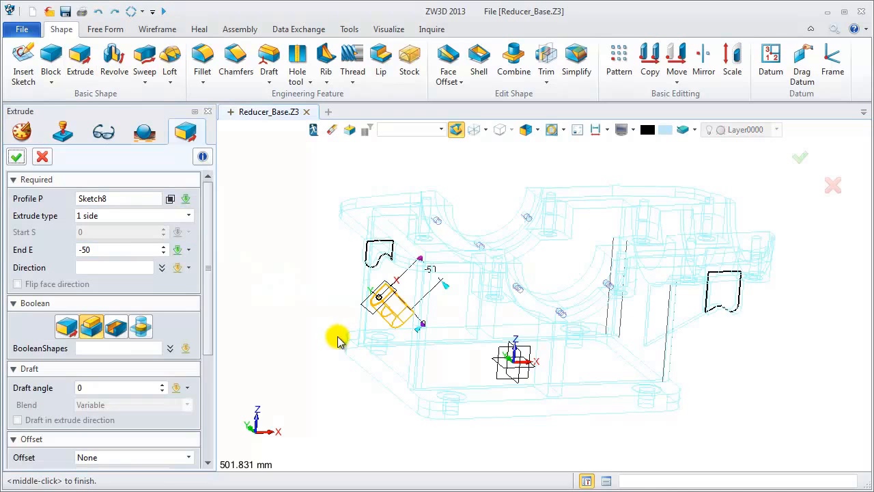
left_click(94, 387)
double_click(95, 387)
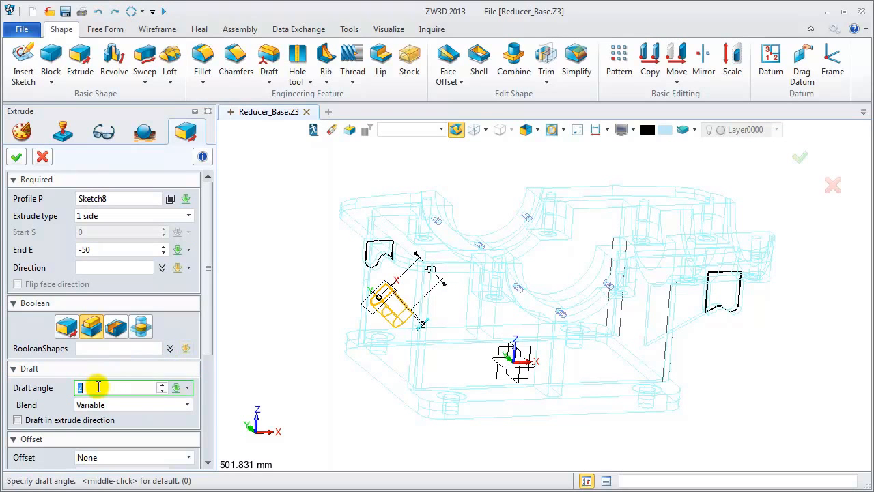
scroll(98, 388, "down", 3)
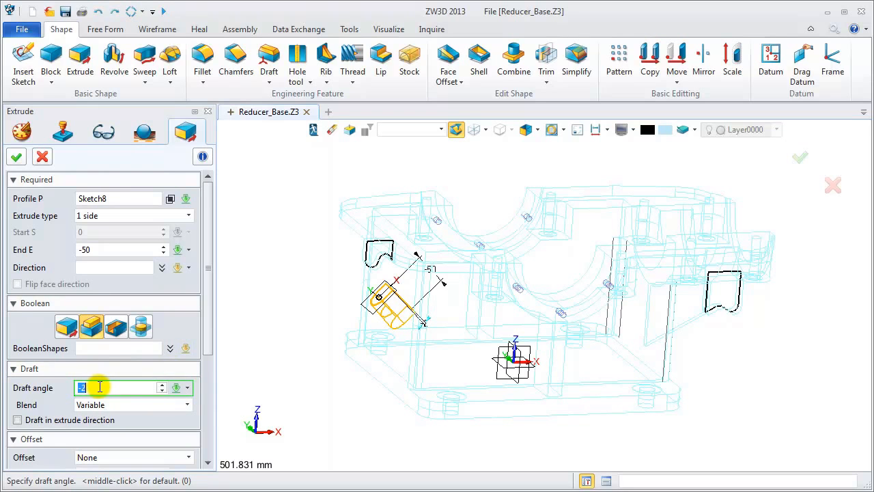
- Limit the boss extrusion with the outer face of the end wall as its boundary and create it
left_click_drag(209, 348, 192, 452)
left_click(110, 415)
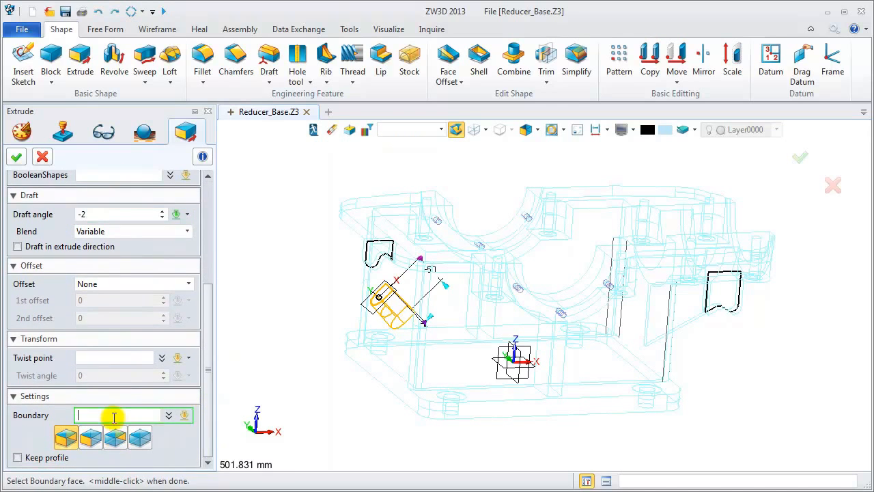
left_click(367, 365)
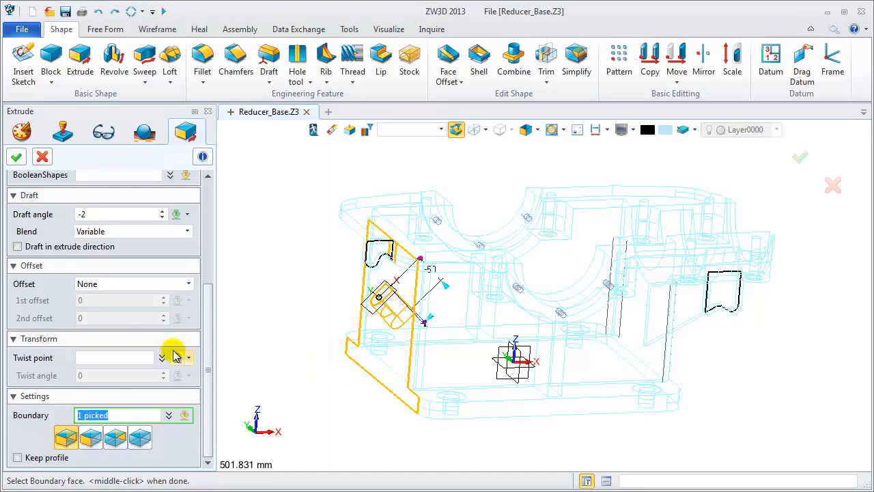
left_click_drag(208, 332, 208, 196)
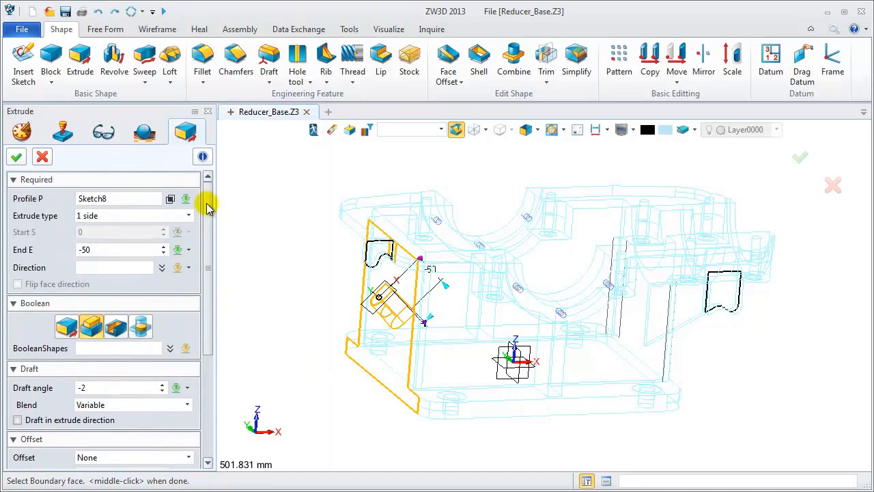
left_click(17, 157)
- Place a simple hole on the boss's inclined face at the datum plane's origin, ending Until Face at the end wall's inner face
mouse_move(342, 386)
right_mouse_down()
mouse_move(293, 394)
mouse_move(355, 404)
mouse_move(352, 383)
right_mouse_up()
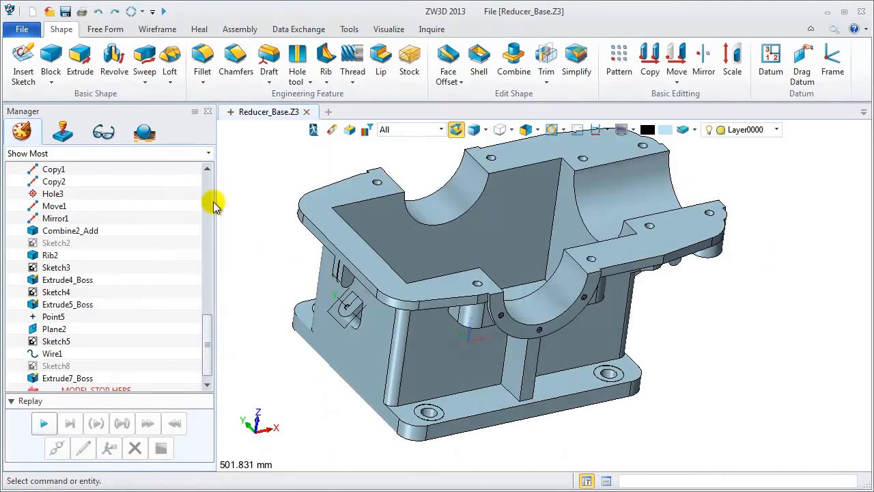
left_click(297, 60)
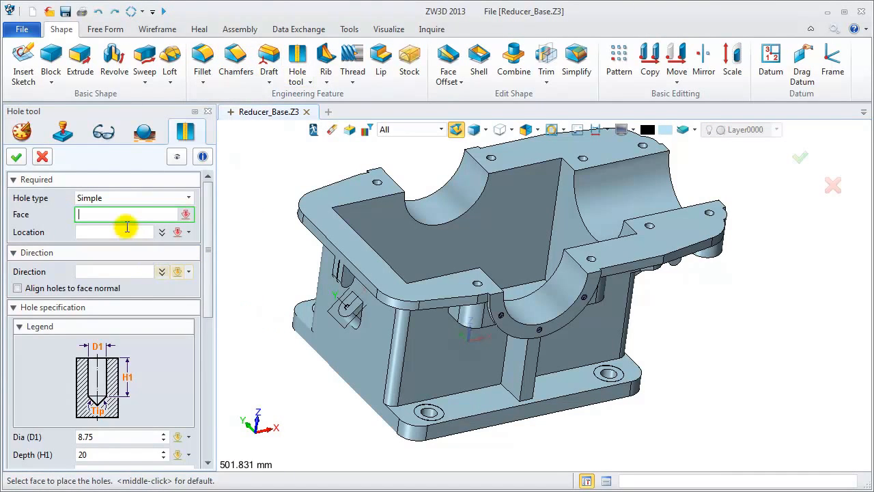
left_click(347, 309)
scroll(352, 307, "up", 5)
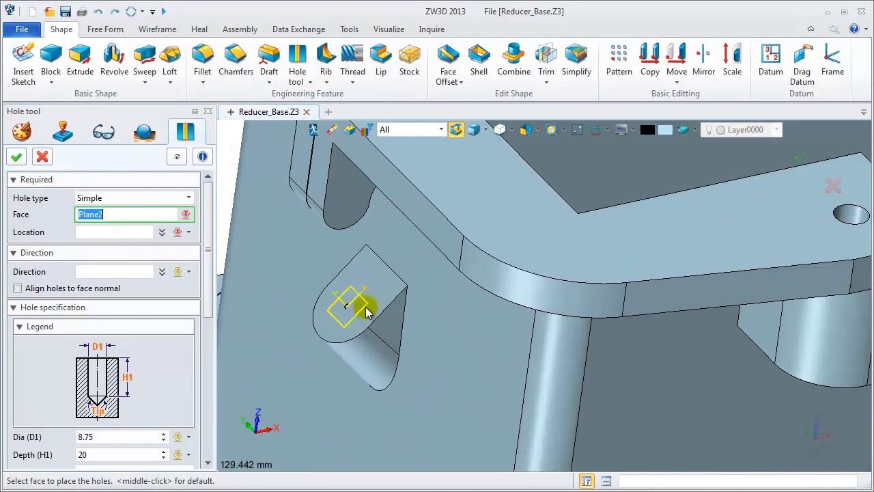
left_click(378, 296)
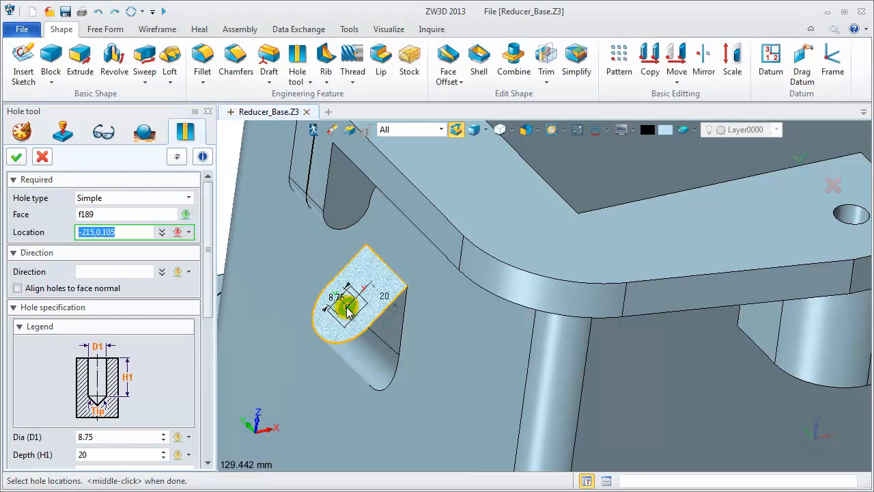
left_click(347, 309)
scroll(215, 293, "down", 5)
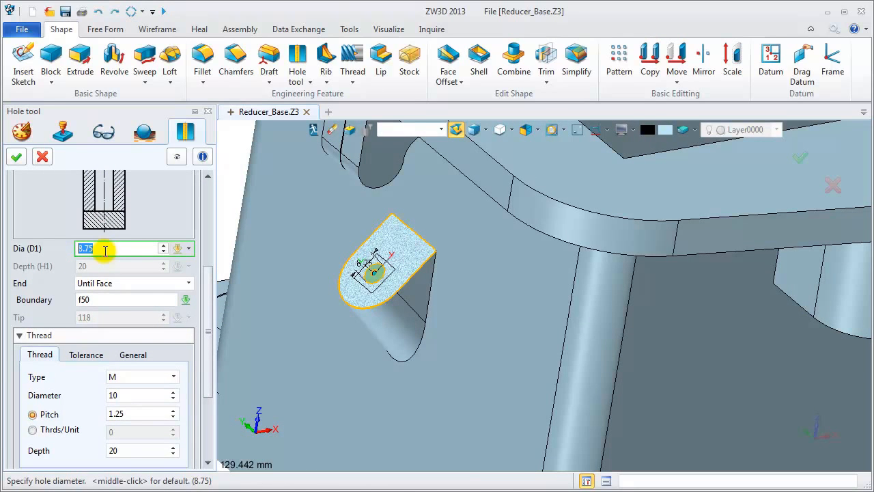
- Set the hole's diameter to 13 mm with no thread and create it
key("Return")
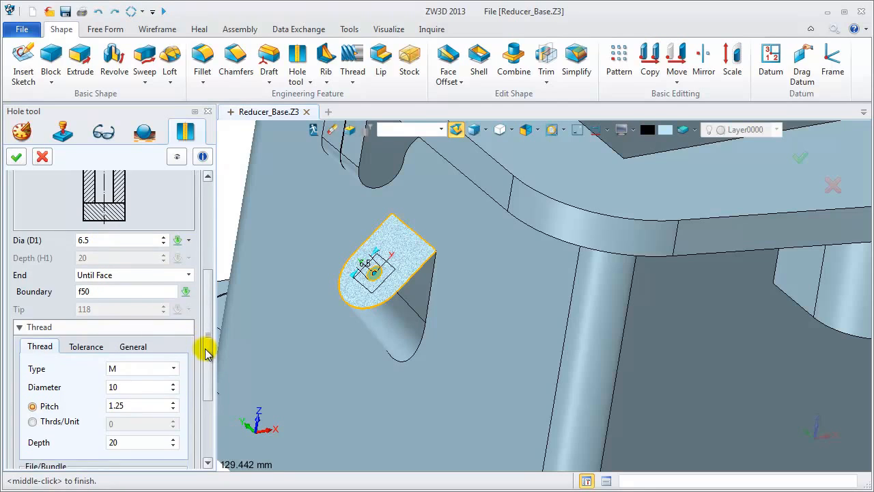
scroll(203, 335, "up", 2)
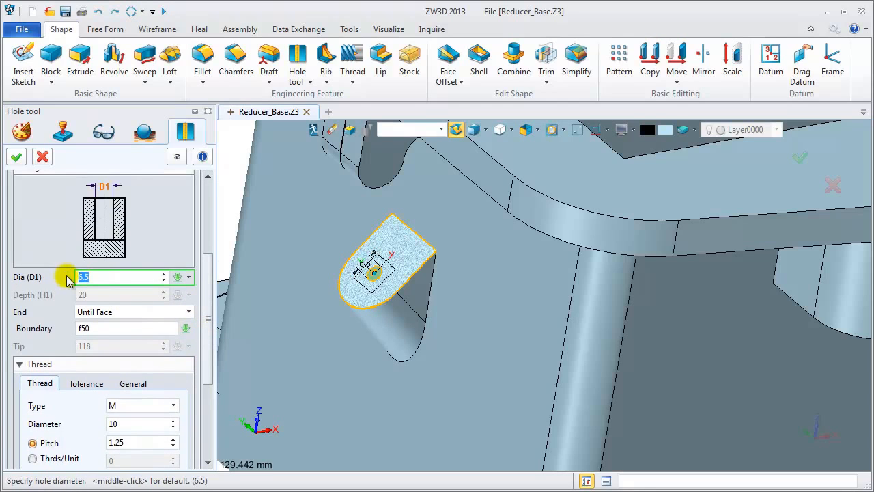
type("2")
key("Return")
scroll(205, 383, "down", 5)
left_click(174, 296)
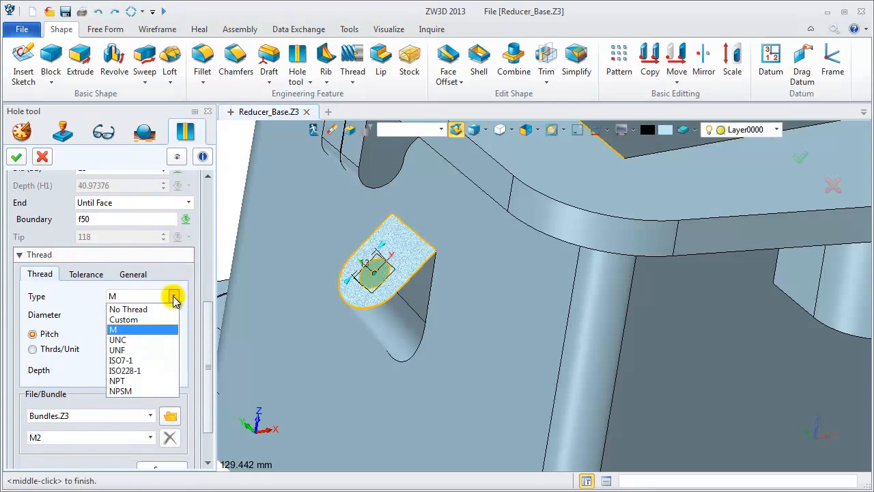
left_click(136, 310)
left_click_drag(204, 307, 205, 224)
left_click(17, 157)
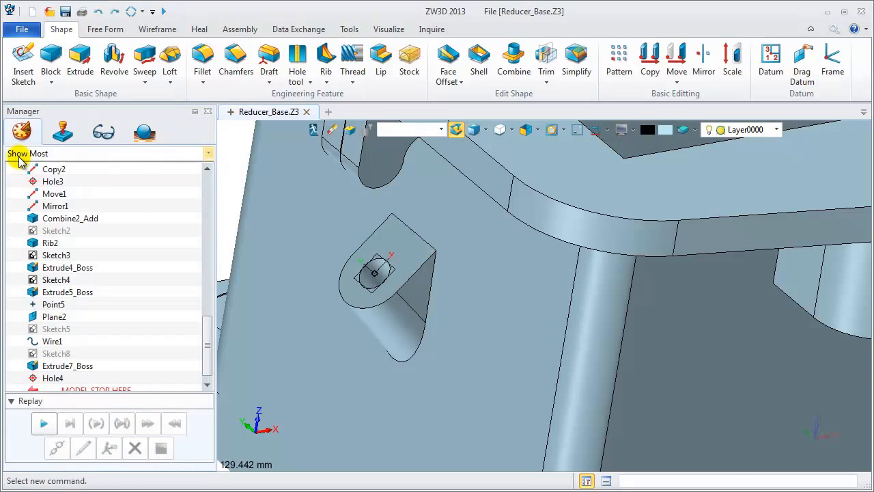
- Start a cylinder for the oil outlet, centred 21 mm in Z above the midpoint of the end wall's lowest edge
scroll(307, 280, "down", 5)
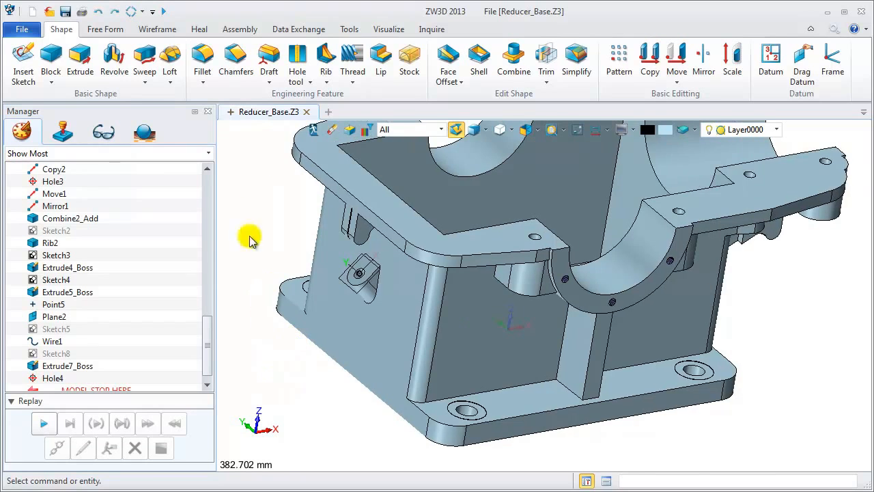
left_click(49, 80)
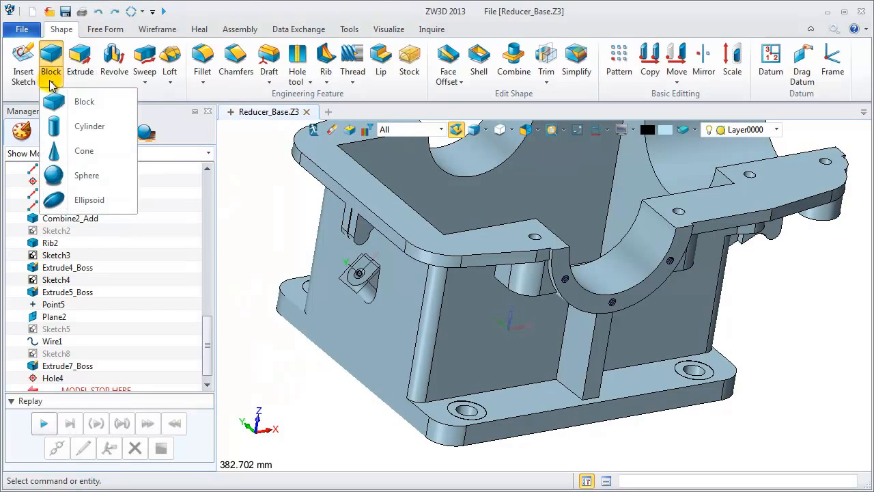
left_click(86, 123)
right_click(237, 160)
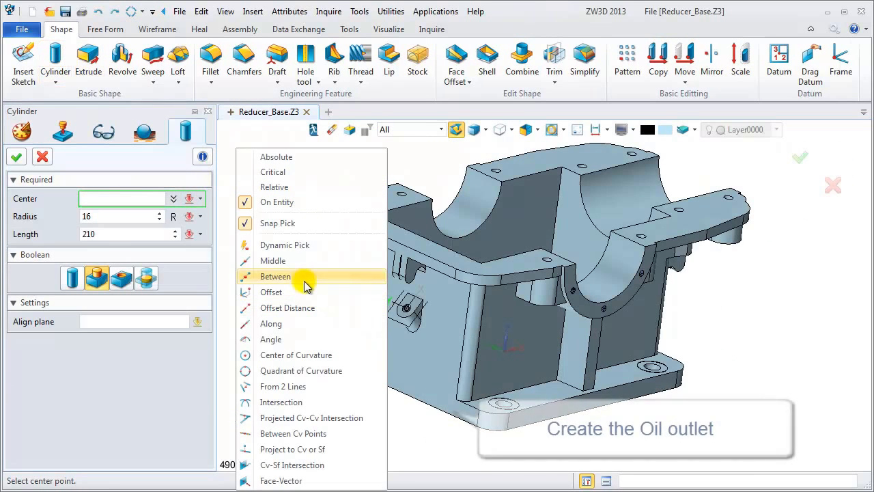
left_click(302, 292)
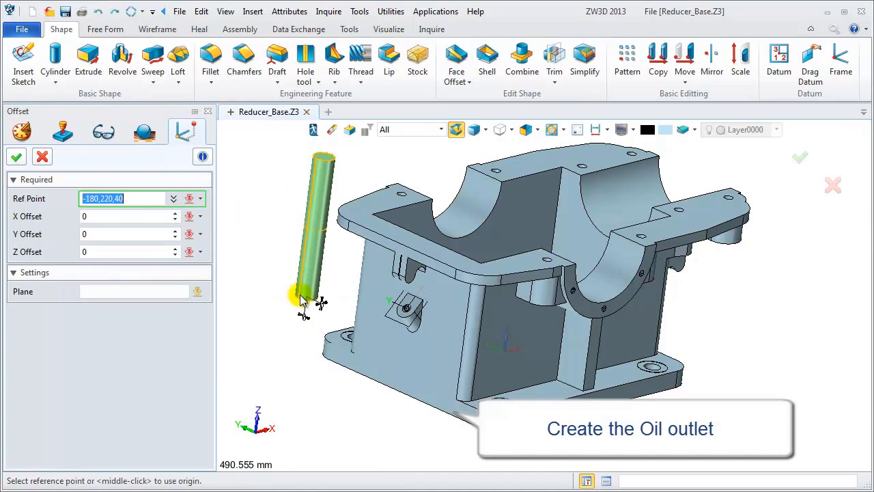
right_click(255, 226)
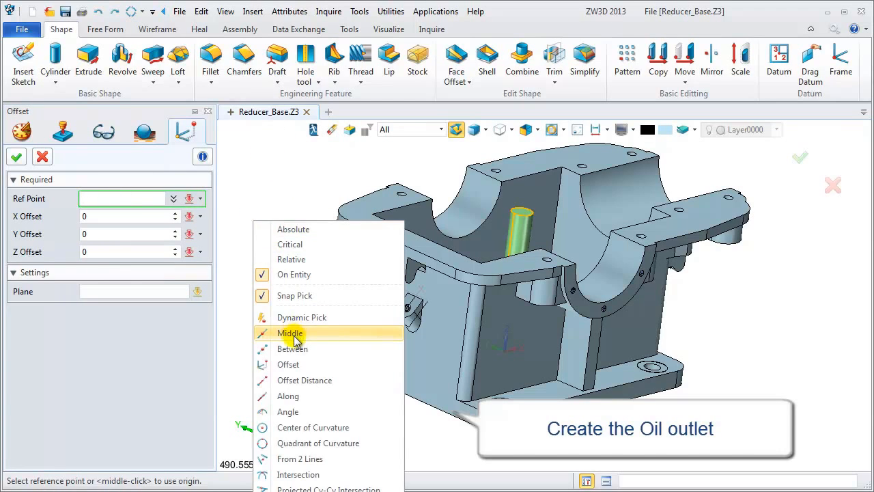
left_click(290, 334)
left_click(386, 389)
left_click(86, 251)
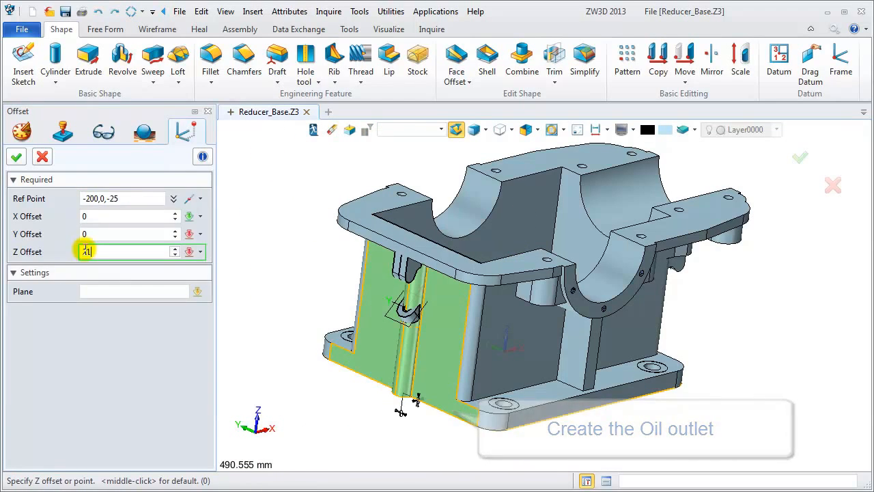
left_click(17, 156)
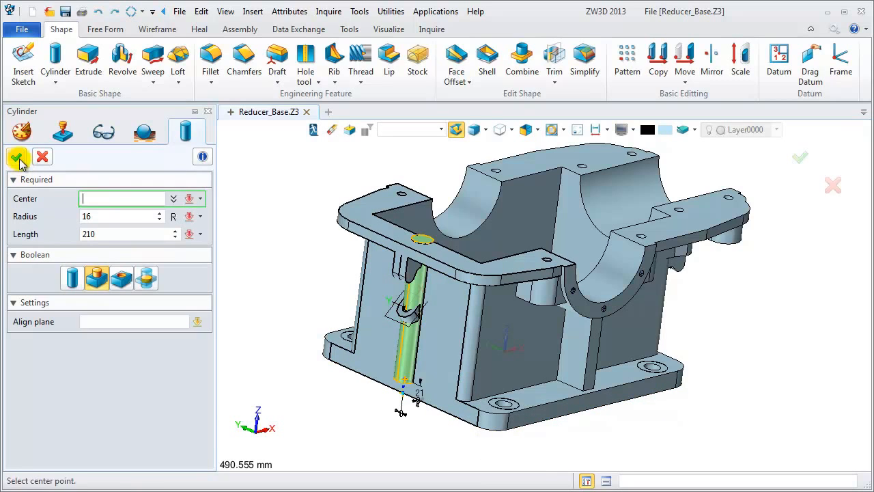
- Align the cylinder to the end wall's outer face with a radius of 16 mm and a length of 8 mm
left_click(378, 365)
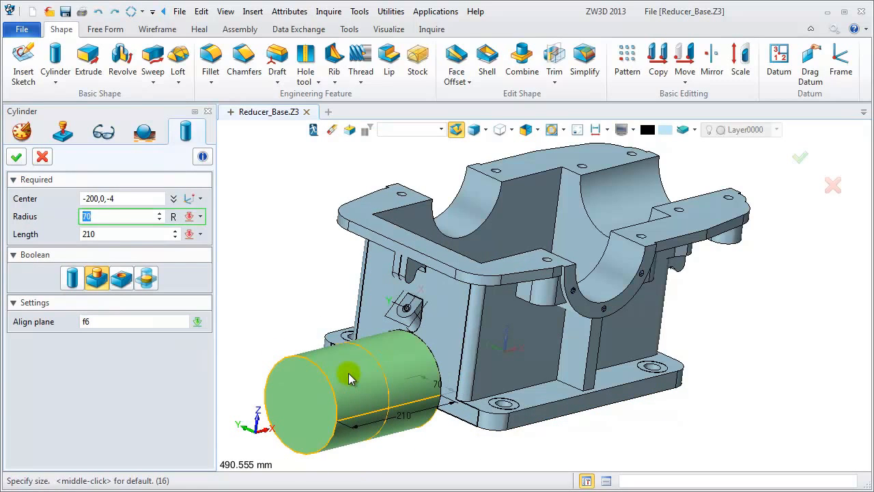
key("Return")
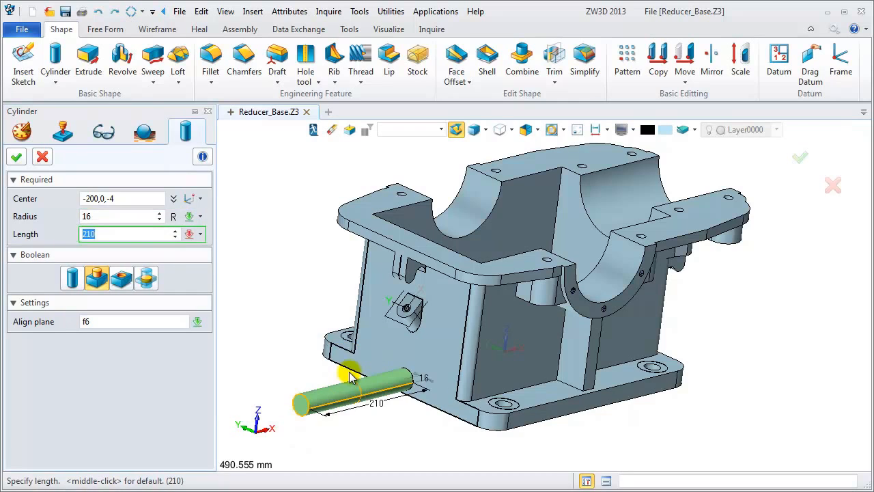
type("20")
key("Return")
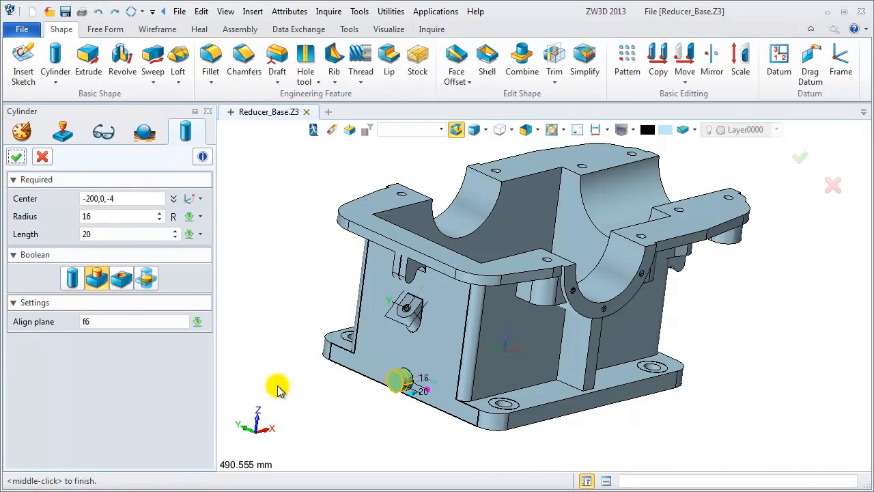
left_click(97, 235)
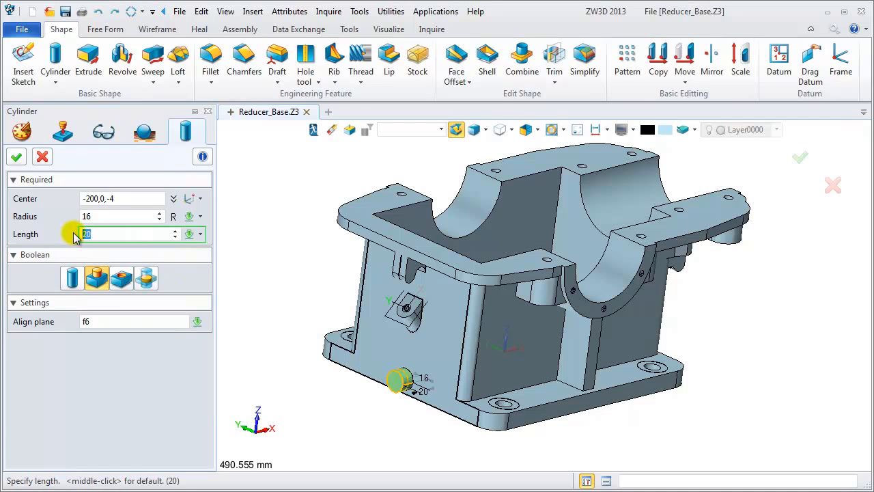
type("8")
key("Return")
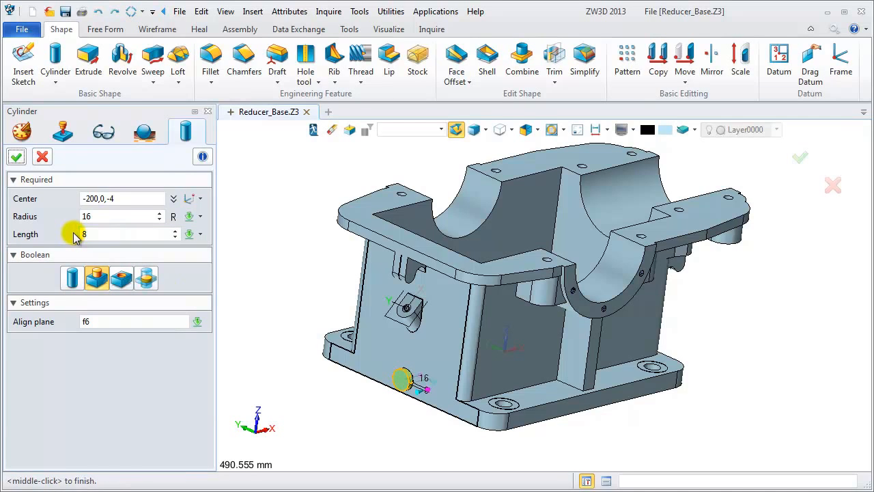
- Create the outlet boss and start a second cylinder at the centre of curvature of the boss's outer edge
left_click(16, 156)
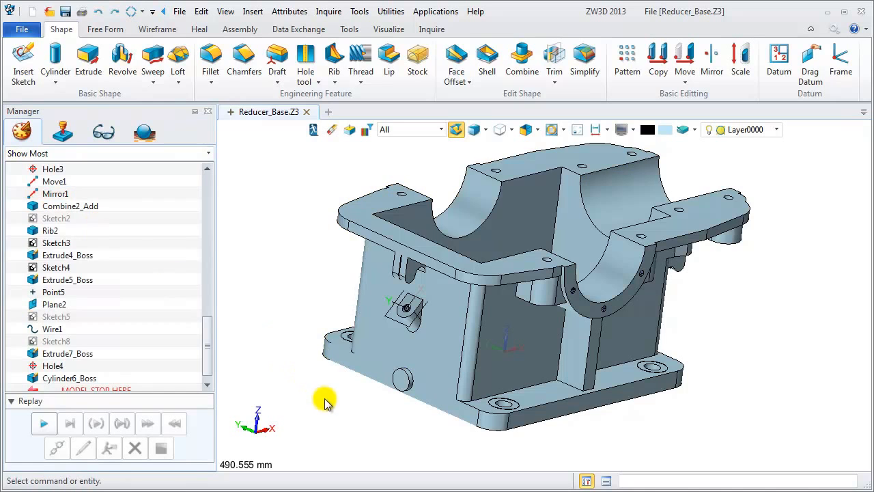
right_click_drag(327, 406, 306, 396)
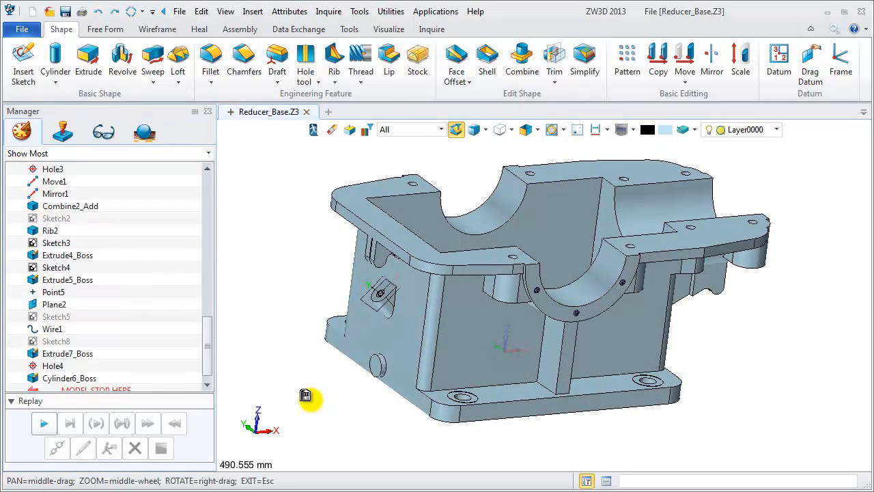
scroll(399, 381, "up", 4)
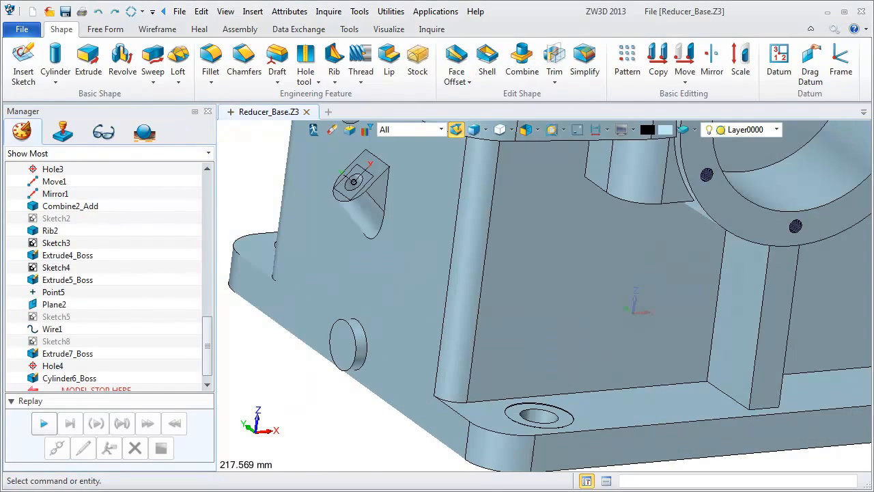
left_click(55, 58)
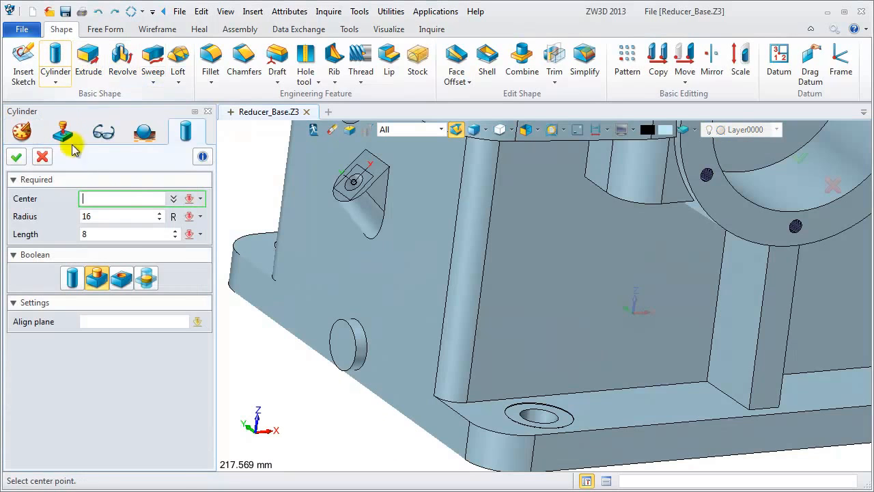
right_click(347, 346)
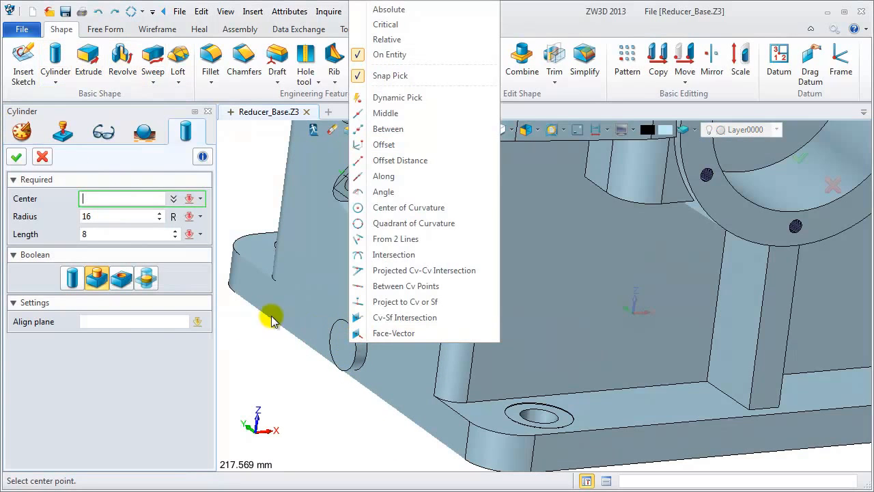
left_click(409, 207)
left_click(340, 321)
- Set the cylinder to cut with a radius of 8 mm and a length of -25 mm, aligned to the outlet boss's outer face
left_click(94, 217)
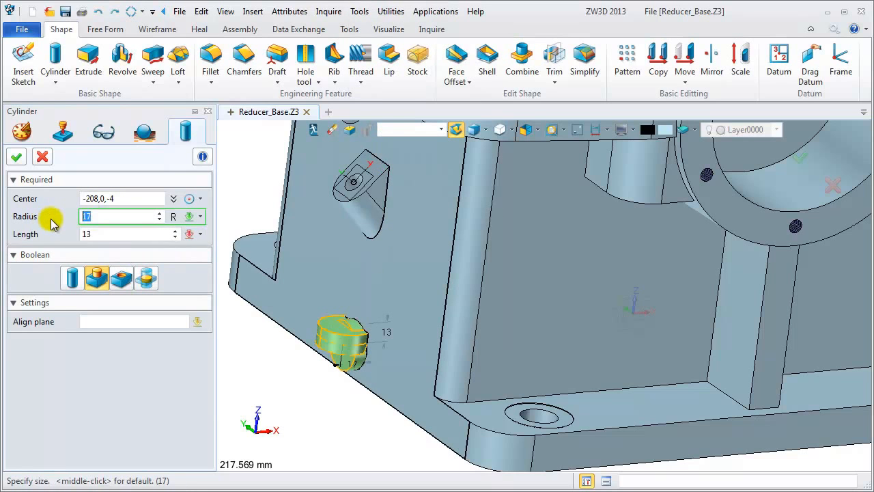
type("8")
key("Return")
left_click(99, 320)
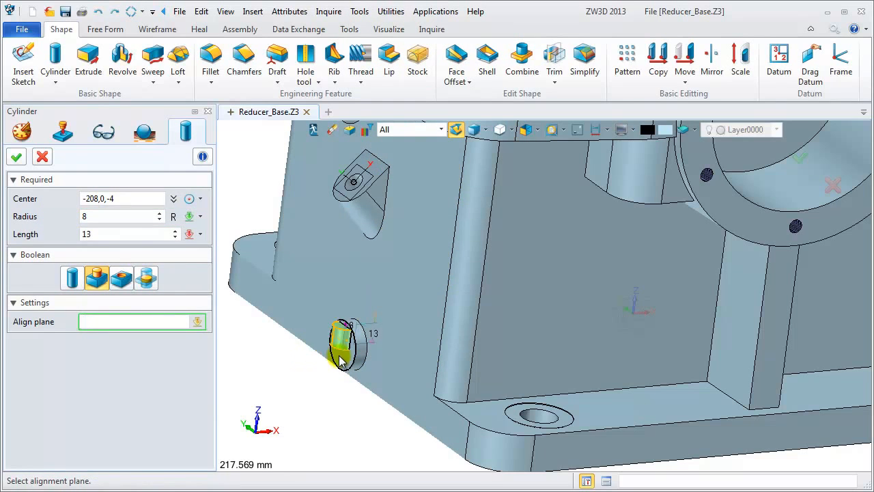
left_click(339, 355)
left_click(121, 278)
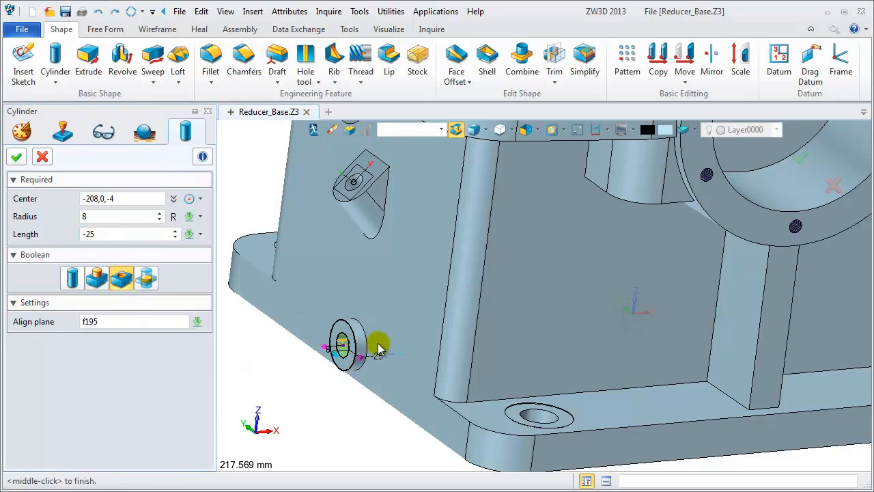
- Extend the cutting cylinder's length to -28 mm through the end wall and create the outlet hole
scroll(351, 345, "down", 5)
middle_click_drag(357, 347, 364, 387)
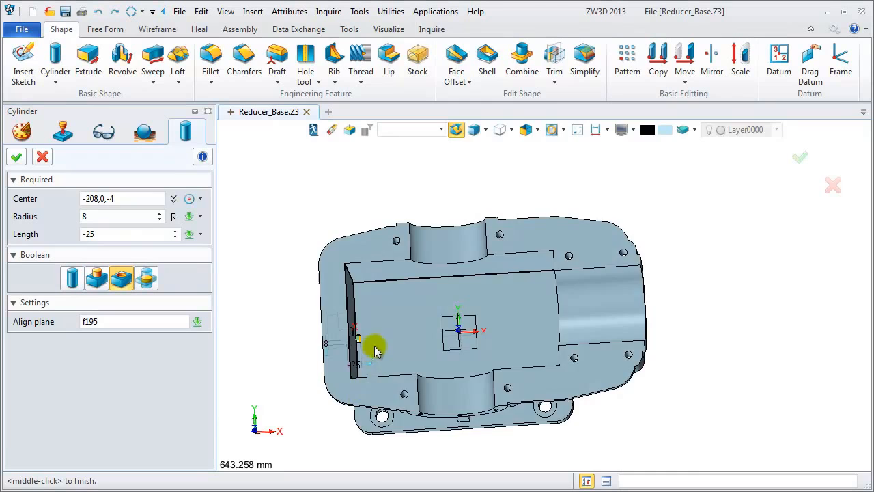
scroll(374, 350, "up", 5)
middle_click_drag(351, 345, 299, 326)
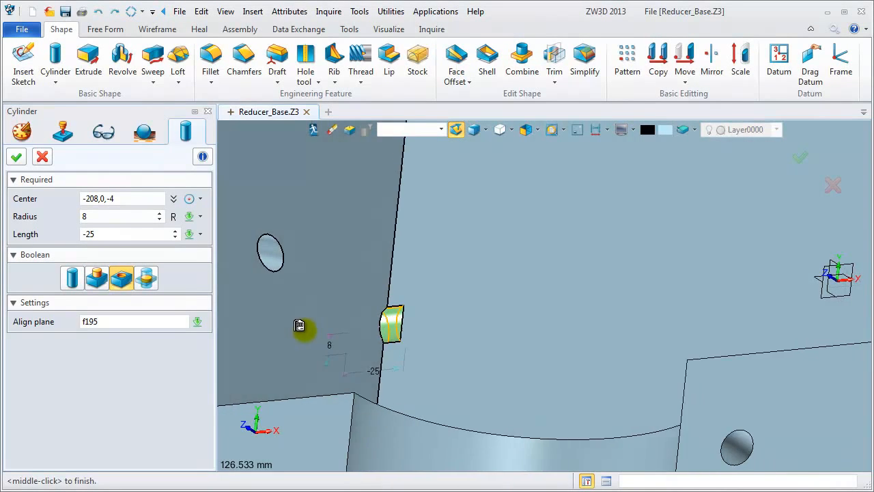
scroll(387, 269, "down", 5)
scroll(382, 267, "up", 6)
scroll(400, 236, "down", 4)
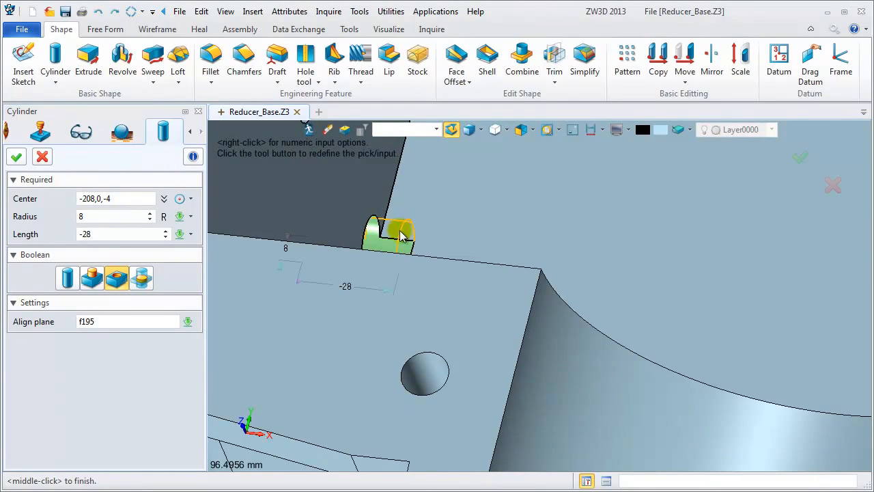
left_click(16, 157)
- Insert a sketch on the cavity floor and draw a line about 26 mm long on the inner end wall's edge, spanning the outlet hole
right_click_drag(287, 318, 283, 331)
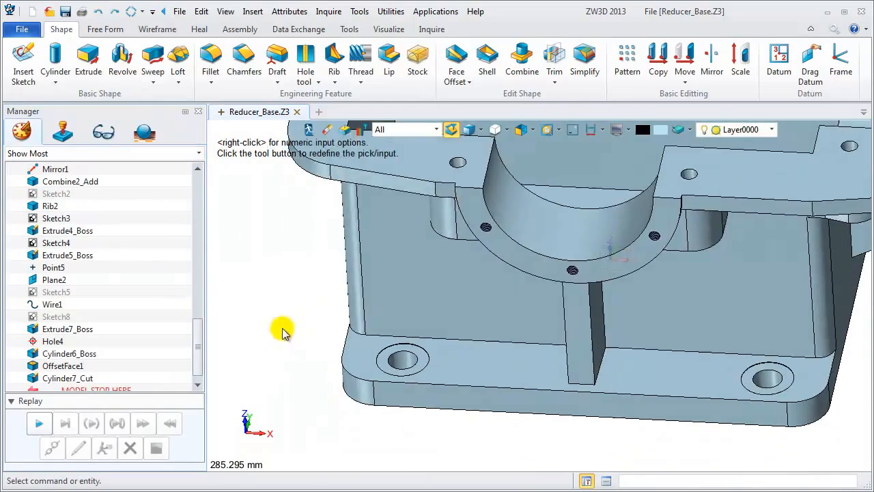
right_click(257, 213)
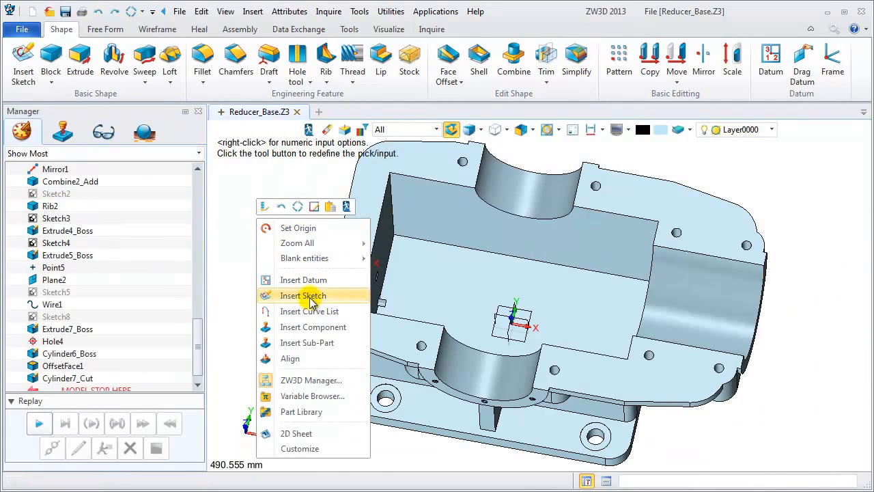
left_click(303, 295)
left_click(430, 289)
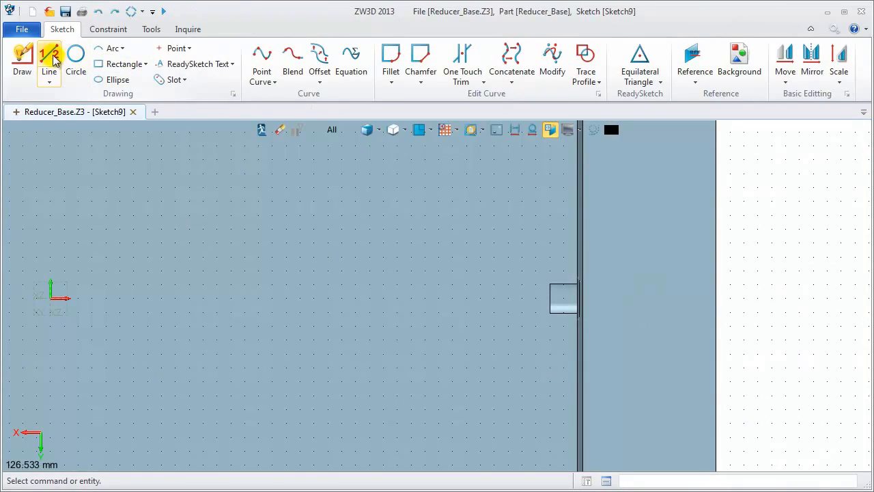
left_click(49, 61)
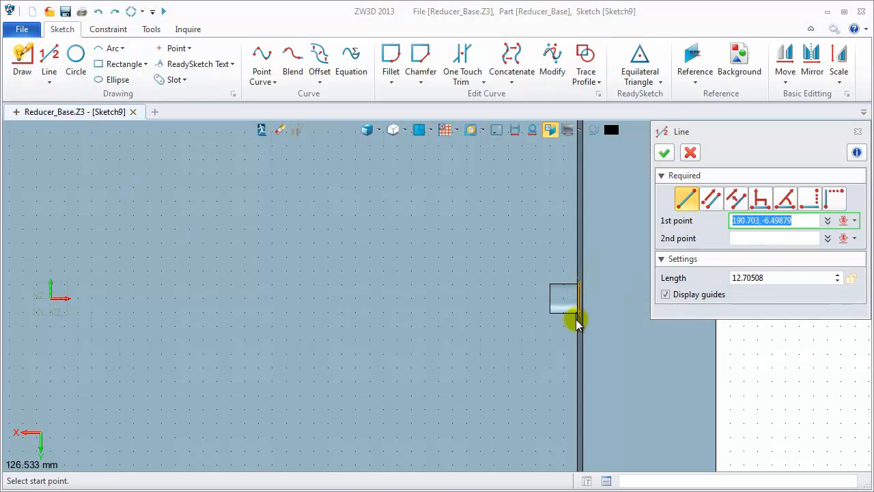
scroll(575, 324, "up", 5)
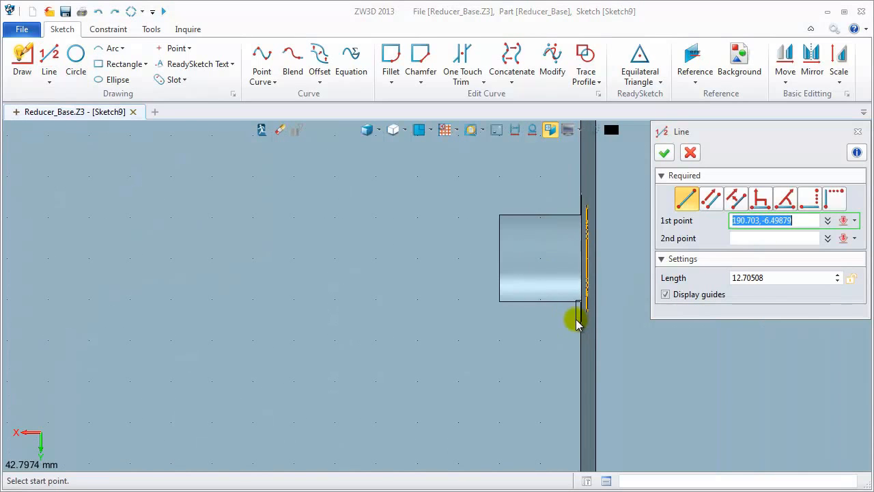
left_click(581, 374)
scroll(581, 259, "down", 4)
left_click(584, 219)
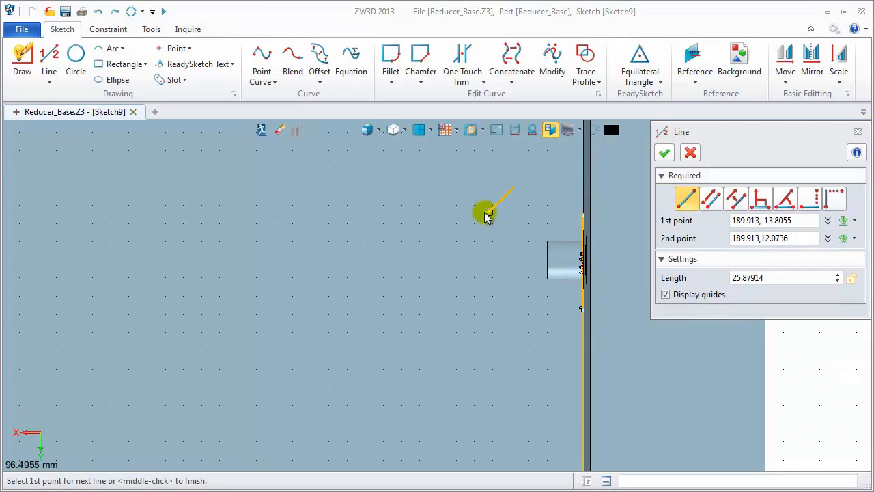
- Close the wall line into a rectangle with a polyline reaching about 41 mm into the cavity
left_click(50, 81)
left_click(75, 121)
left_click(579, 217)
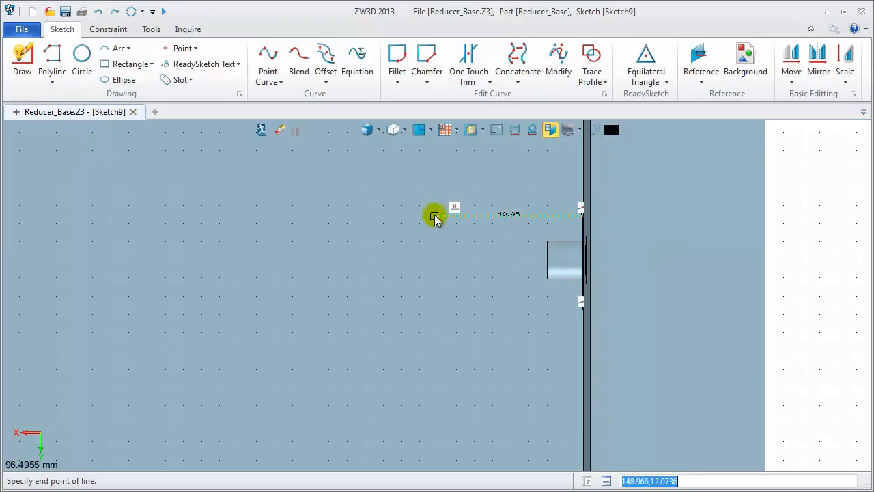
left_click(435, 216)
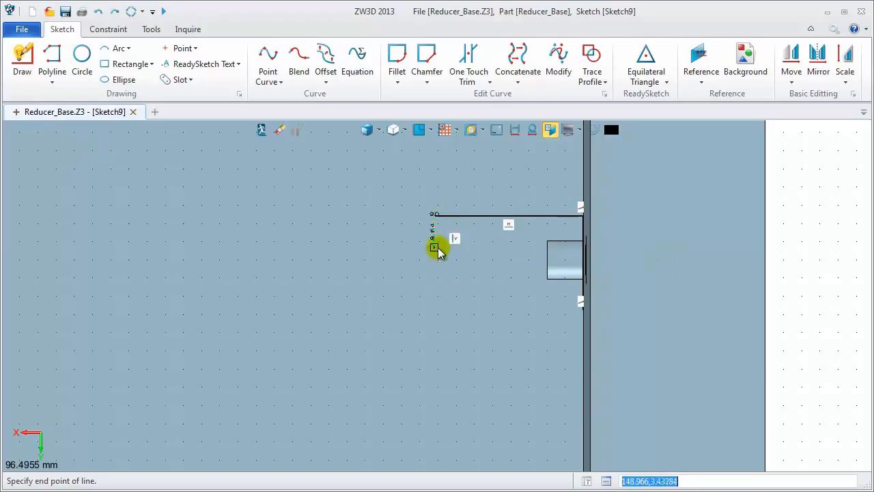
left_click(435, 311)
left_click(582, 310)
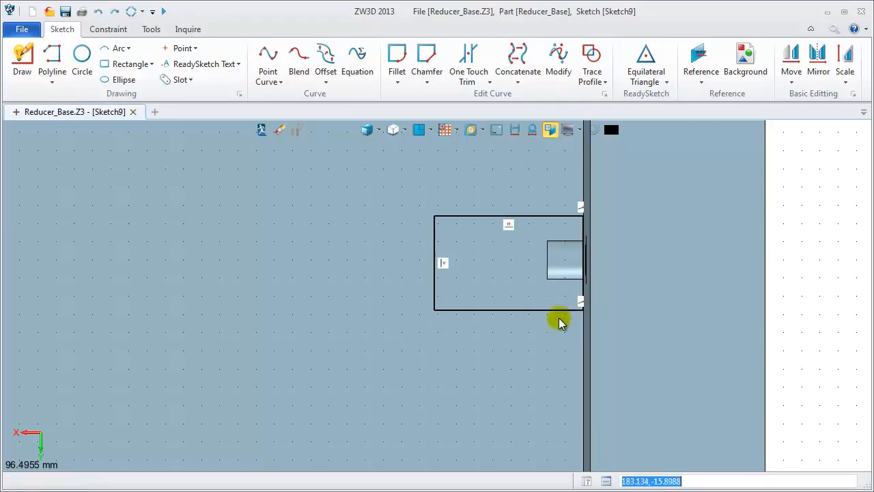
middle_click(565, 296)
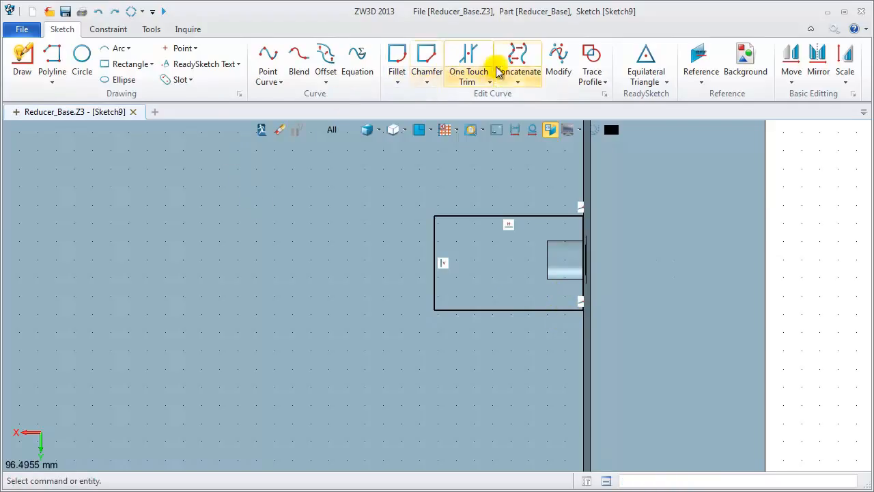
- Add a 15 mm vertical dimension from the rectangle's upper wall-side corner to the midpoint of the outlet hole's edge
left_click(108, 29)
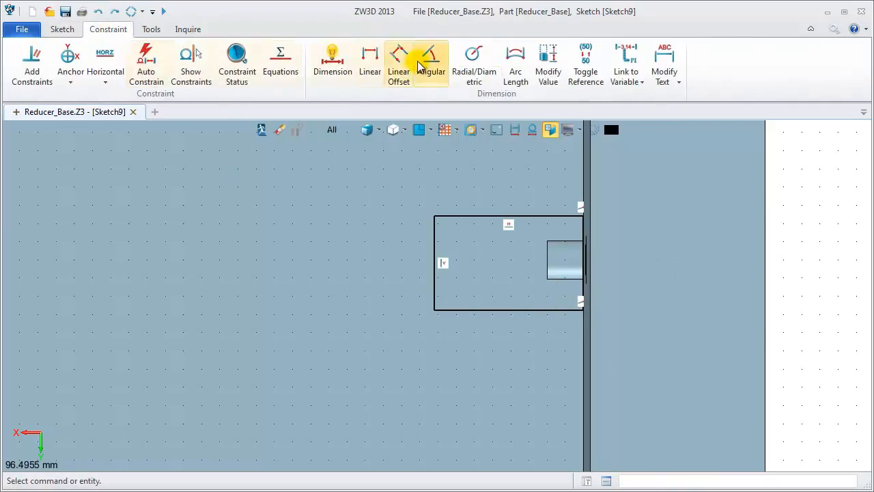
left_click(369, 64)
left_click(582, 217)
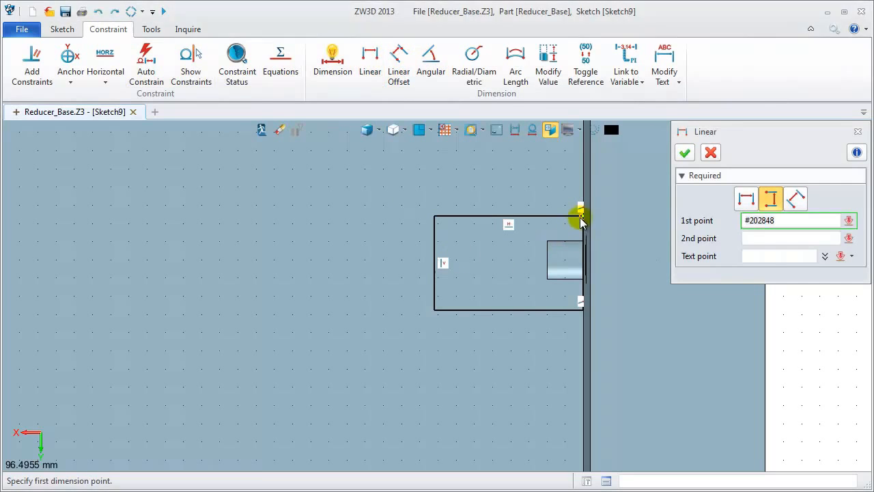
scroll(579, 265, "up", 3)
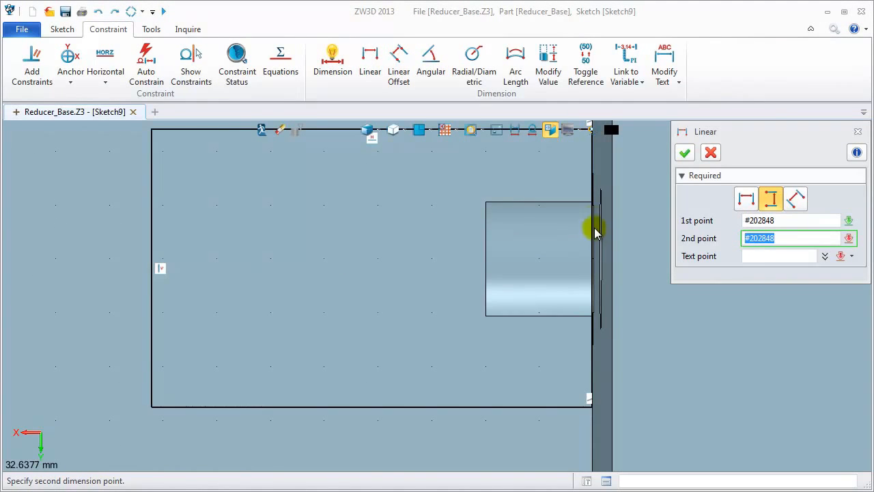
left_click(591, 265)
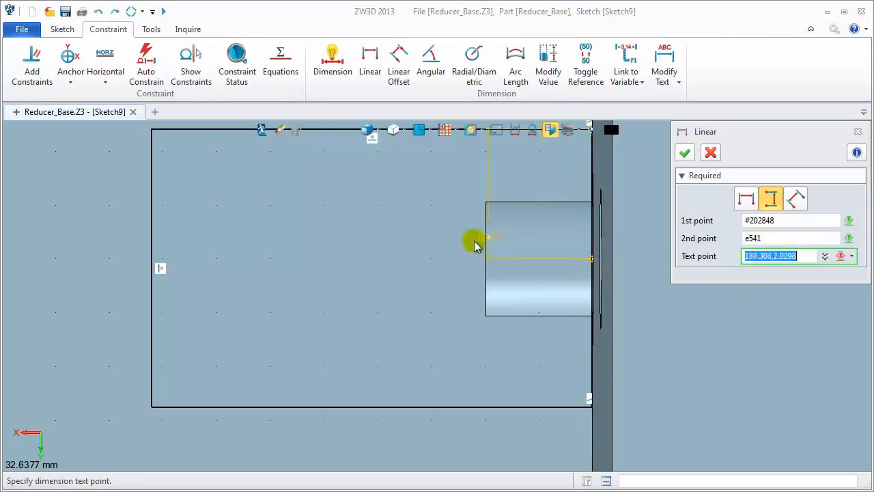
left_click(348, 232)
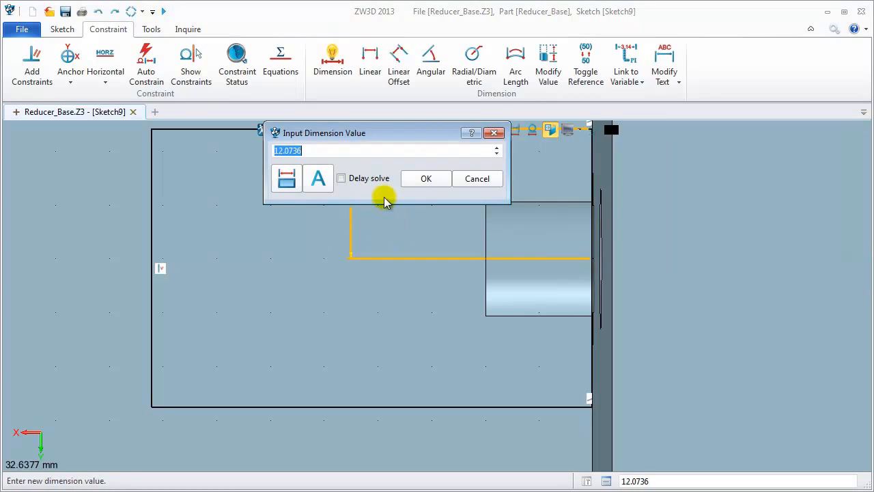
key("Return")
scroll(479, 263, "down", 3)
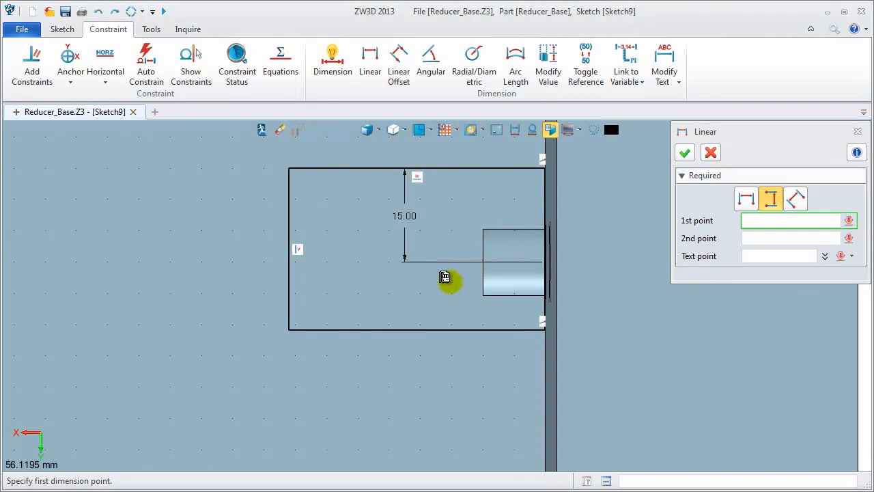
- Dimension the height of the rectangle's side away from the wall as 30 mm
left_click(280, 185)
left_click(276, 344)
left_click(238, 264)
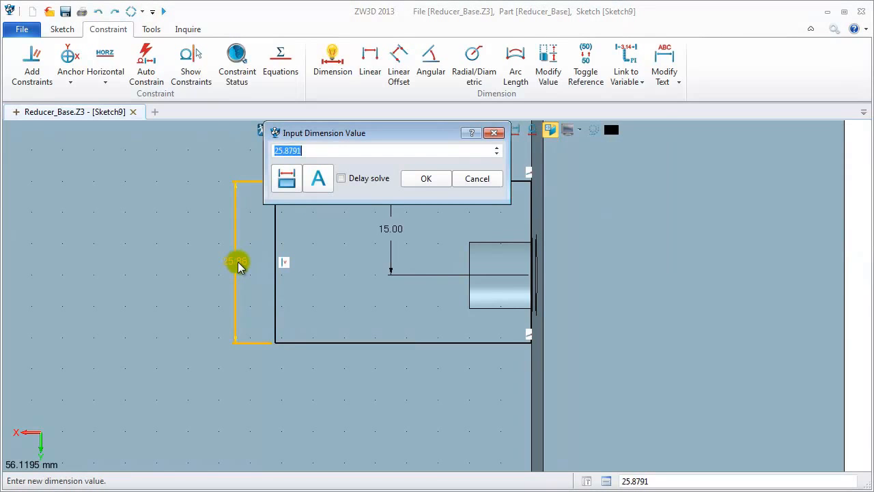
key("Return")
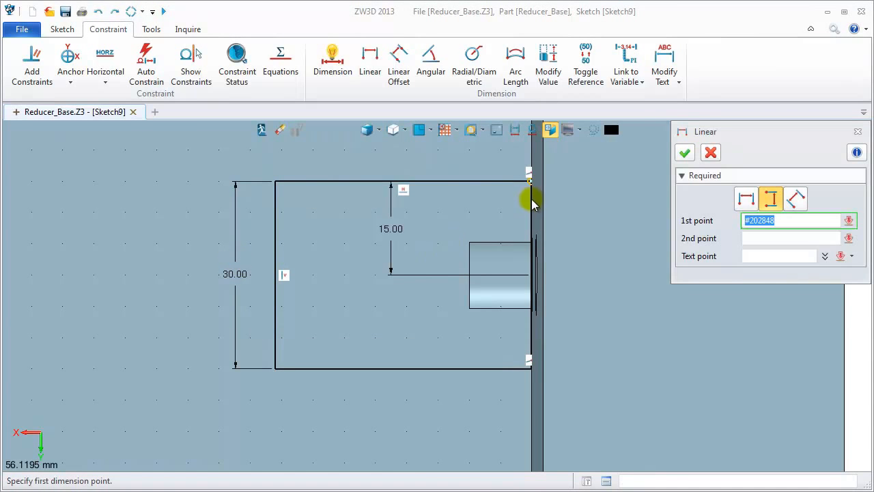
- Dimension the rectangle's horizontal length as 40 mm and finish dimensioning
left_click(276, 181)
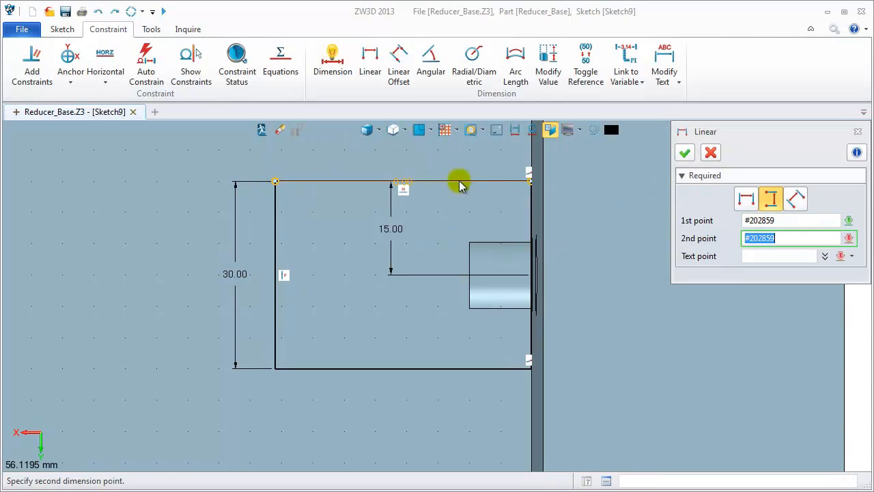
left_click(531, 182)
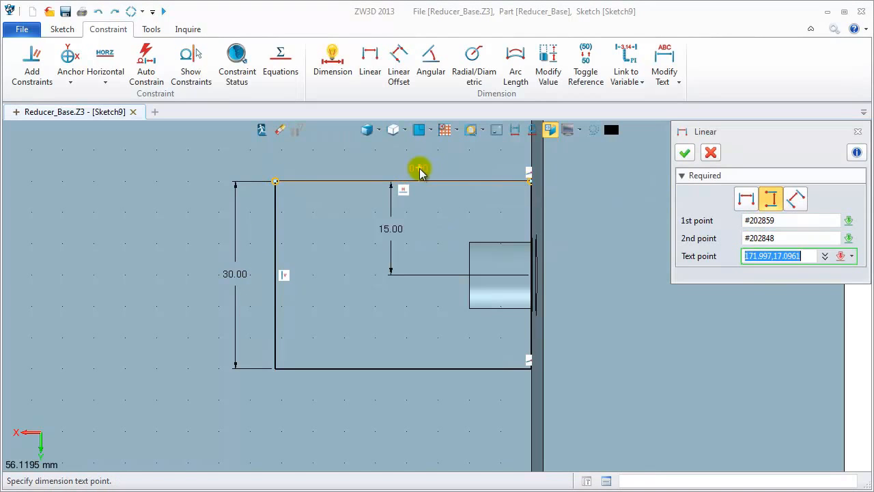
left_click(385, 155)
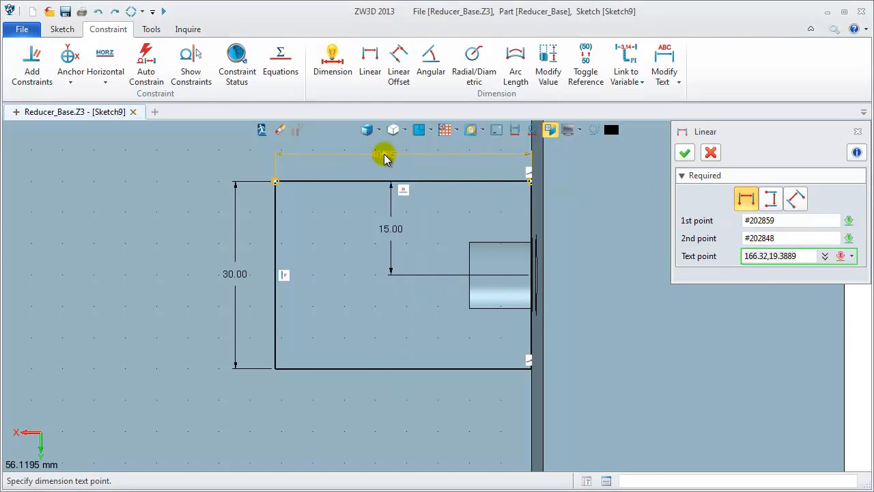
type("40")
key("Return")
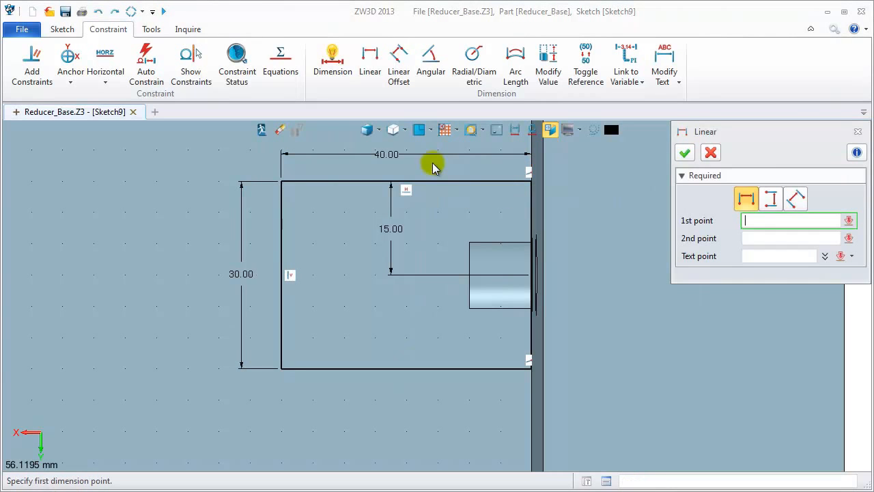
left_click(686, 155)
- Exit the sketch and cut-extrude the rectangle into the cavity floor with an end value of -5 mm
right_click(605, 197)
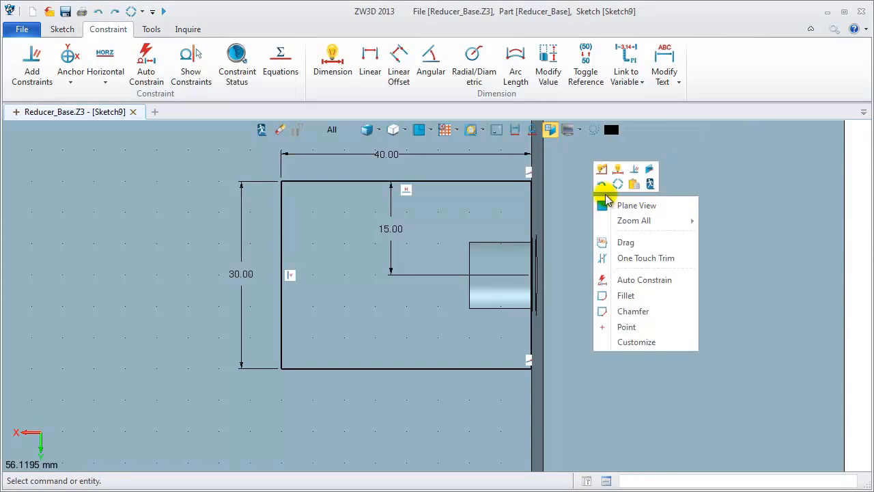
left_click(651, 186)
left_click(80, 60)
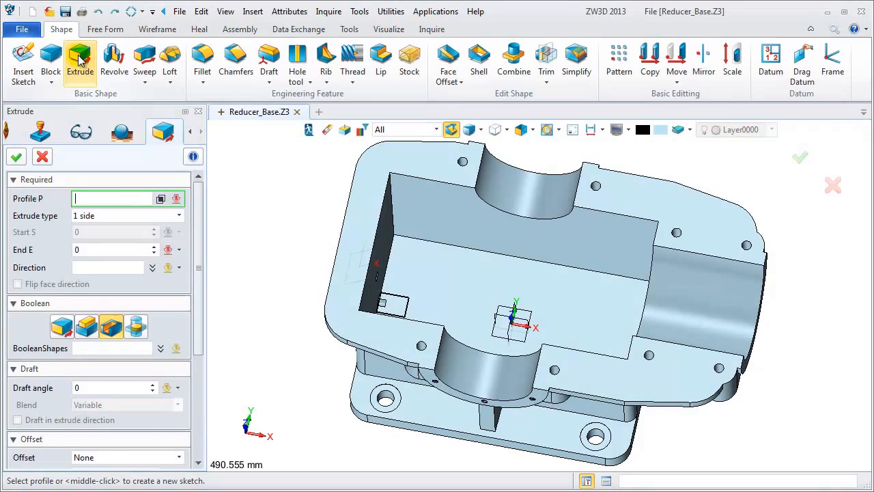
left_click(402, 298)
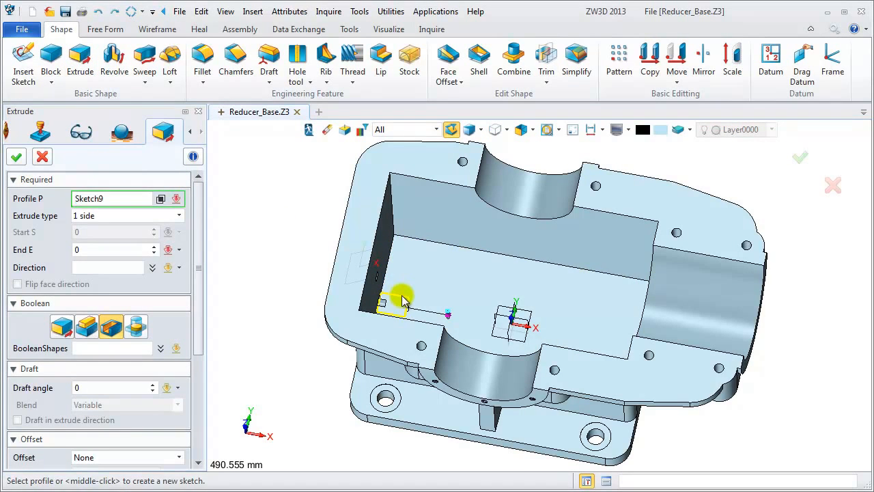
left_click(413, 319)
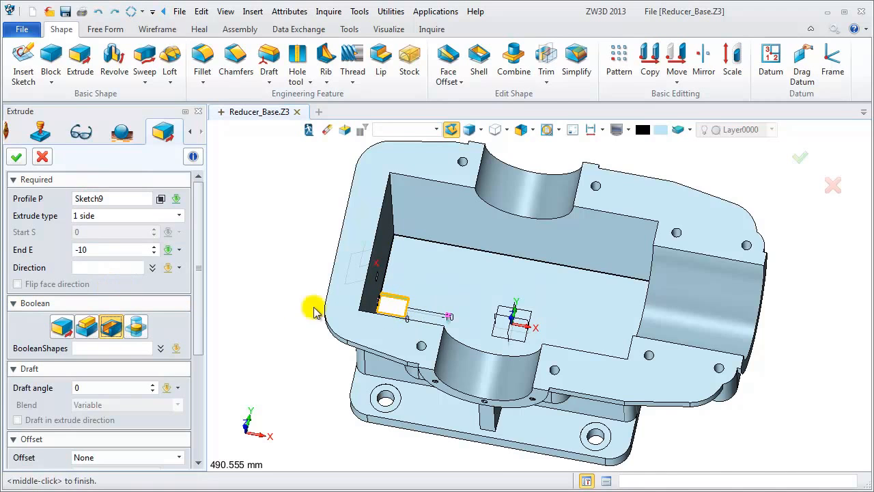
scroll(400, 321, "up", 5)
scroll(394, 267, "up", 2)
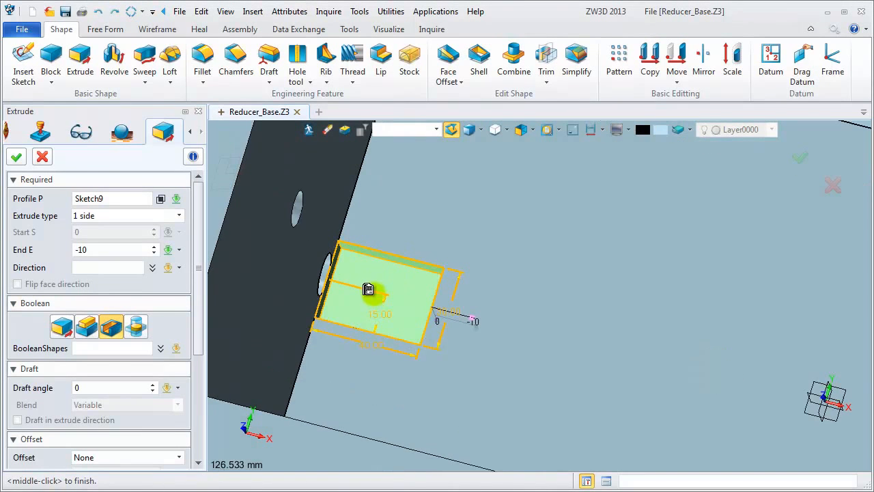
left_click(69, 250)
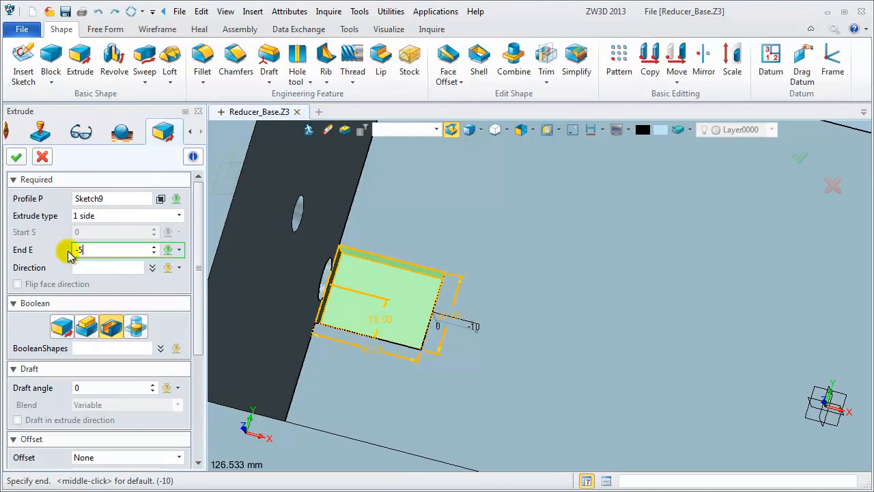
key("Return")
right_click_drag(290, 256, 367, 306)
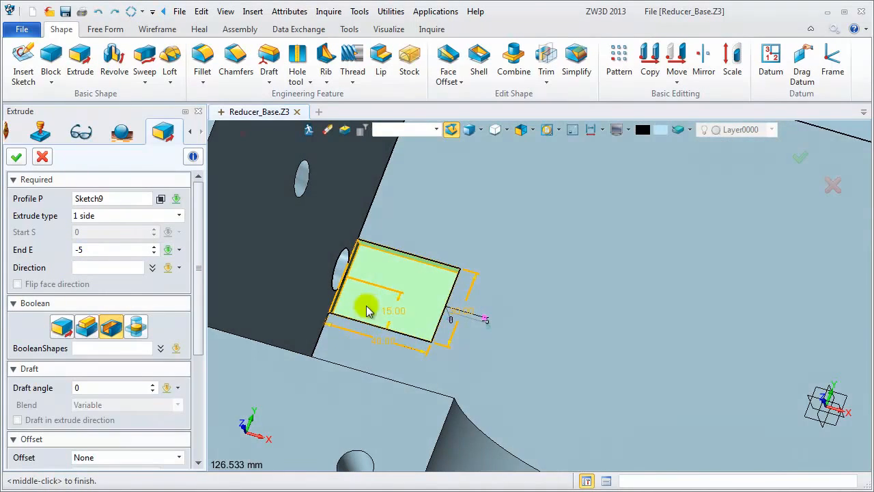
left_click(17, 158)
- Fillet the inner bottom edges of the rectangular floor recess beside the oil outlet with a 2 mm radius
scroll(410, 253, "up", 3)
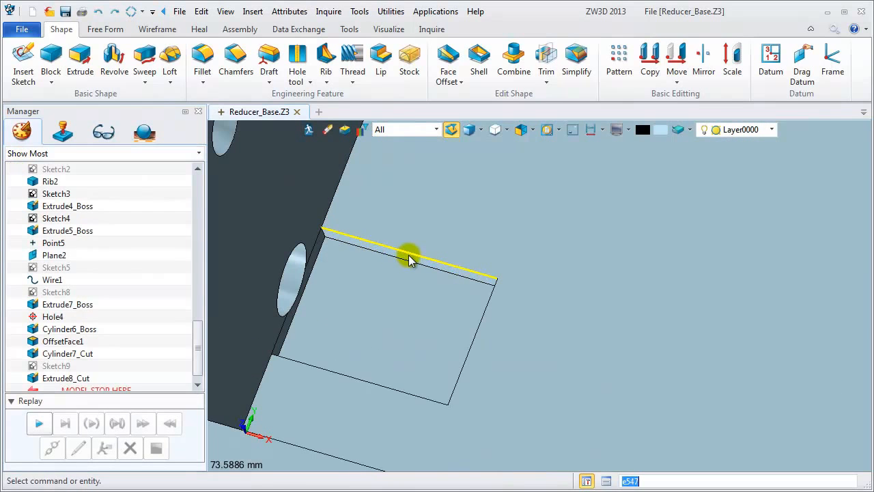
left_click(367, 254)
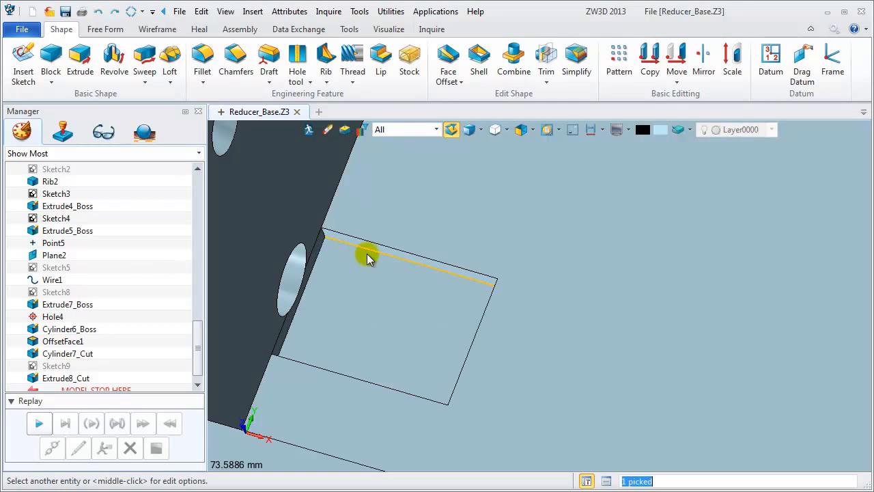
right_click_drag(333, 267, 377, 280)
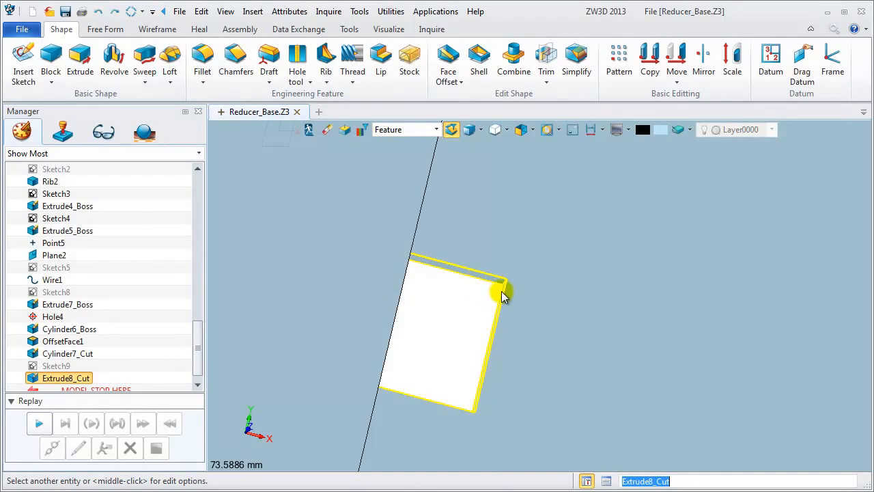
right_click_drag(482, 302, 451, 297)
scroll(451, 298, "down", 3)
right_click_drag(425, 202, 424, 258)
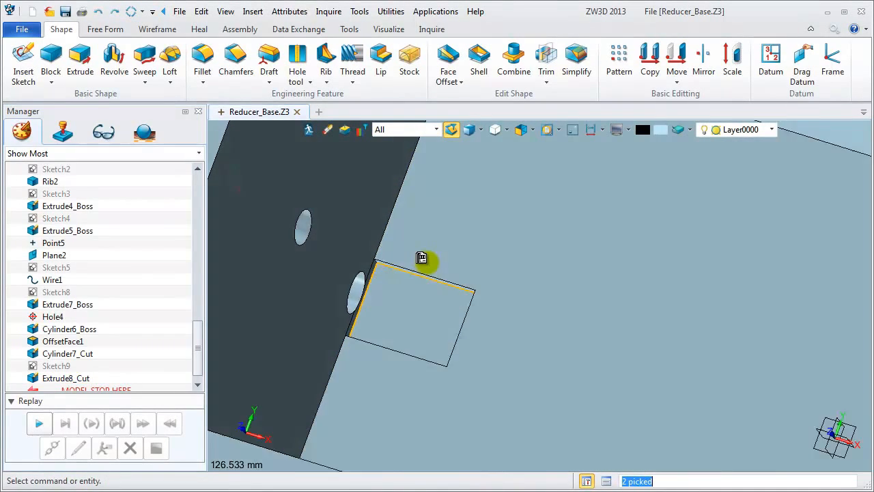
scroll(400, 274, "up", 4)
right_click_drag(355, 339, 483, 419)
left_click(296, 406)
middle_click_drag(527, 413, 498, 327)
right_click_drag(493, 323, 453, 234)
left_click(202, 62)
middle_click_drag(455, 313, 499, 319)
left_click(500, 257)
right_click_drag(499, 315, 420, 291)
left_click(130, 226)
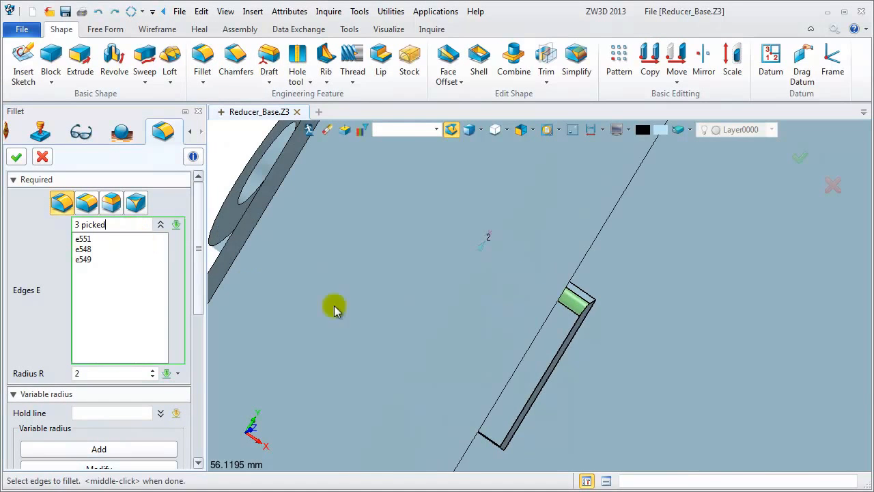
left_click(560, 346)
right_click_drag(561, 337, 405, 299)
left_click(16, 157)
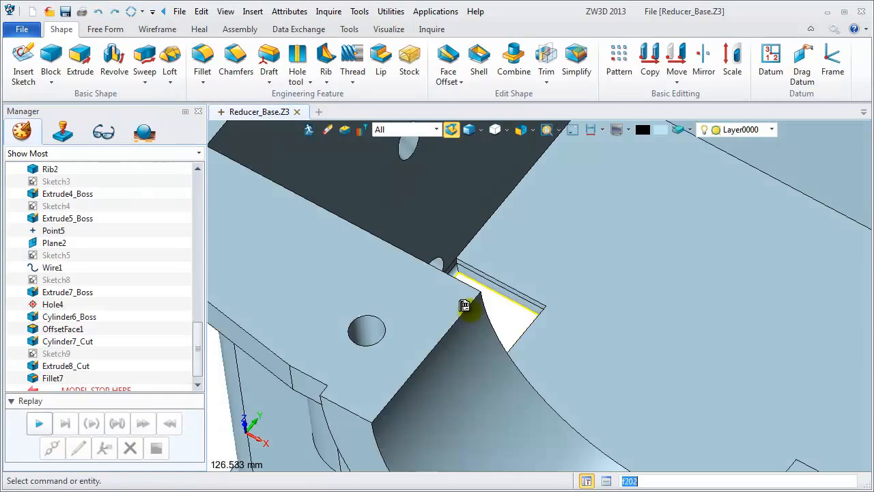
- Fillet the outer rim edge of the large front bearing bore, inside its three screw holes, with a 2 mm radius
scroll(468, 303, "up", 3)
scroll(465, 308, "down", 8)
right_click_drag(460, 311, 401, 369)
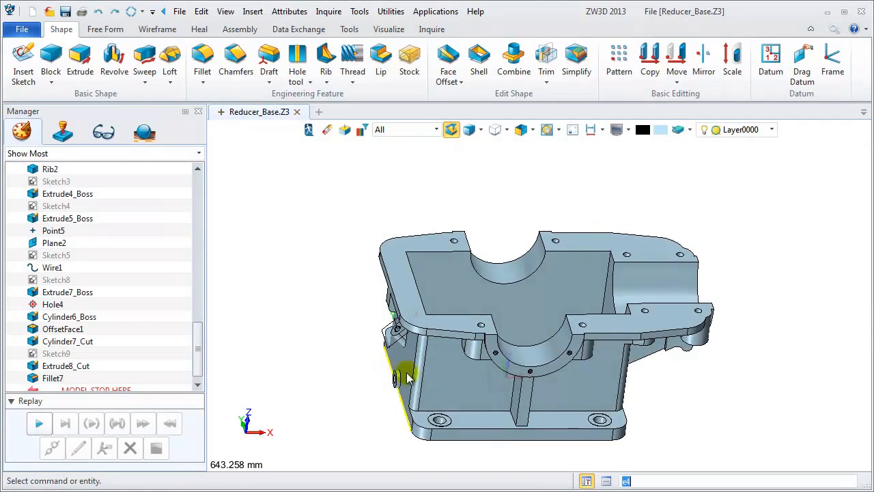
scroll(531, 358, "up", 3)
left_click(531, 366)
middle_click(531, 366)
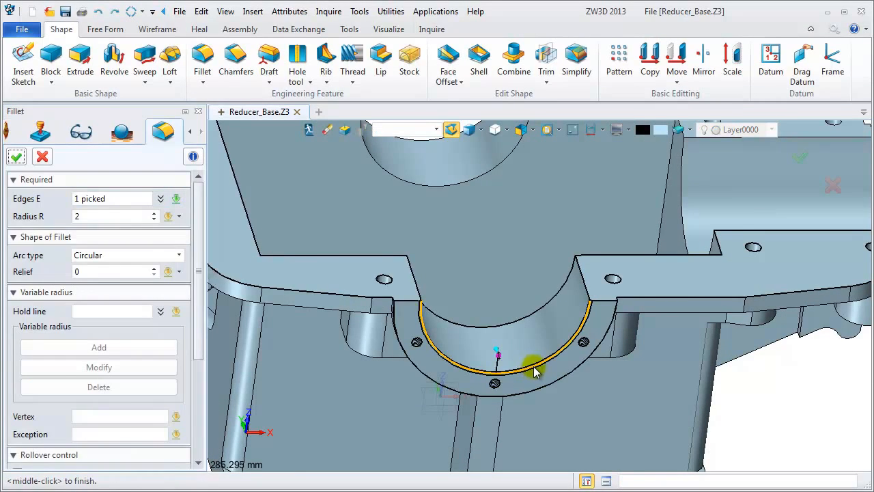
left_click(17, 158)
- Fillet the matching outer rim edge of the large bearing bore on the opposite side of the base
right_click_drag(351, 296, 418, 351)
left_click(417, 359)
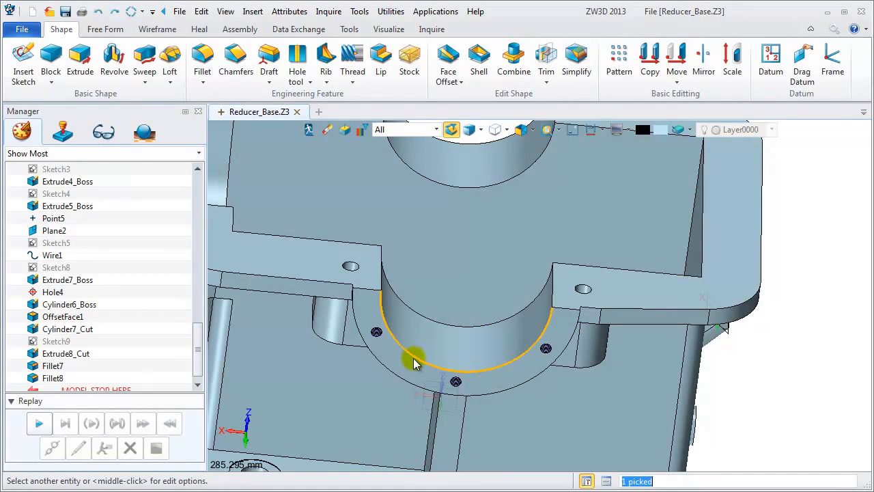
middle_click(414, 357)
left_click(16, 157)
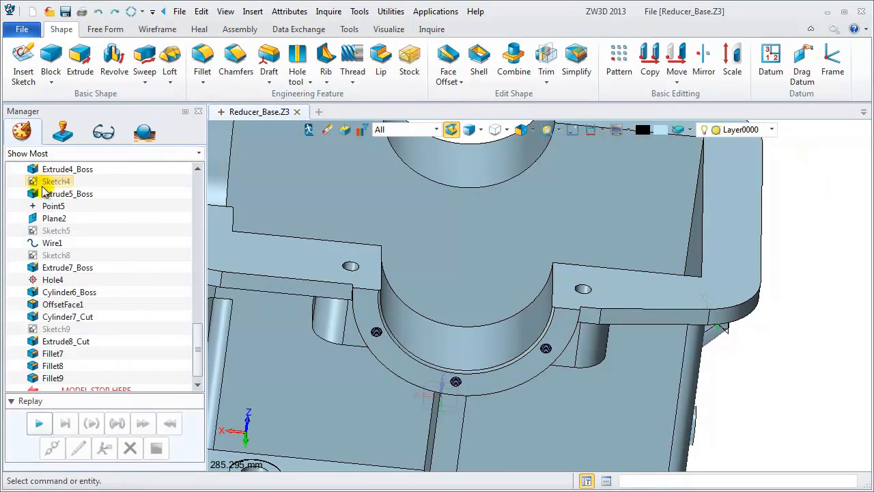
right_click_drag(492, 385, 330, 394)
scroll(369, 389, "down", 4)
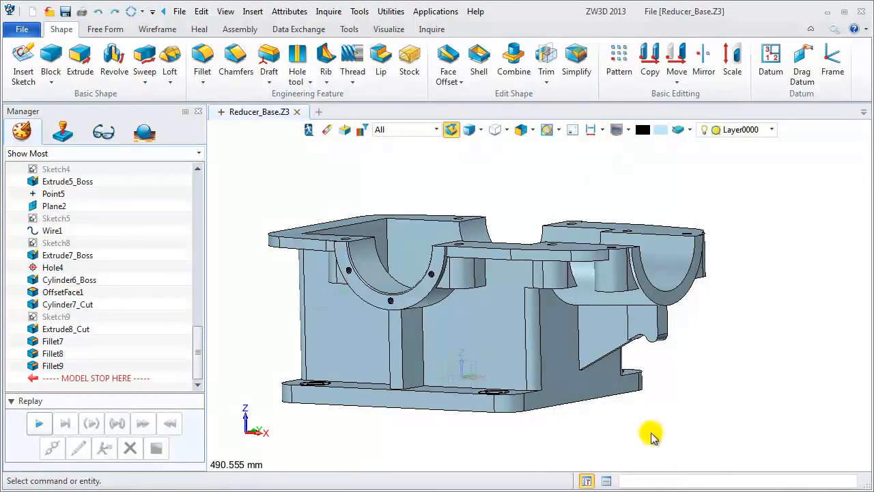
right_click_drag(652, 436, 634, 422)
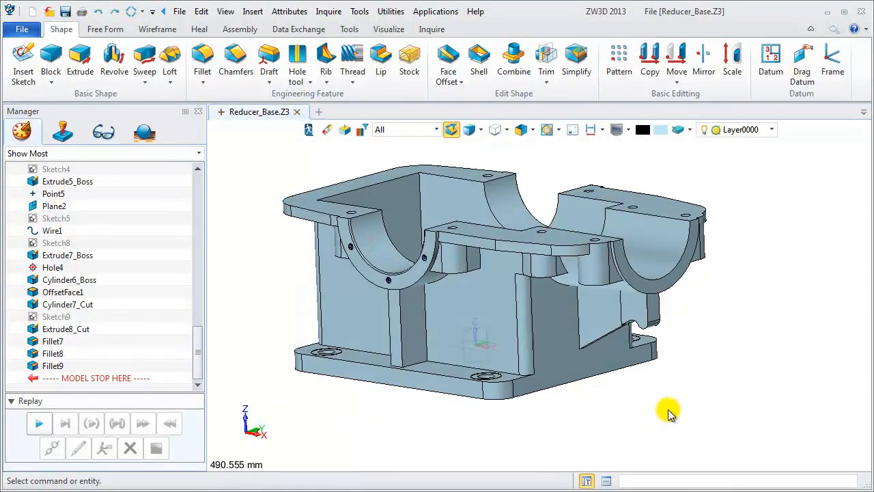